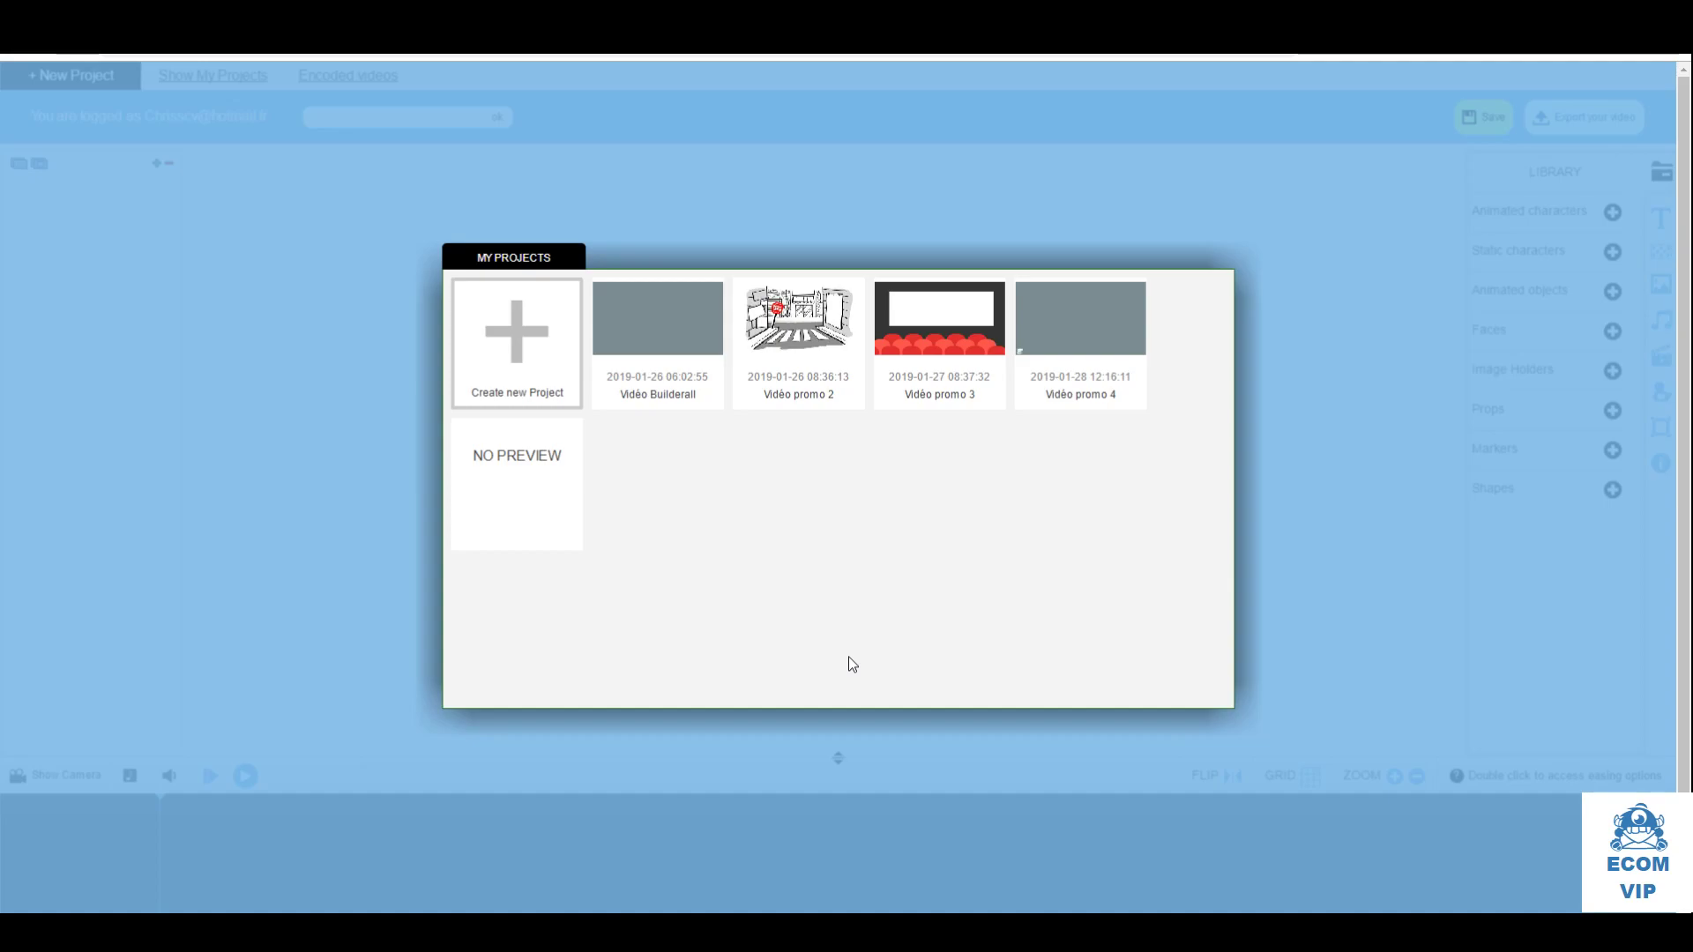
Create a new project named "Vidéo tuto" and open it
{"action": "left_click", "coordinate": [509, 334]}
{"action": "left_click", "coordinate": [806, 476]}
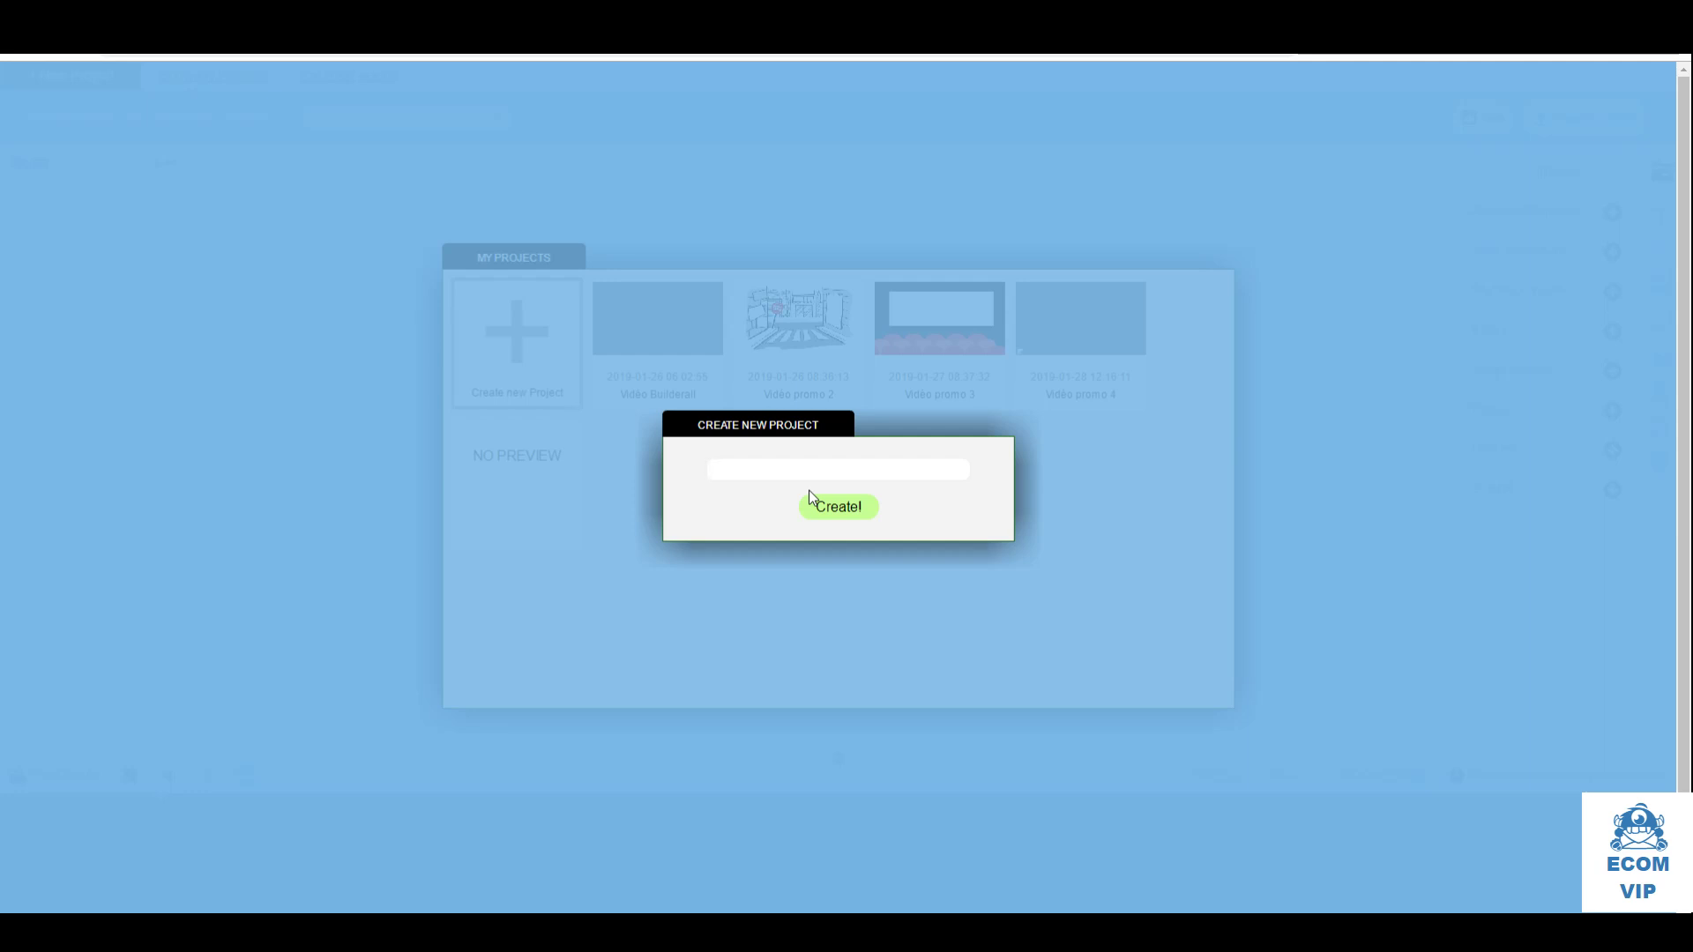
{"action": "type", "text": "Vidéo tuto"}
{"action": "left_click", "coordinate": [835, 507]}
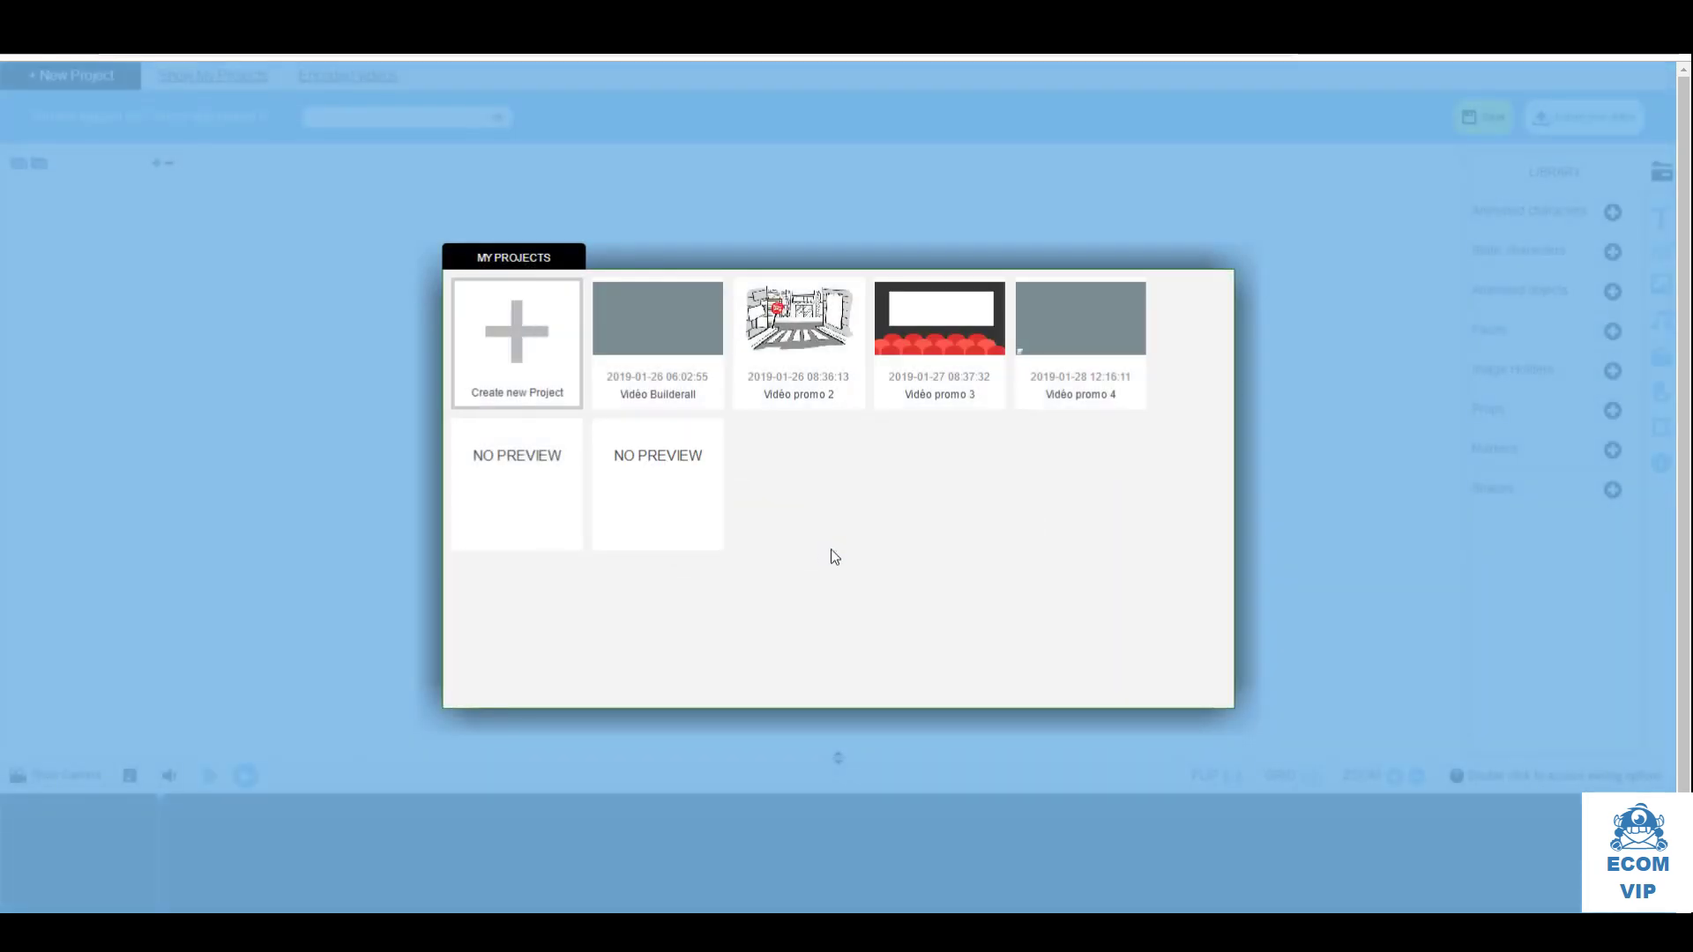
{"action": "mouse_move", "coordinate": [672, 463]}
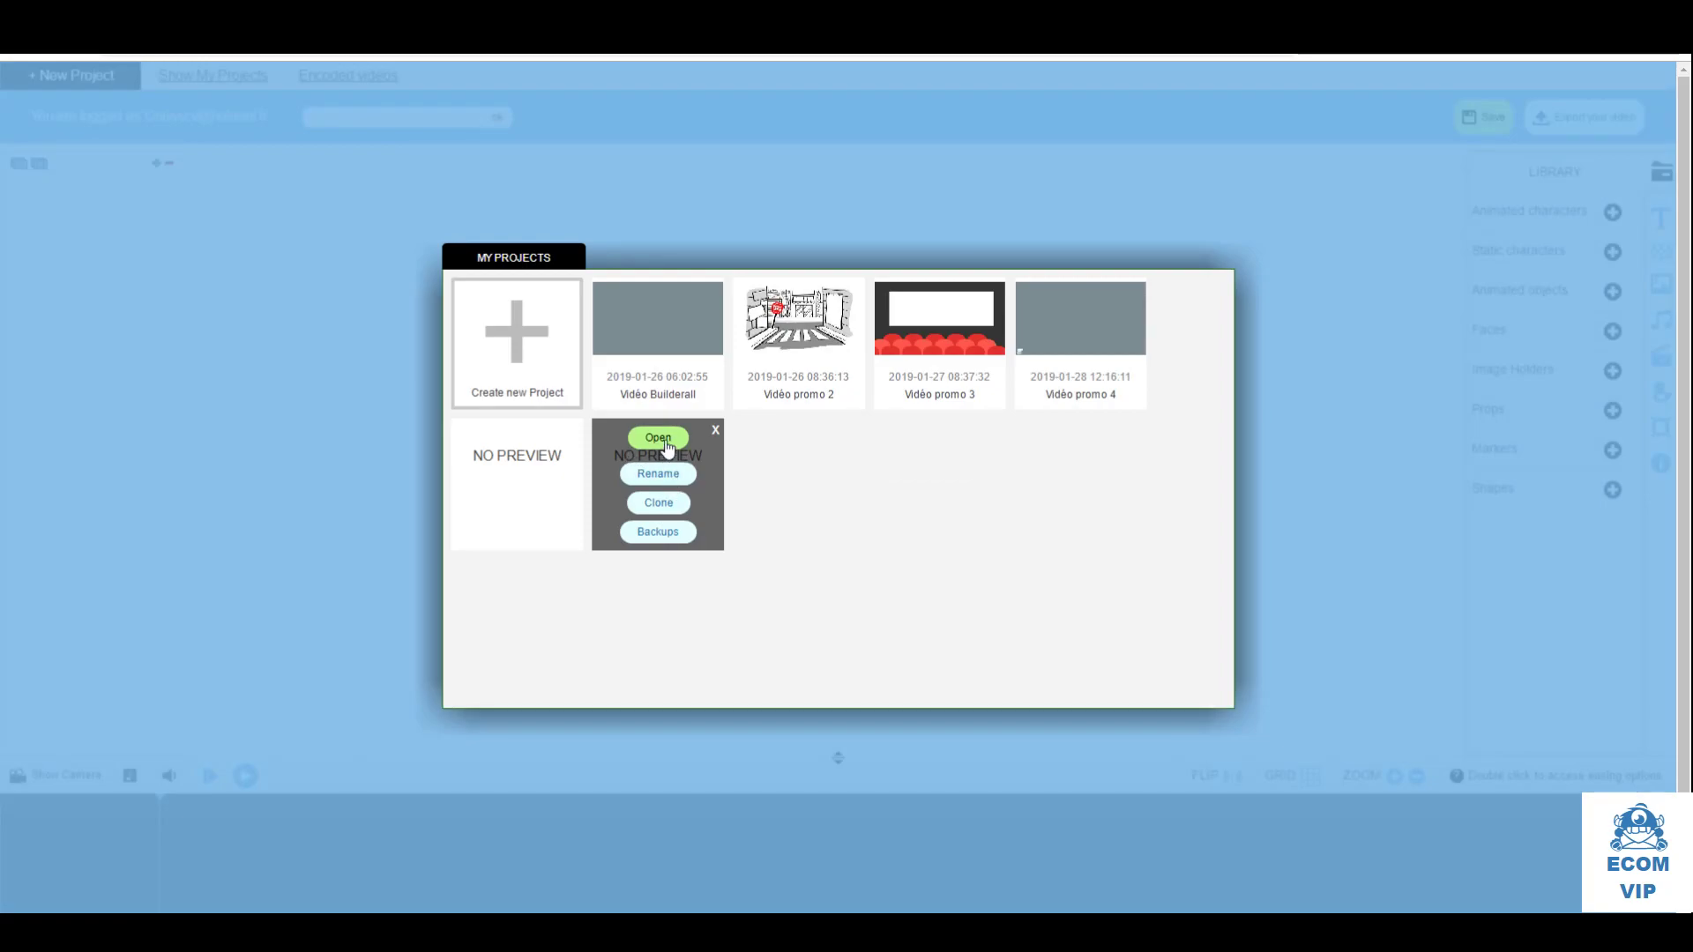
{"action": "left_click", "coordinate": [658, 439]}
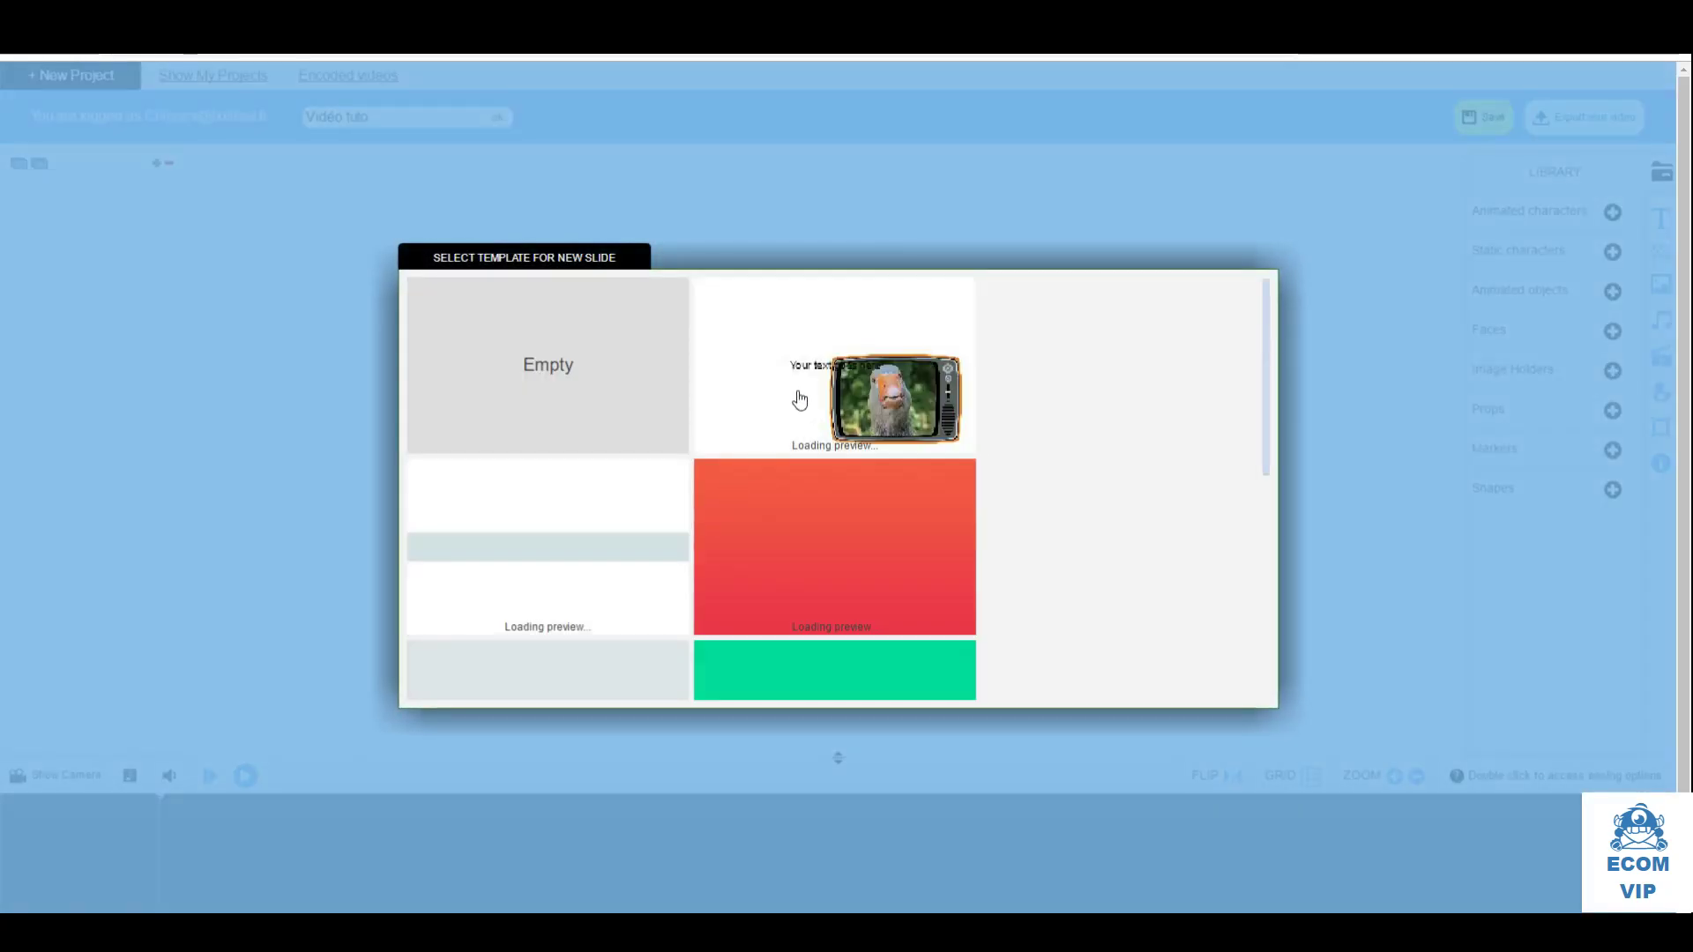
Browse the slide templates and start the first slide from the Empty template
{"action": "scroll", "coordinate": [836, 622], "scroll_direction": "down", "scroll_amount": 5}
{"action": "scroll", "coordinate": [825, 617], "scroll_direction": "up", "scroll_amount": 5}
{"action": "scroll", "coordinate": [766, 574], "scroll_direction": "down", "scroll_amount": 5}
{"action": "scroll", "coordinate": [769, 573], "scroll_direction": "up", "scroll_amount": 5}
{"action": "left_click", "coordinate": [574, 375]}
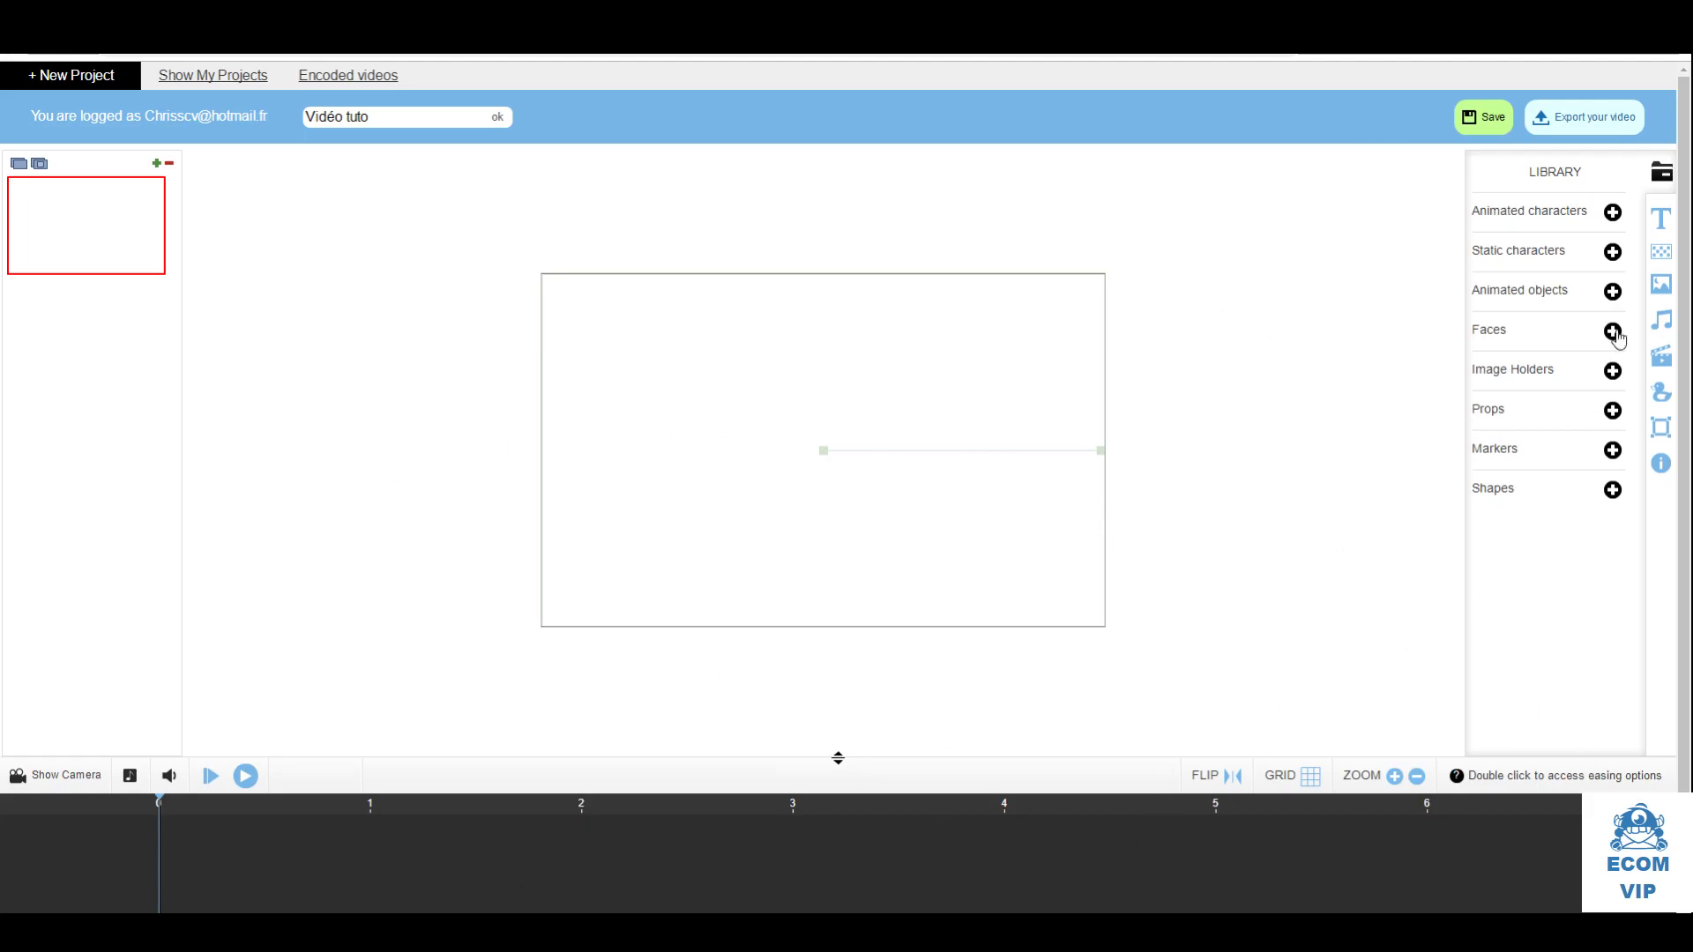
Examine the library's animated characters, static characters, animated objects, faces and image holders one category at a time
{"action": "left_click", "coordinate": [1613, 214]}
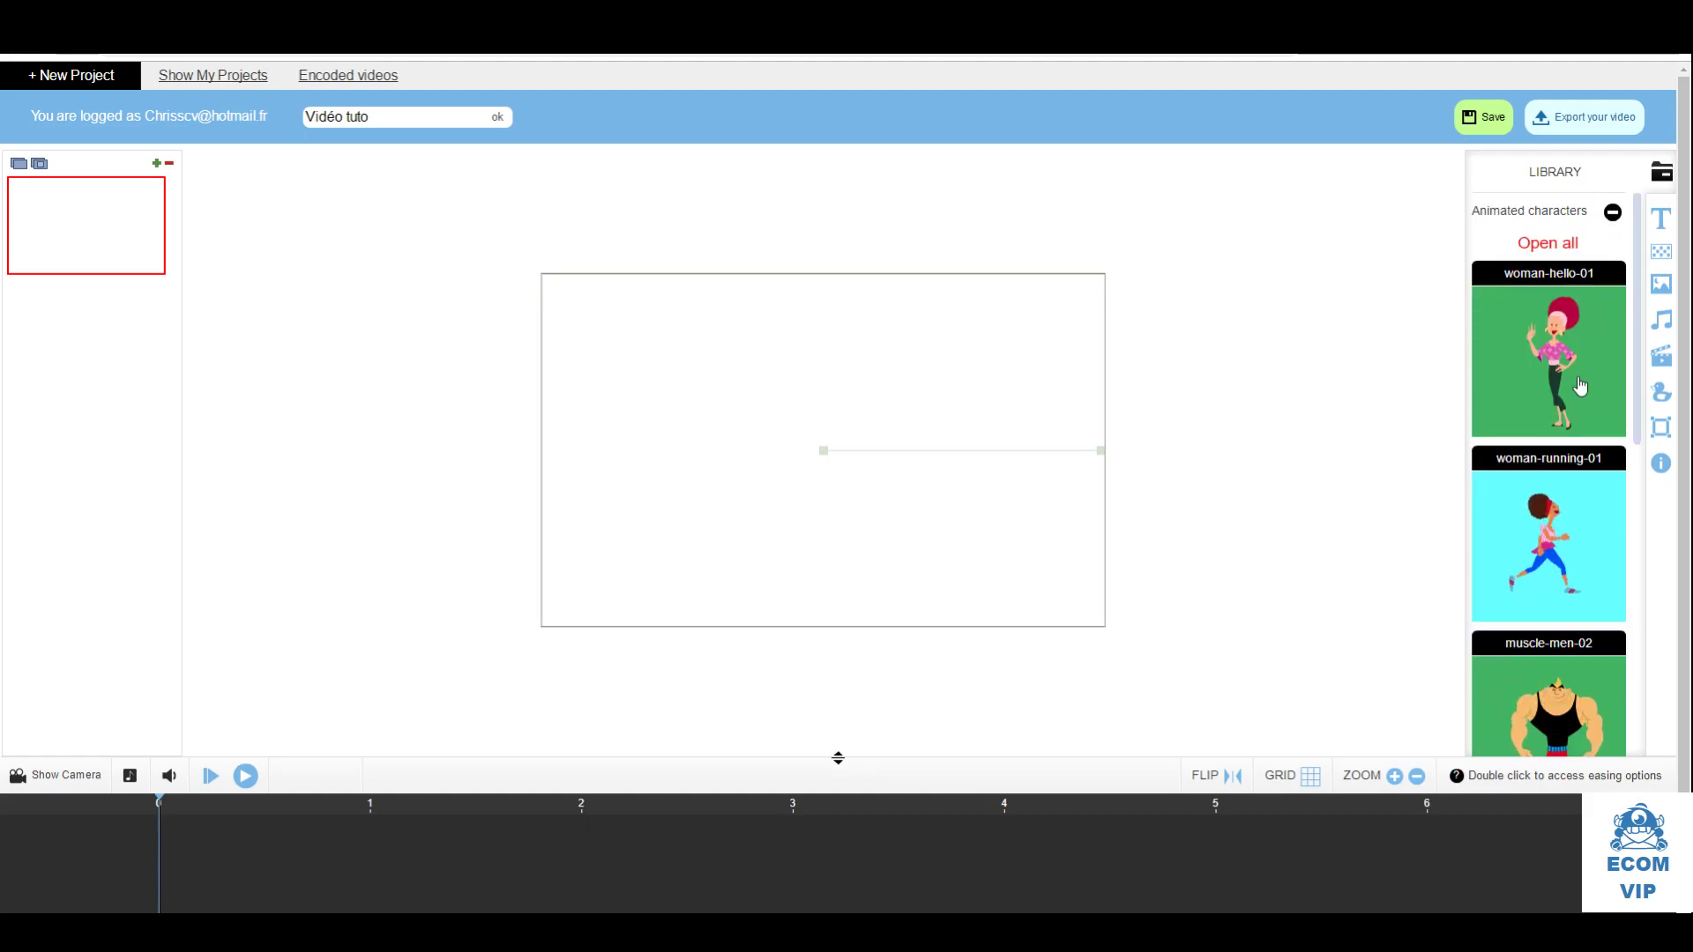
{"action": "left_click", "coordinate": [1613, 215]}
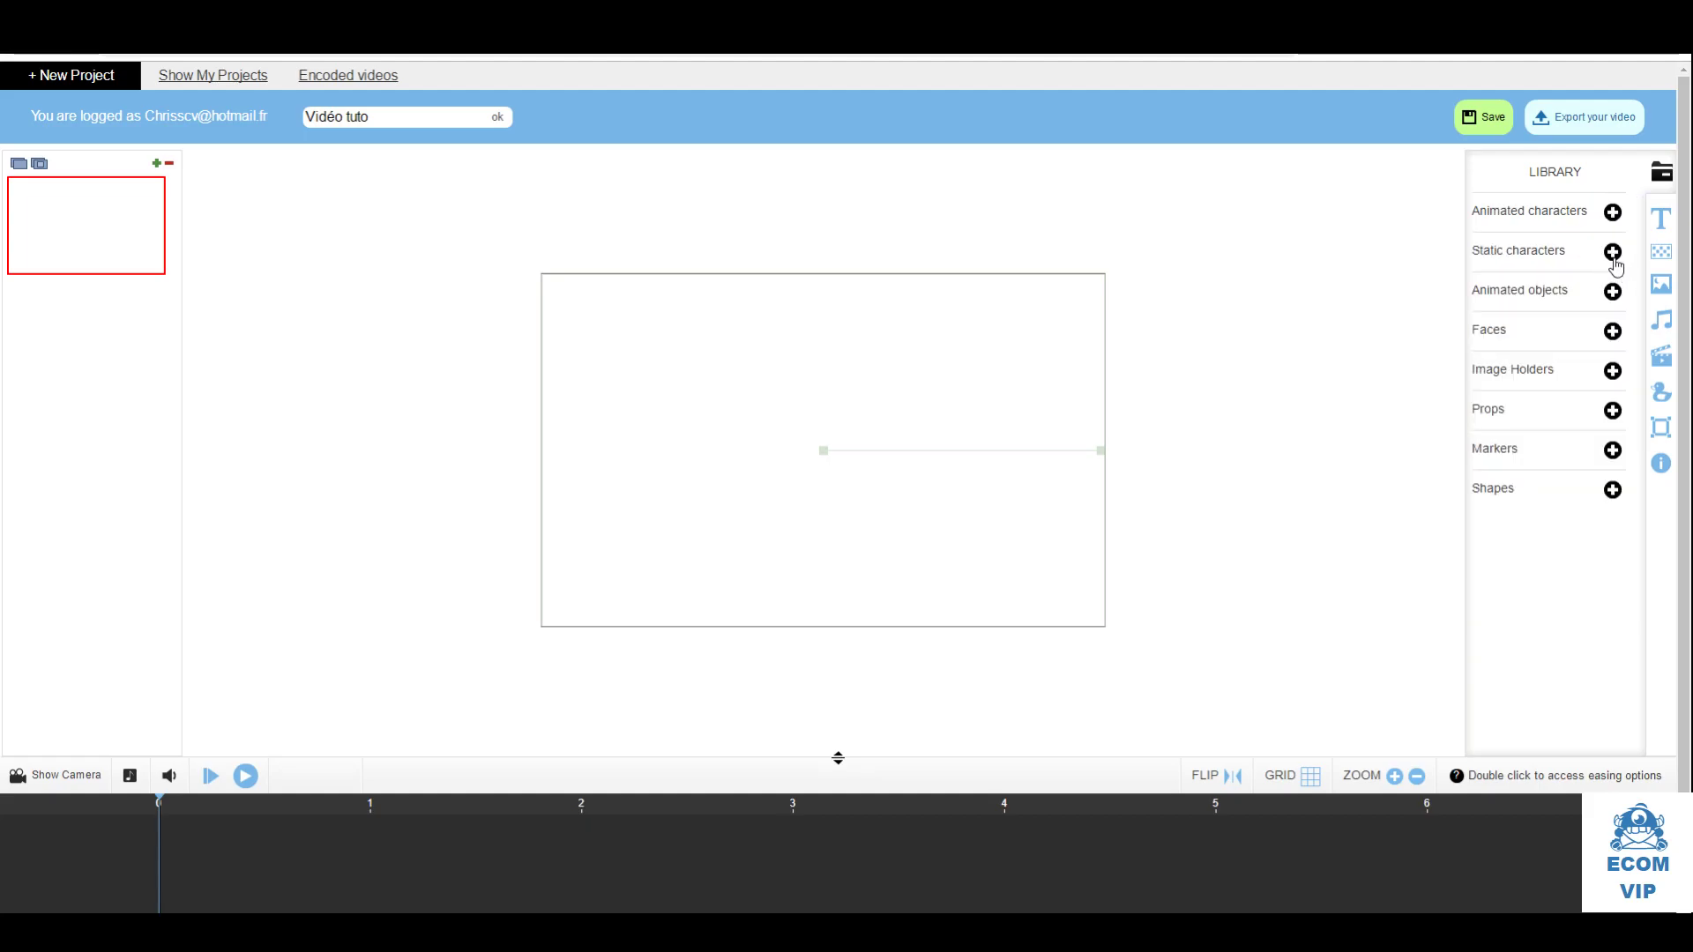
{"action": "left_click", "coordinate": [1613, 253]}
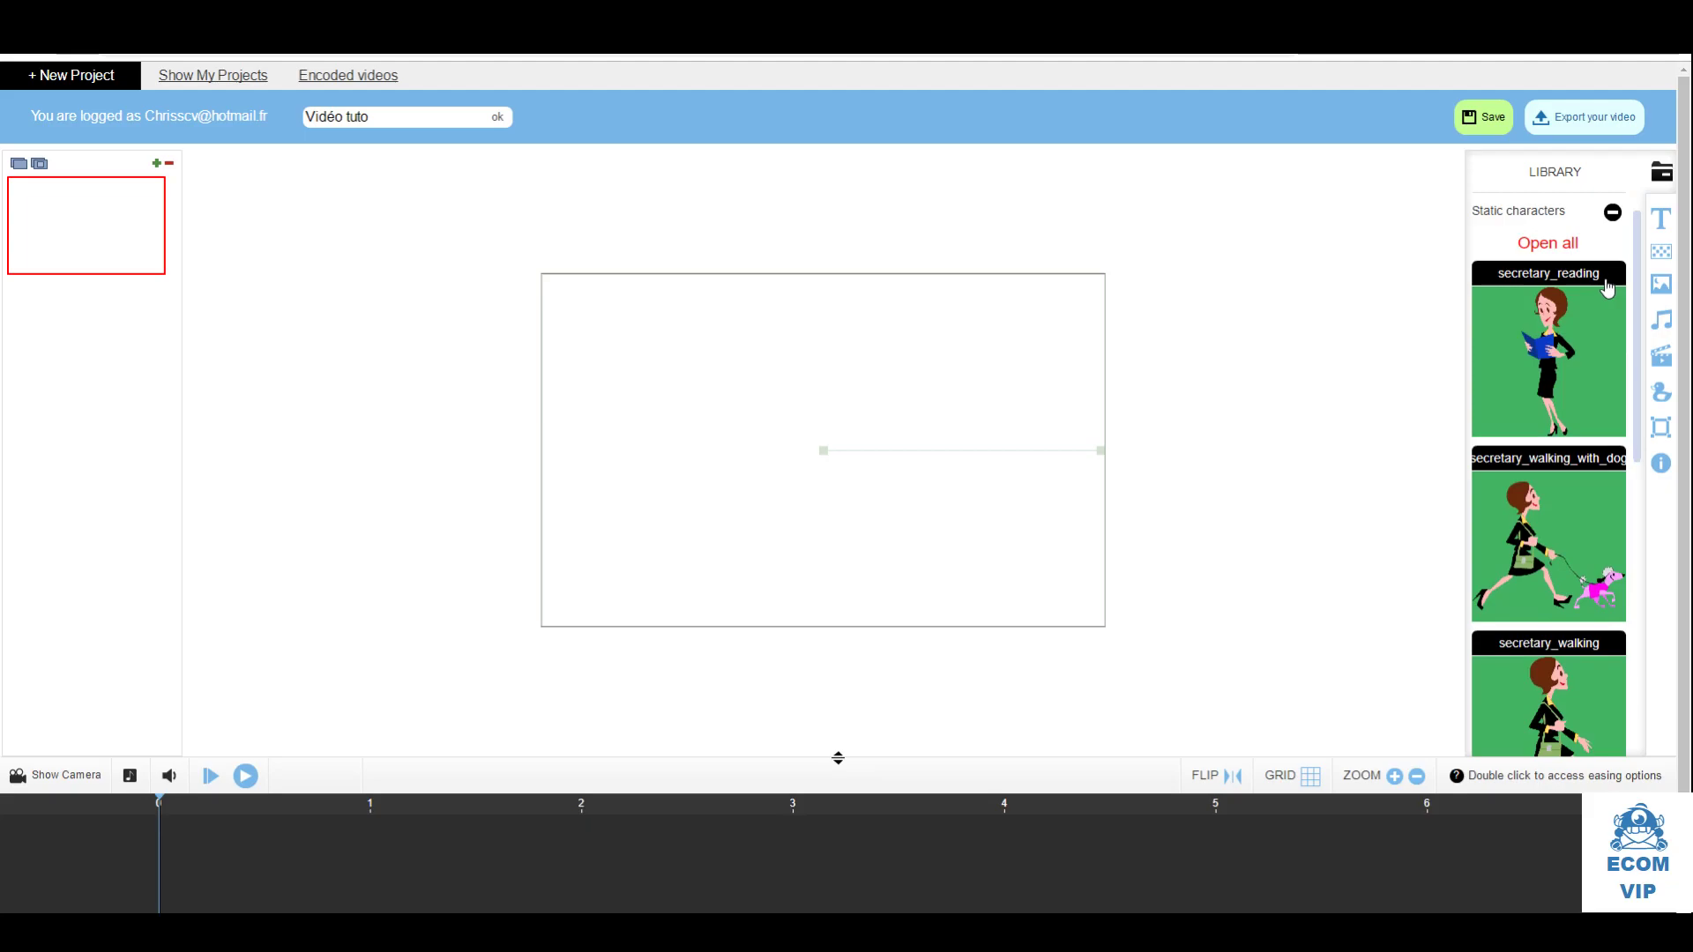
{"action": "left_click", "coordinate": [1612, 213]}
{"action": "left_click", "coordinate": [1612, 292]}
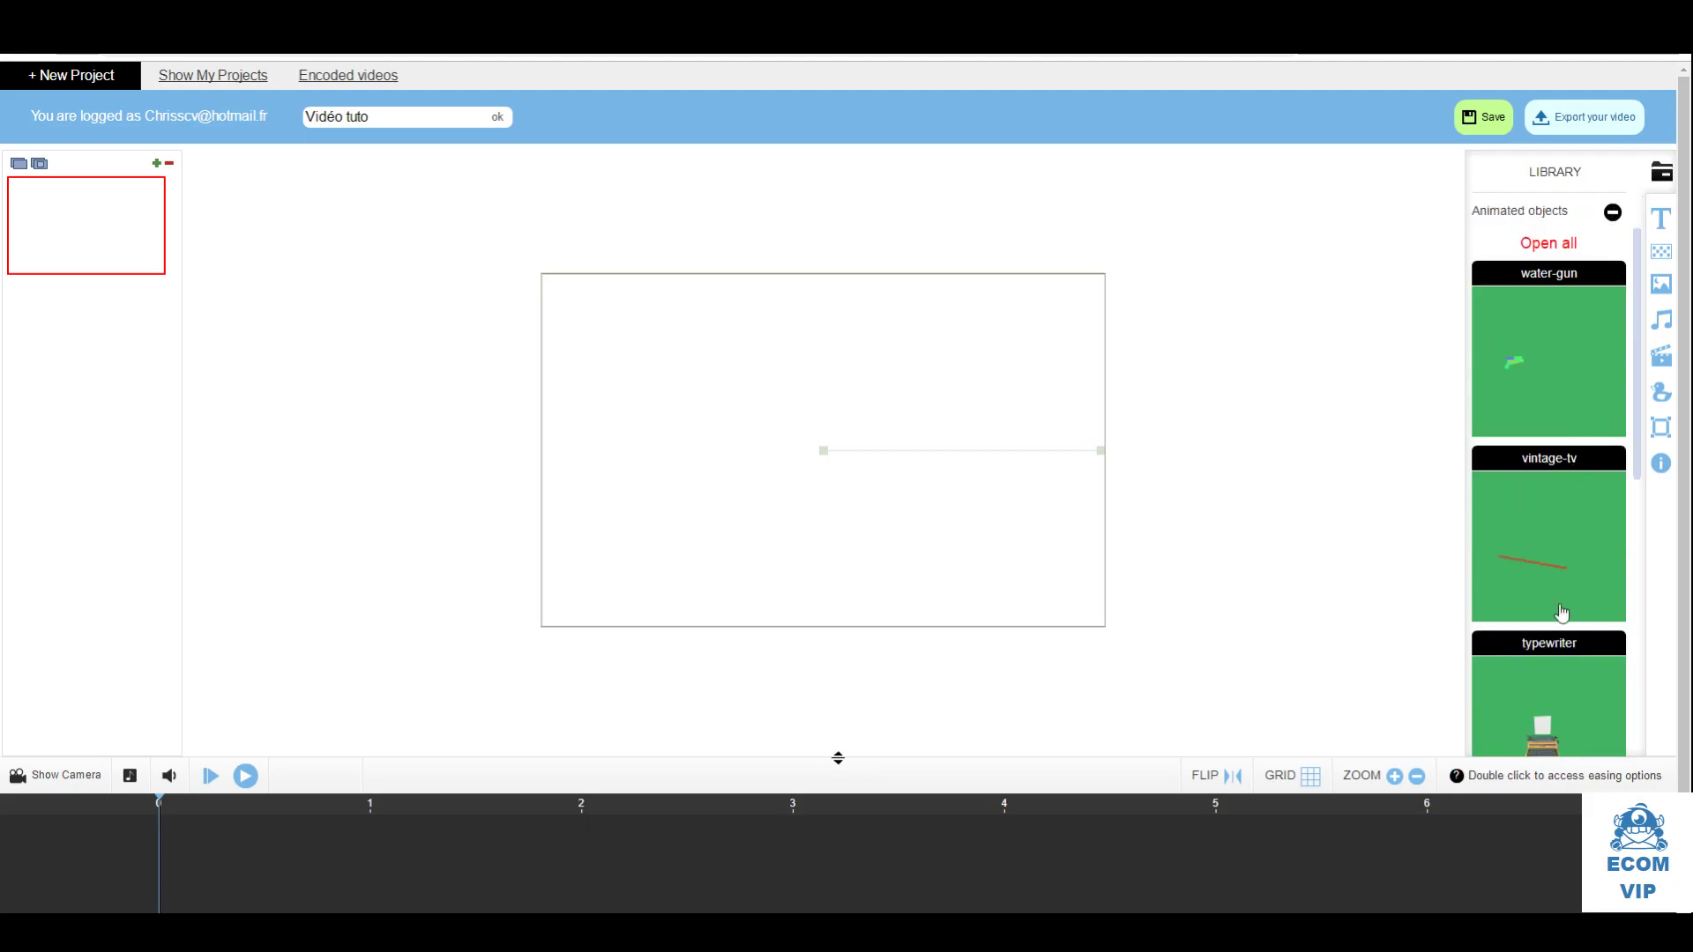
{"action": "left_click", "coordinate": [1612, 213]}
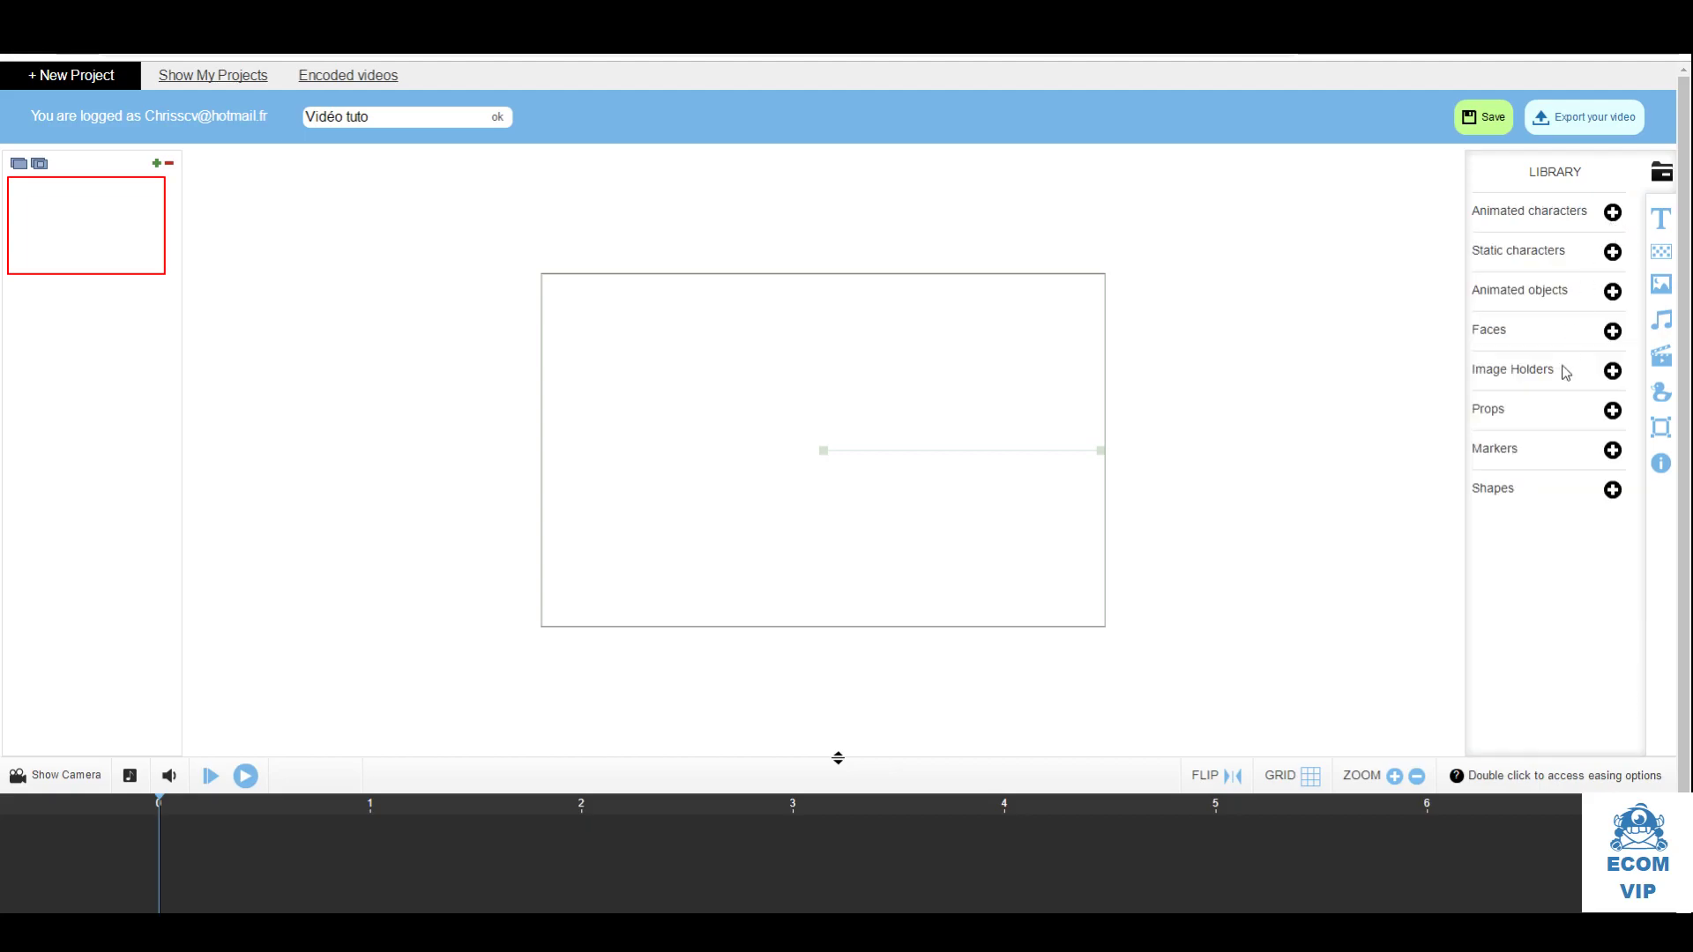
{"action": "left_click", "coordinate": [1612, 333]}
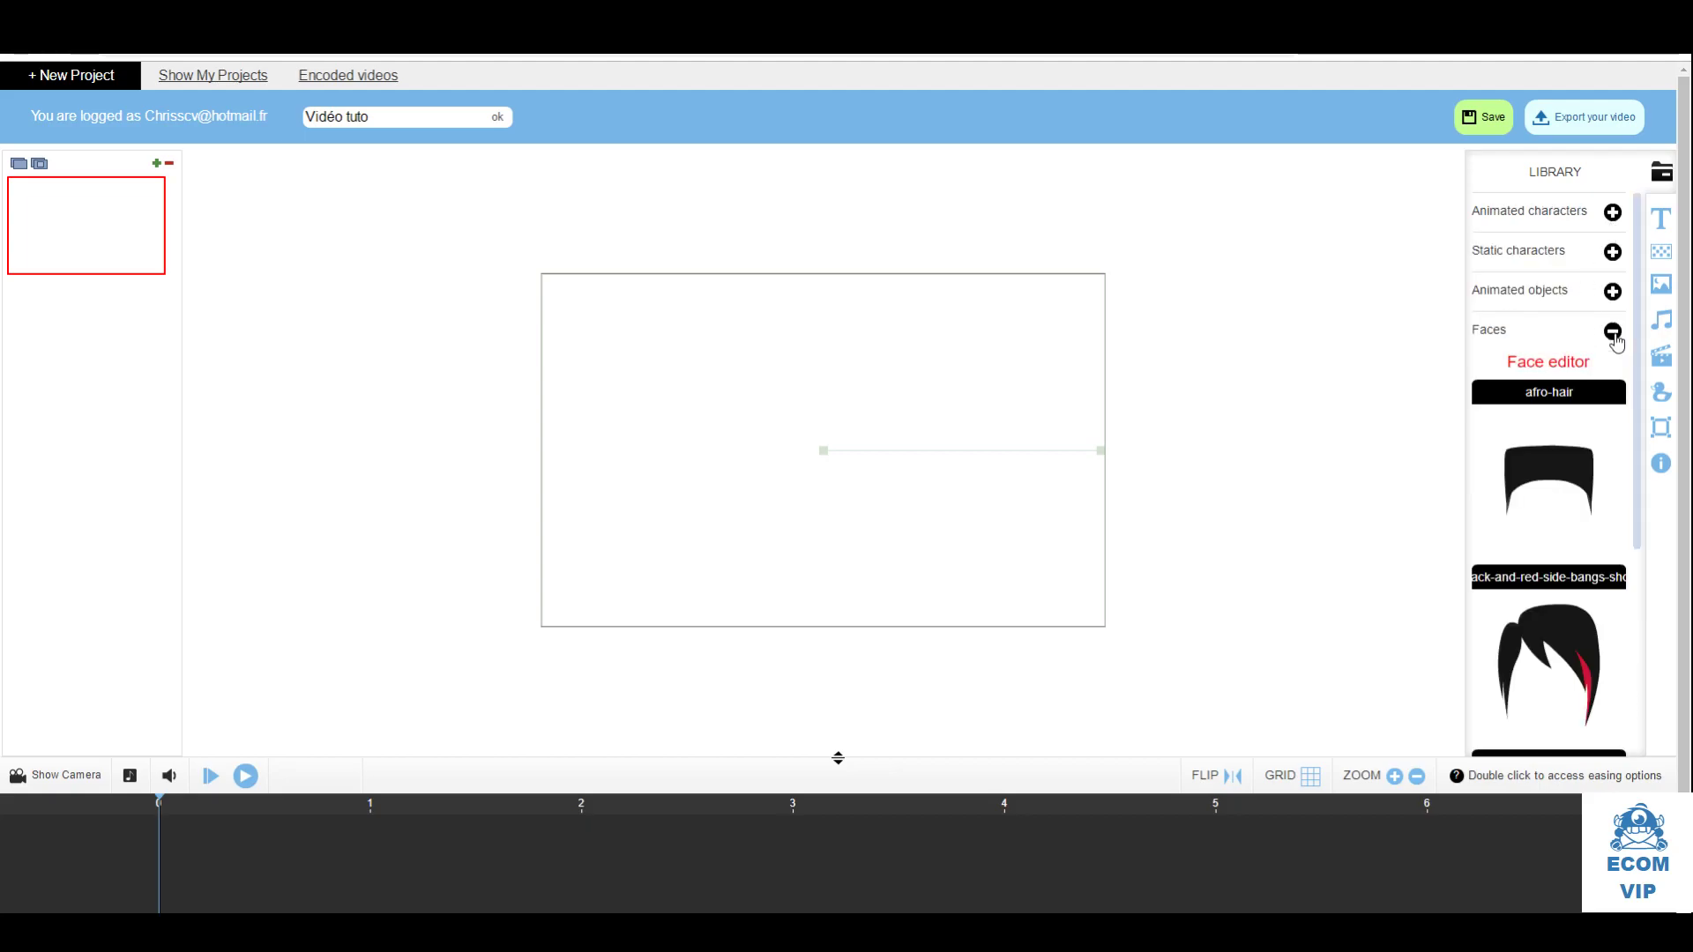
{"action": "left_click", "coordinate": [1612, 213]}
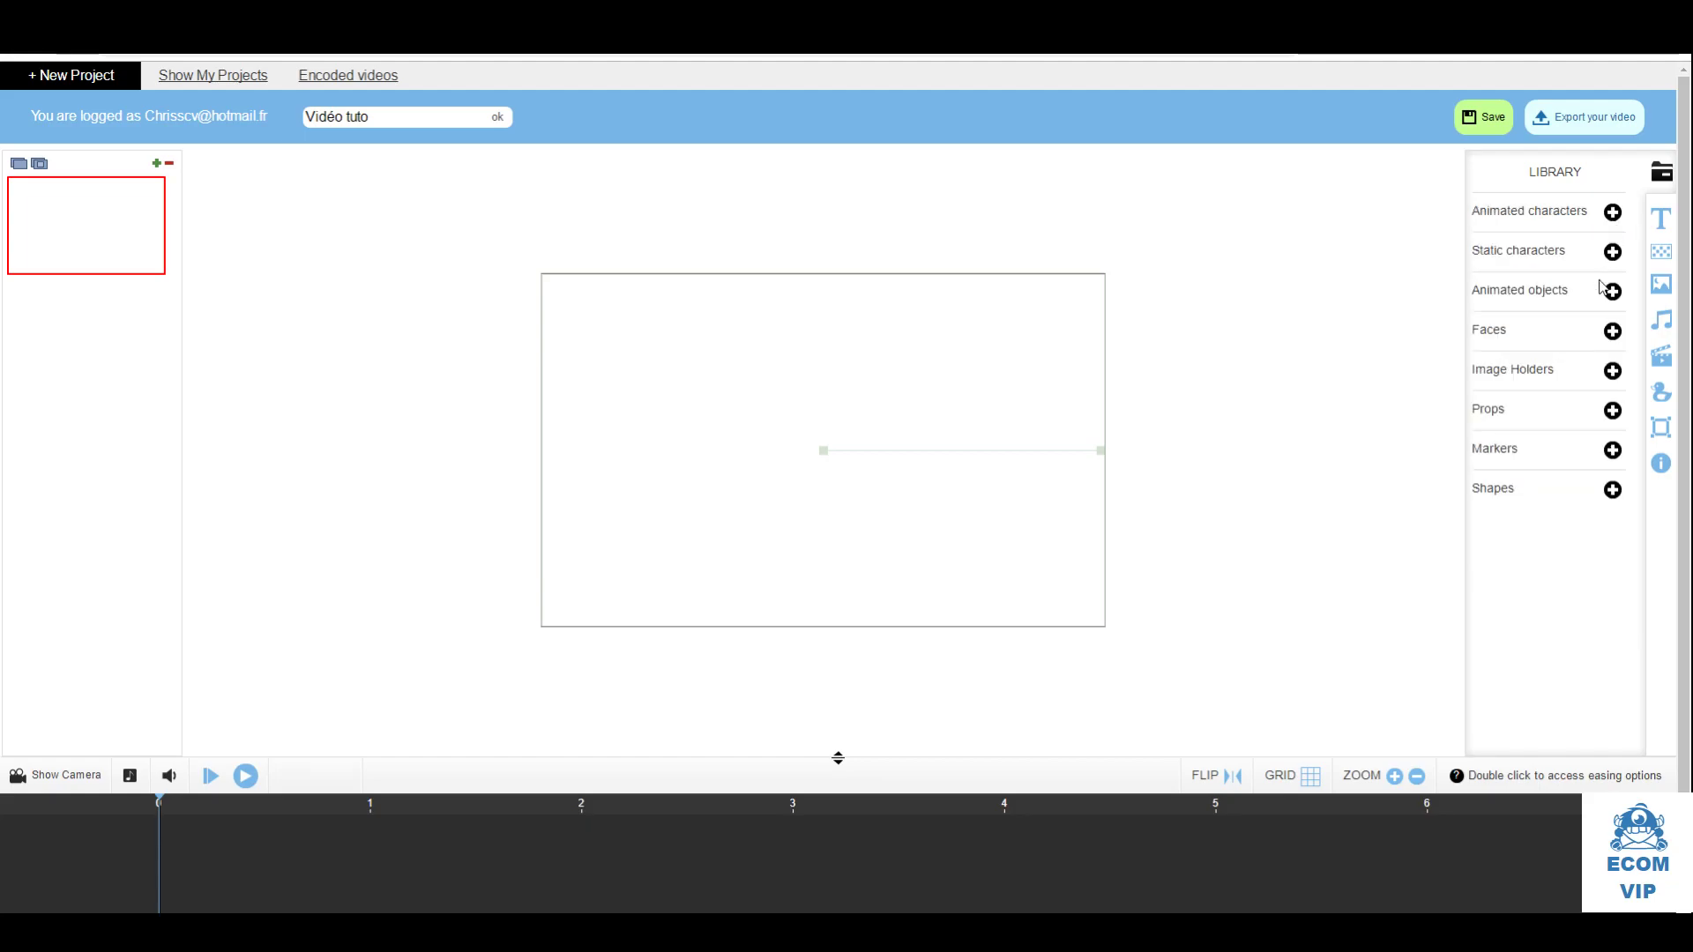
{"action": "left_click", "coordinate": [1613, 371]}
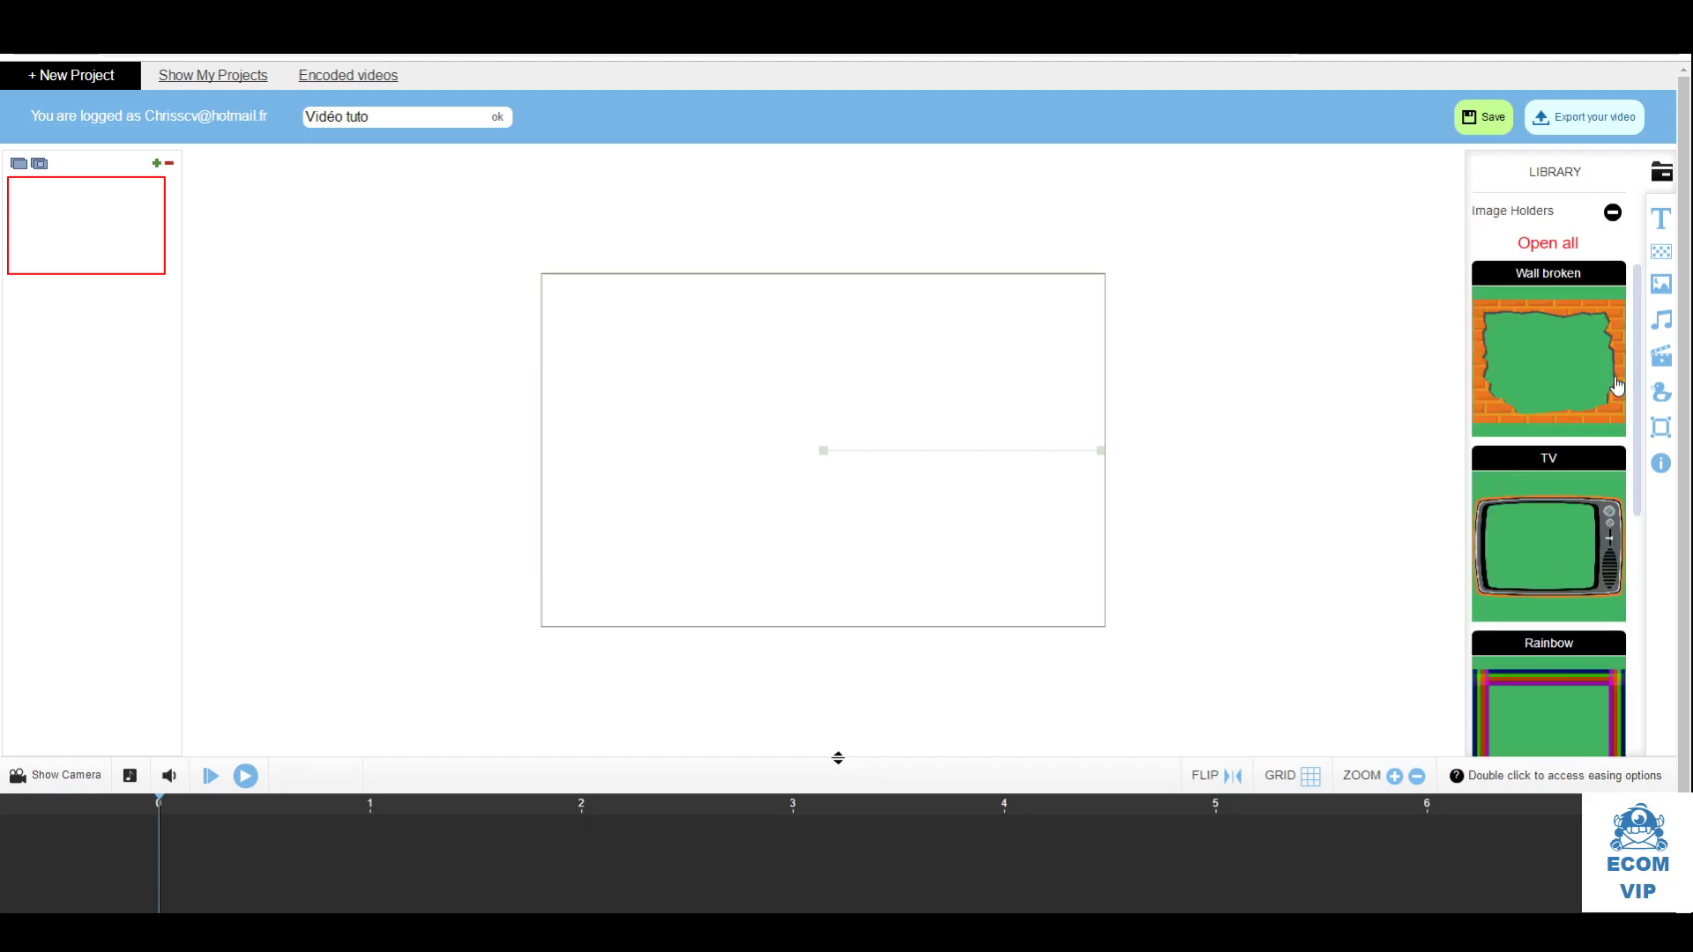
{"action": "left_click", "coordinate": [1612, 213]}
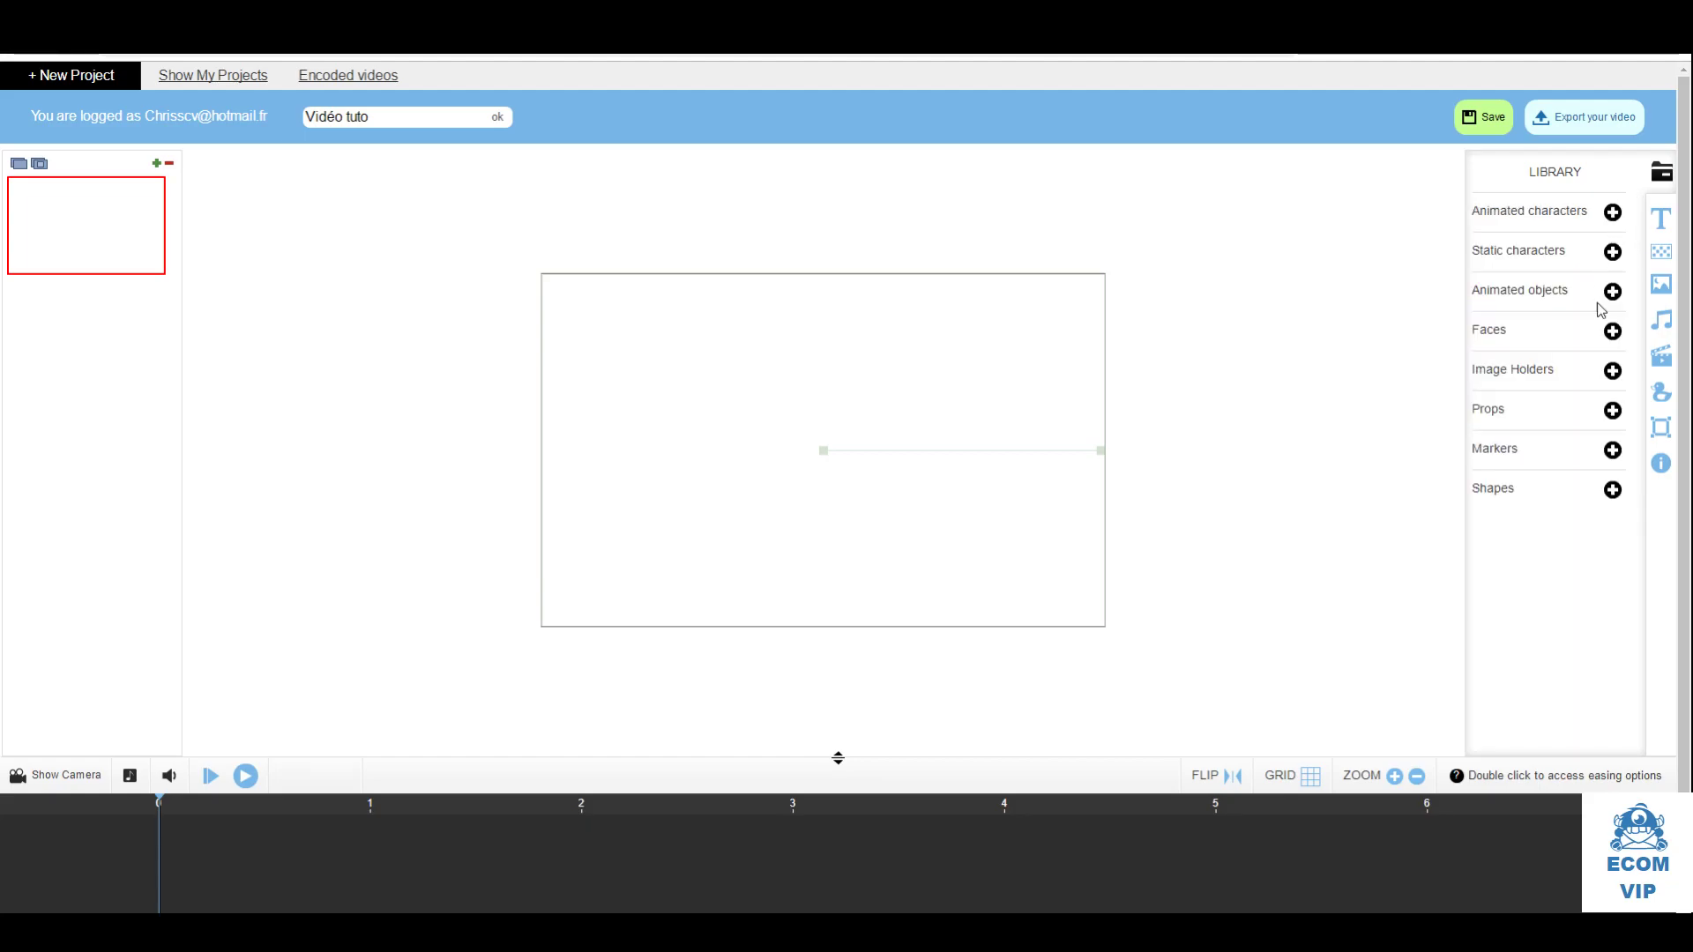
Look through the library's props, markers and shapes, closing each category after viewing it
{"action": "left_click", "coordinate": [1612, 411]}
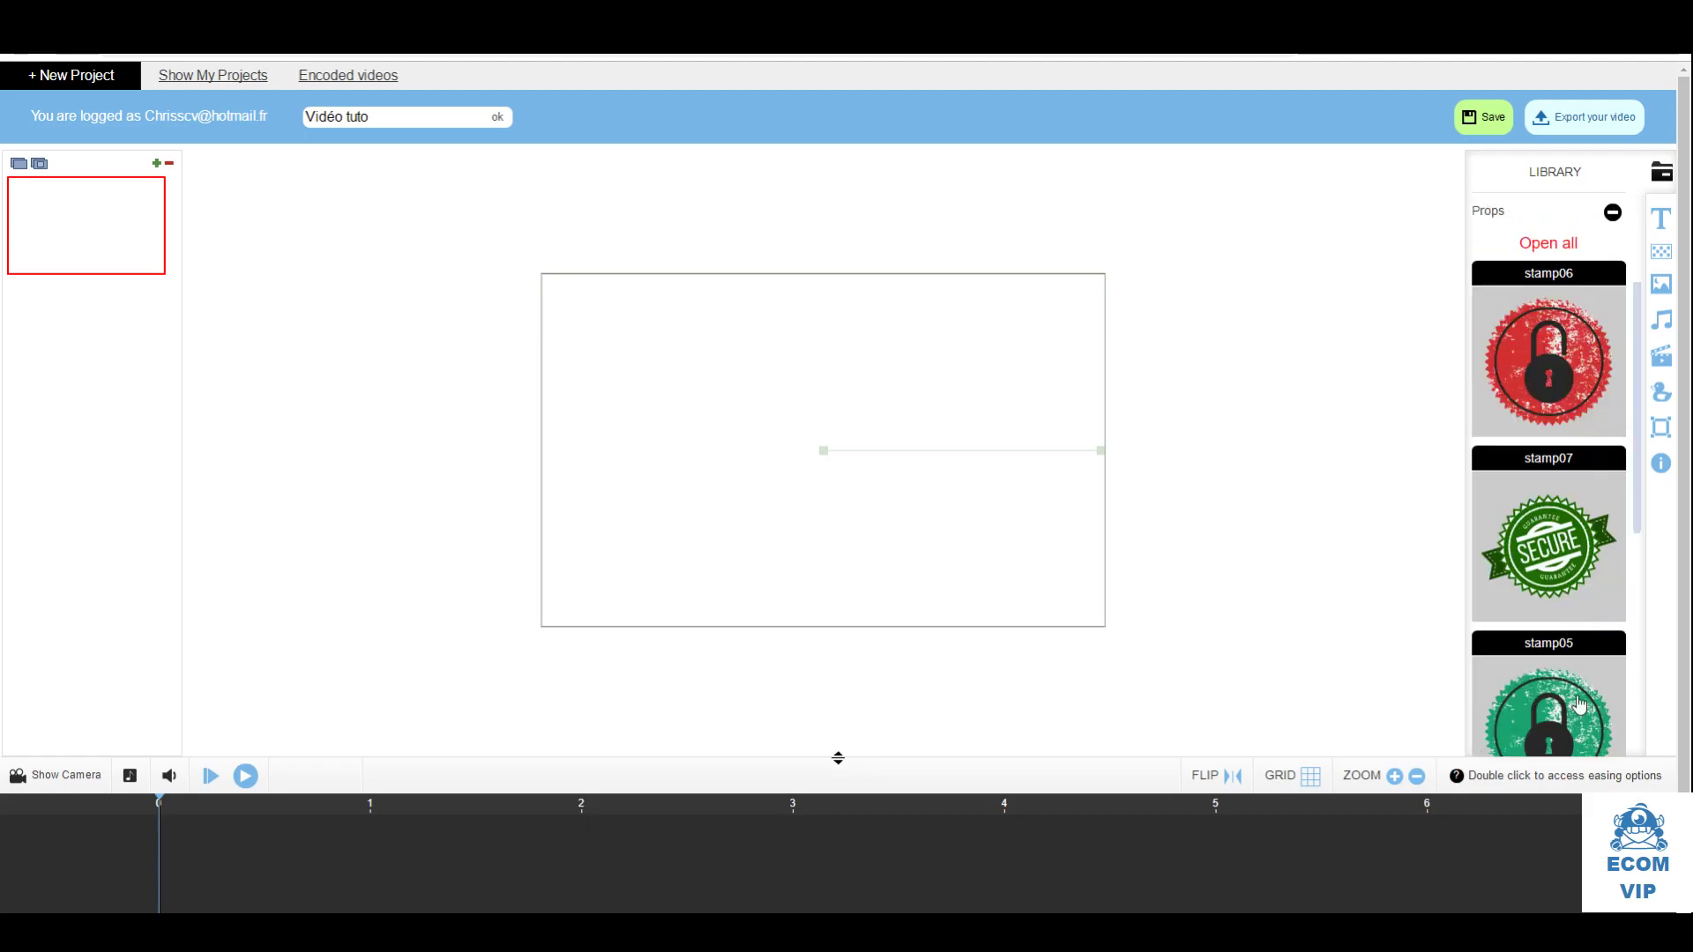
{"action": "left_click", "coordinate": [1613, 213]}
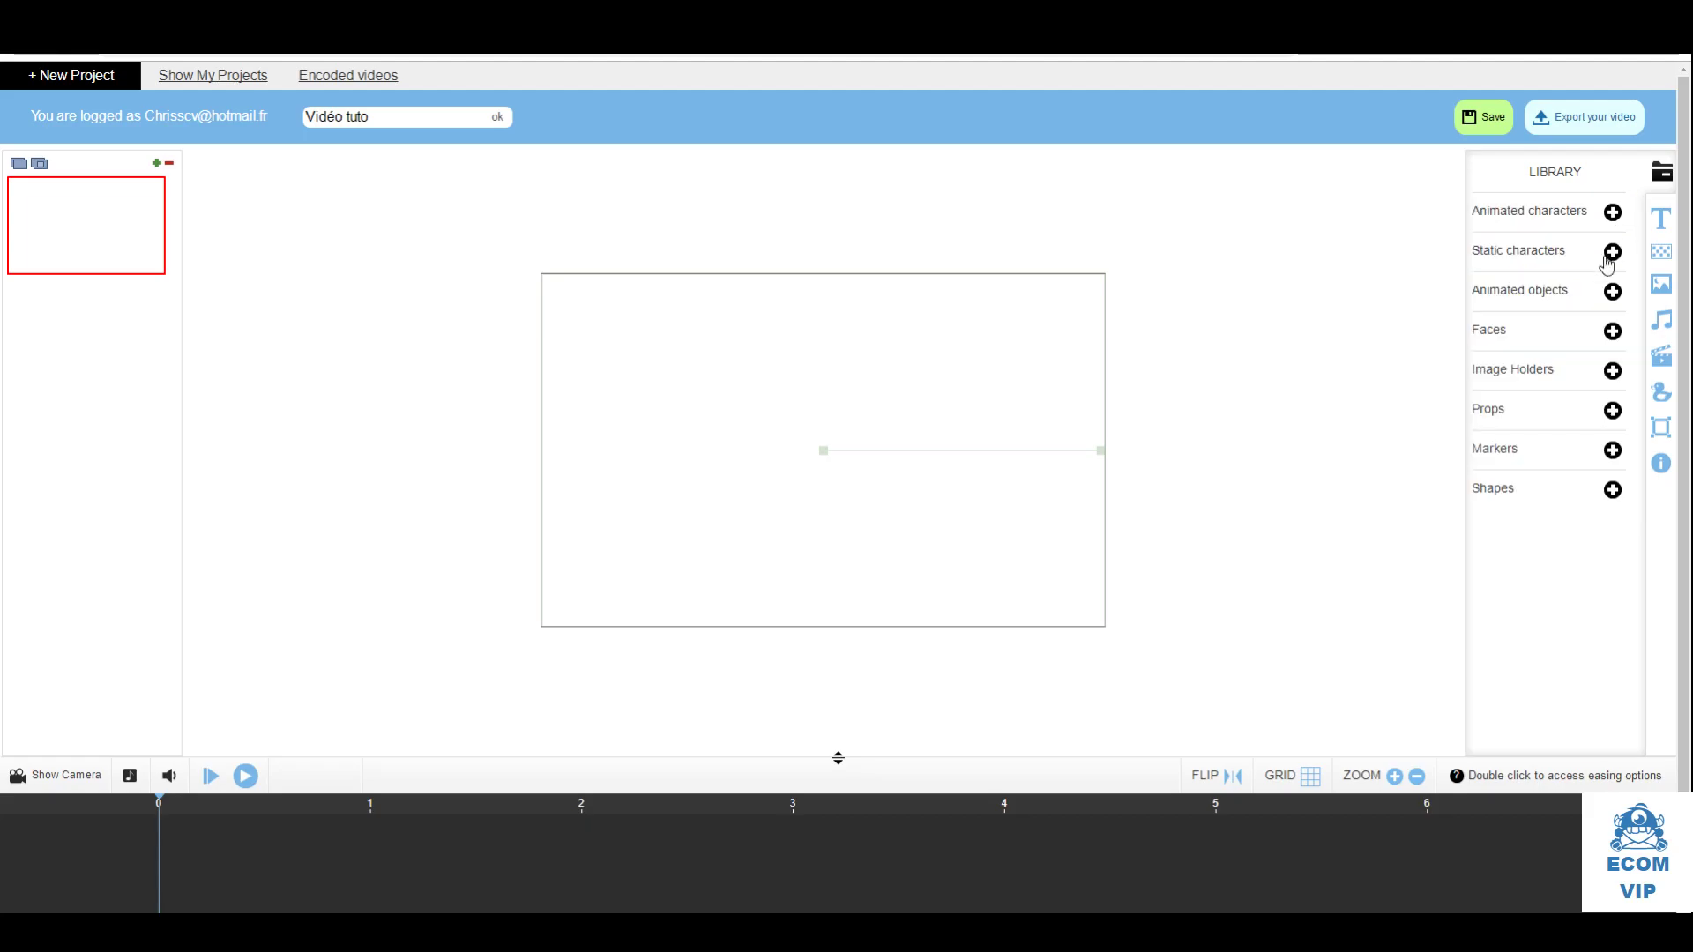
{"action": "left_click", "coordinate": [1604, 452]}
{"action": "scroll", "coordinate": [1598, 578], "scroll_direction": "down", "scroll_amount": 2}
{"action": "scroll", "coordinate": [1598, 577], "scroll_direction": "up", "scroll_amount": 3}
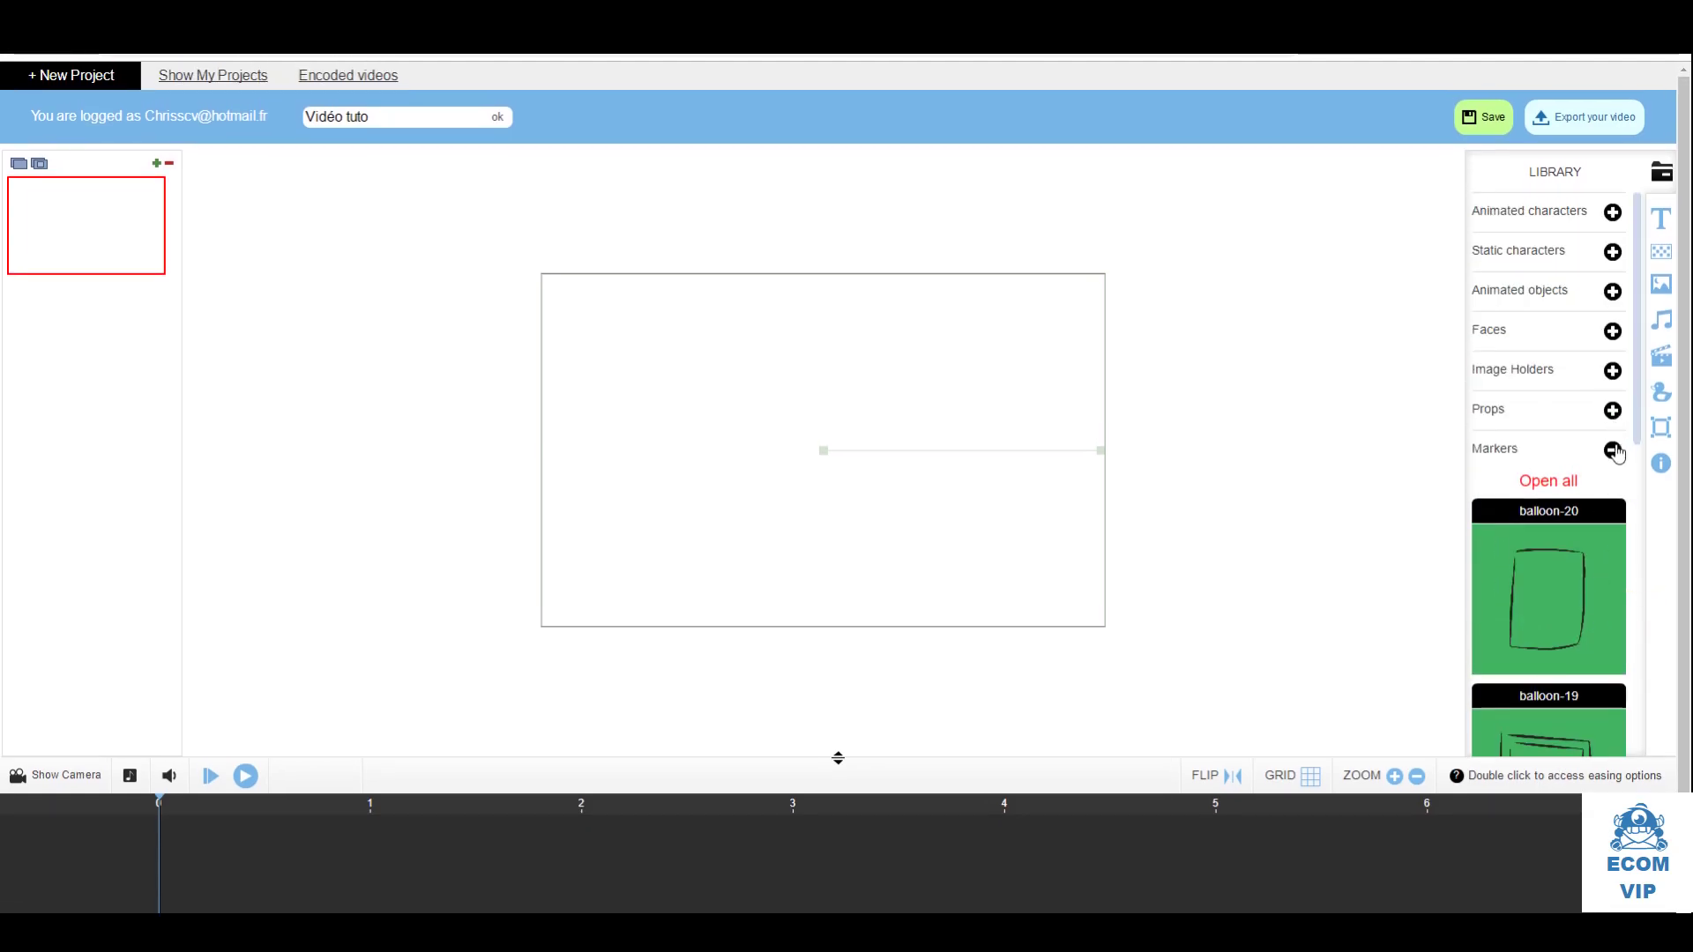
{"action": "left_click", "coordinate": [1612, 451]}
{"action": "left_click", "coordinate": [1612, 491]}
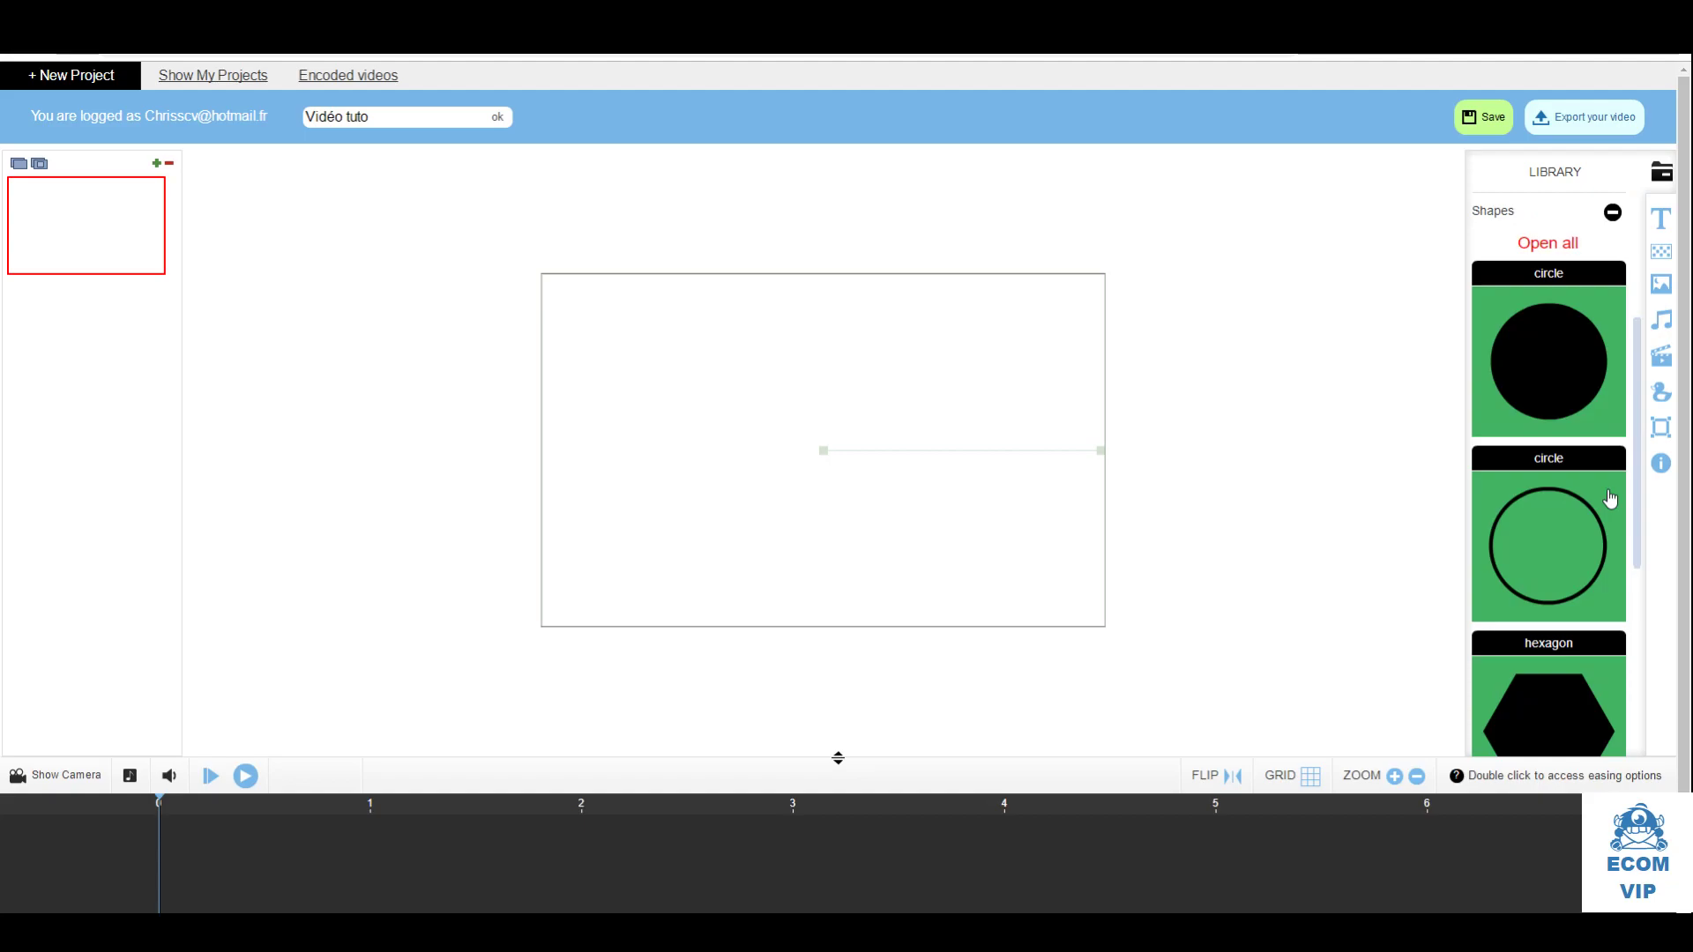
{"action": "scroll", "coordinate": [1600, 392], "scroll_direction": "down", "scroll_amount": 3}
{"action": "scroll", "coordinate": [1600, 391], "scroll_direction": "up", "scroll_amount": 5}
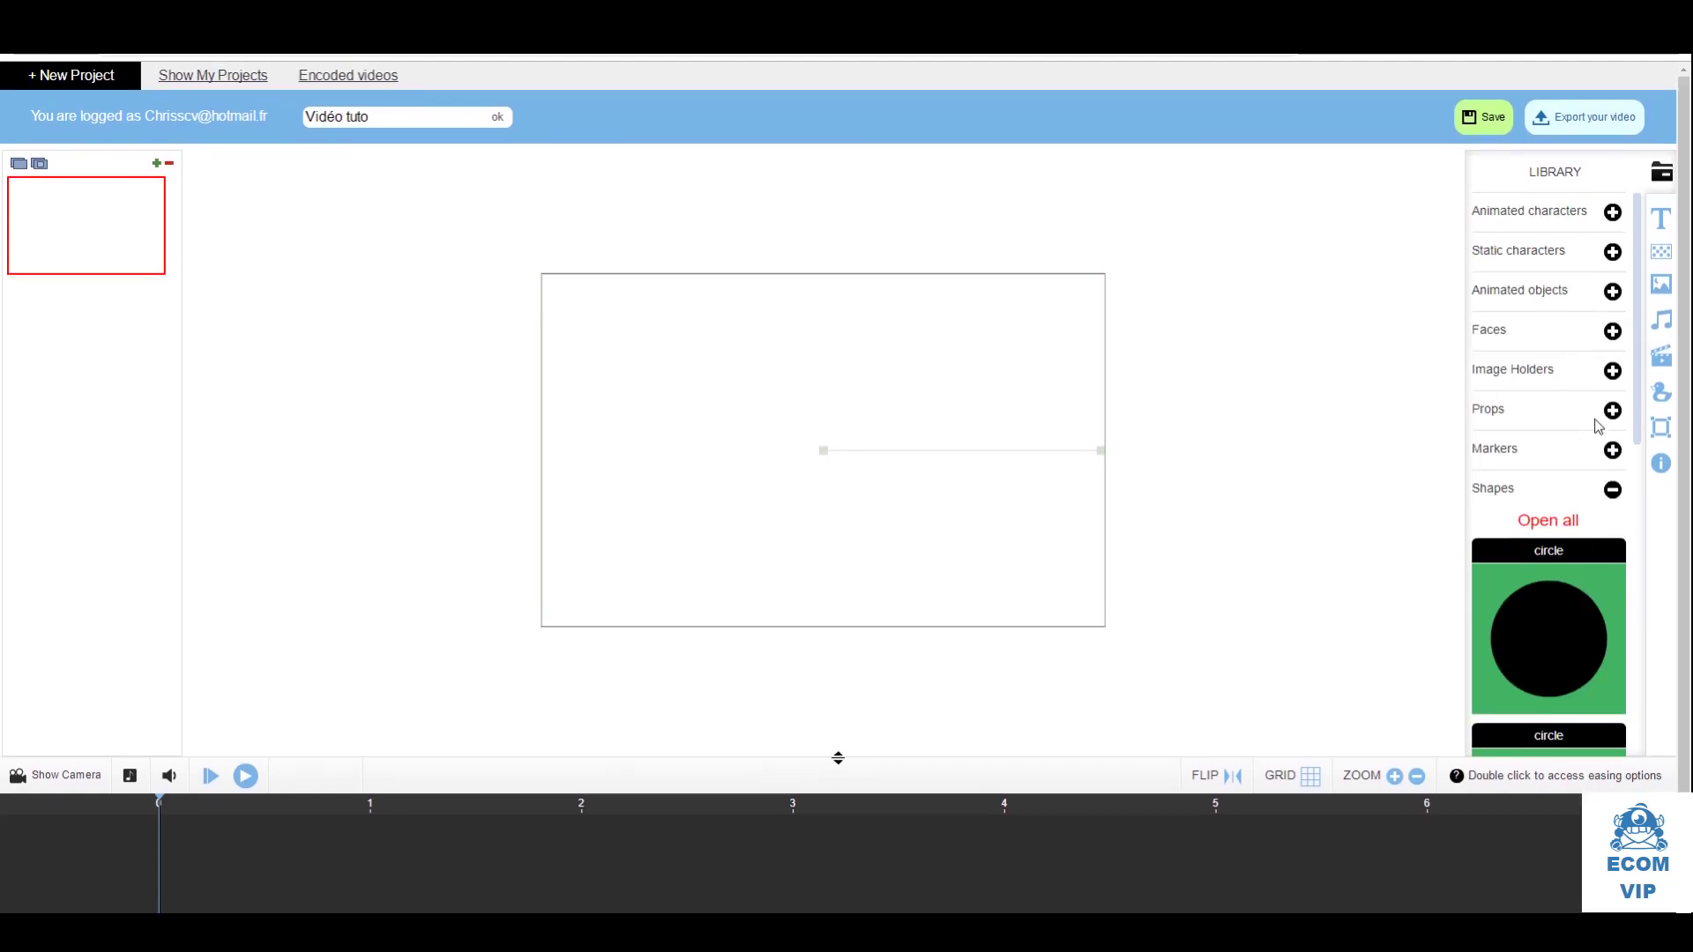
{"action": "left_click", "coordinate": [1612, 490]}
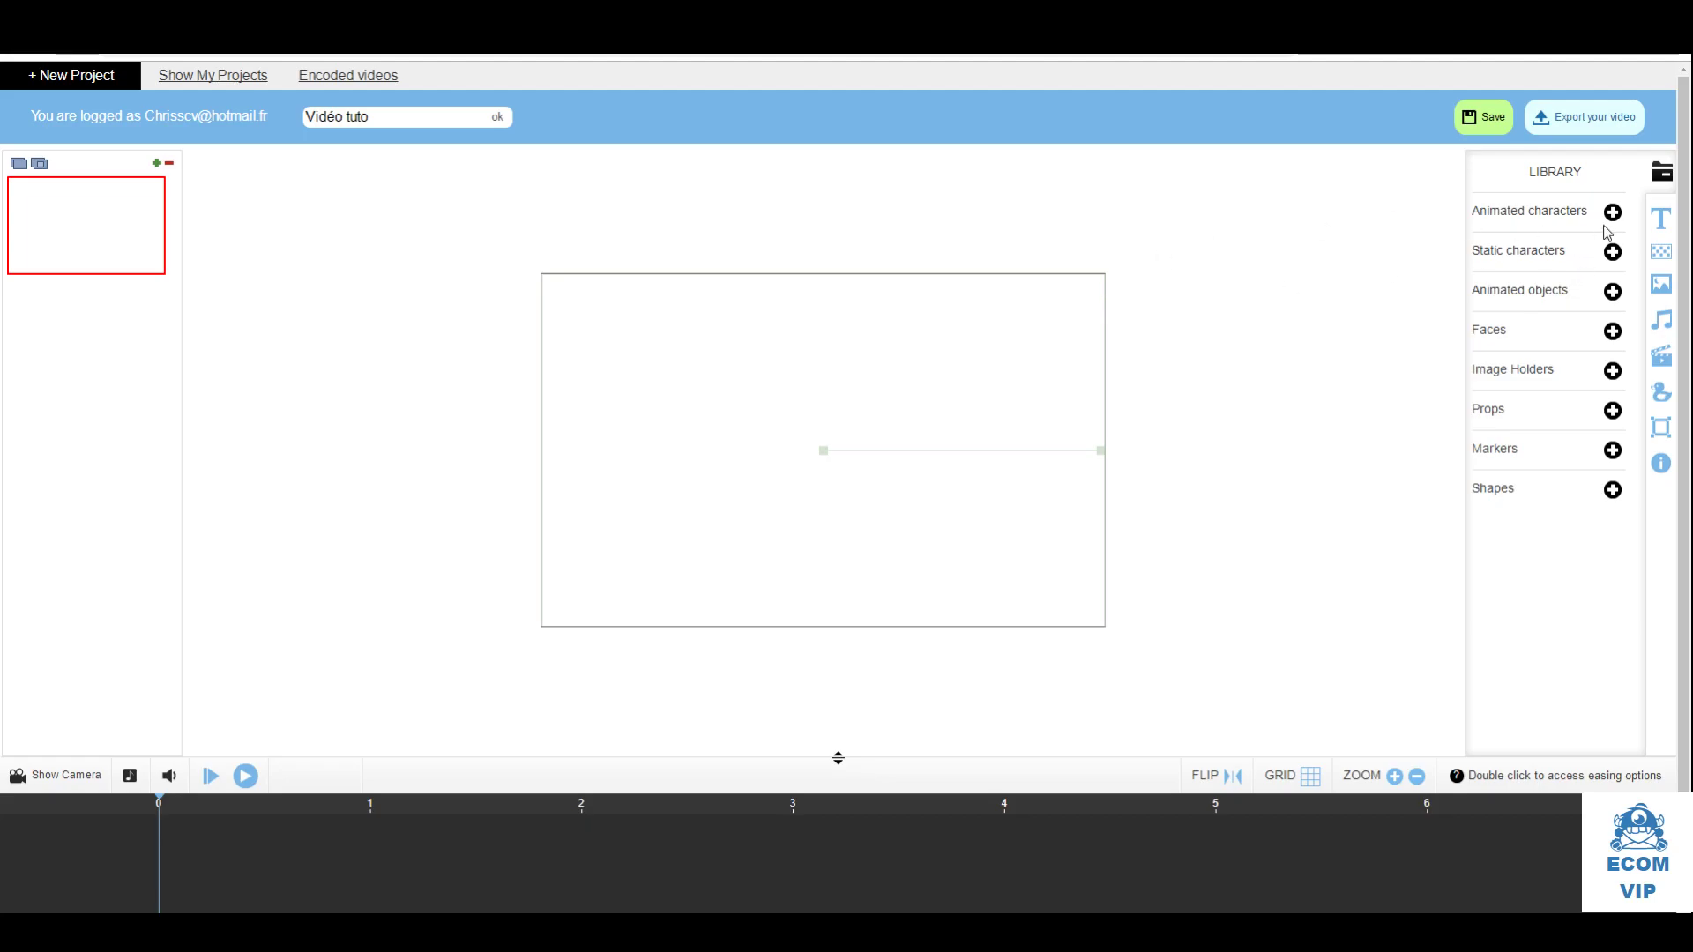
Browse the background library and apply the yellow bathroom scene with the bathtub and shower to the slide
{"action": "left_click", "coordinate": [1655, 270]}
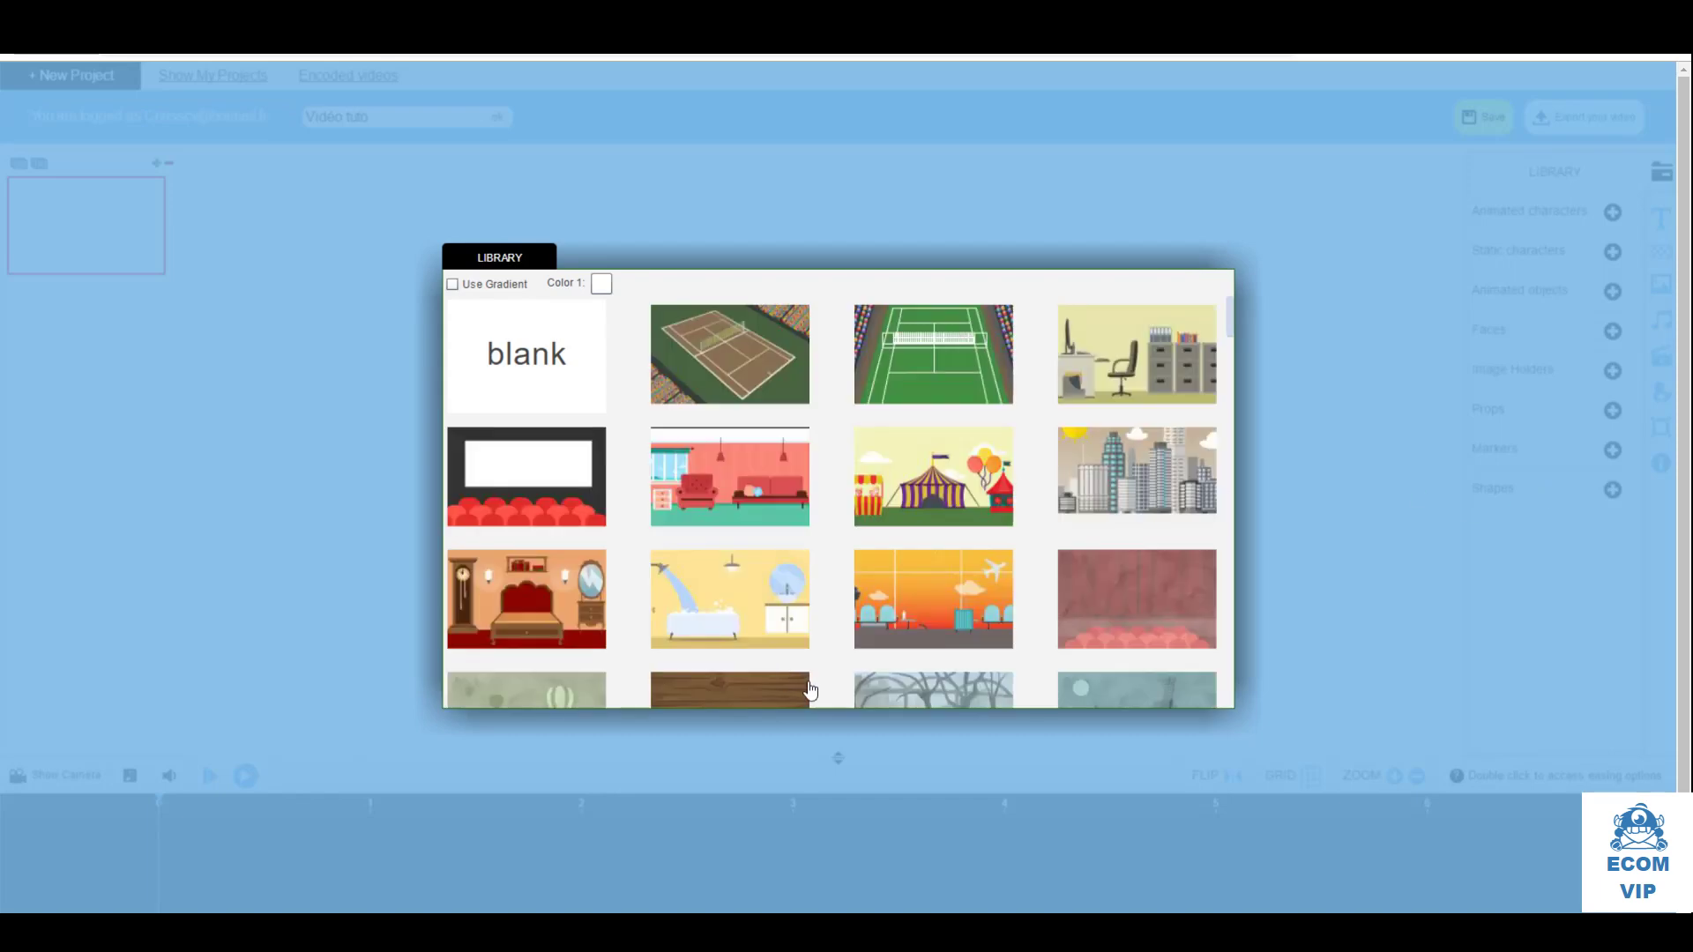
{"action": "scroll", "coordinate": [870, 491], "scroll_direction": "down", "scroll_amount": 15}
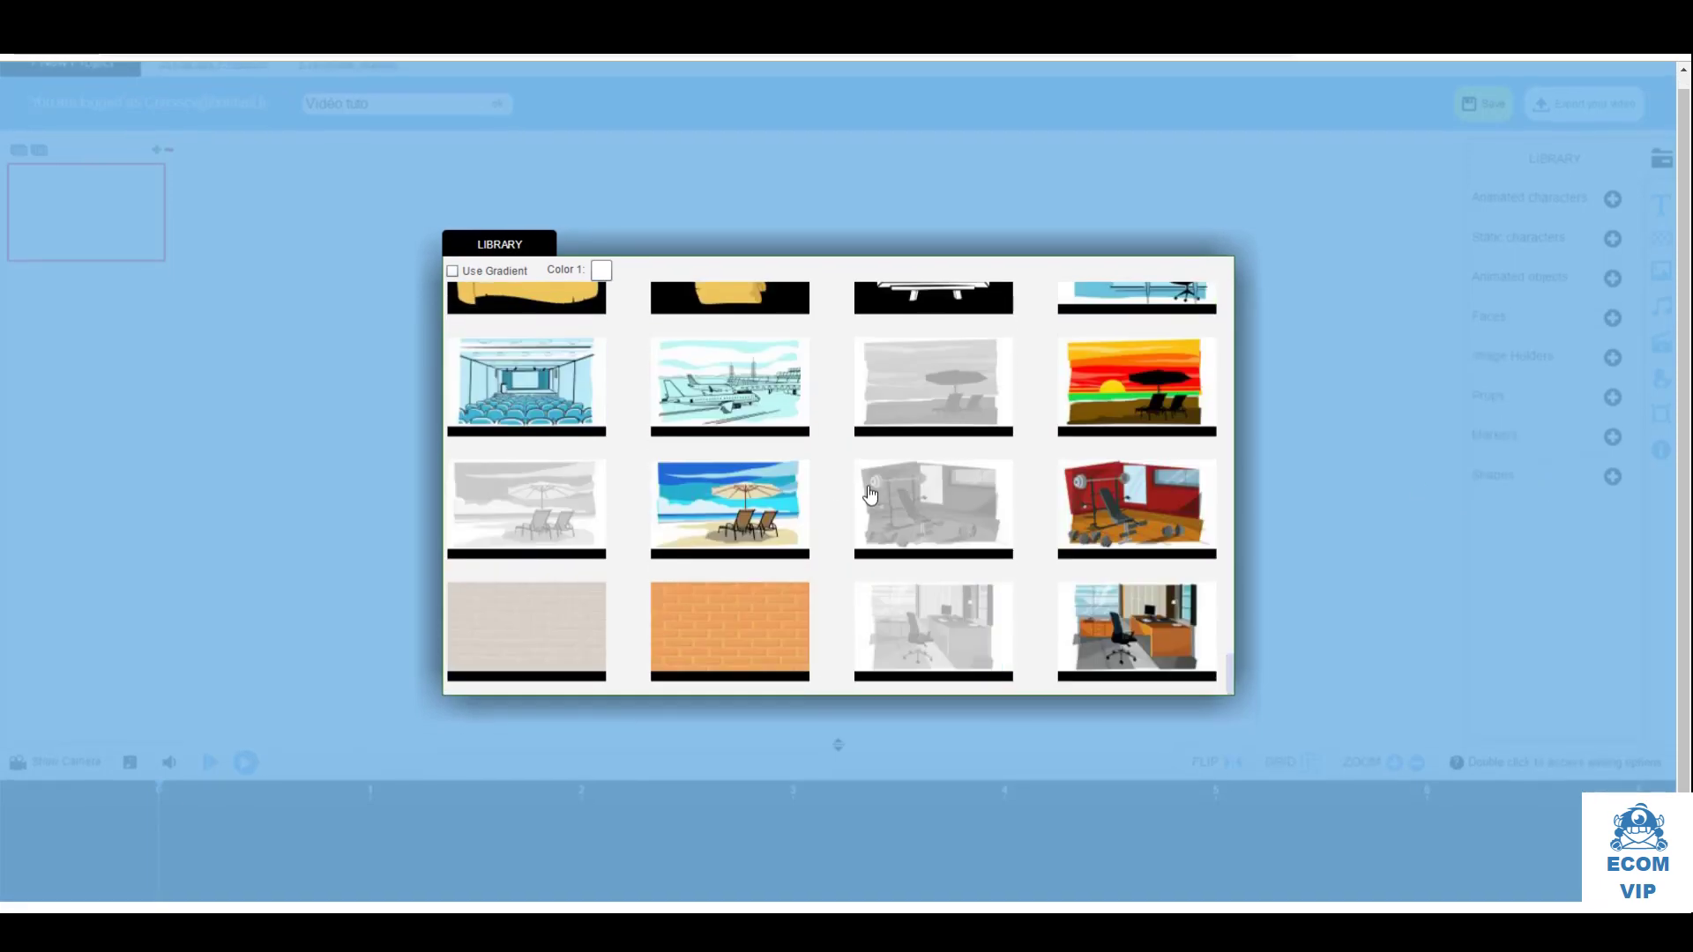
{"action": "scroll", "coordinate": [869, 491], "scroll_direction": "up", "scroll_amount": 15}
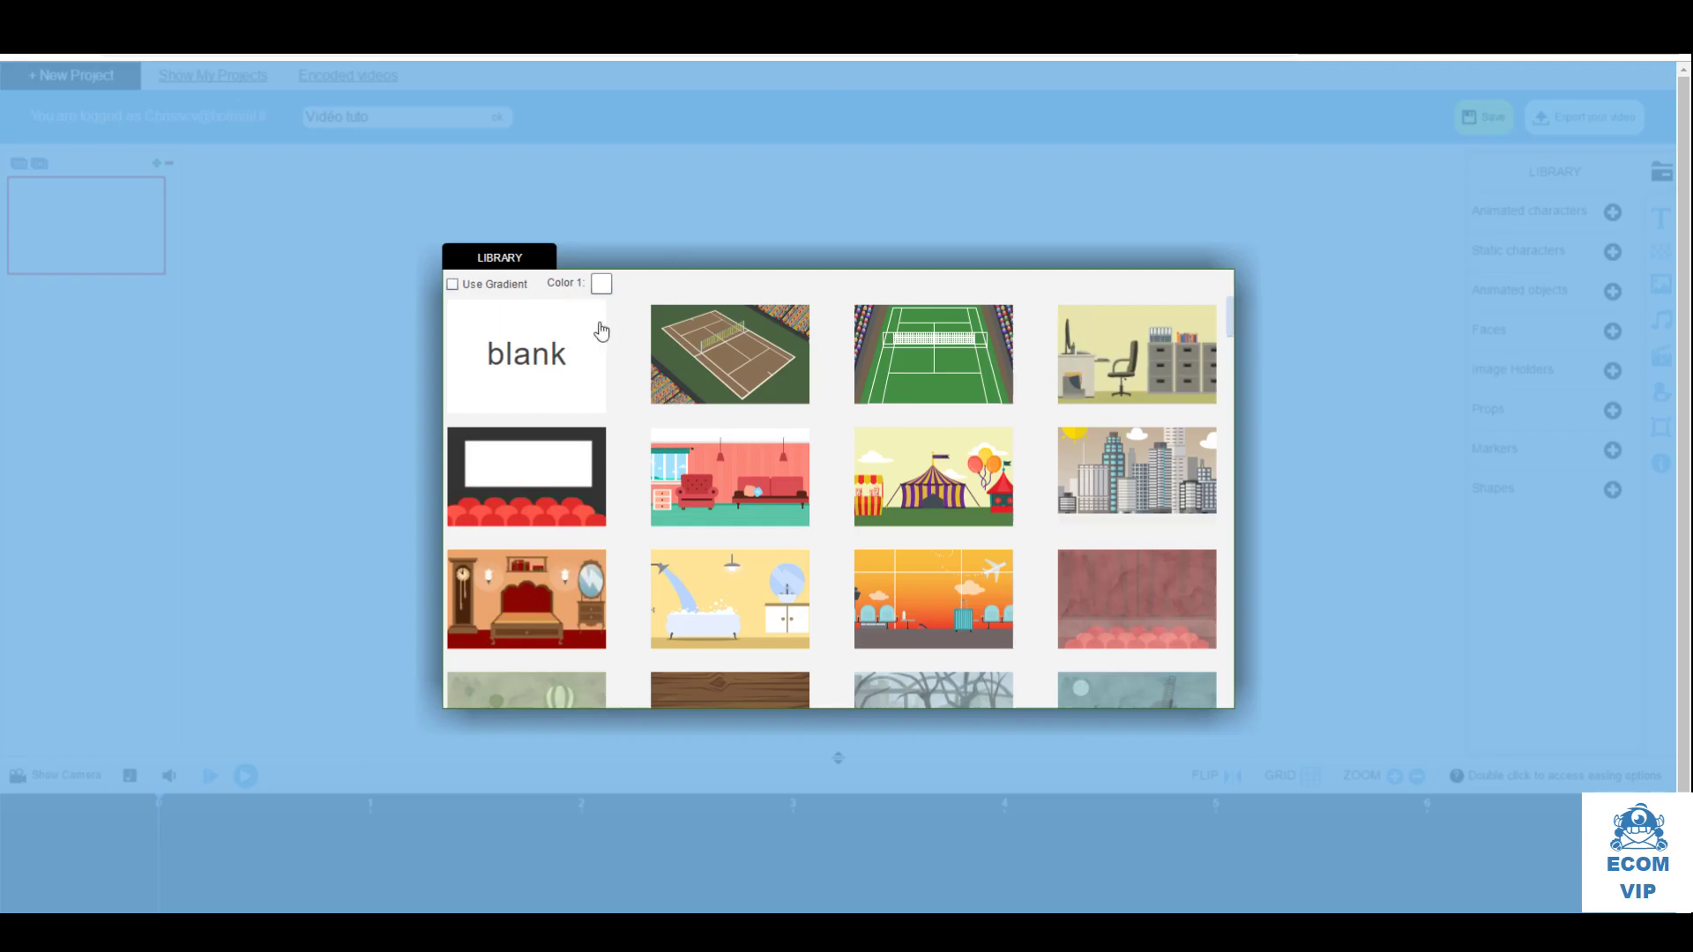
{"action": "scroll", "coordinate": [840, 580], "scroll_direction": "down", "scroll_amount": 5}
{"action": "scroll", "coordinate": [844, 580], "scroll_direction": "up", "scroll_amount": 5}
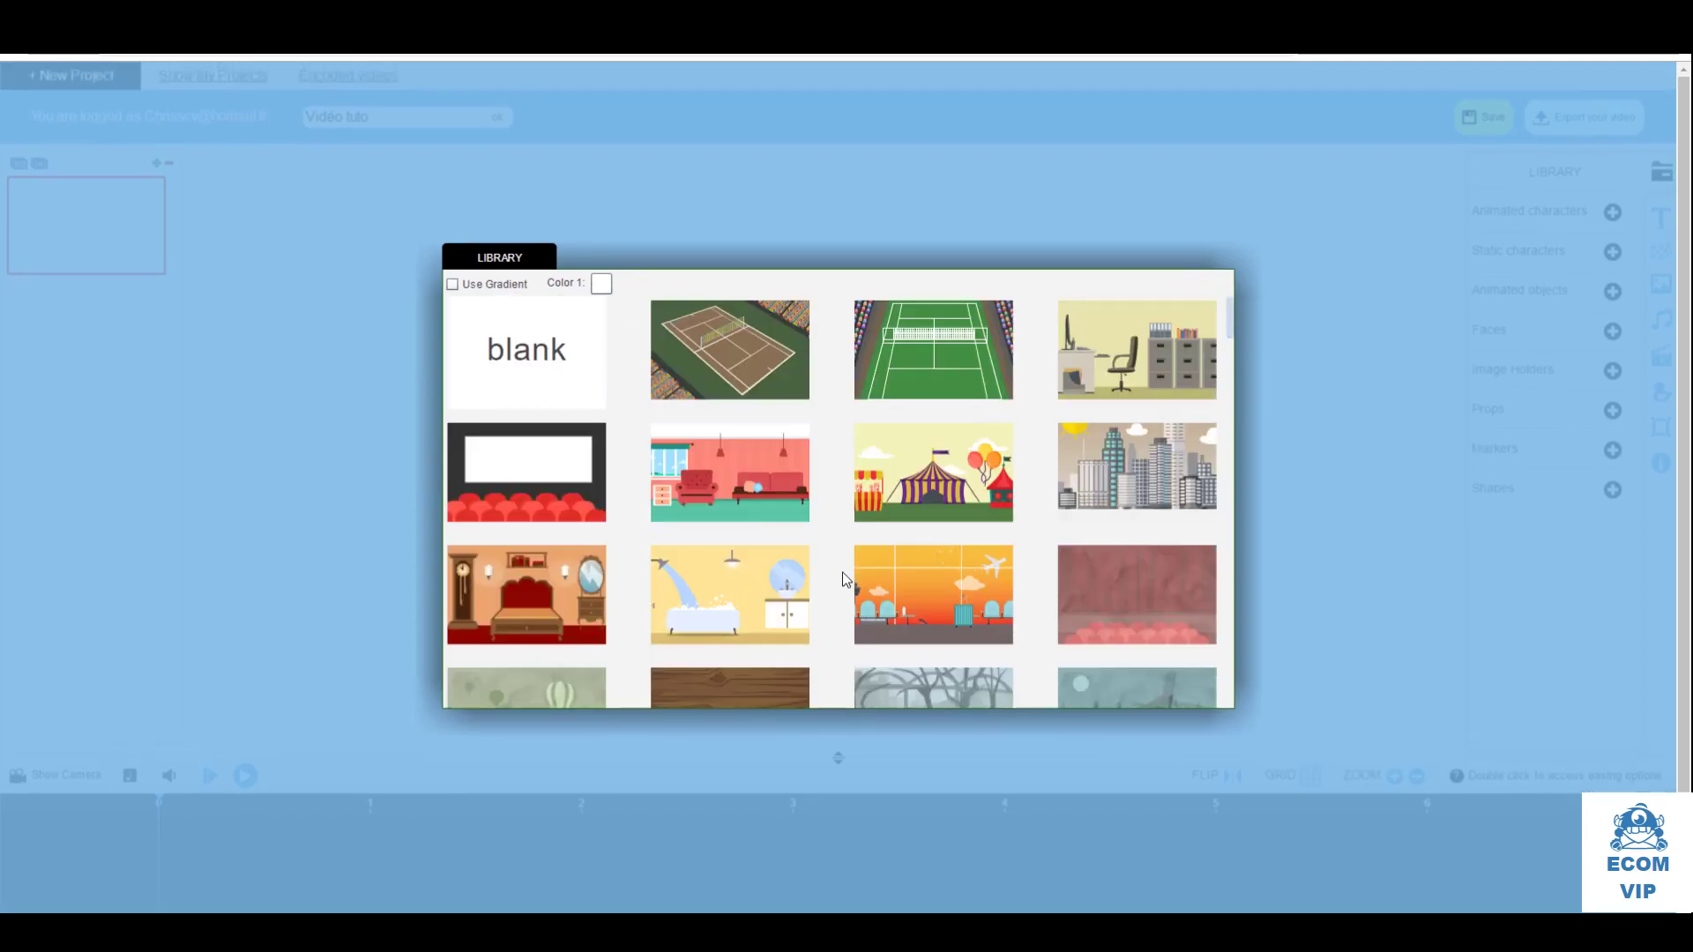
{"action": "left_click", "coordinate": [728, 621]}
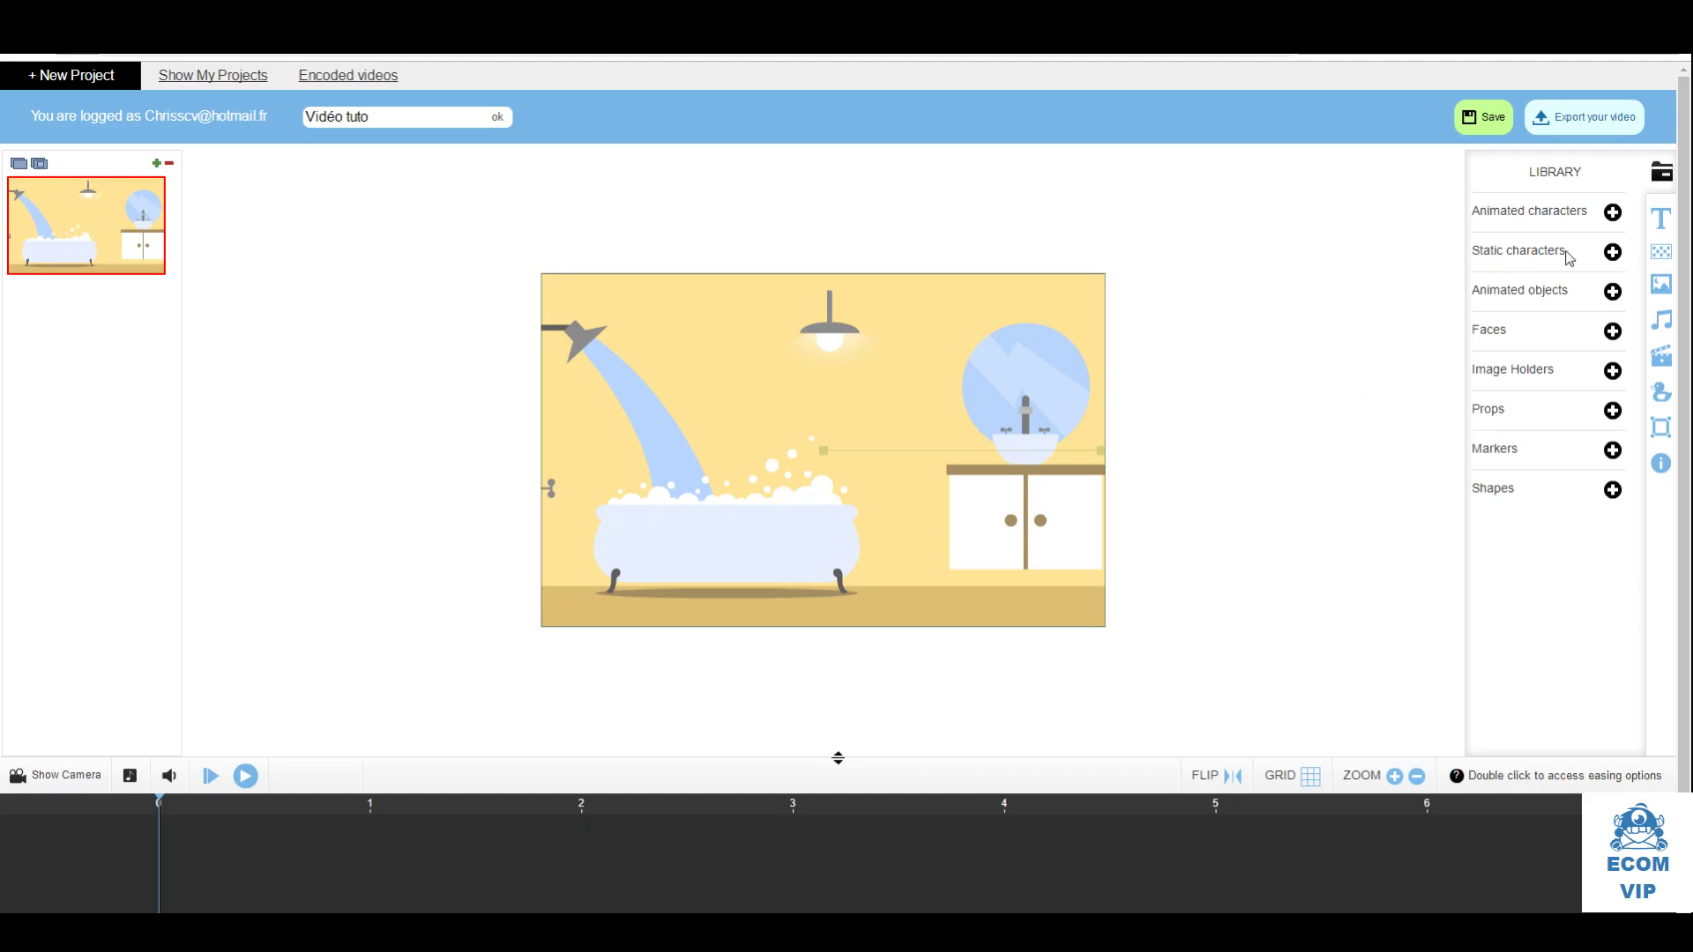
Add the woman-hello-01 animated character to the bathroom scene and move her slightly down
{"action": "left_click", "coordinate": [1613, 212]}
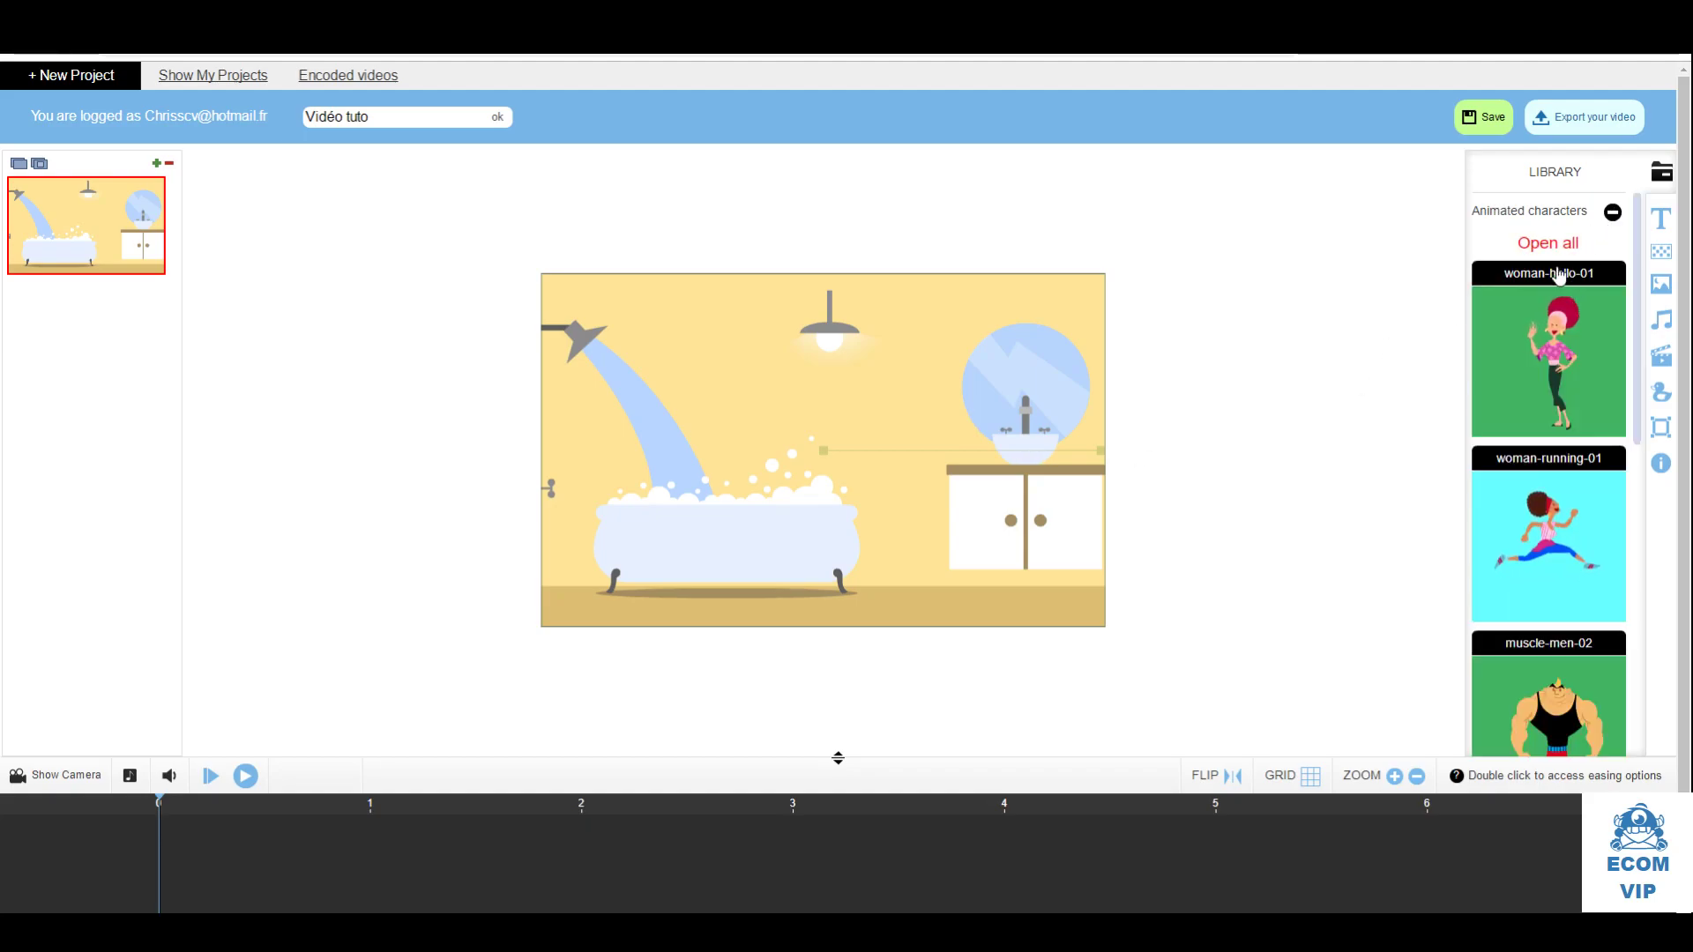
{"action": "left_click", "coordinate": [1552, 337]}
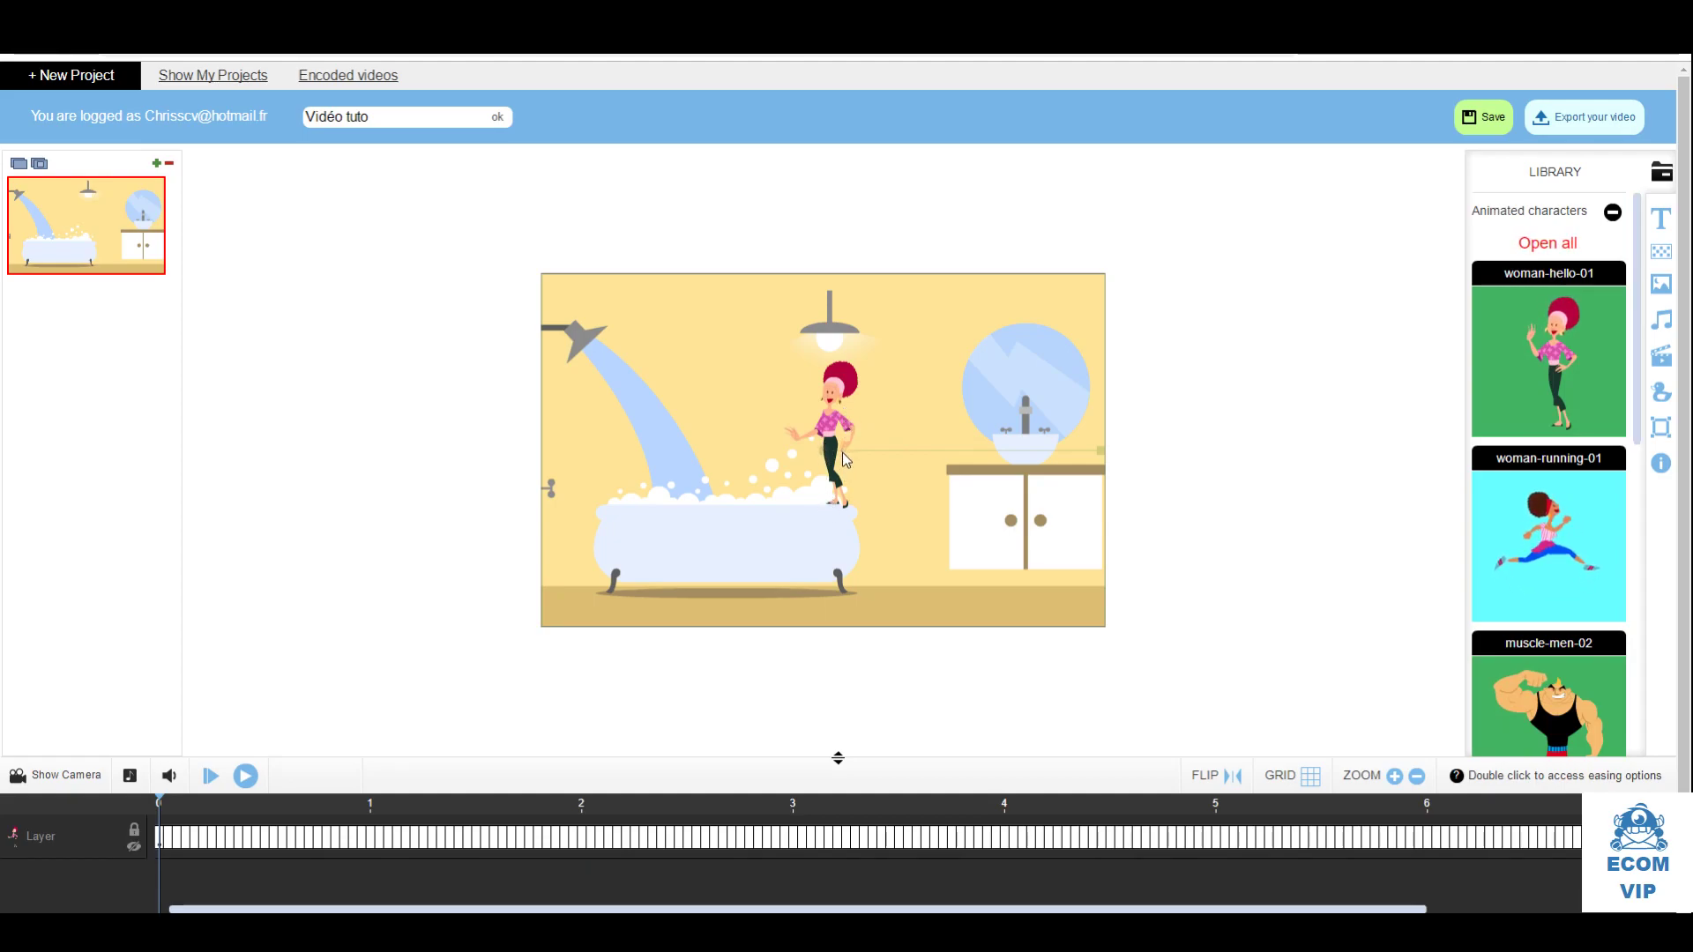
{"action": "left_click", "coordinate": [836, 431]}
{"action": "left_click_drag", "start_coordinate": [836, 430], "coordinate": [836, 465]}
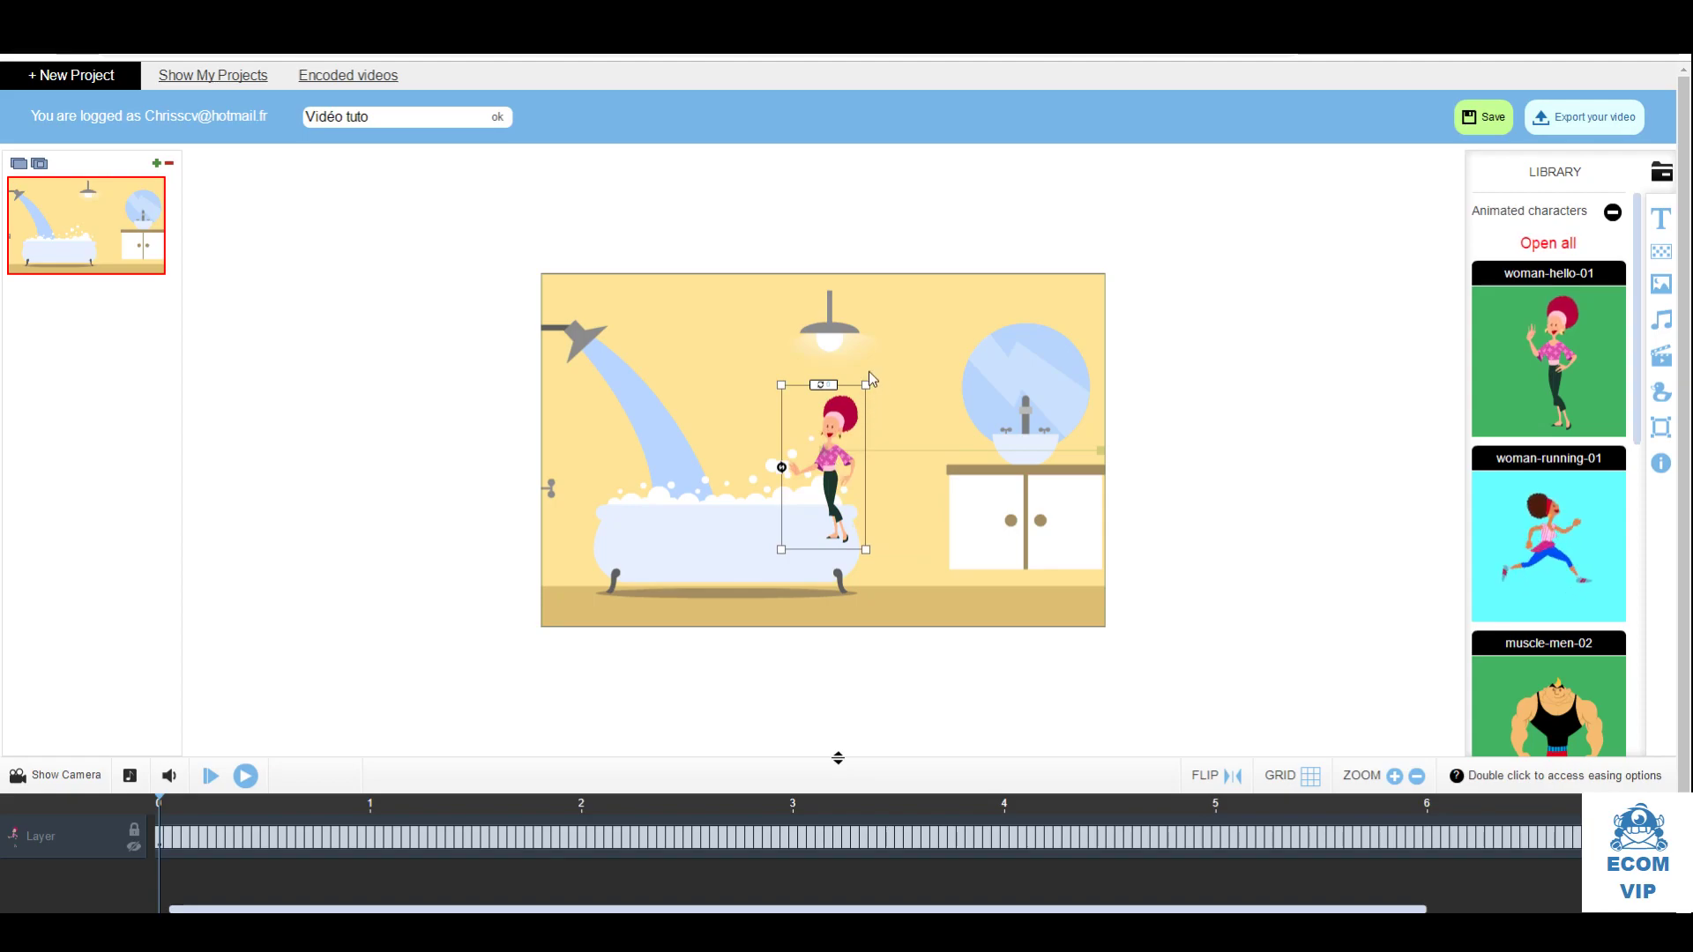
Resize and reposition the waving woman so she stands large in the scene's centre, with her legs extending below the frame
{"action": "left_click_drag", "start_coordinate": [868, 382], "coordinate": [856, 429]}
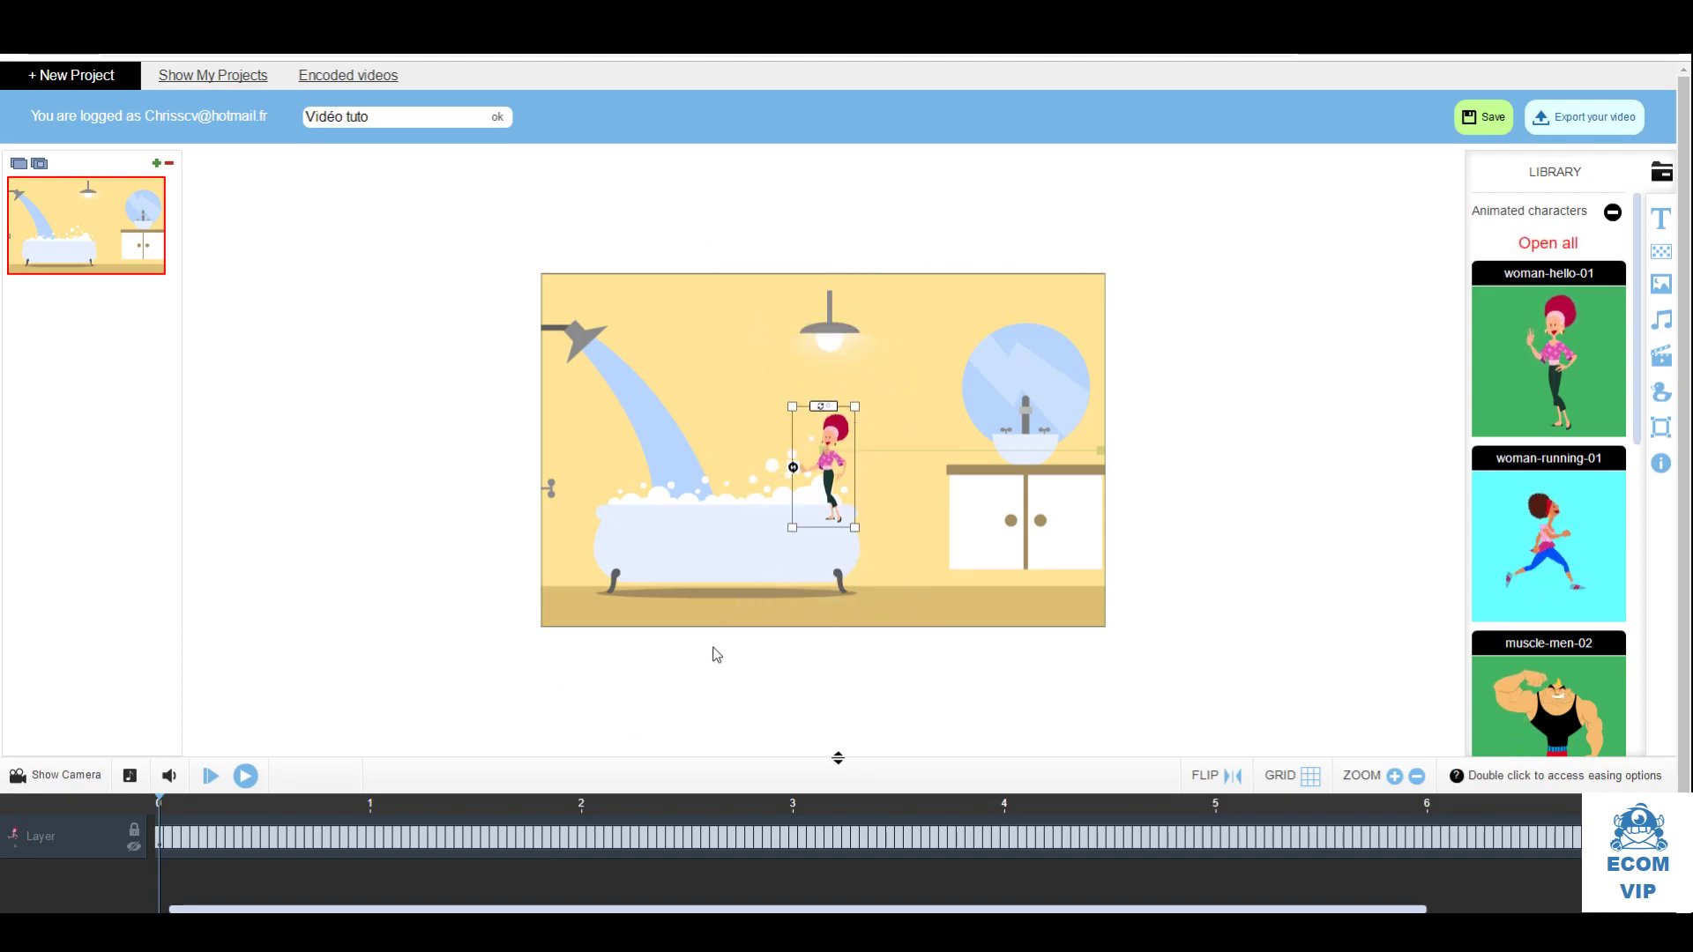
{"action": "left_click_drag", "start_coordinate": [811, 468], "coordinate": [808, 617]}
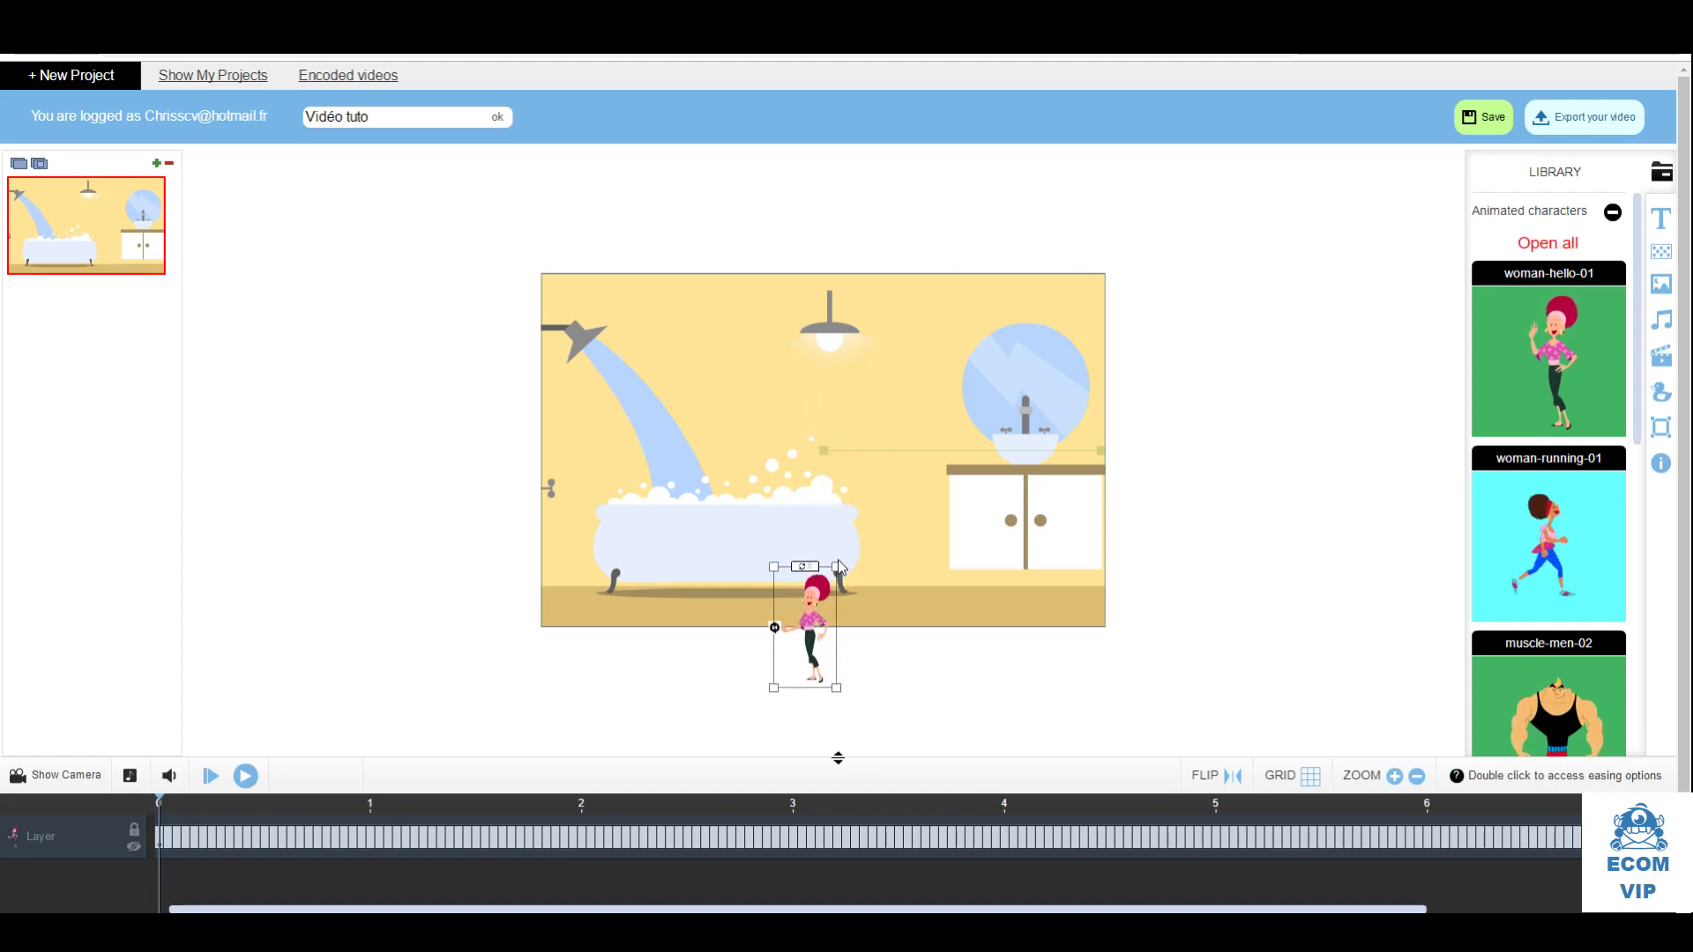
{"action": "left_click_drag", "start_coordinate": [838, 567], "coordinate": [974, 299]}
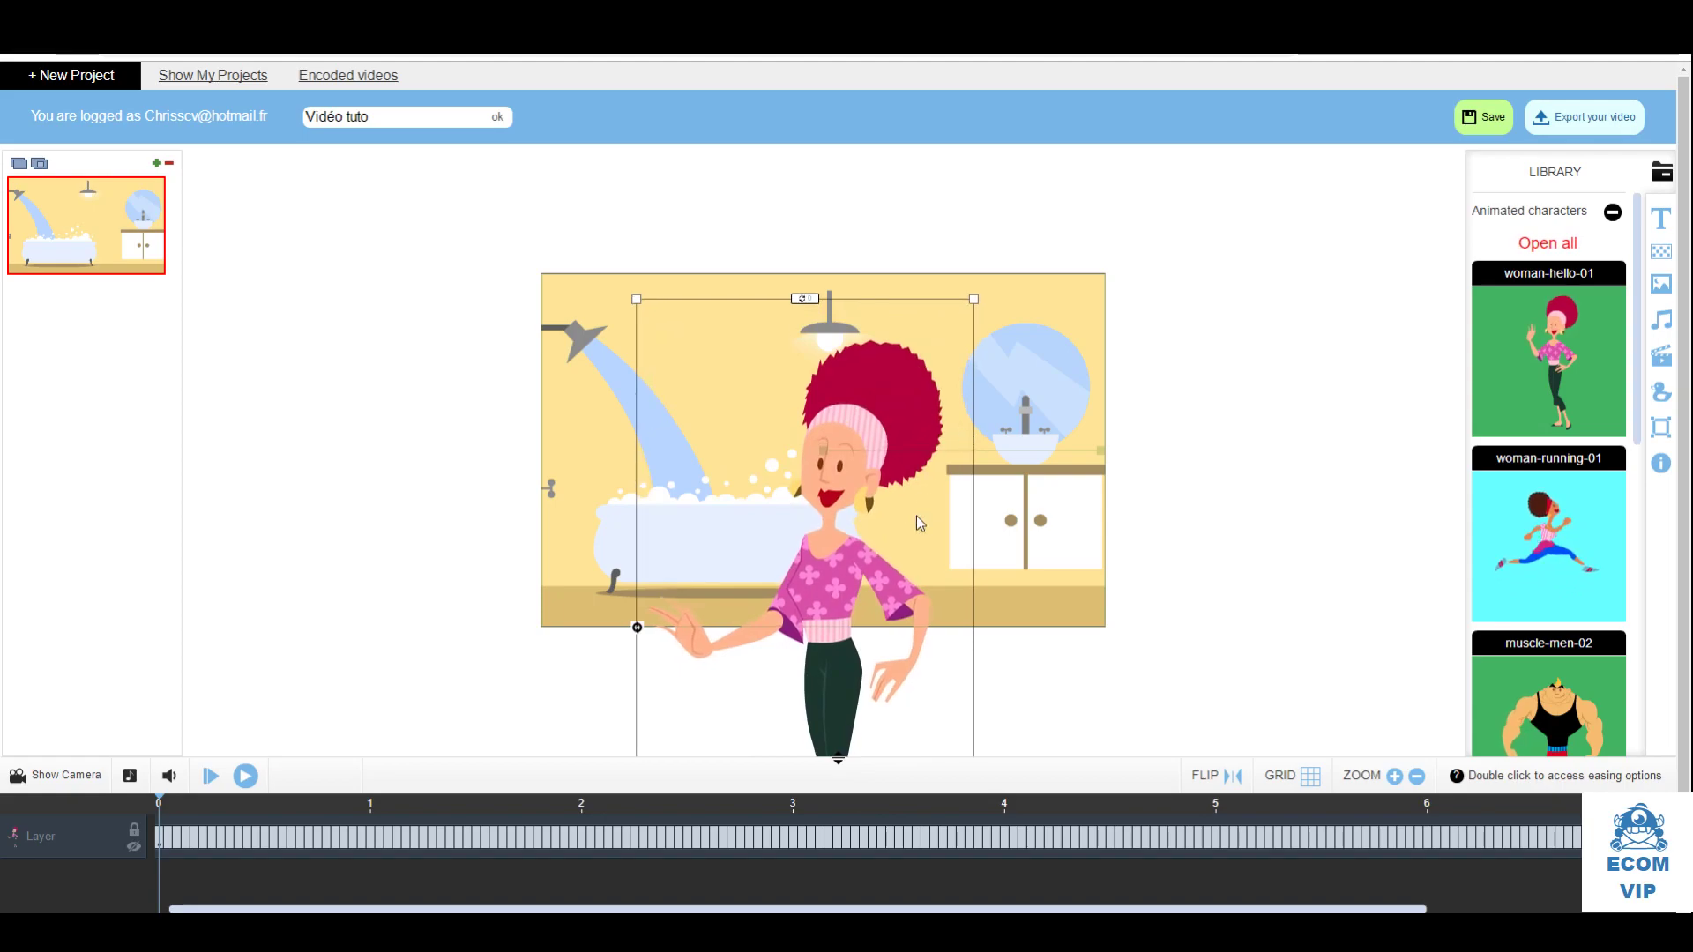
{"action": "left_click_drag", "start_coordinate": [840, 553], "coordinate": [843, 485]}
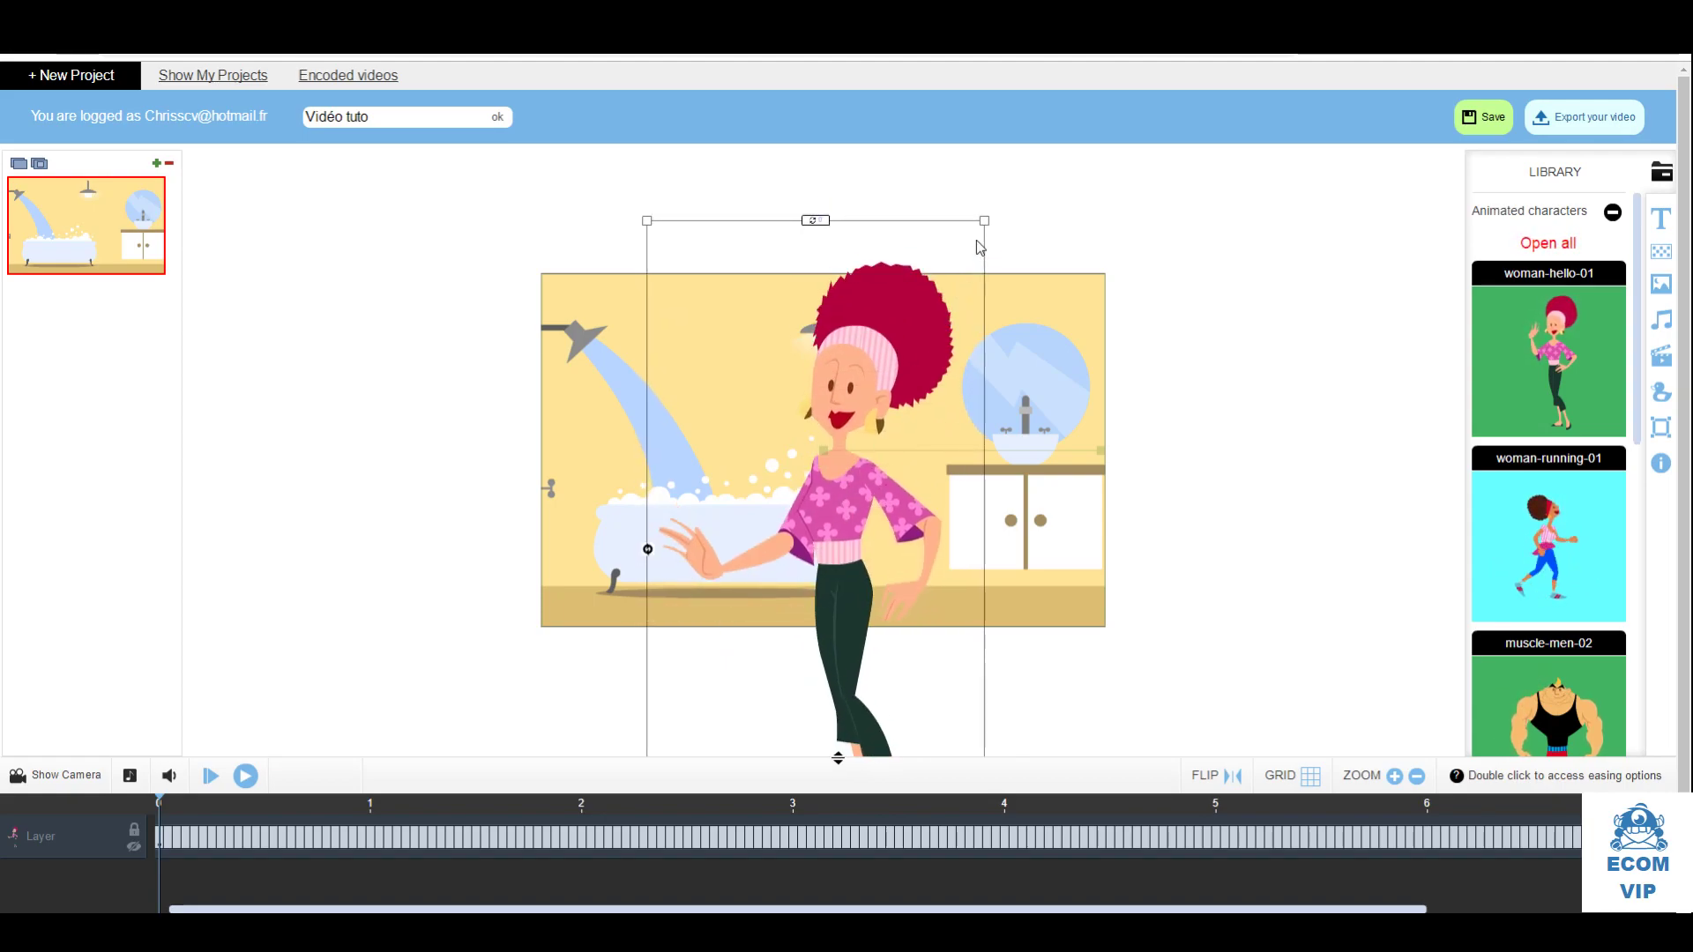
{"action": "left_click_drag", "start_coordinate": [978, 243], "coordinate": [967, 262]}
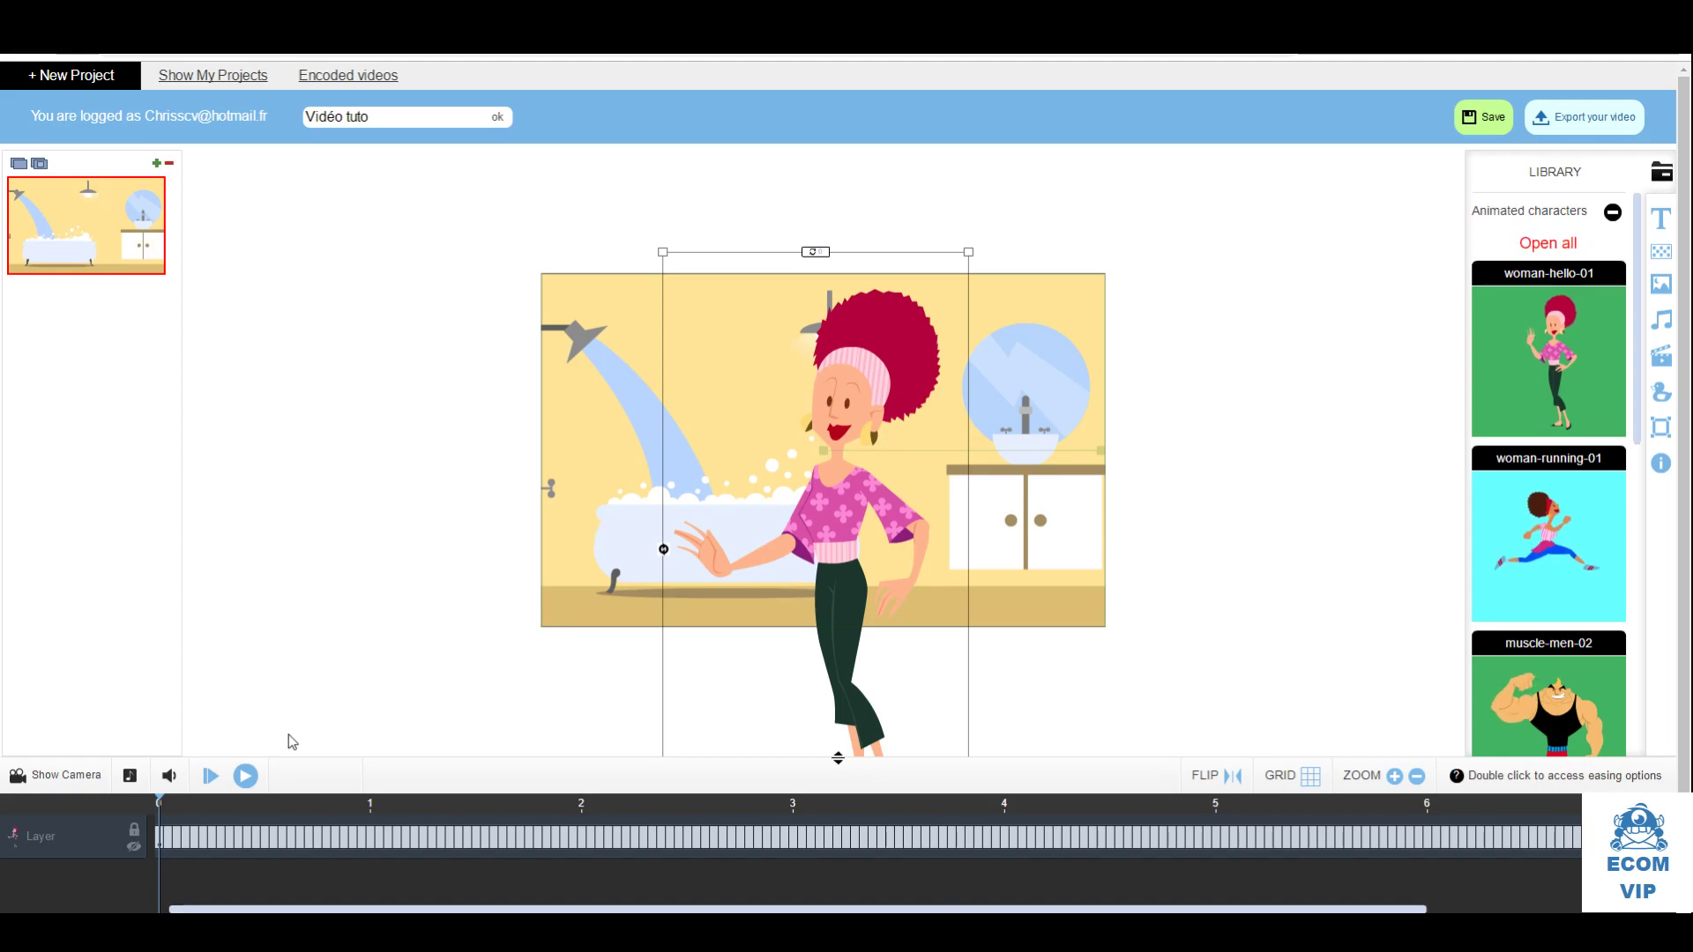
Play the slide's animation to preview the waving woman and return the playhead to 0 seconds
{"action": "left_click", "coordinate": [247, 775]}
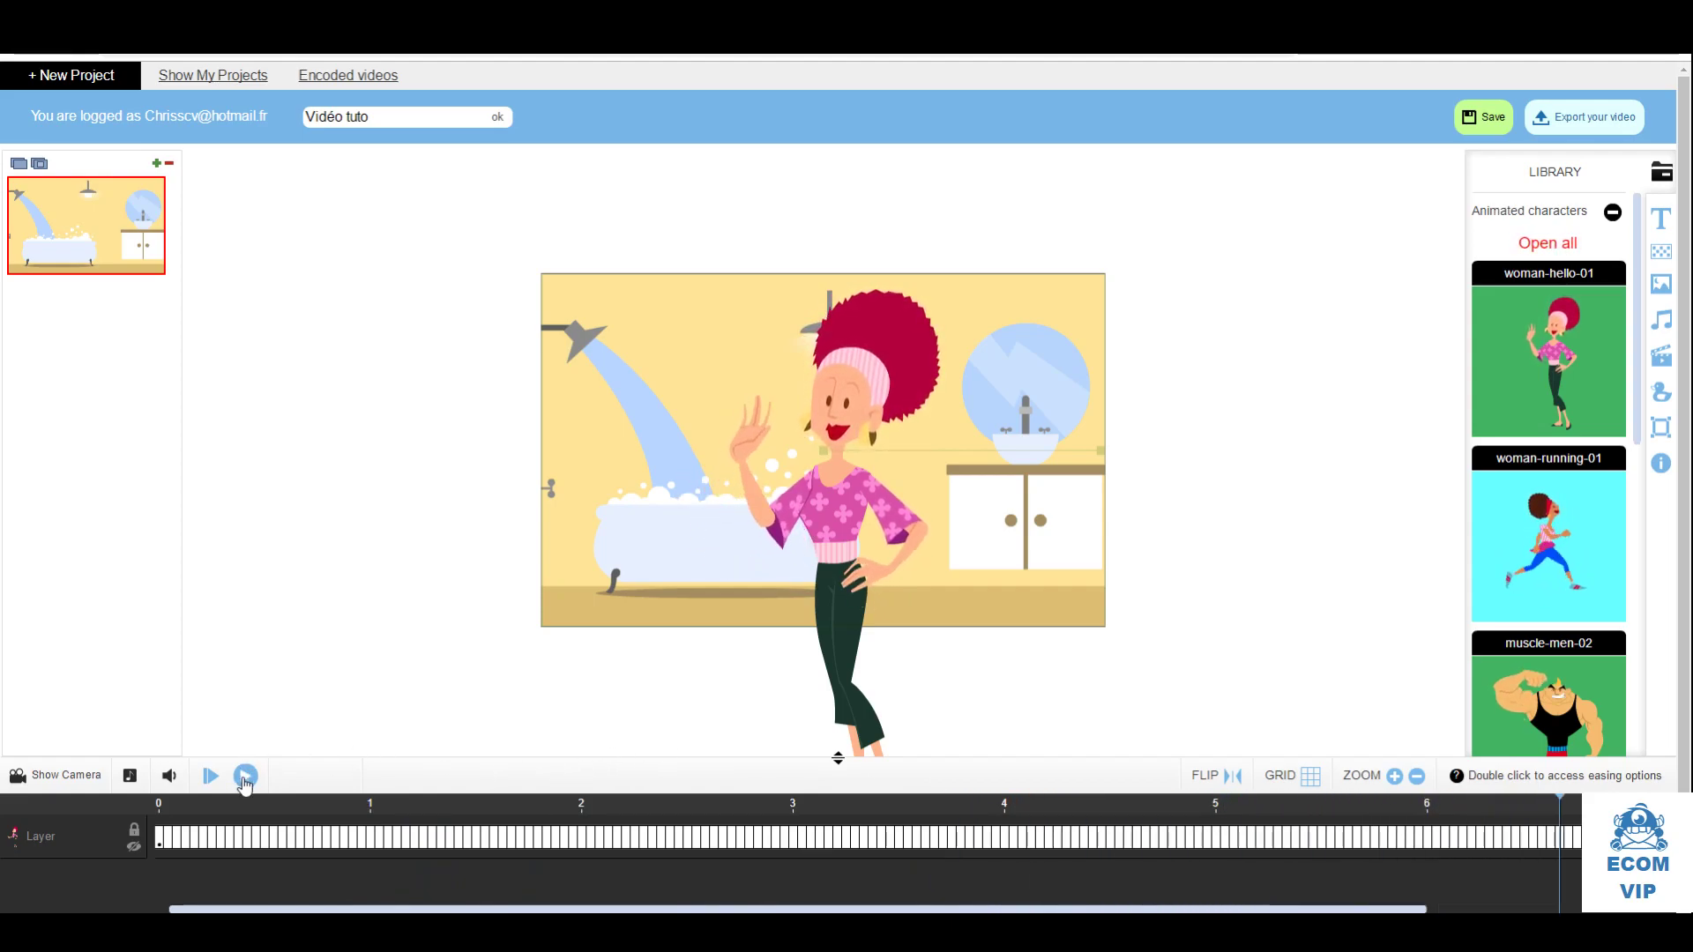
{"action": "left_click_drag", "start_coordinate": [1557, 797], "coordinate": [153, 762]}
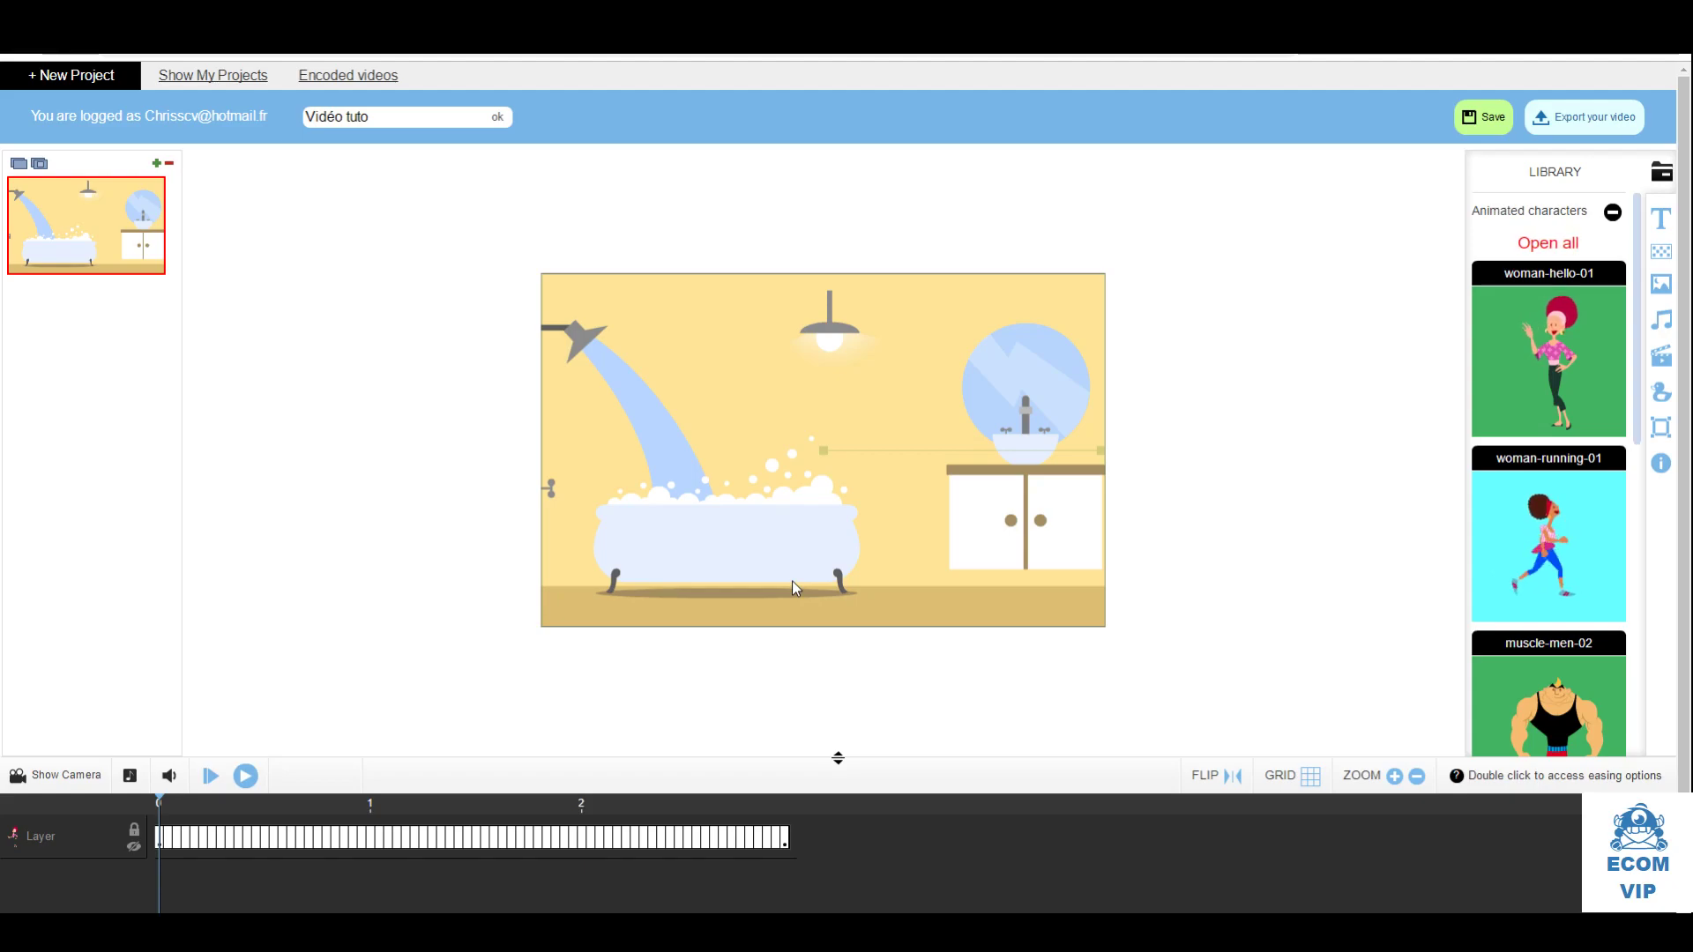
Play the waving woman's animation once more through to the end and rewind the timeline to its start
{"action": "left_click", "coordinate": [247, 777]}
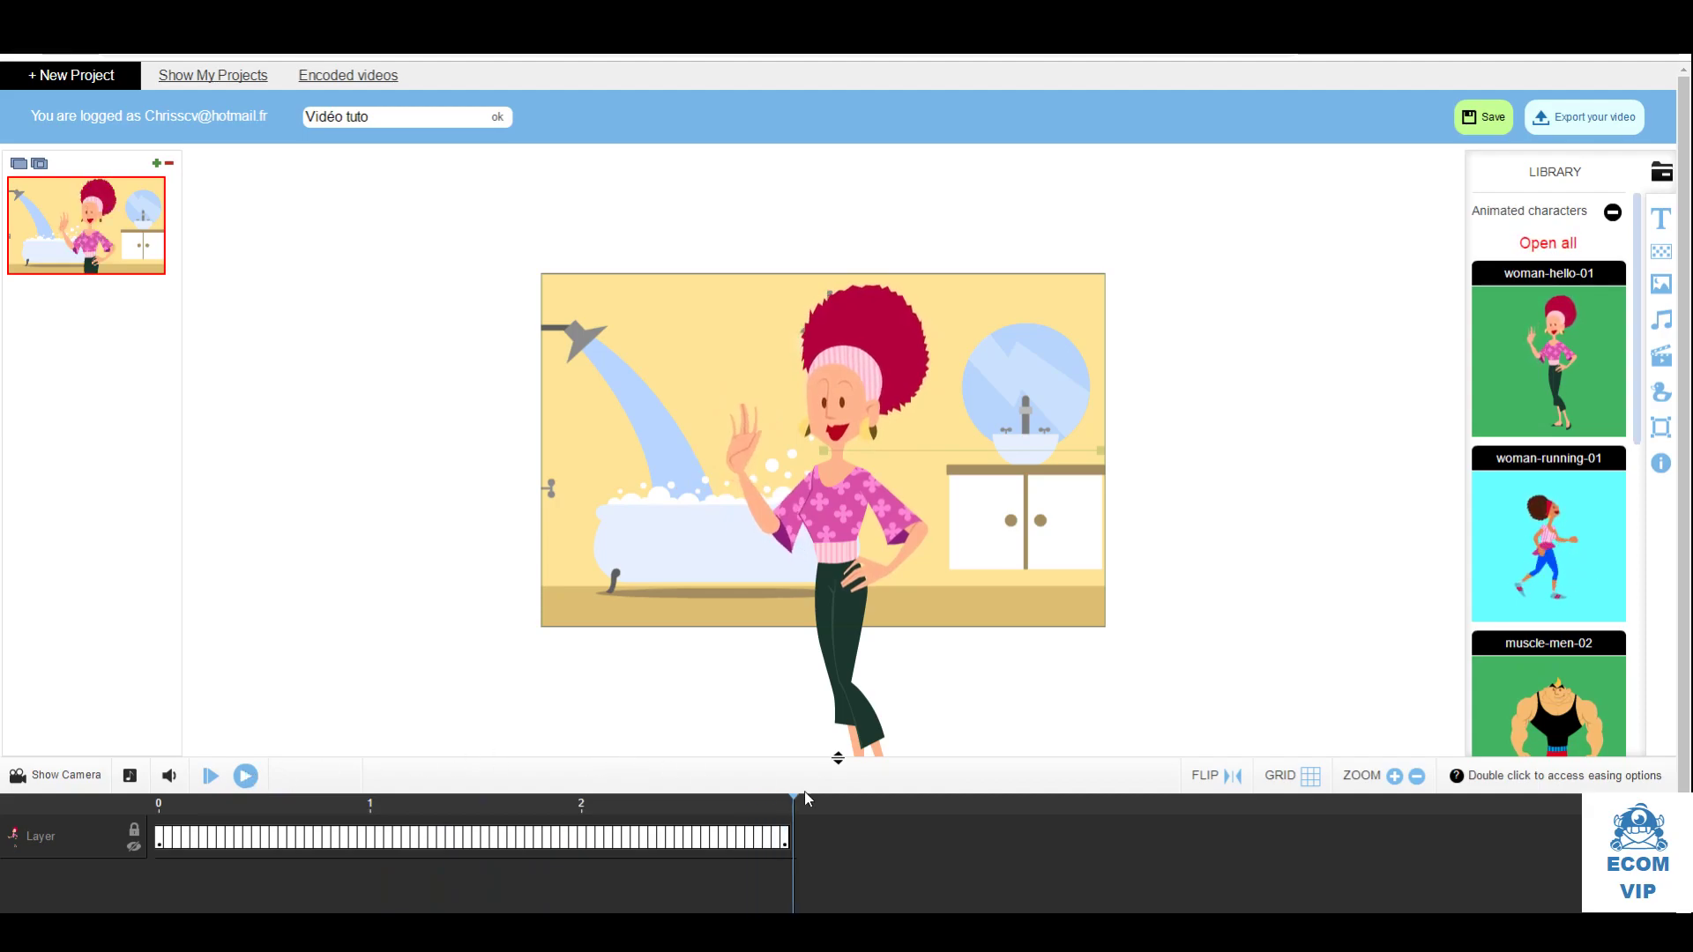
{"action": "left_click_drag", "start_coordinate": [792, 801], "coordinate": [158, 765]}
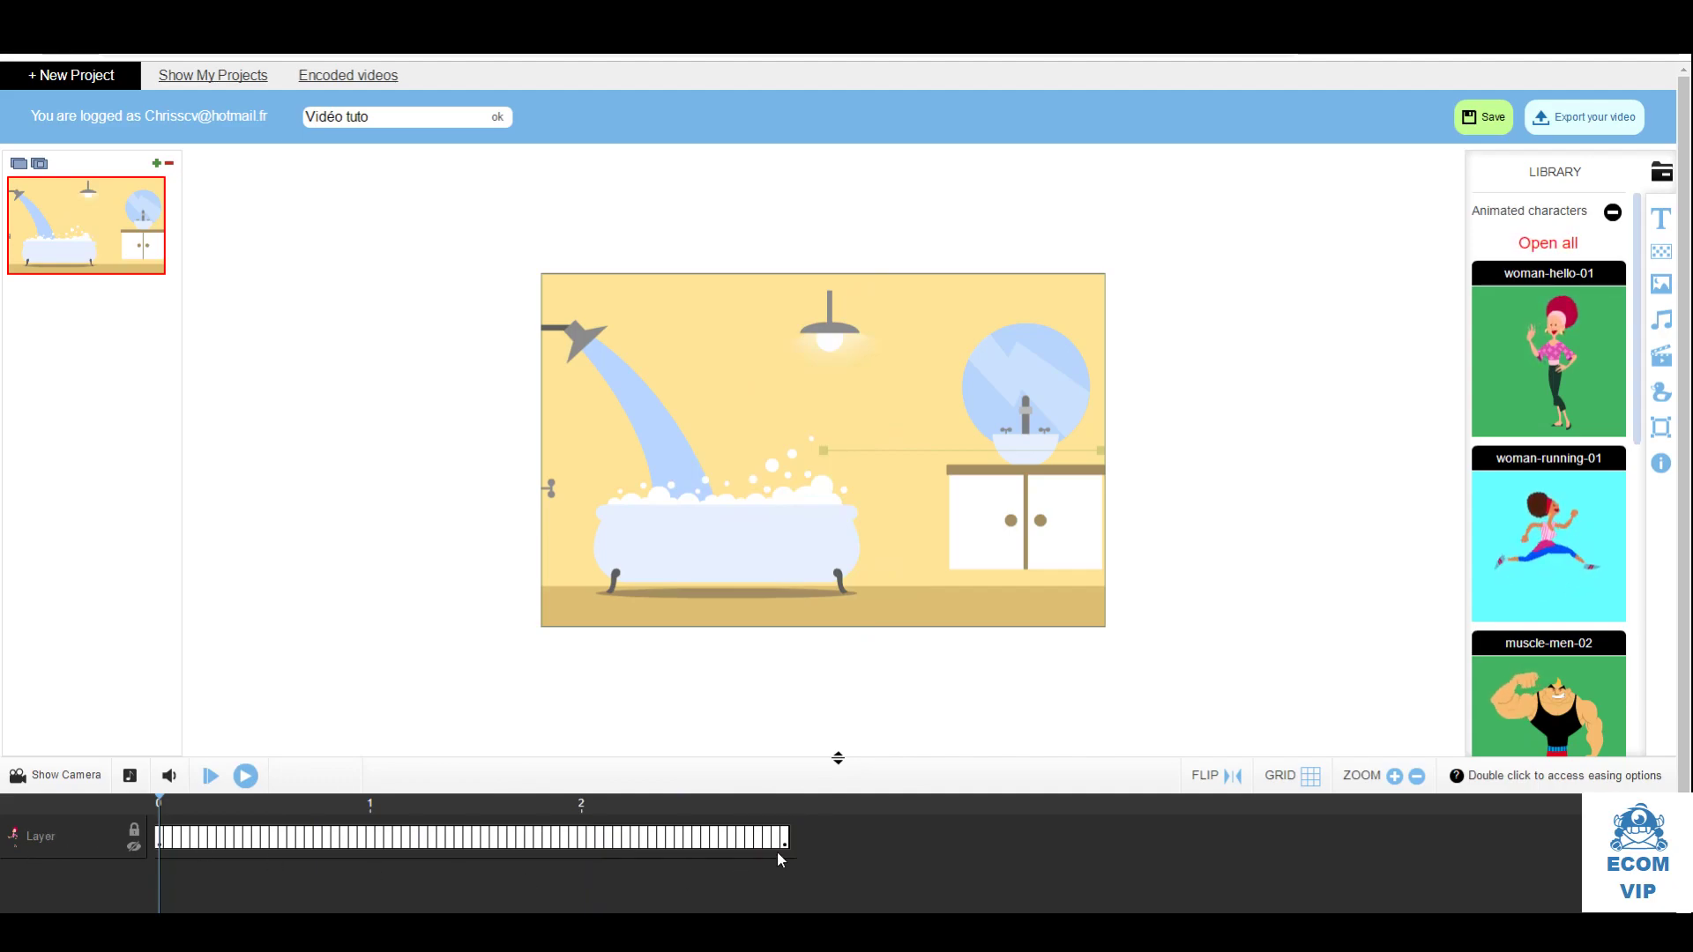
Add the balloon-18 speech bubble from the library's markers and place it over the upper part of the bathroom mirror
{"action": "left_click", "coordinate": [1612, 212]}
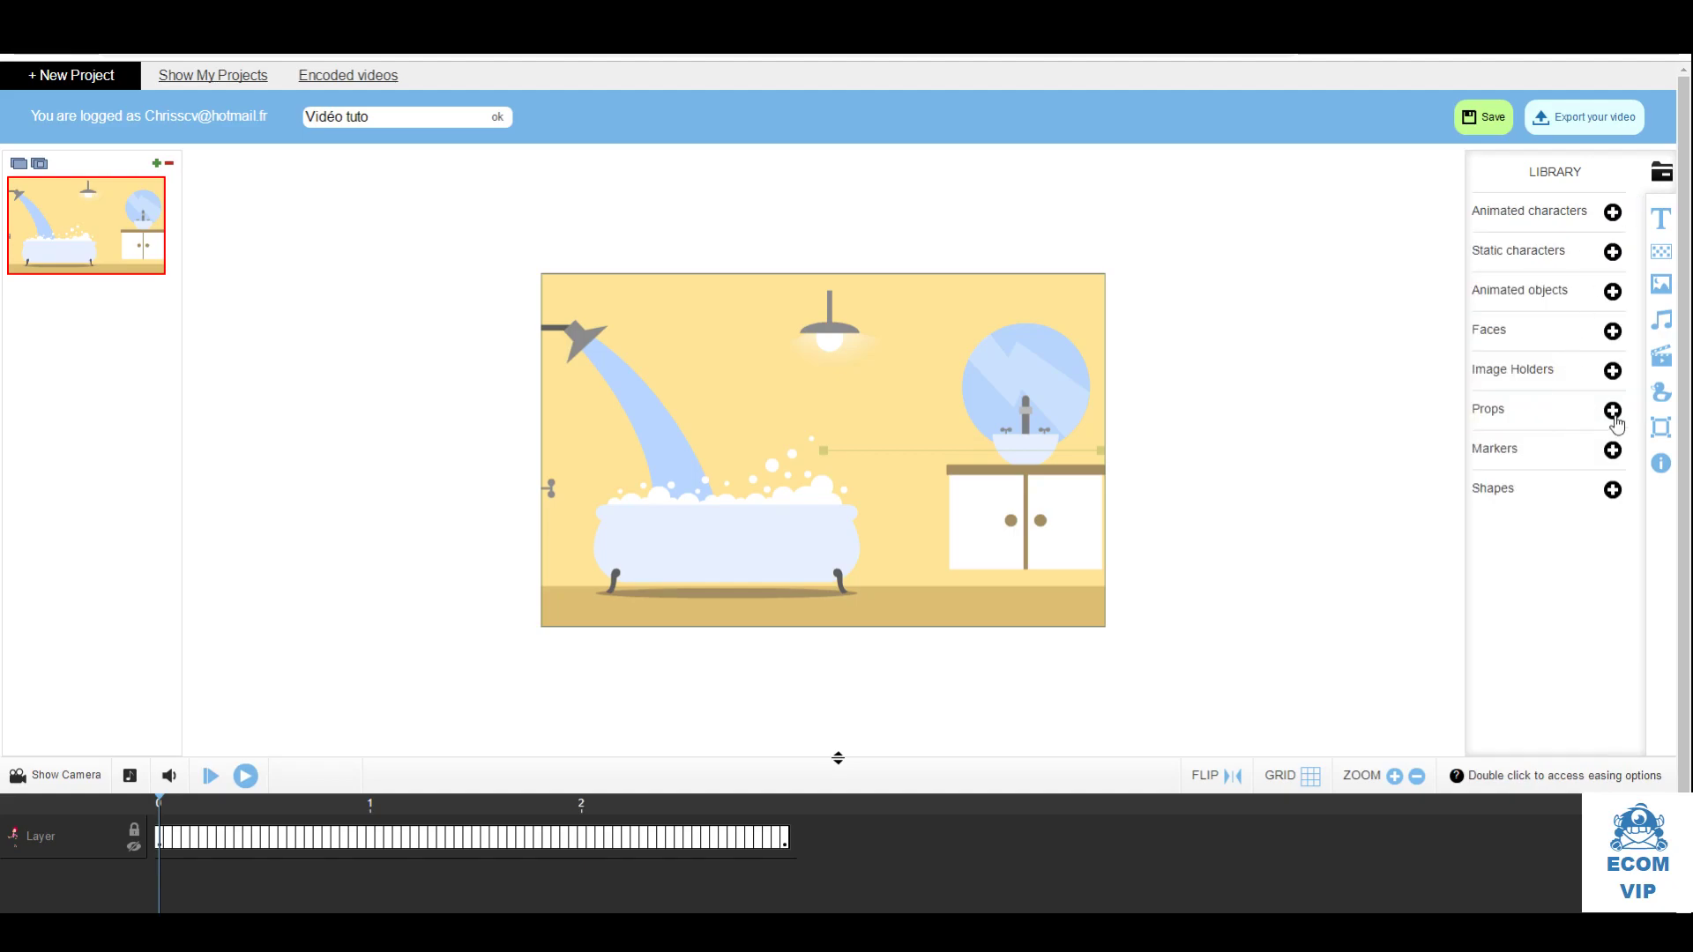
{"action": "left_click", "coordinate": [1612, 450]}
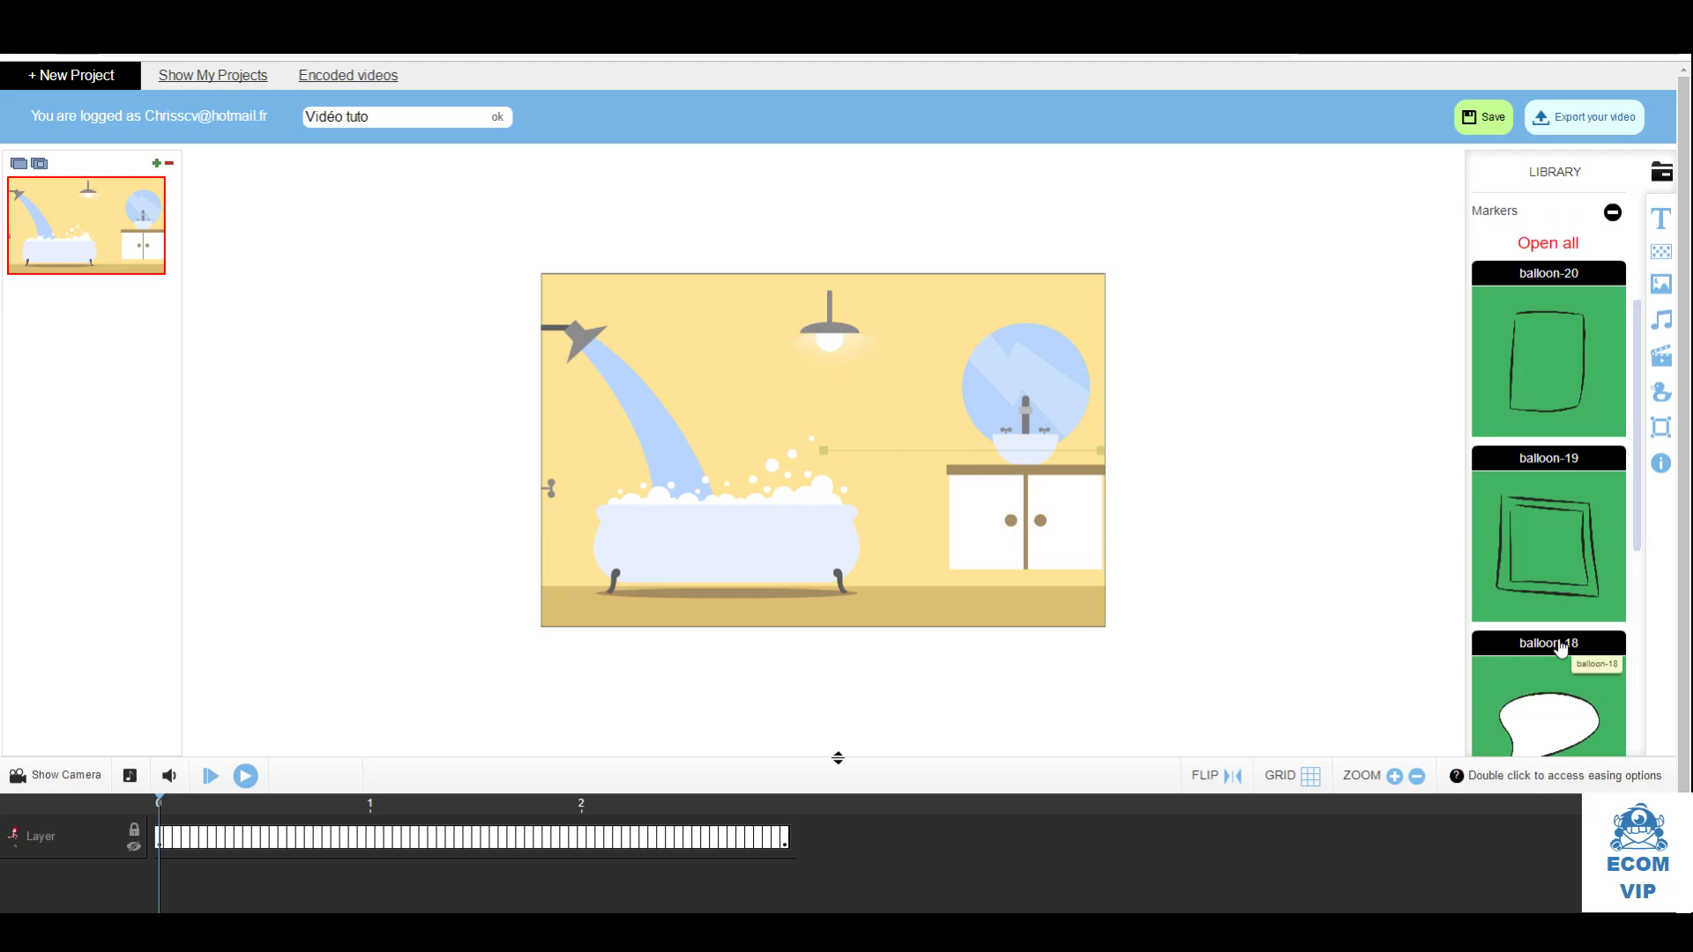
{"action": "scroll", "coordinate": [1561, 648], "scroll_direction": "down", "scroll_amount": 5}
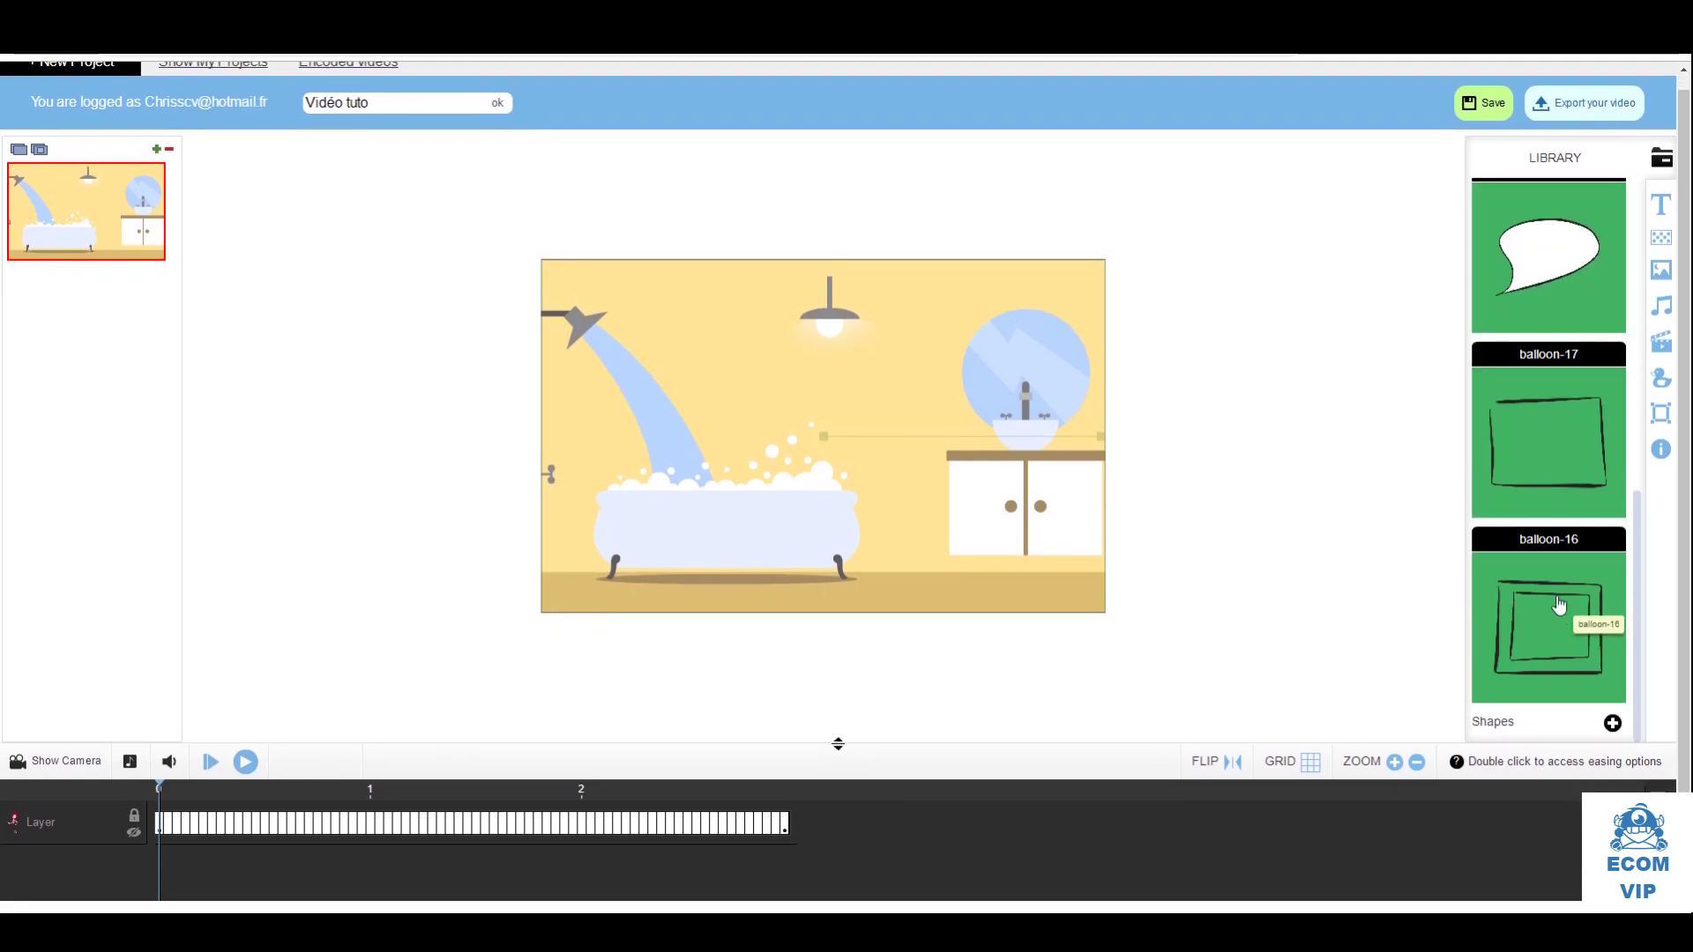
{"action": "left_click", "coordinate": [1556, 287]}
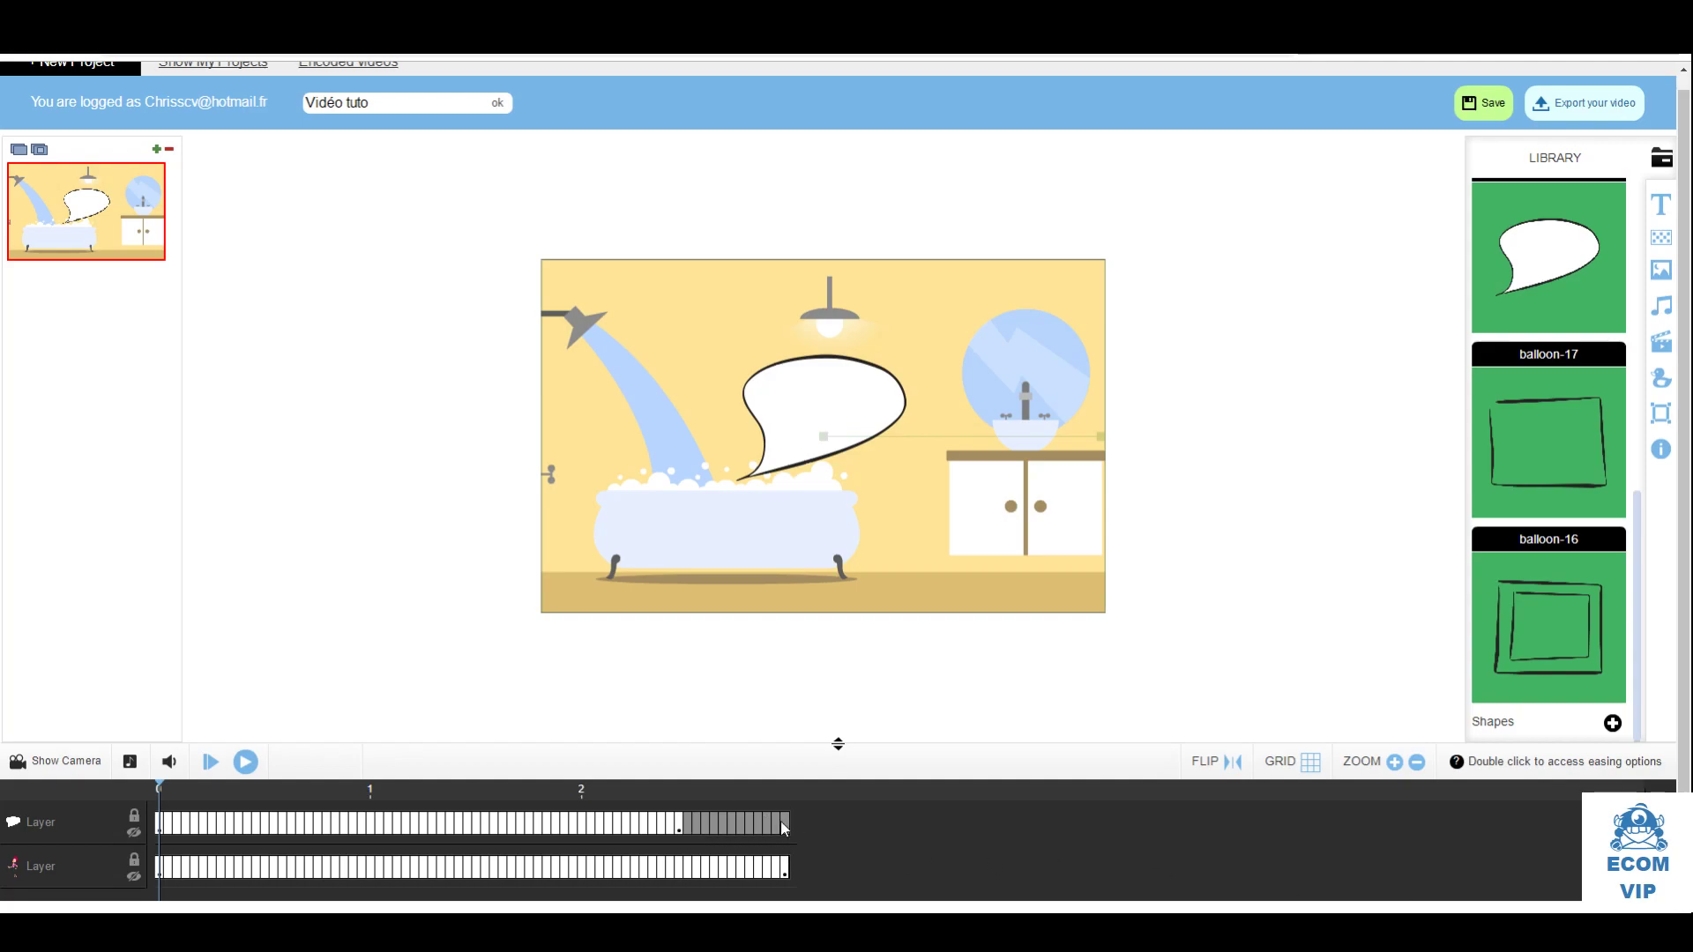
{"action": "left_click_drag", "start_coordinate": [820, 452], "coordinate": [1012, 335]}
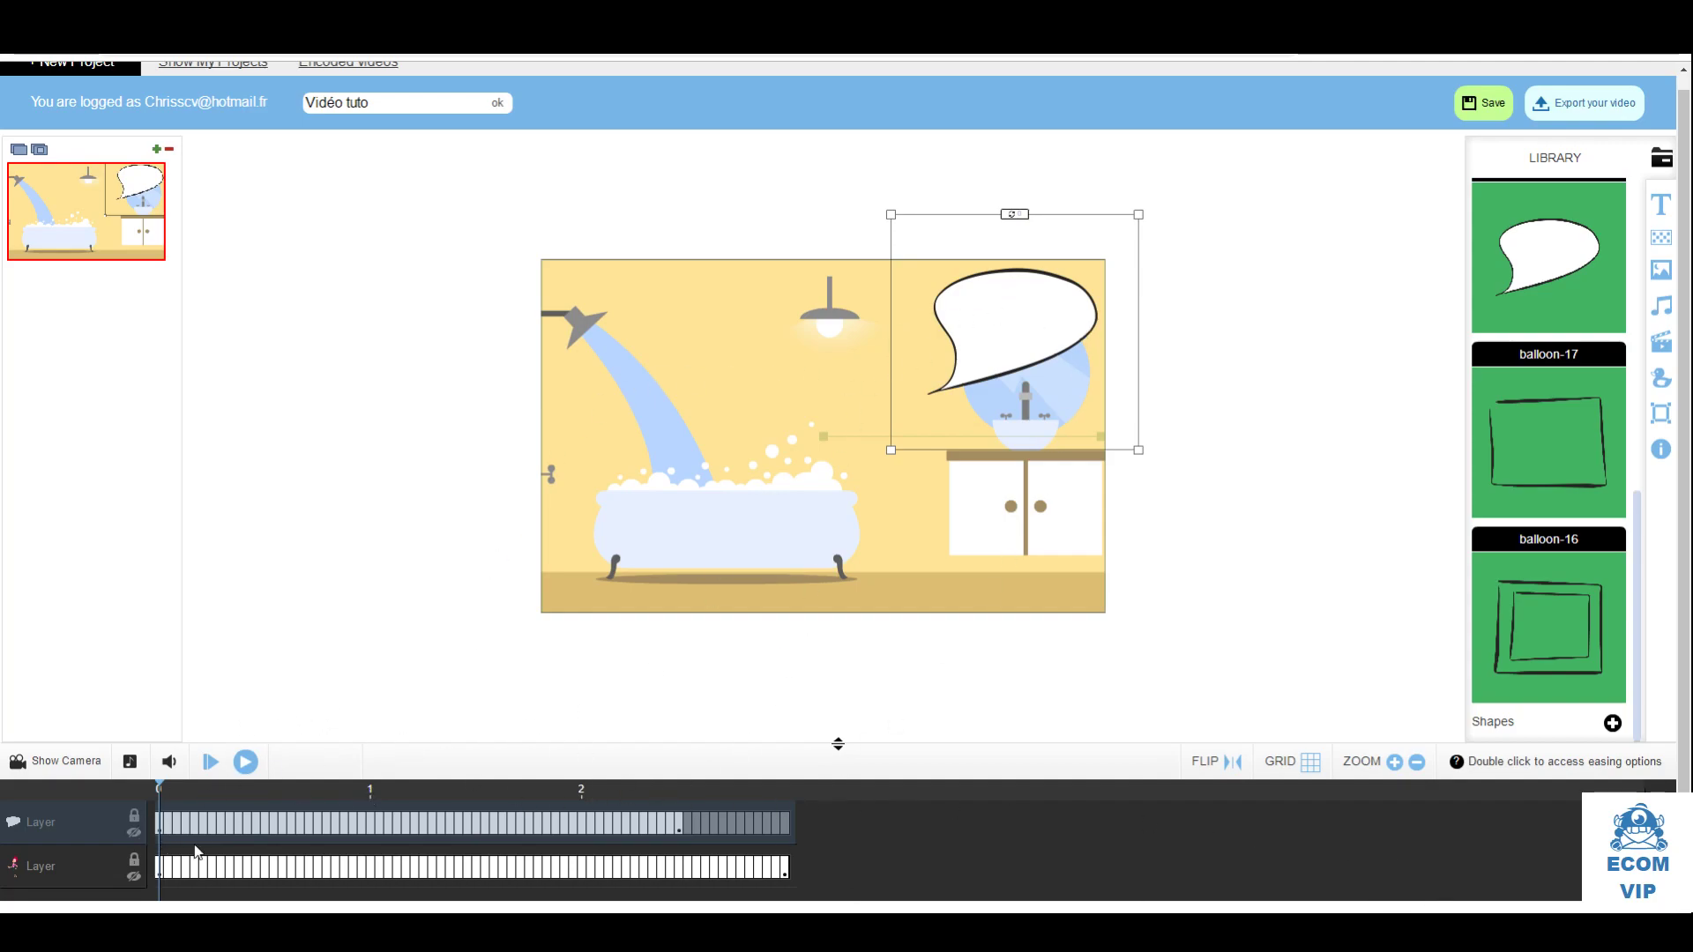
Preview the scene, rewind it, and extend the speech bubble's duration to the end of the woman's layer
{"action": "left_click", "coordinate": [246, 763]}
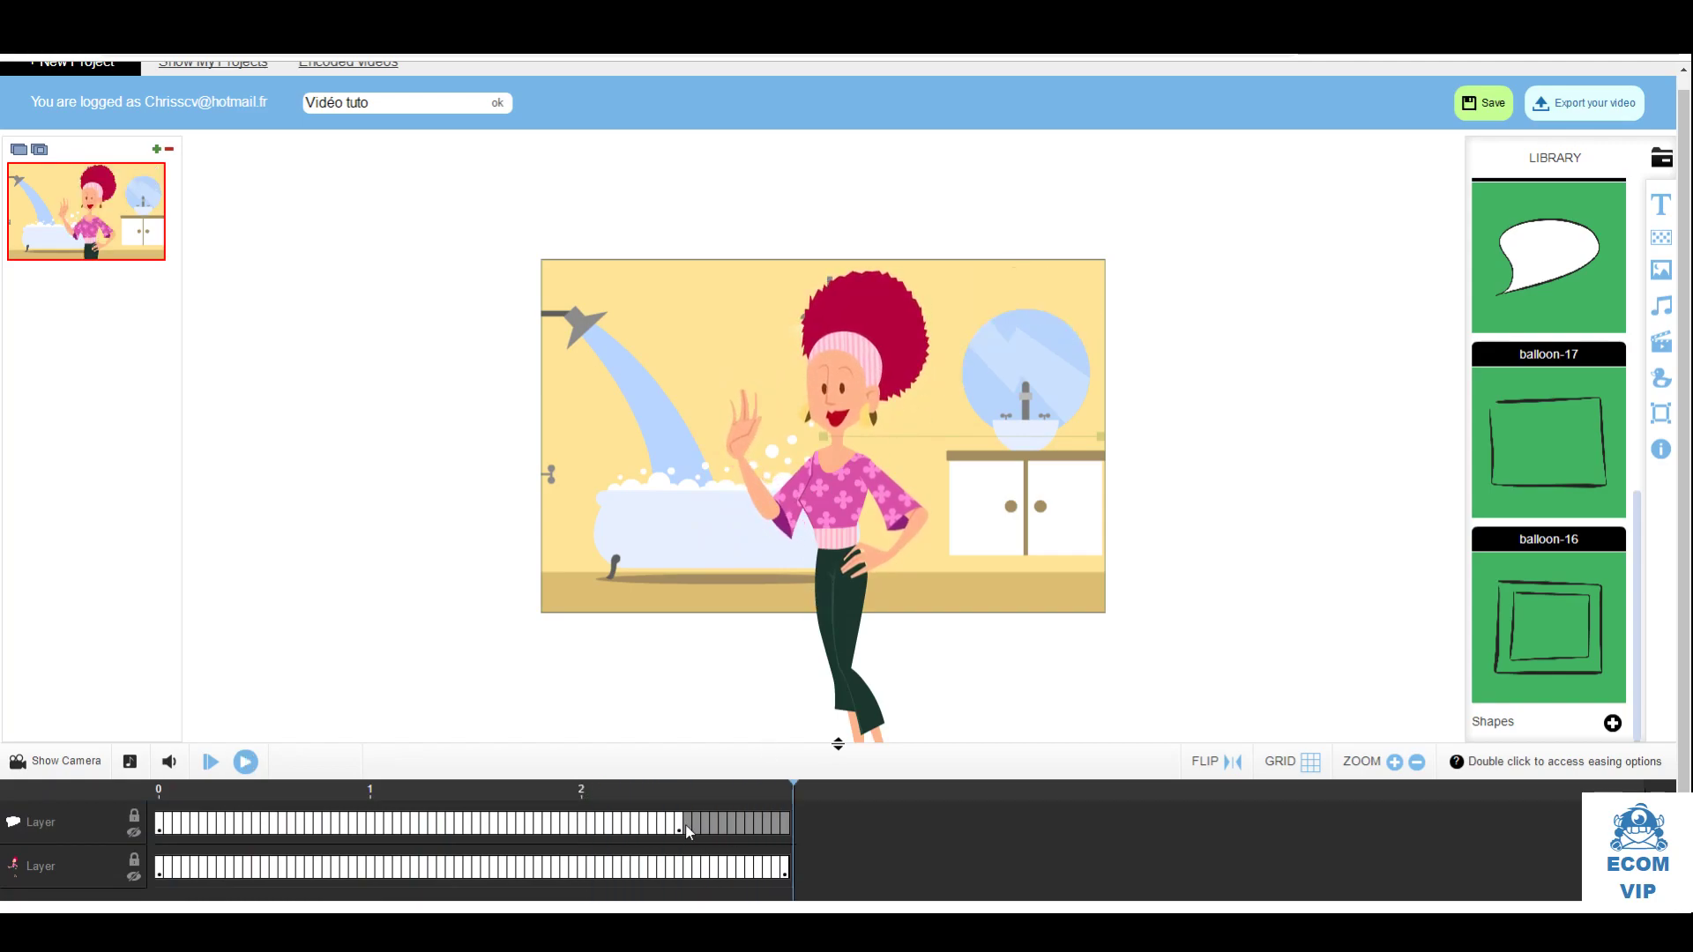
{"action": "left_click_drag", "start_coordinate": [799, 776], "coordinate": [167, 776]}
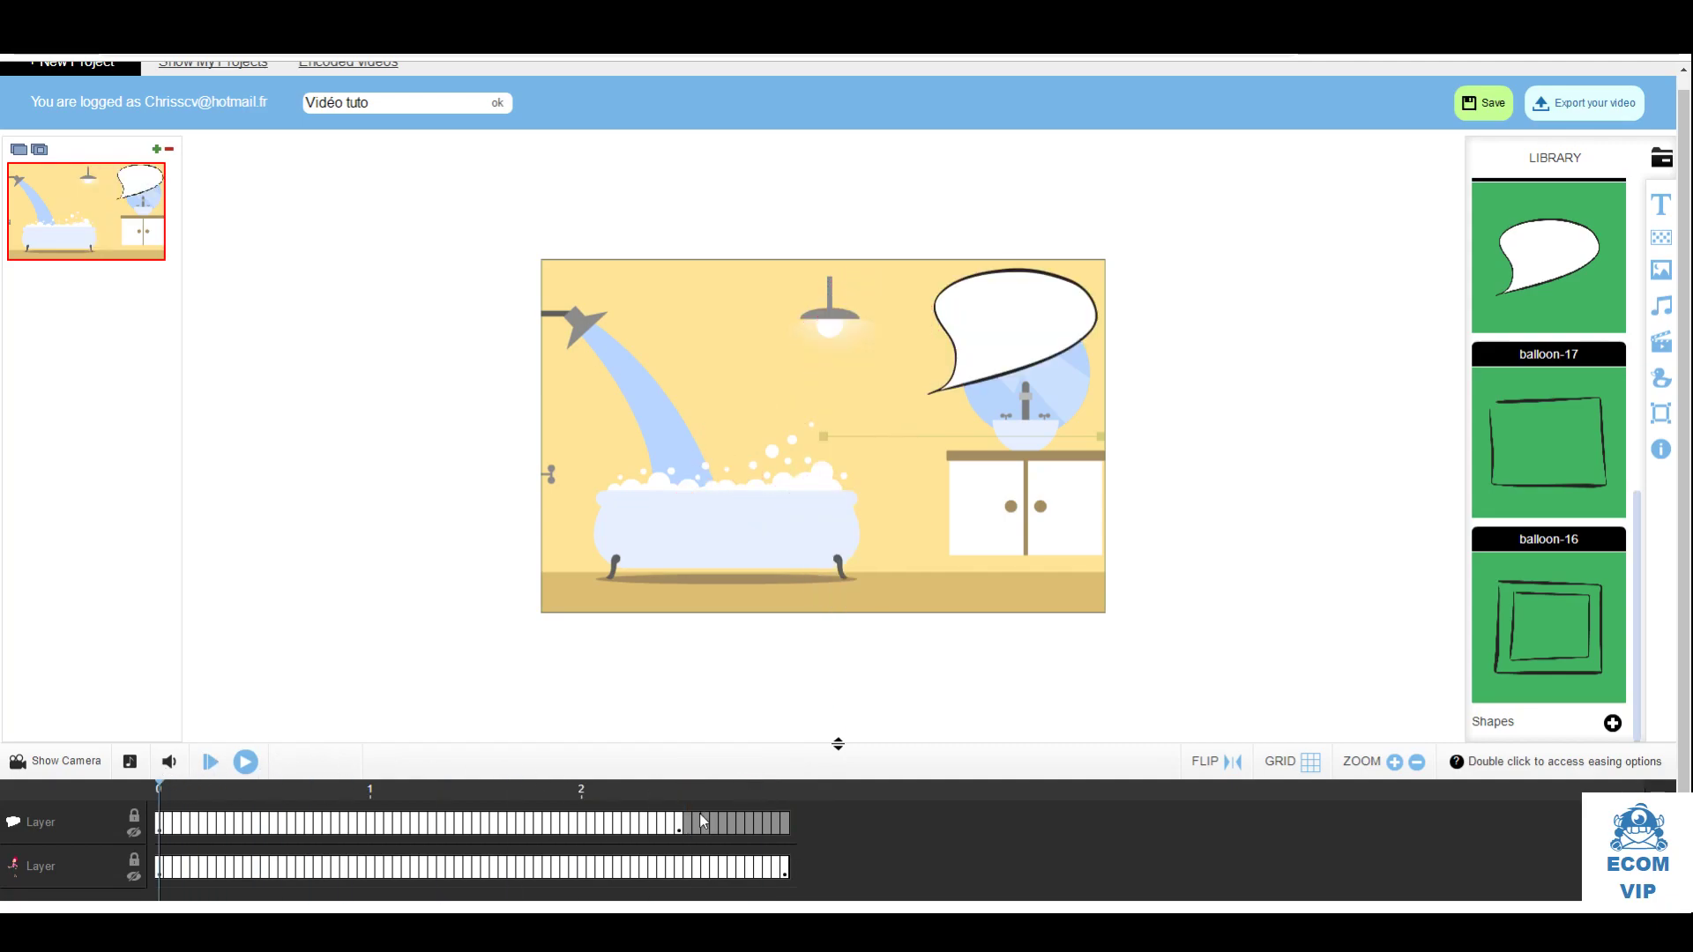
{"action": "left_click", "coordinate": [781, 829]}
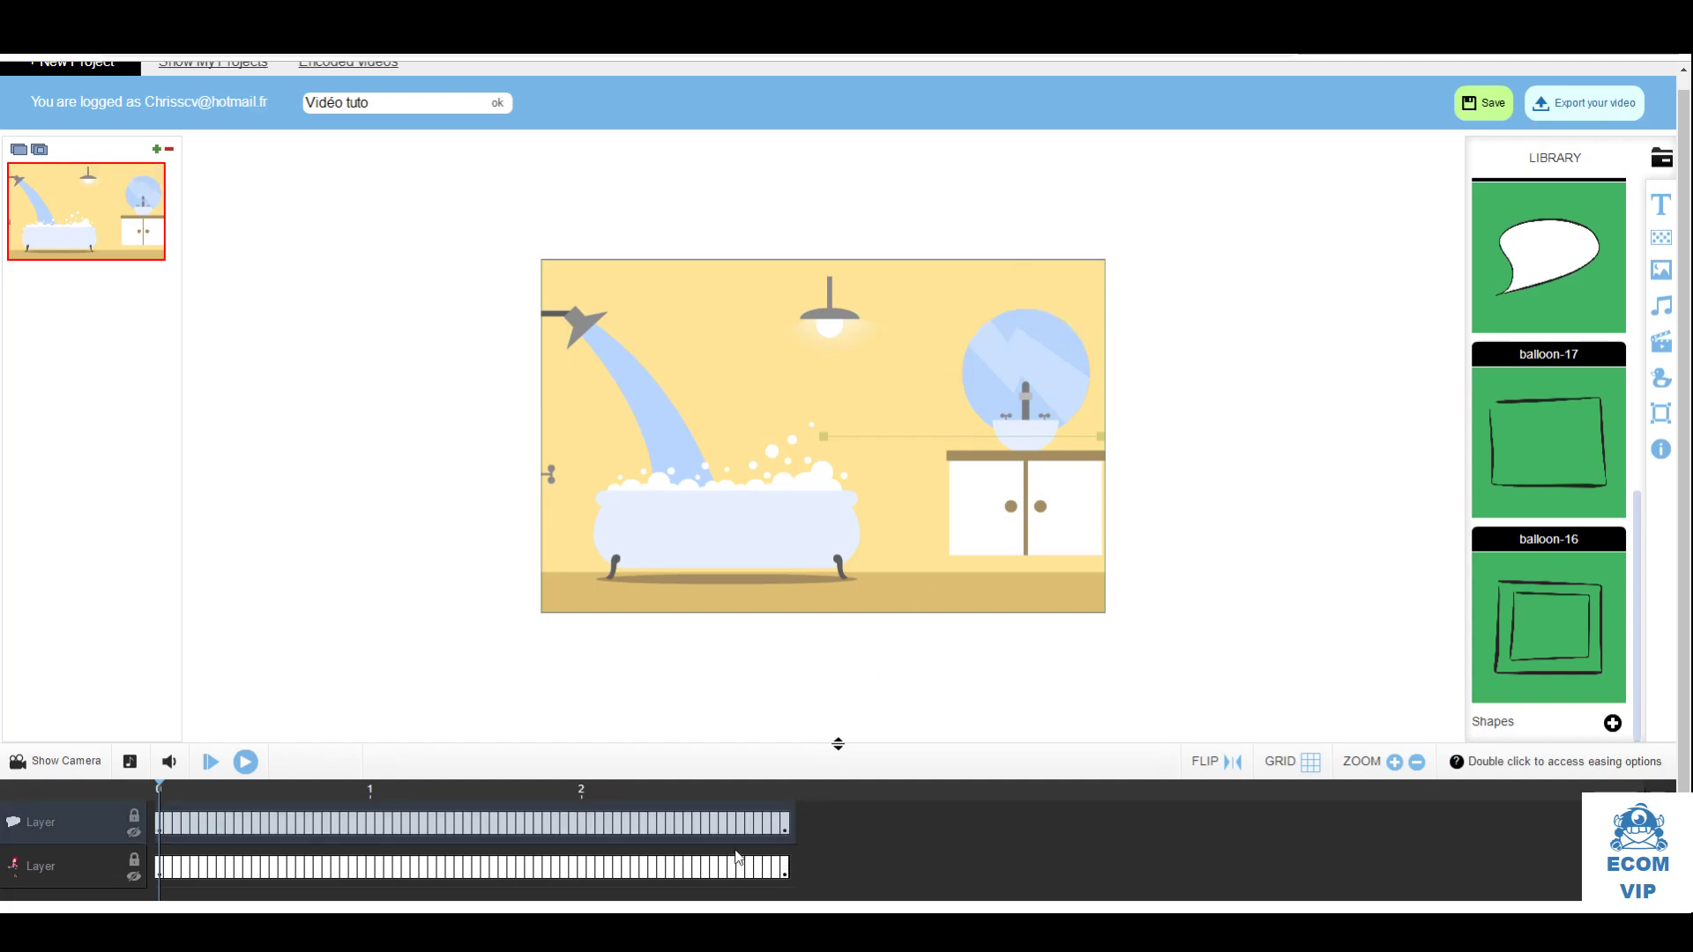
Play the scene to check the timing of the woman and the speech bubble, returning the playhead to 0 seconds
{"action": "left_click", "coordinate": [247, 763]}
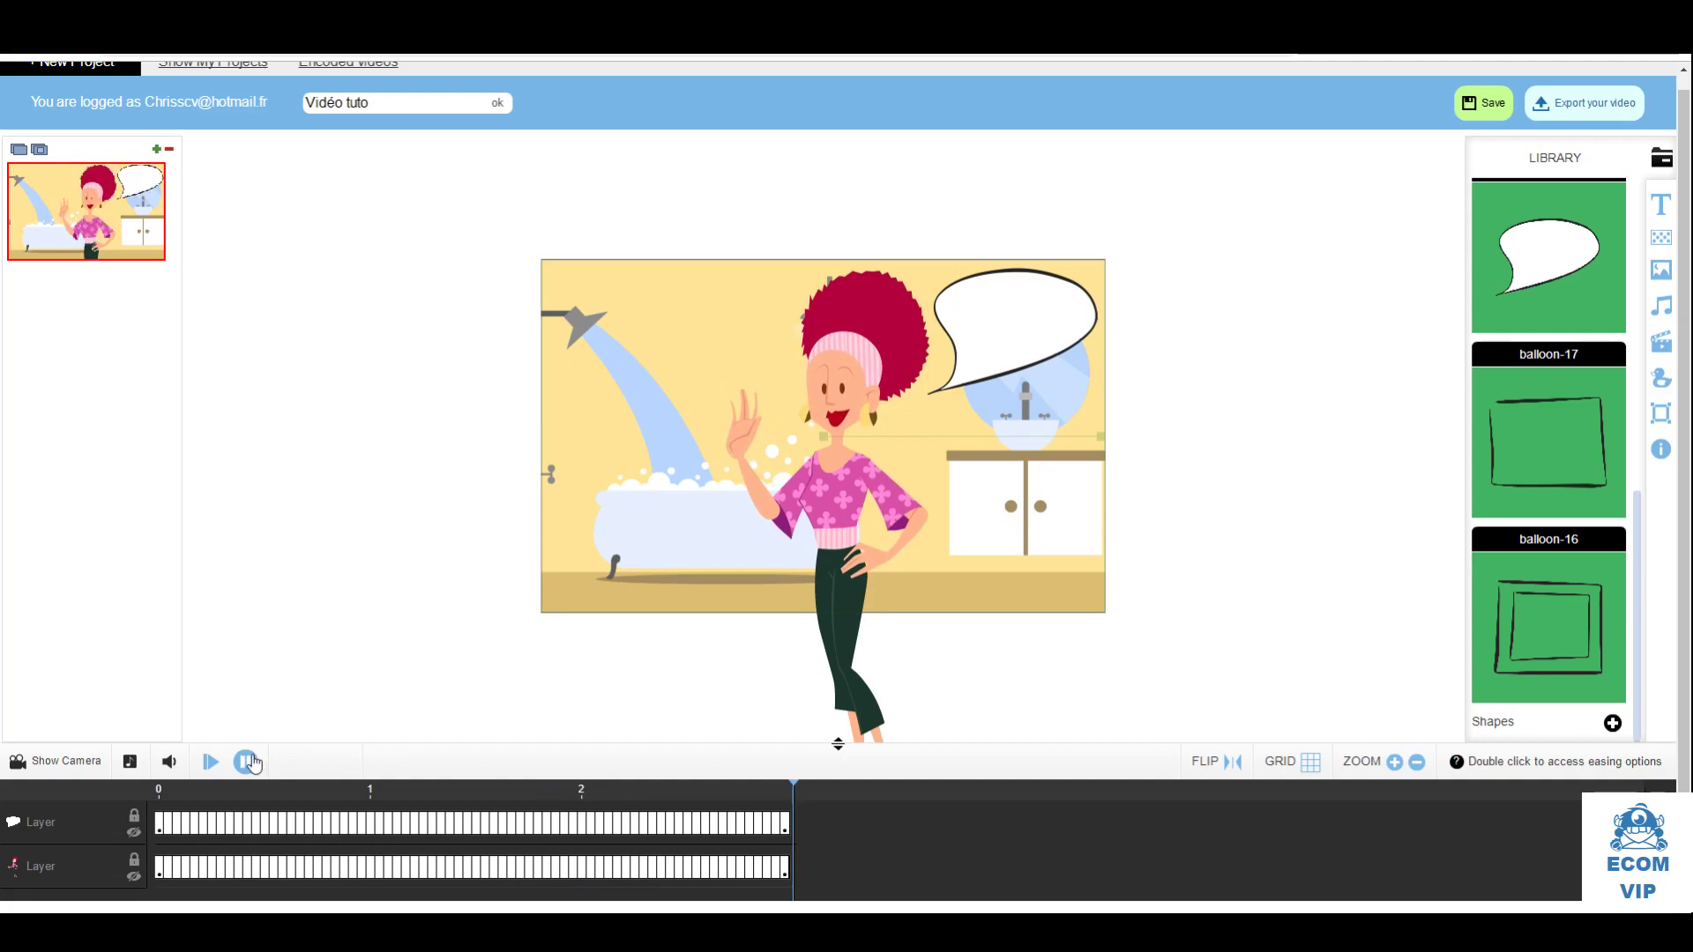
{"action": "left_click_drag", "start_coordinate": [796, 794], "coordinate": [159, 823]}
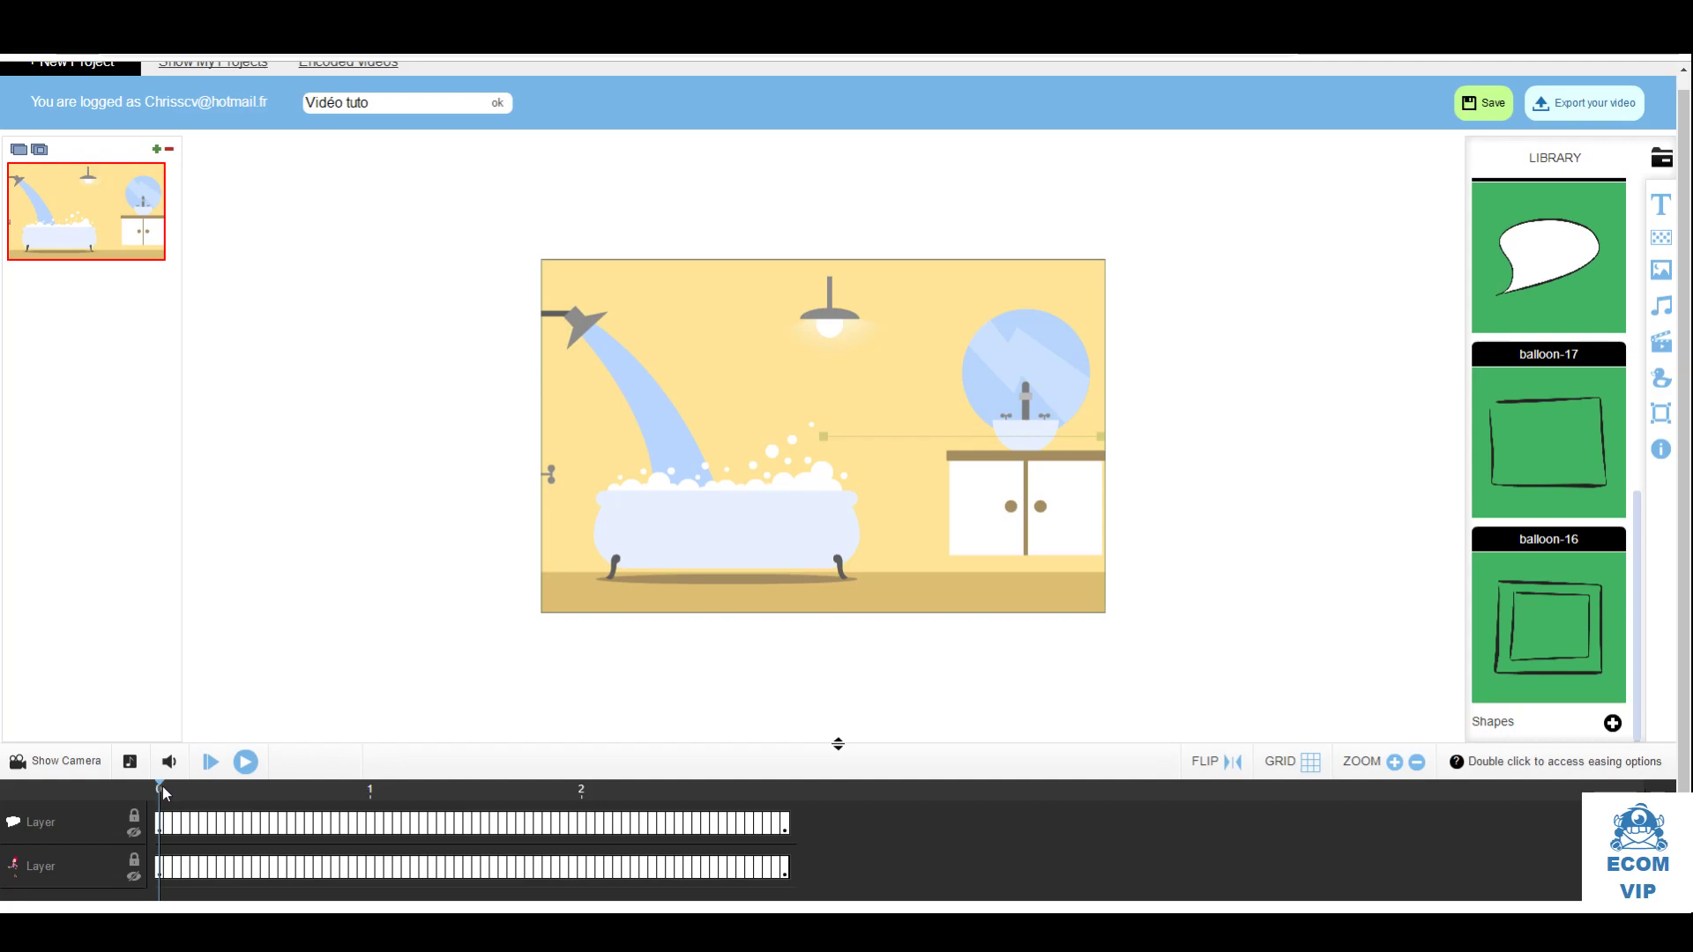
{"action": "left_click", "coordinate": [244, 764]}
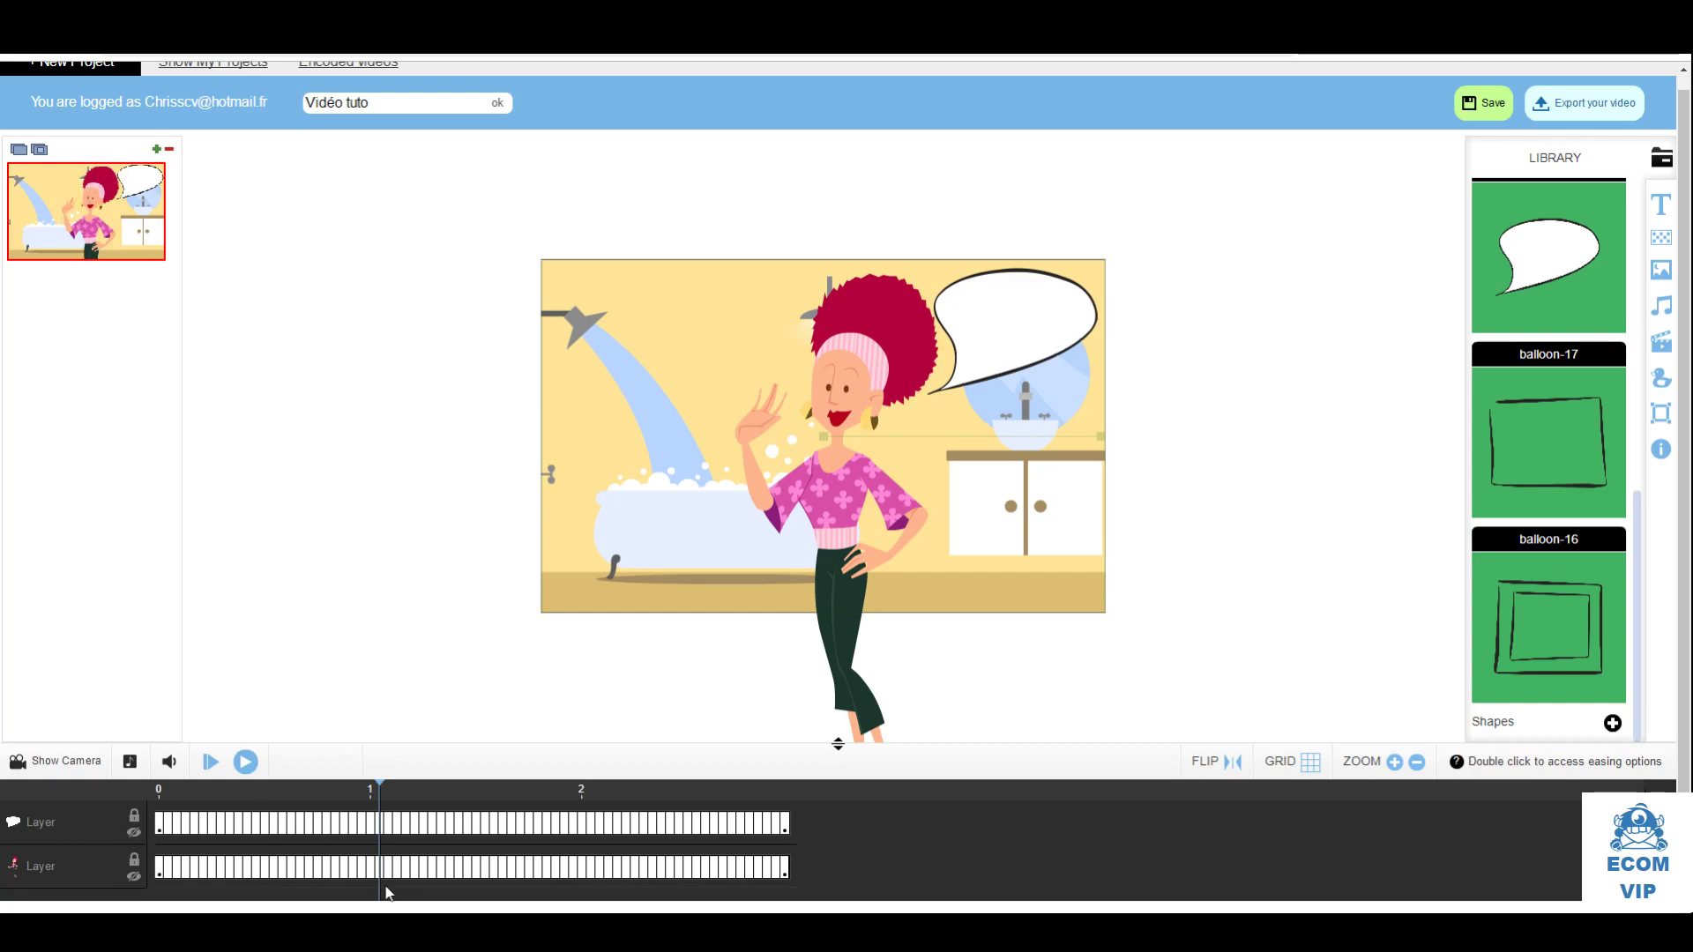
{"action": "left_click_drag", "start_coordinate": [377, 781], "coordinate": [125, 801]}
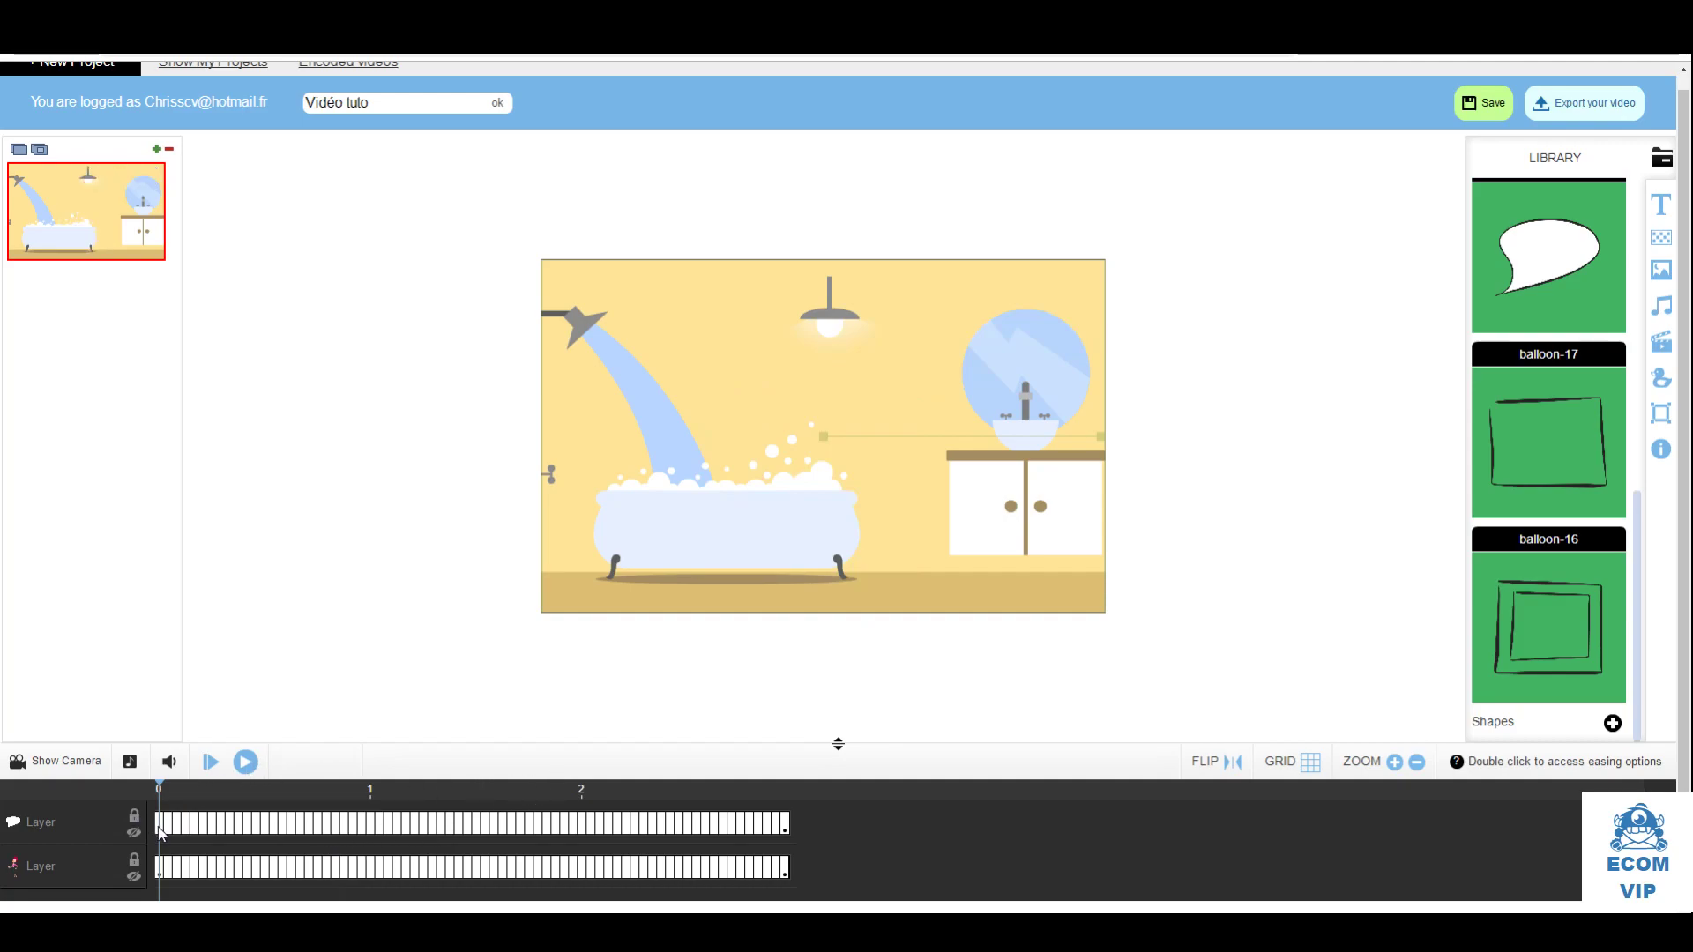
Try delaying the speech bubble's start to about 0.4 seconds, preview it, and reset the start to 0 seconds
{"action": "left_click", "coordinate": [253, 826]}
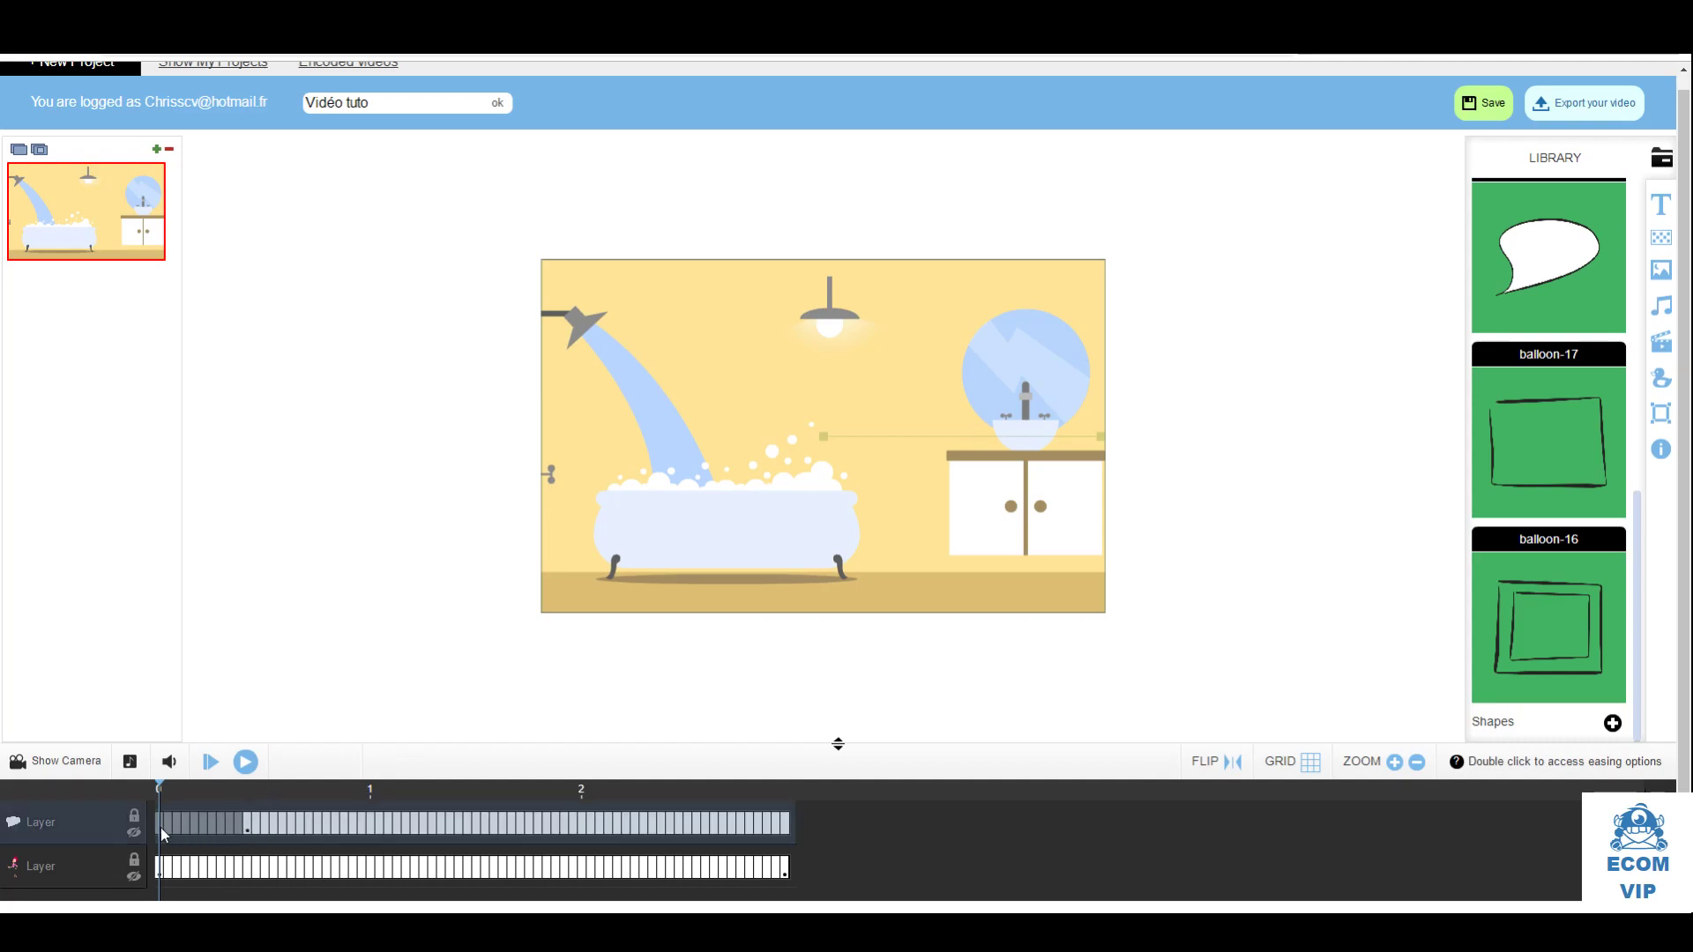
{"action": "left_click", "coordinate": [246, 762]}
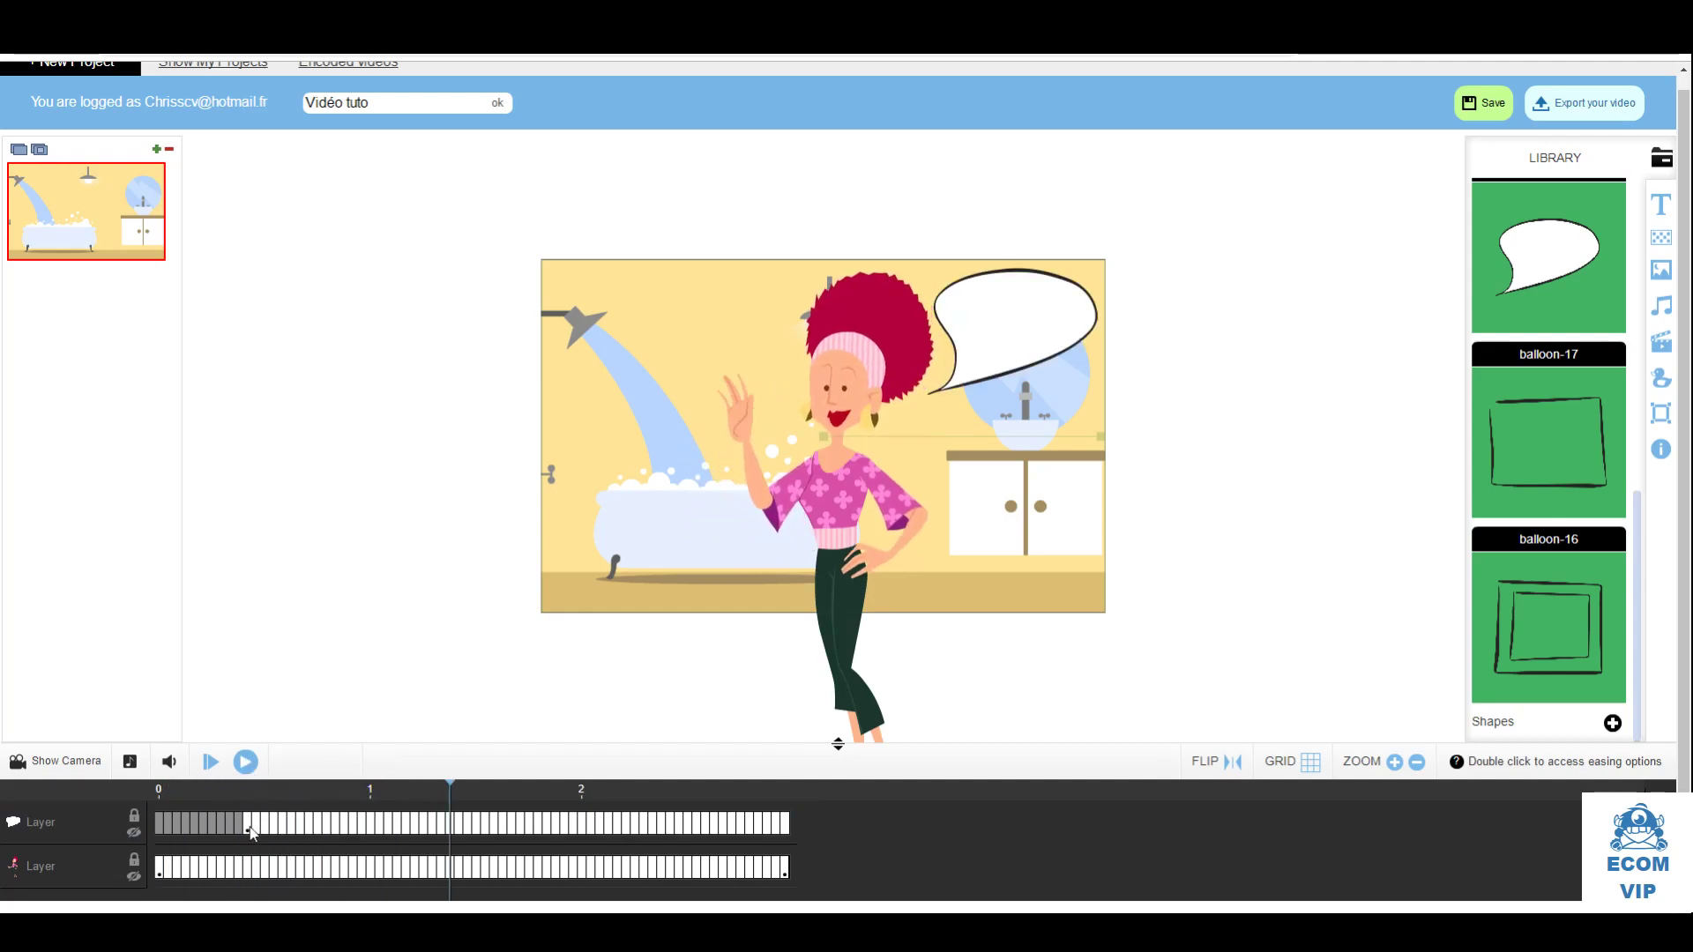
{"action": "left_click", "coordinate": [159, 828]}
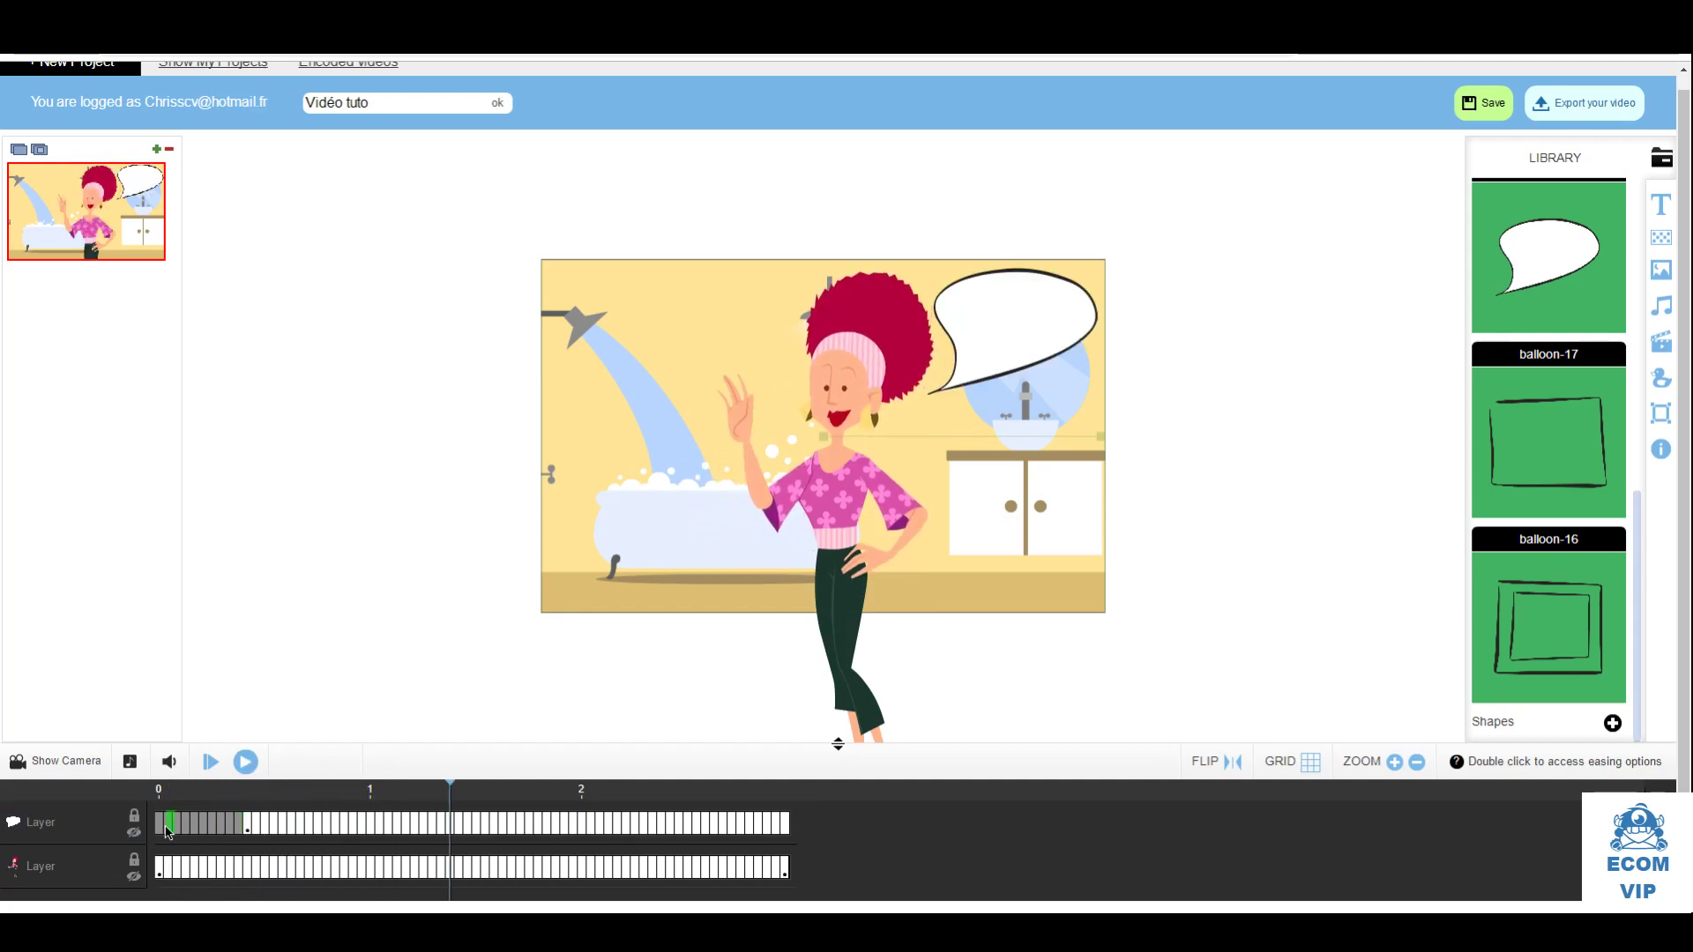
{"action": "left_click", "coordinate": [158, 830]}
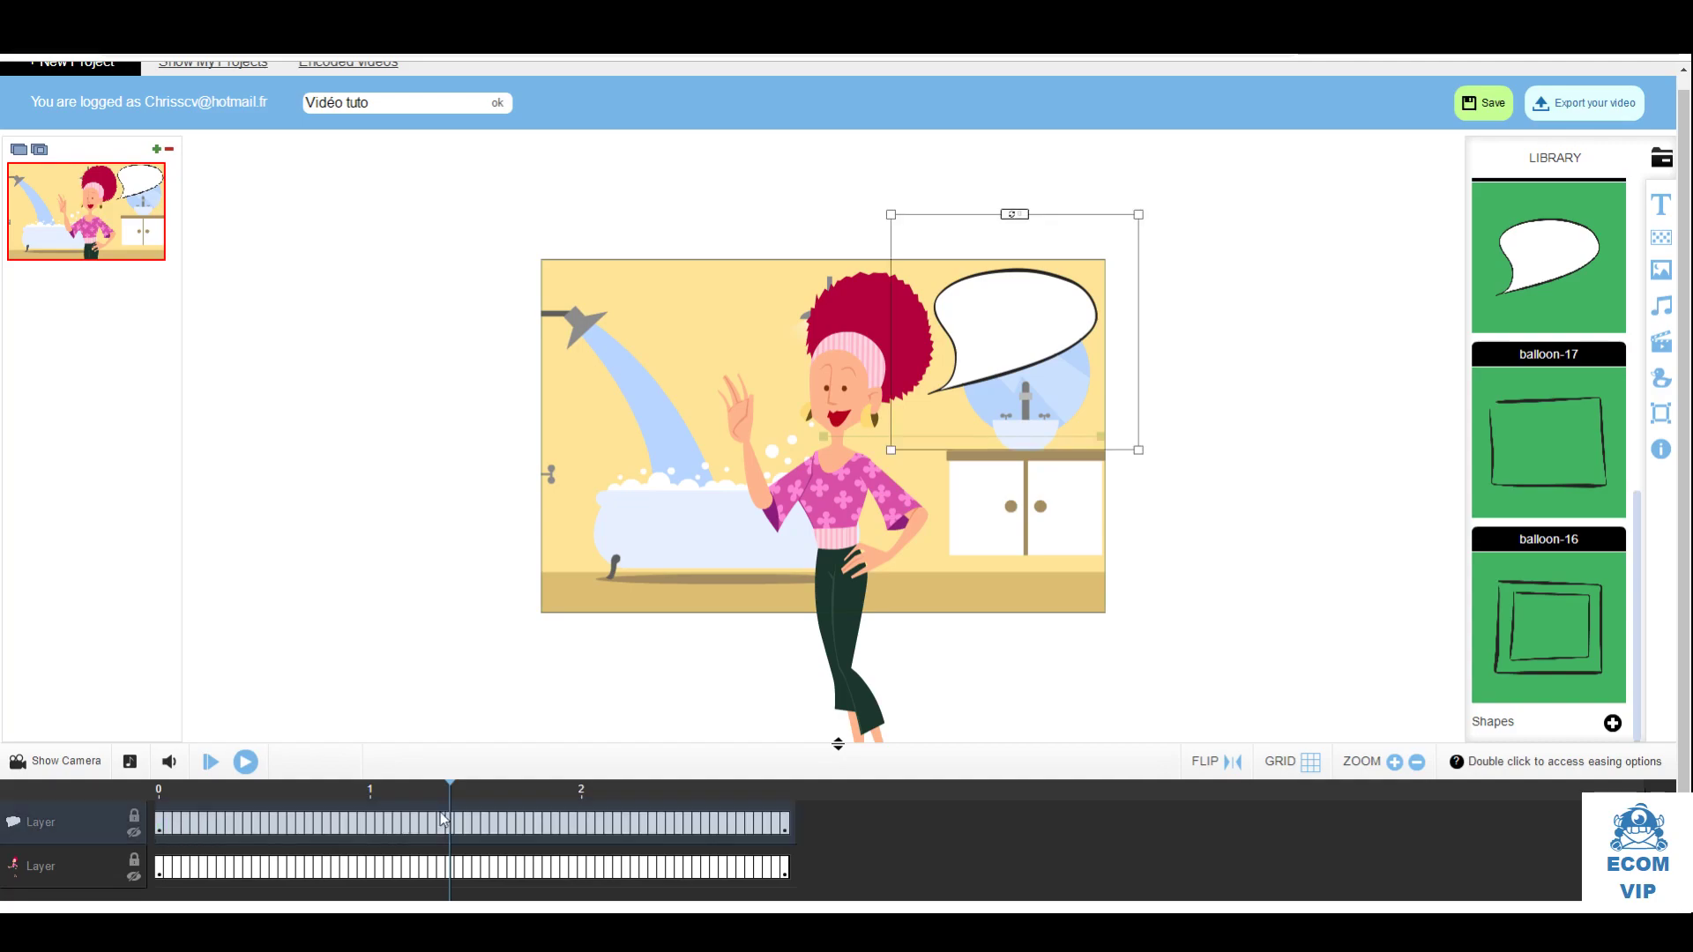
{"action": "left_click_drag", "start_coordinate": [447, 781], "coordinate": [164, 795]}
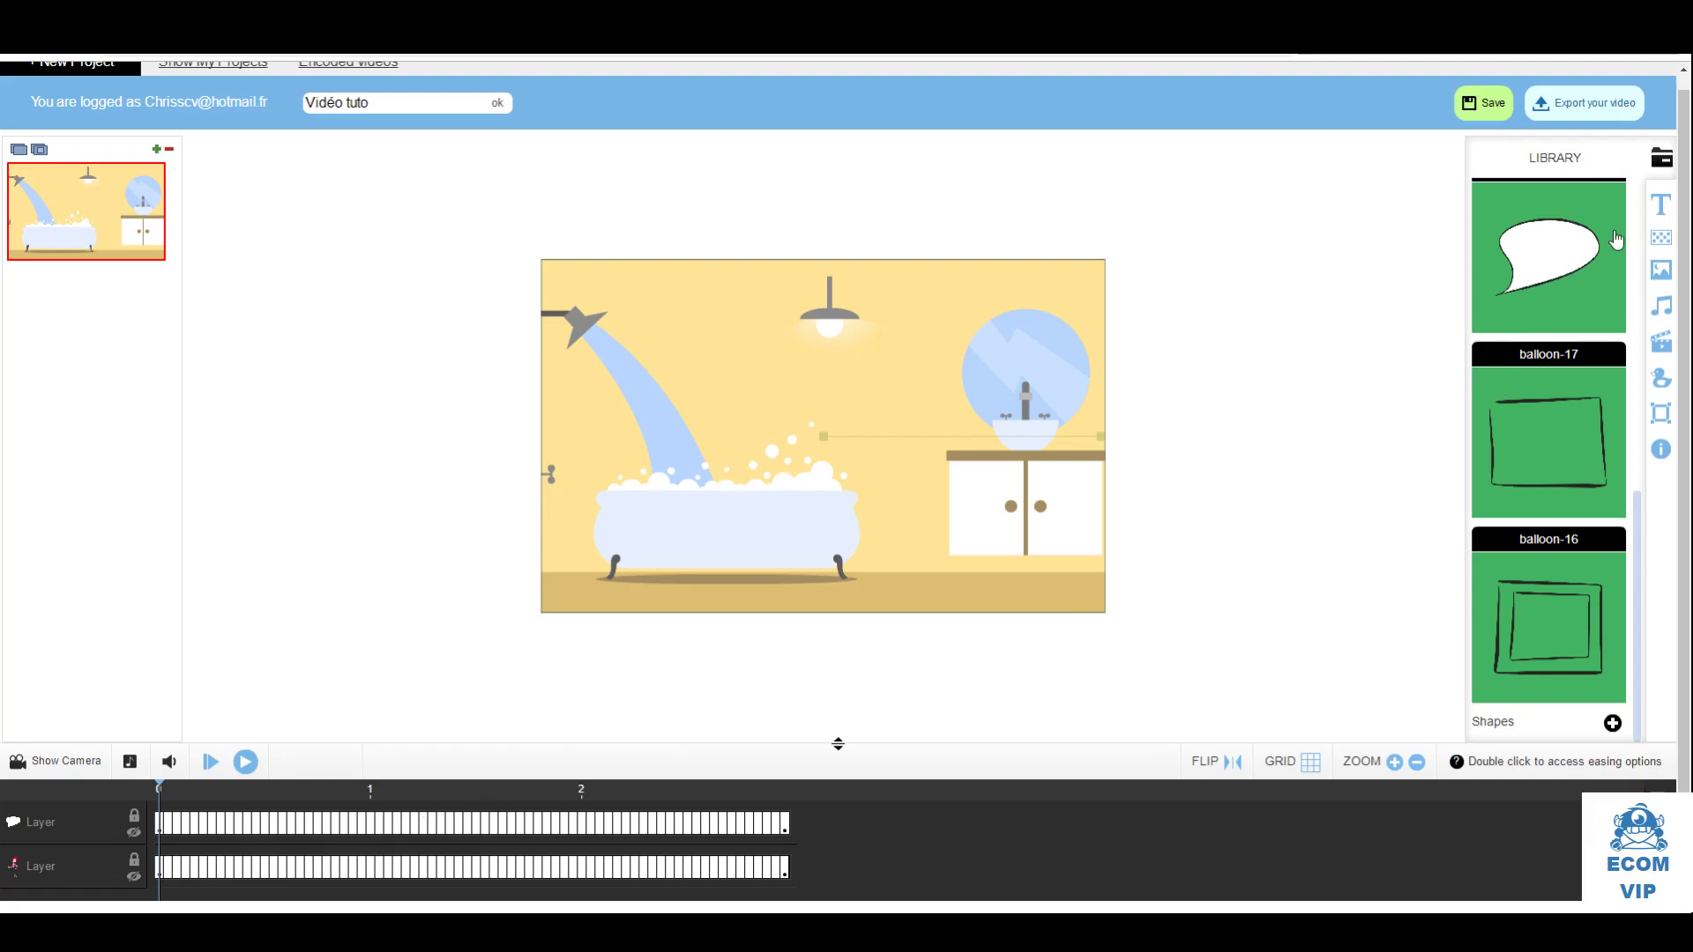
Start a new text, replace its placeholder with "Salut" and centre-align it
{"action": "left_click", "coordinate": [1663, 208]}
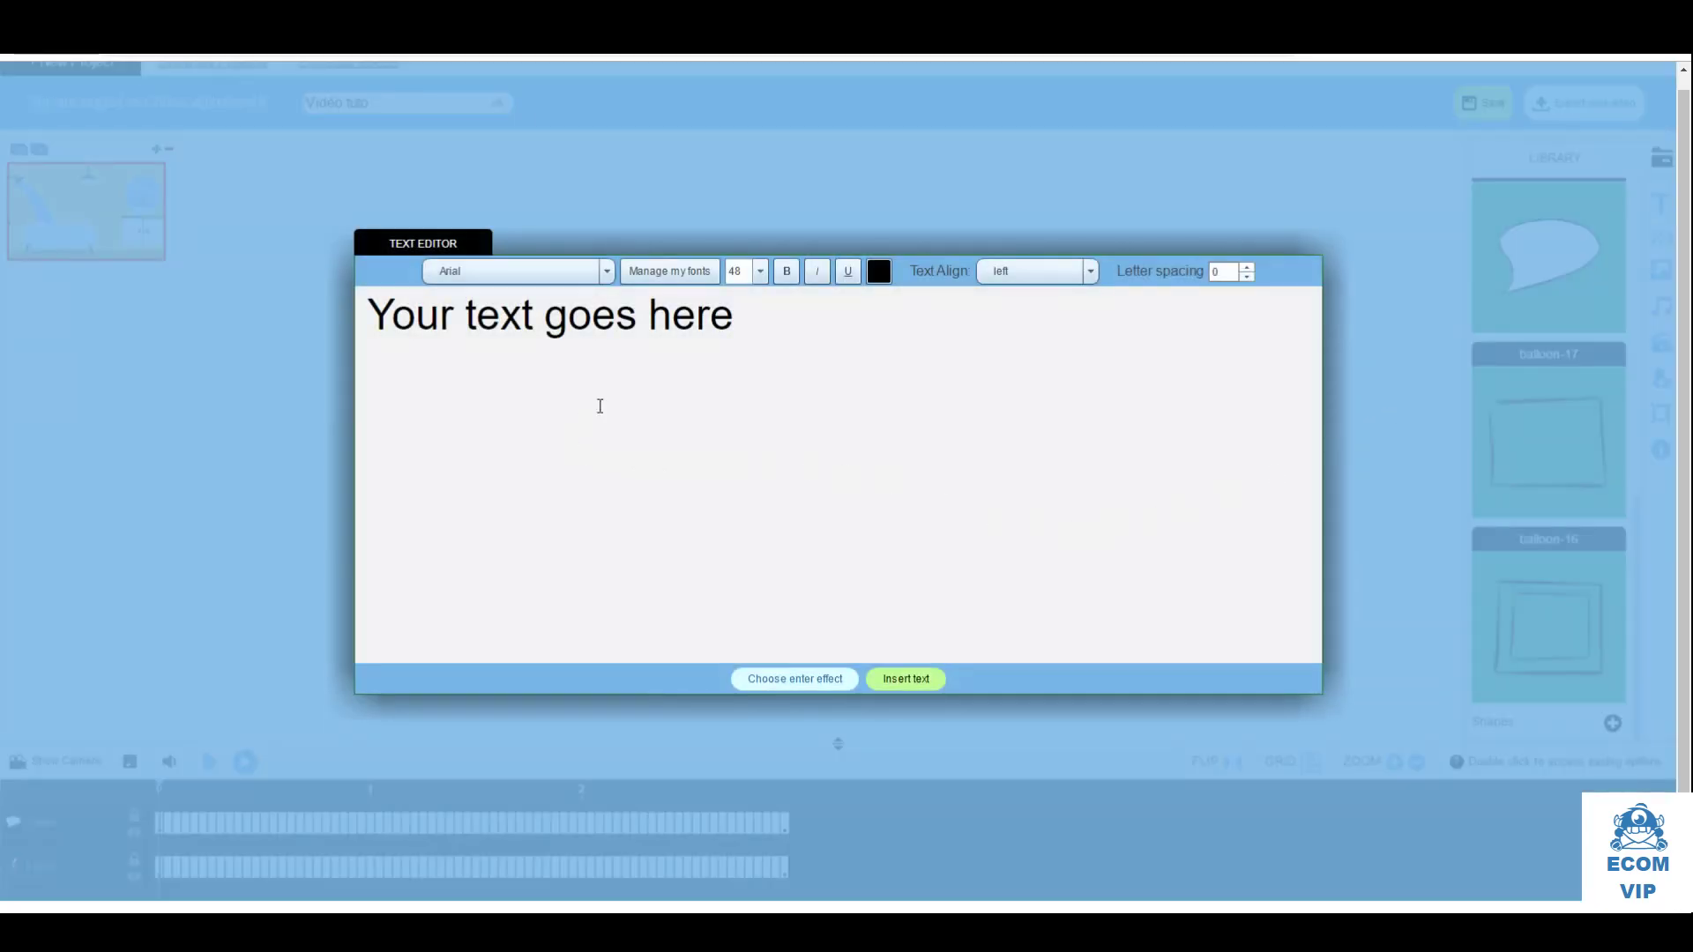
{"action": "left_click", "coordinate": [768, 323]}
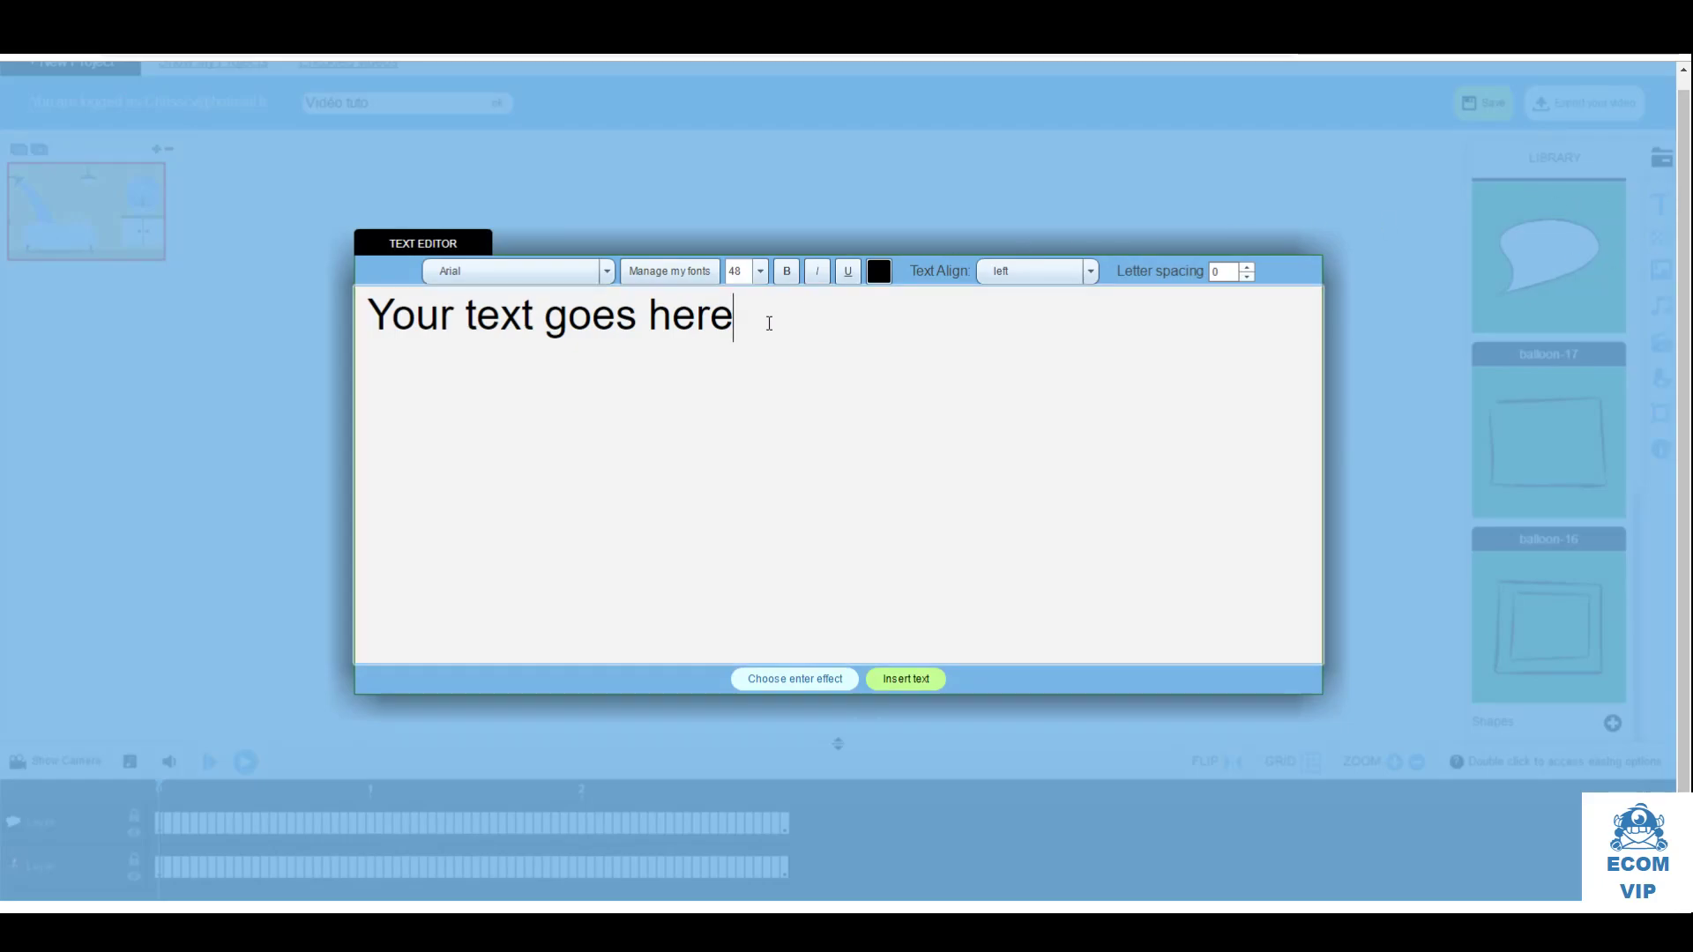
{"action": "key", "text": "BackSpace"}
{"action": "key", "text": "BackSpace"}
{"action": "key", "text": "BackSpace"}
{"action": "key", "text": "BackSpace"}
{"action": "key", "text": "BackSpace"}
{"action": "key", "text": "BackSpace"}
{"action": "key", "text": "BackSpace"}
{"action": "key", "text": "BackSpace"}
{"action": "key", "text": "BackSpace"}
{"action": "key", "text": "BackSpace"}
{"action": "key", "text": "BackSpace"}
{"action": "key", "text": "BackSpace"}
{"action": "key", "text": "BackSpace"}
{"action": "key", "text": "BackSpace"}
{"action": "key", "text": "BackSpace"}
{"action": "key", "text": "BackSpace"}
{"action": "key", "text": "BackSpace"}
{"action": "key", "text": "BackSpace"}
{"action": "key", "text": "BackSpace"}
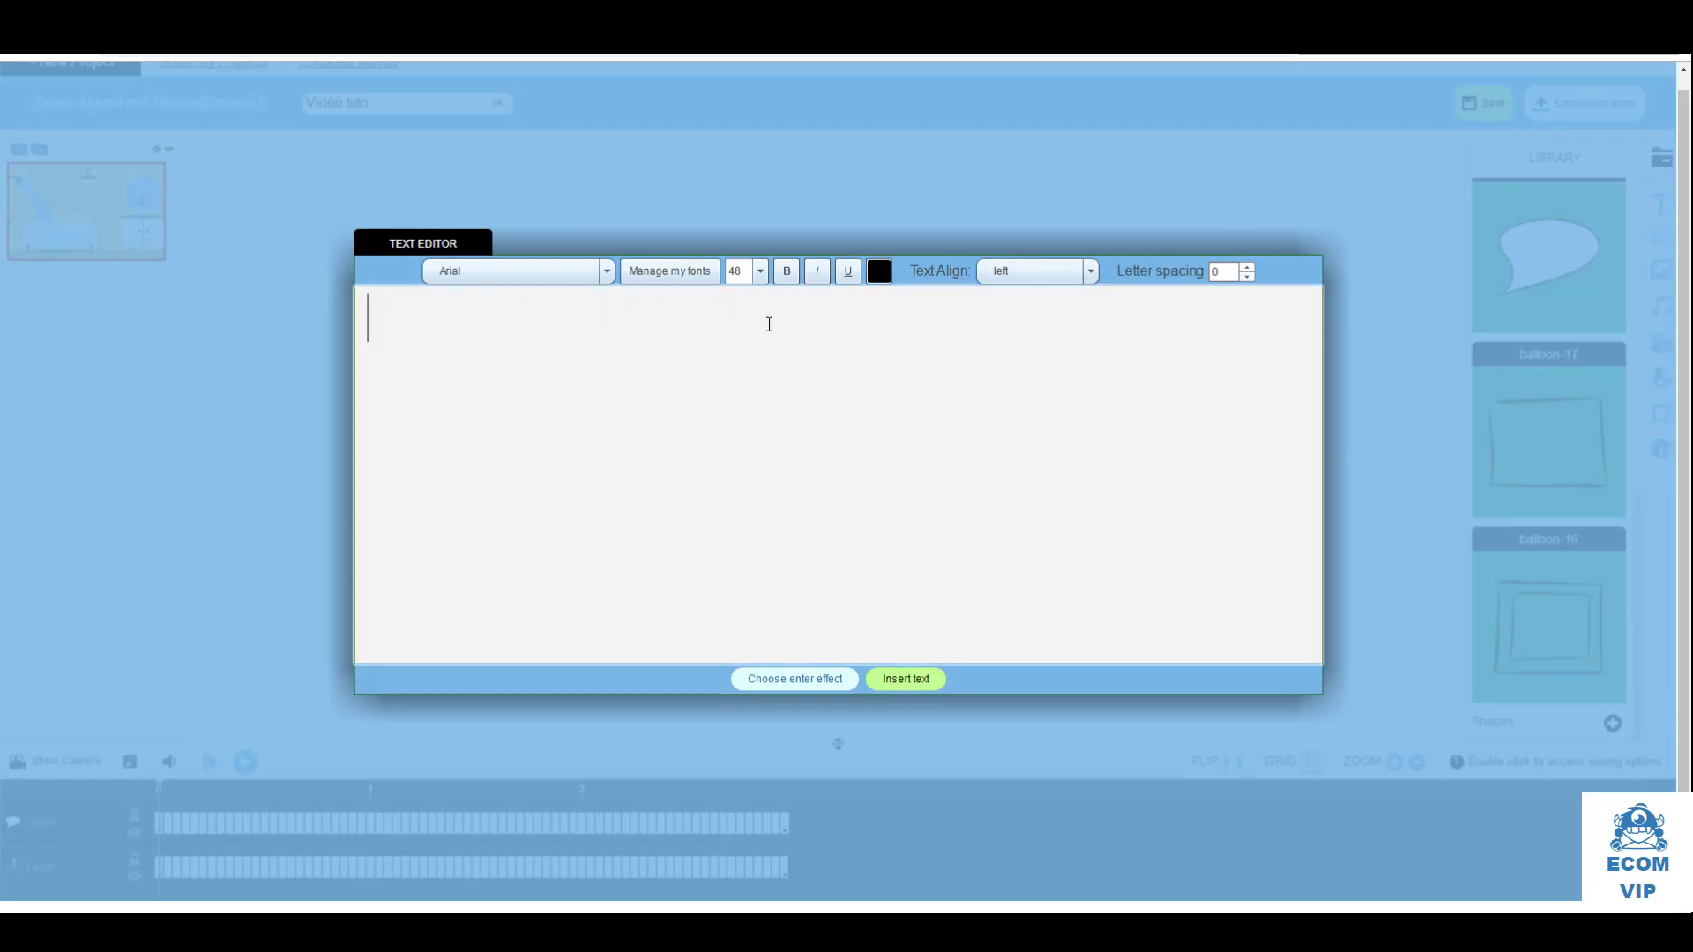
{"action": "type", "text": "Salut"}
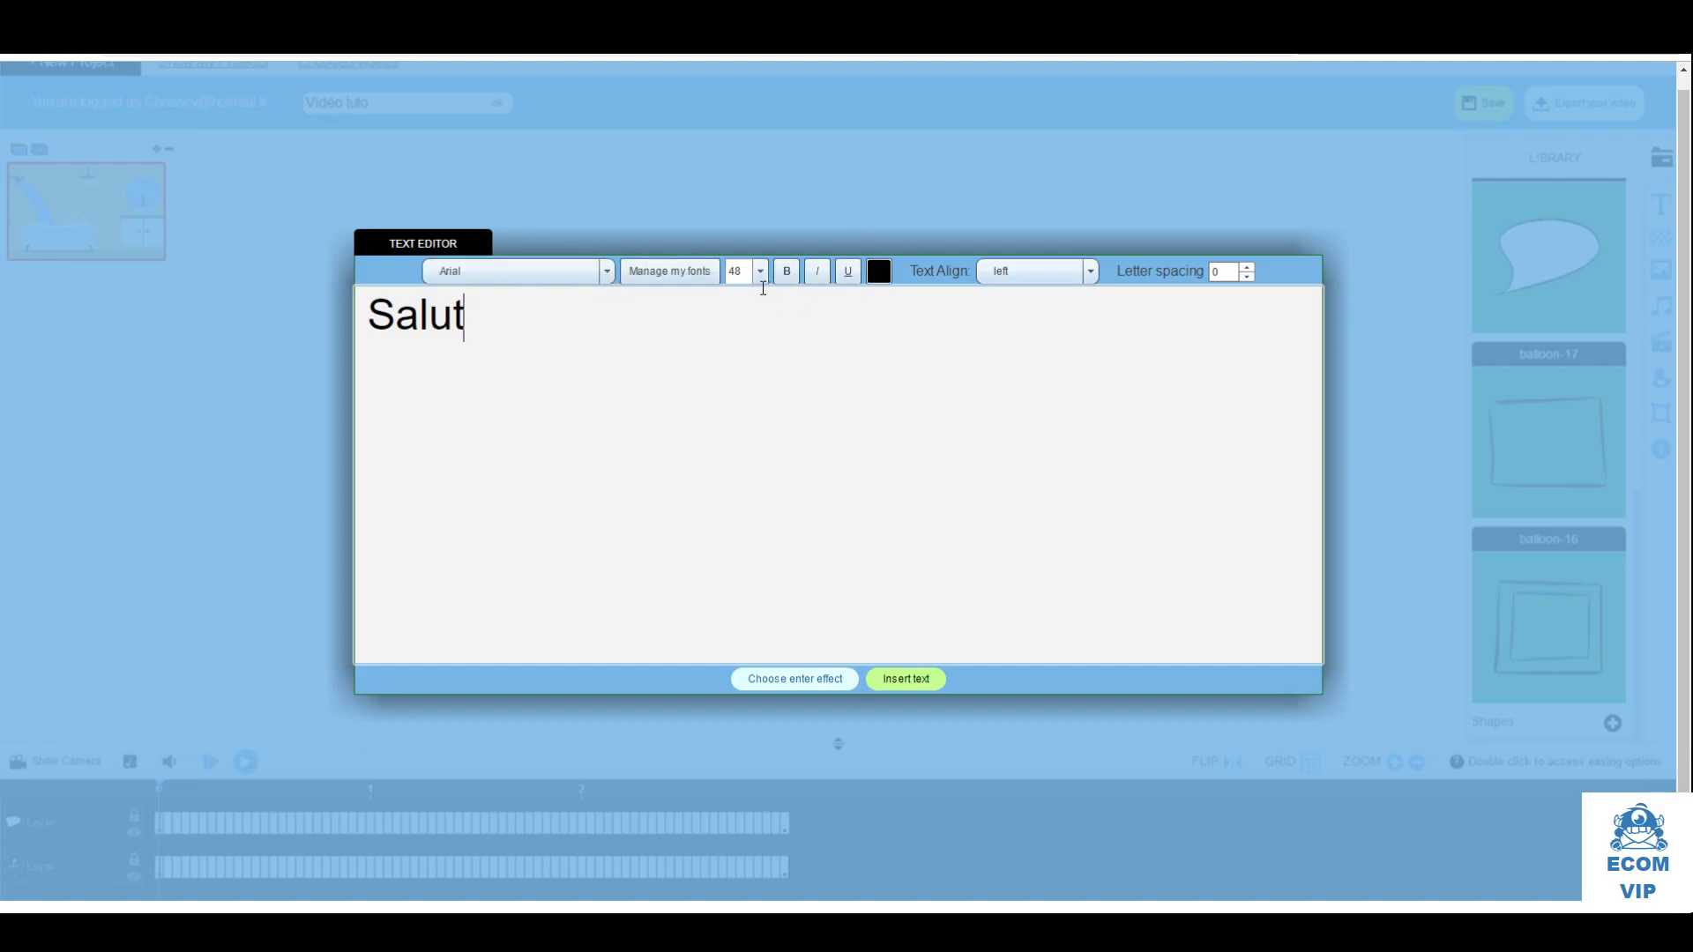
{"action": "left_click", "coordinate": [1091, 272]}
{"action": "left_click", "coordinate": [1058, 315]}
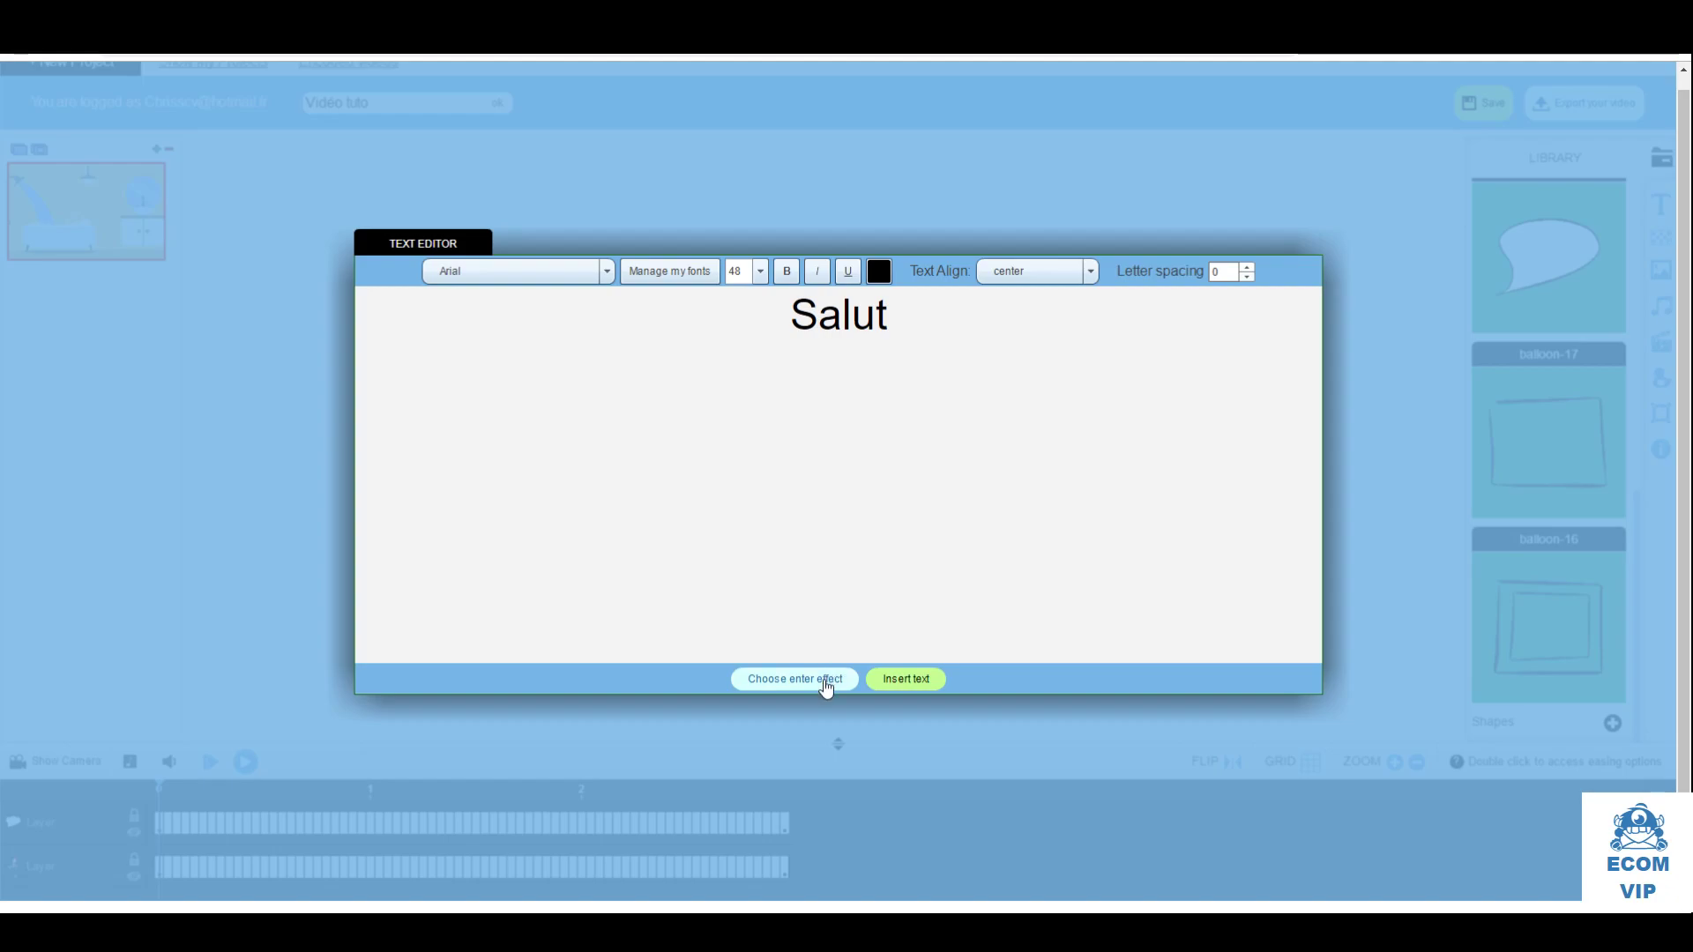
Give the "Salut" text the Hand writing enter effect with the horizontal pen-holding hand and insert it into the scene
{"action": "left_click", "coordinate": [788, 681]}
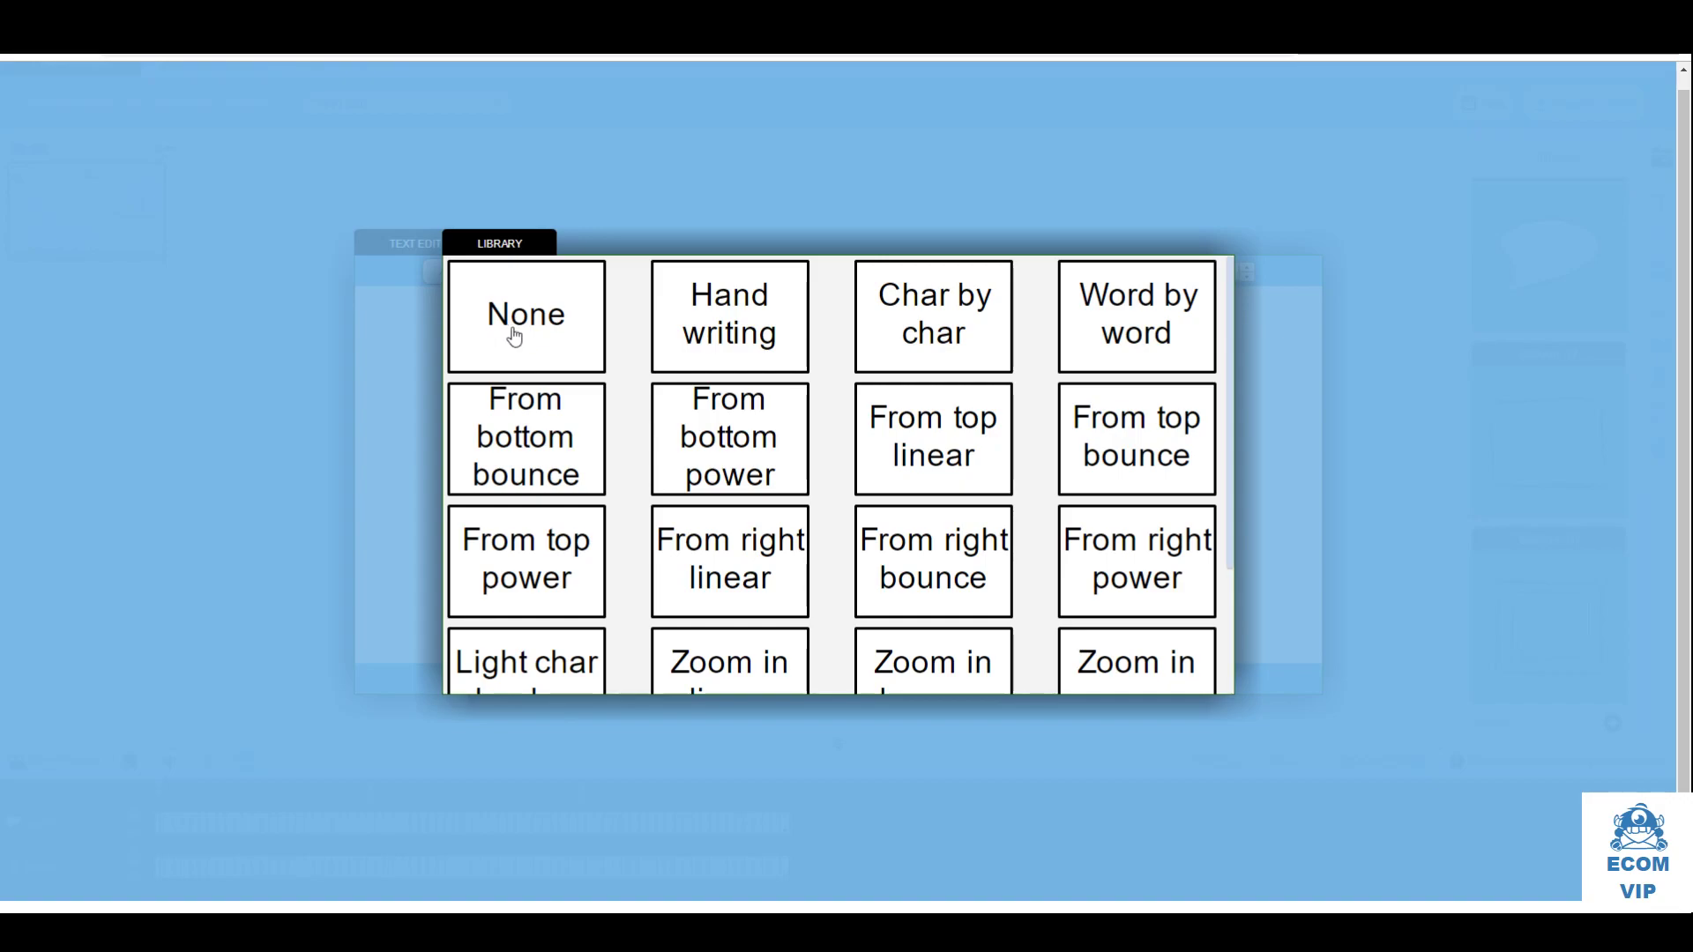
{"action": "left_click", "coordinate": [749, 332]}
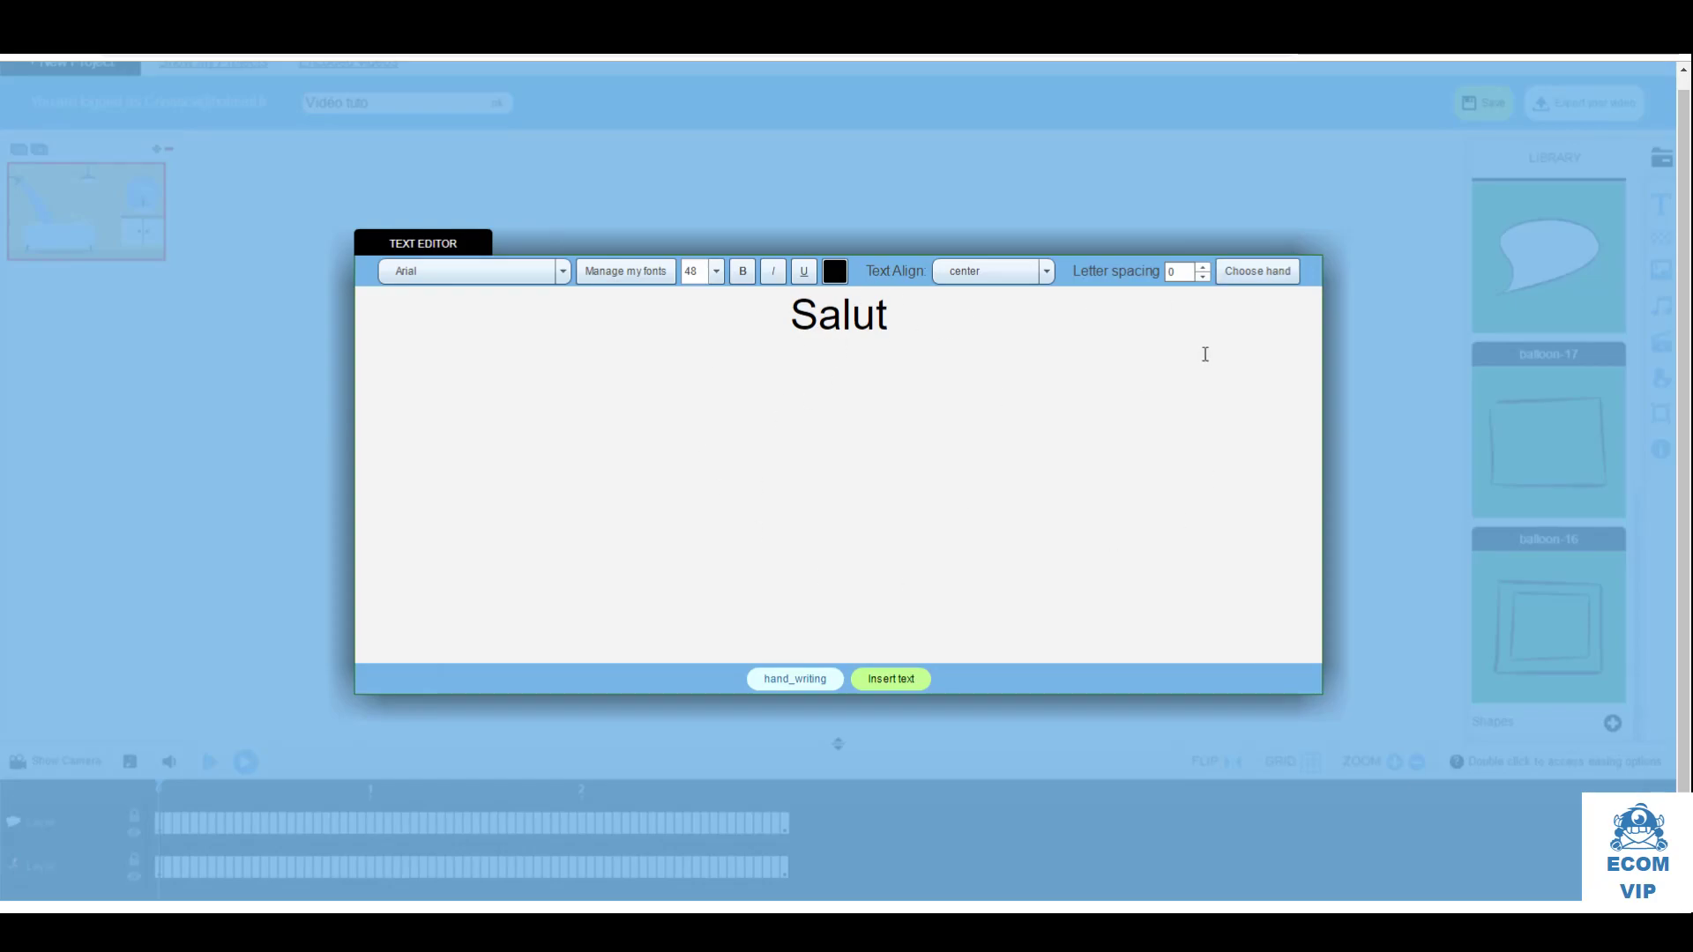
{"action": "left_click", "coordinate": [1255, 268]}
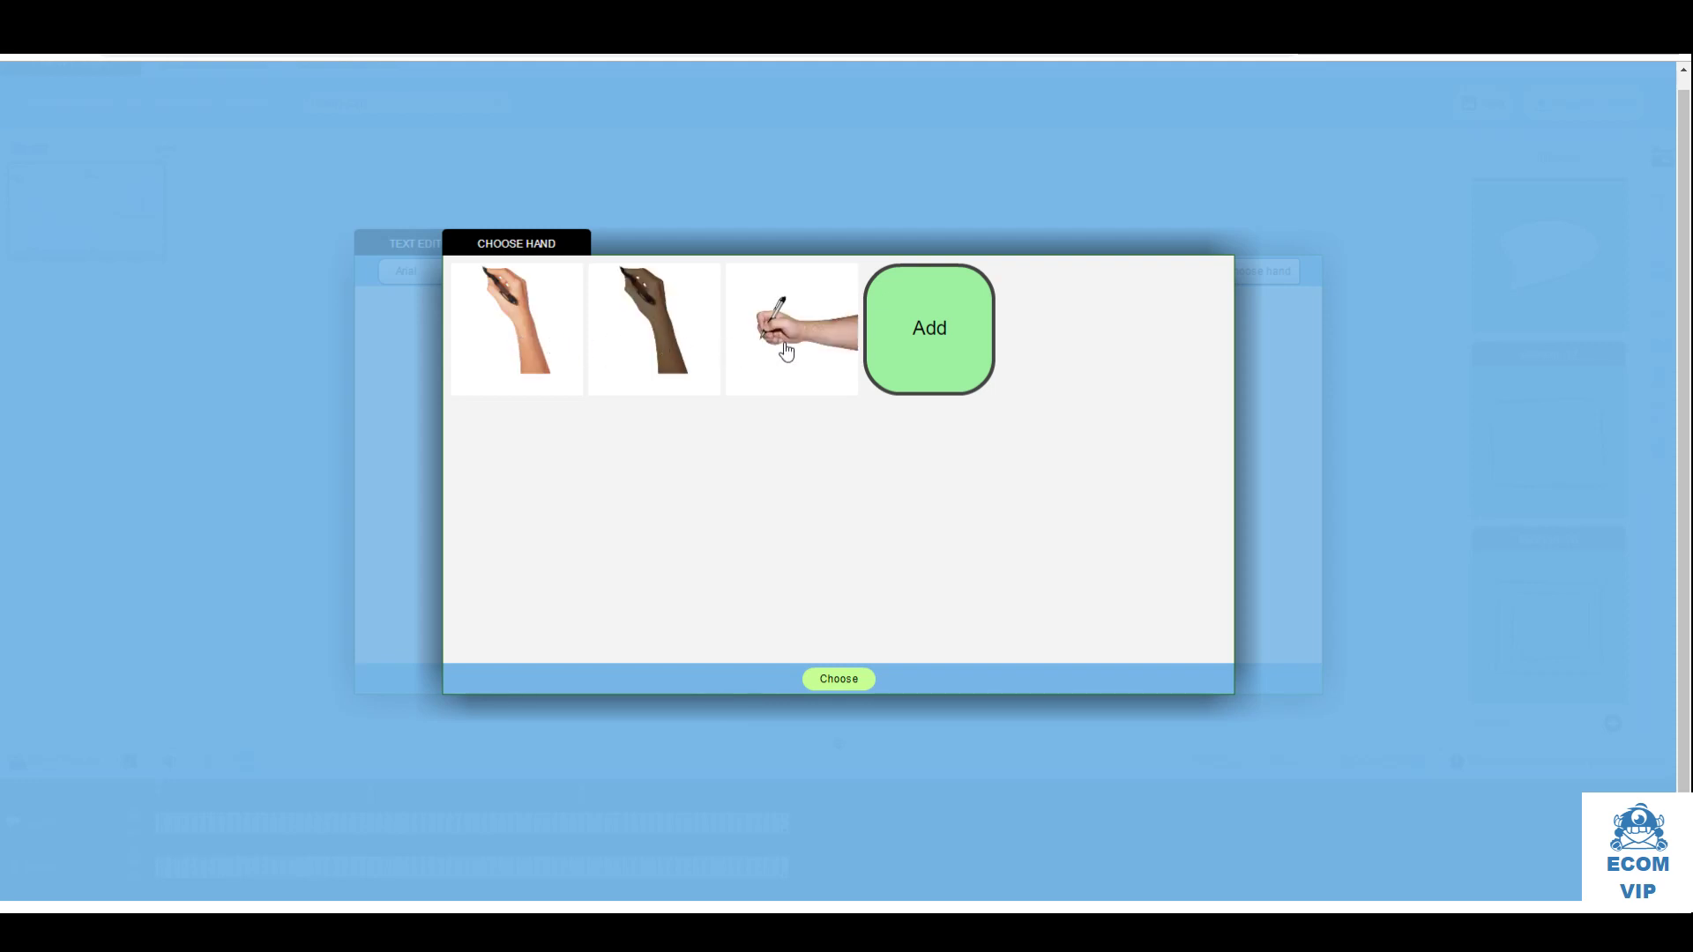
{"action": "left_click", "coordinate": [819, 361]}
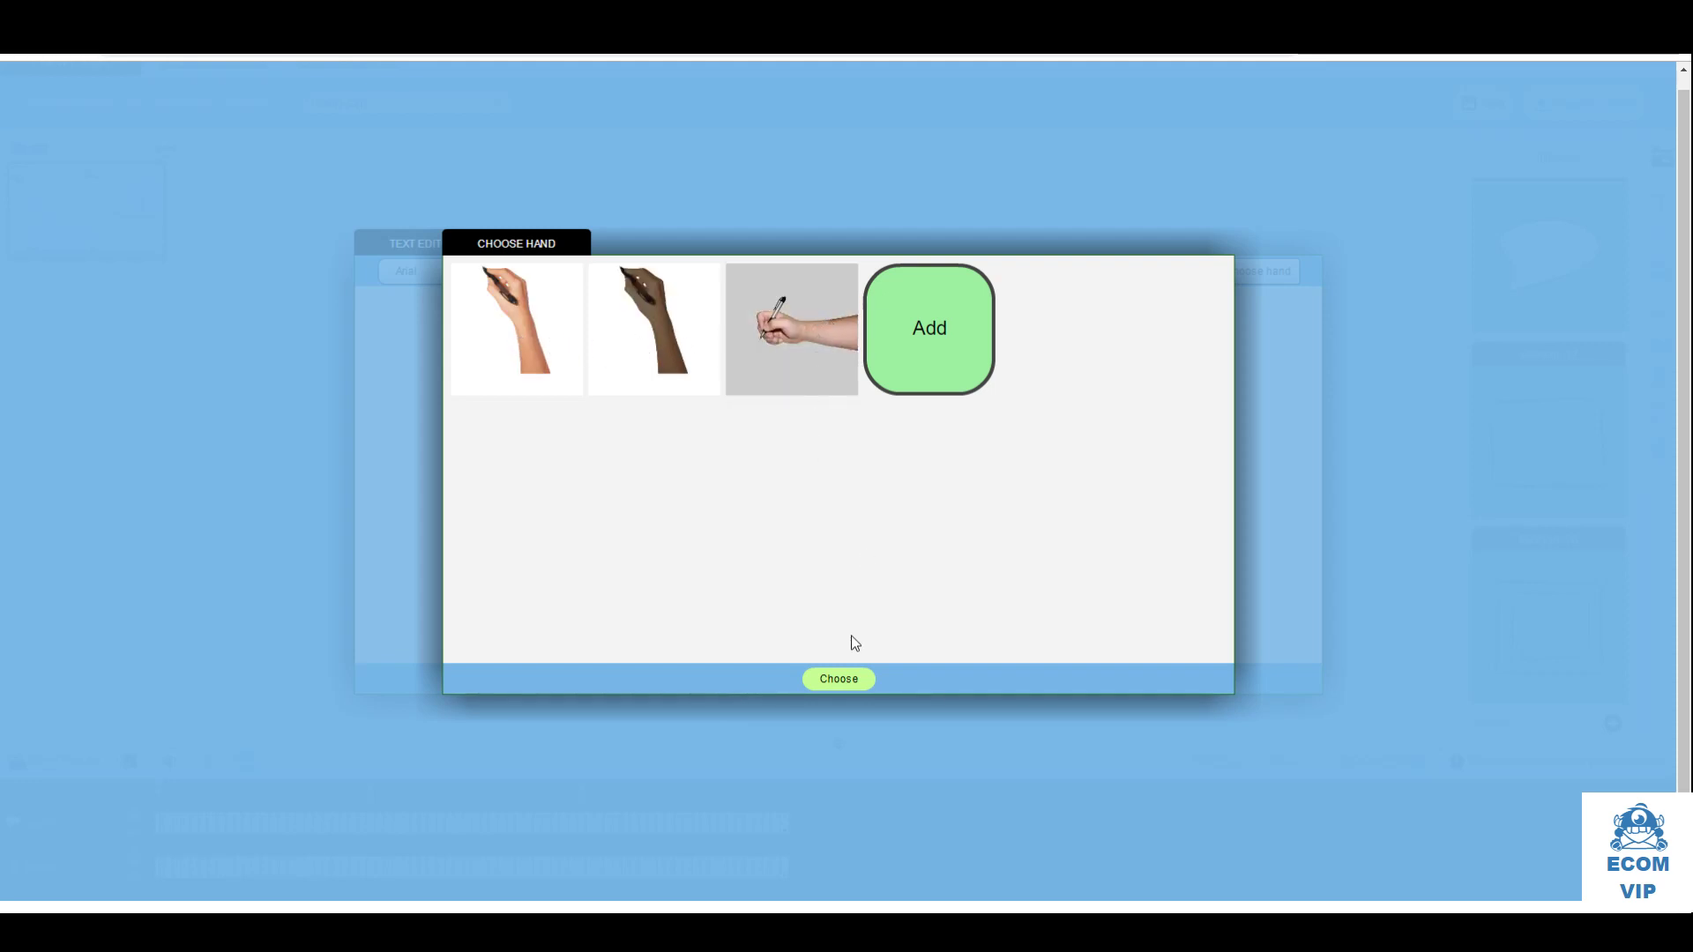
{"action": "left_click", "coordinate": [838, 680]}
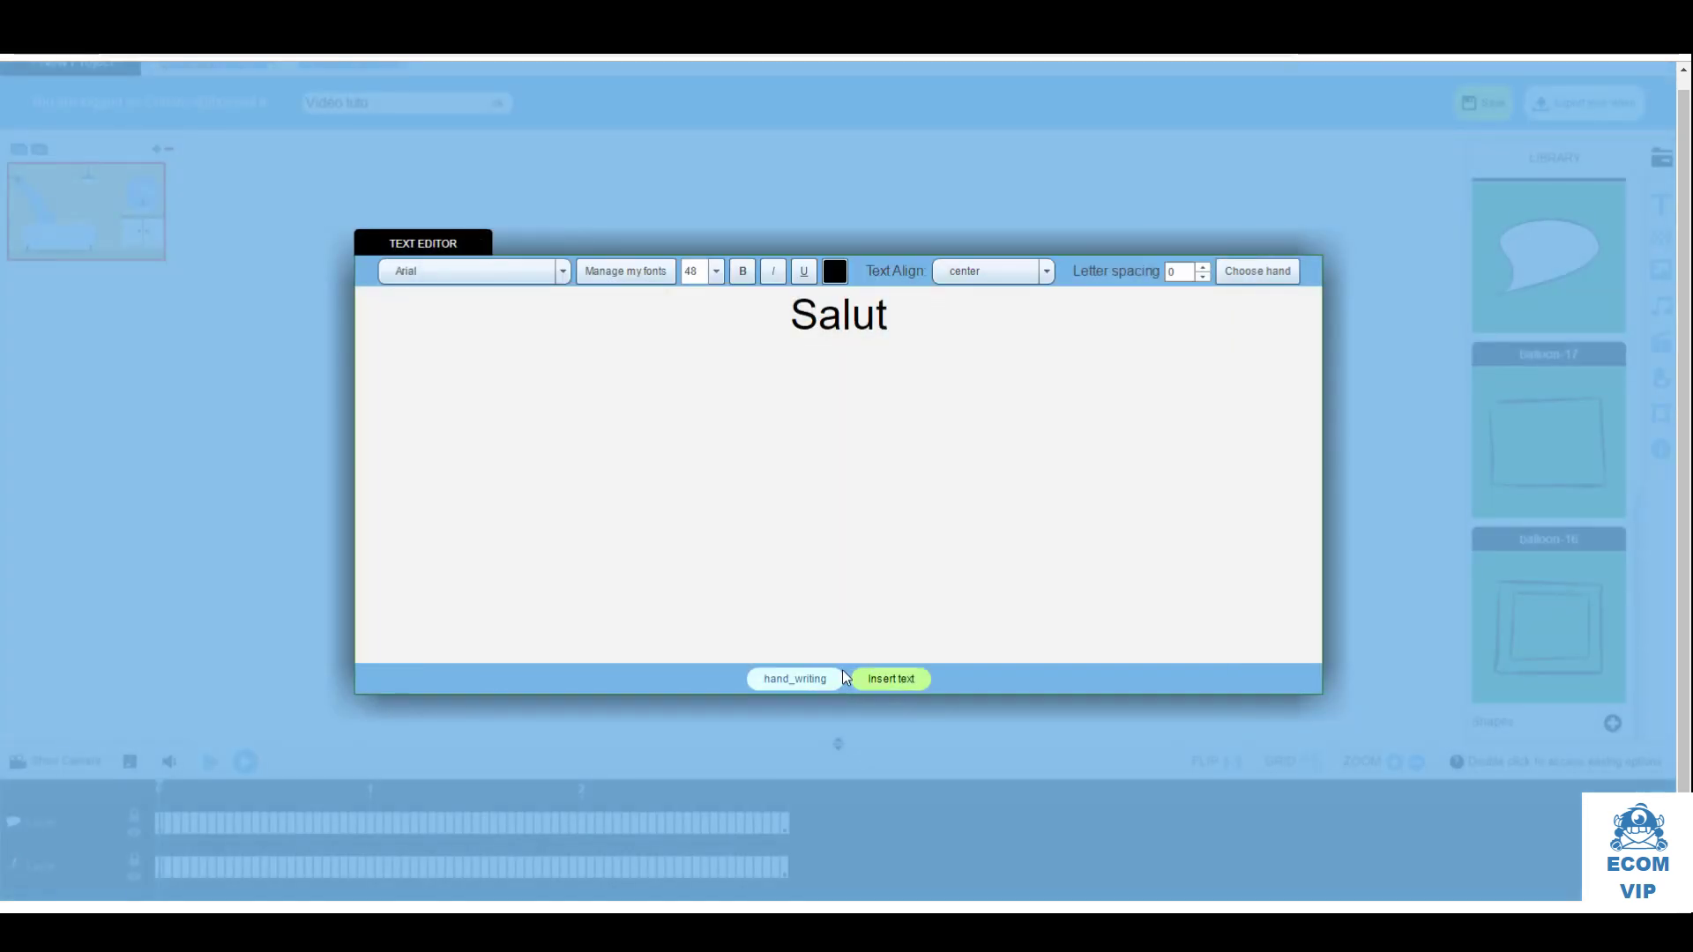
{"action": "left_click", "coordinate": [913, 680]}
{"action": "left_click", "coordinate": [833, 438]}
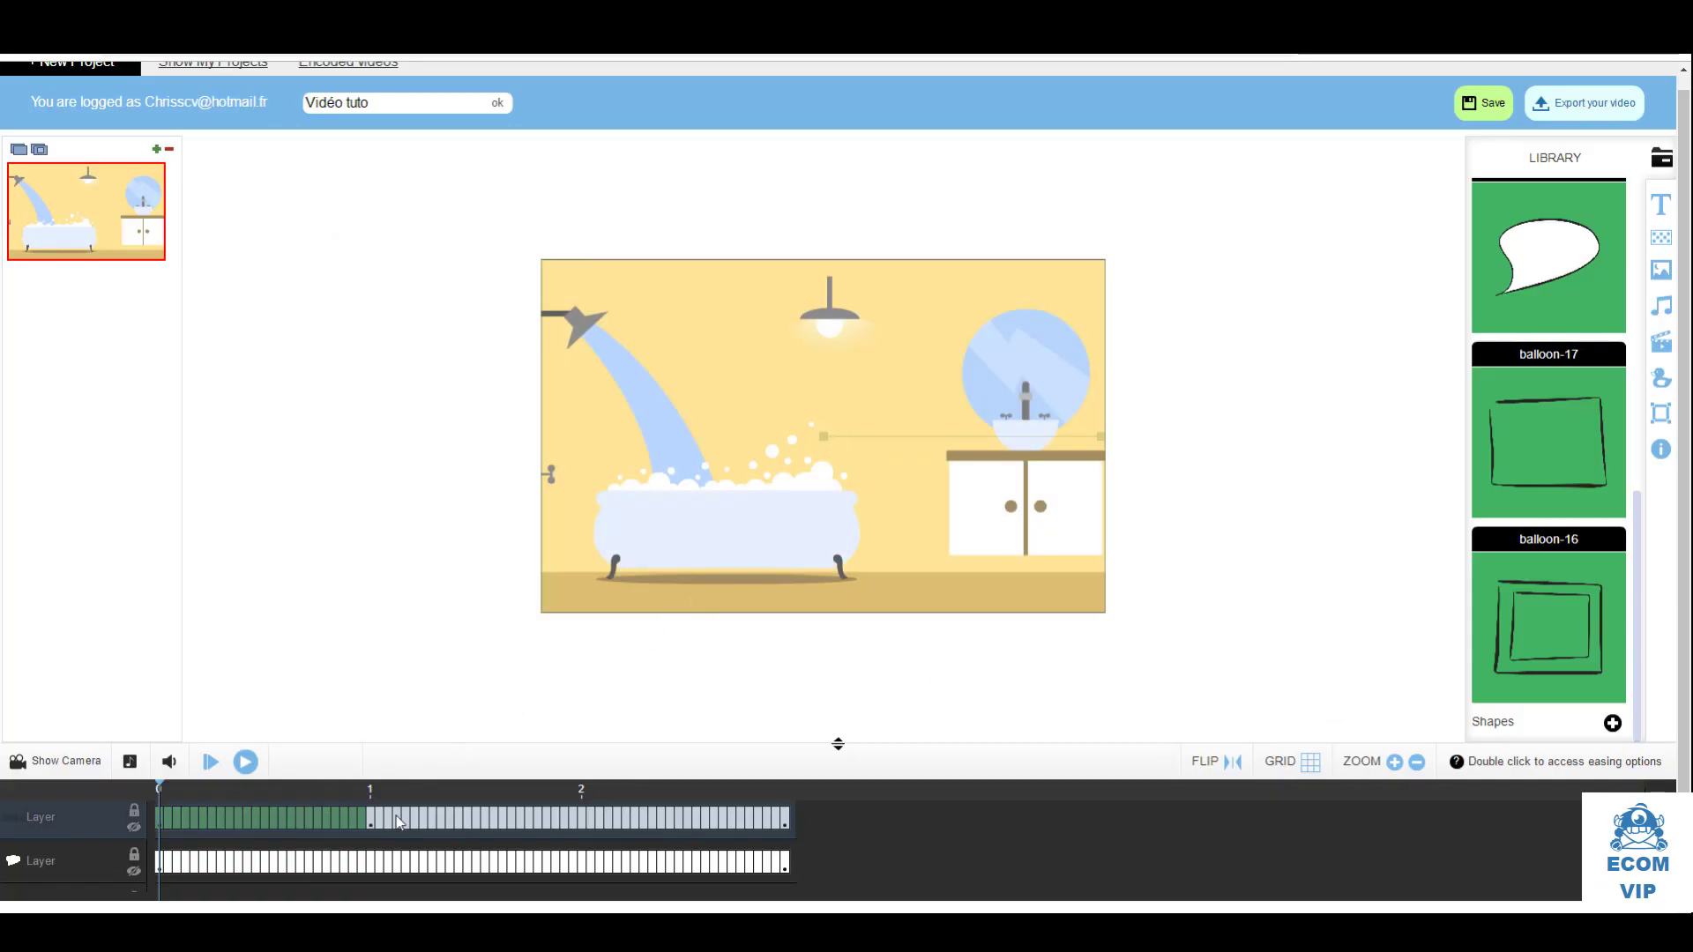
Look over the timeline layers and play the scene to preview the hand writing "Salut"
{"action": "scroll", "coordinate": [396, 826], "scroll_direction": "down", "scroll_amount": 1}
{"action": "scroll", "coordinate": [396, 826], "scroll_direction": "up", "scroll_amount": 2}
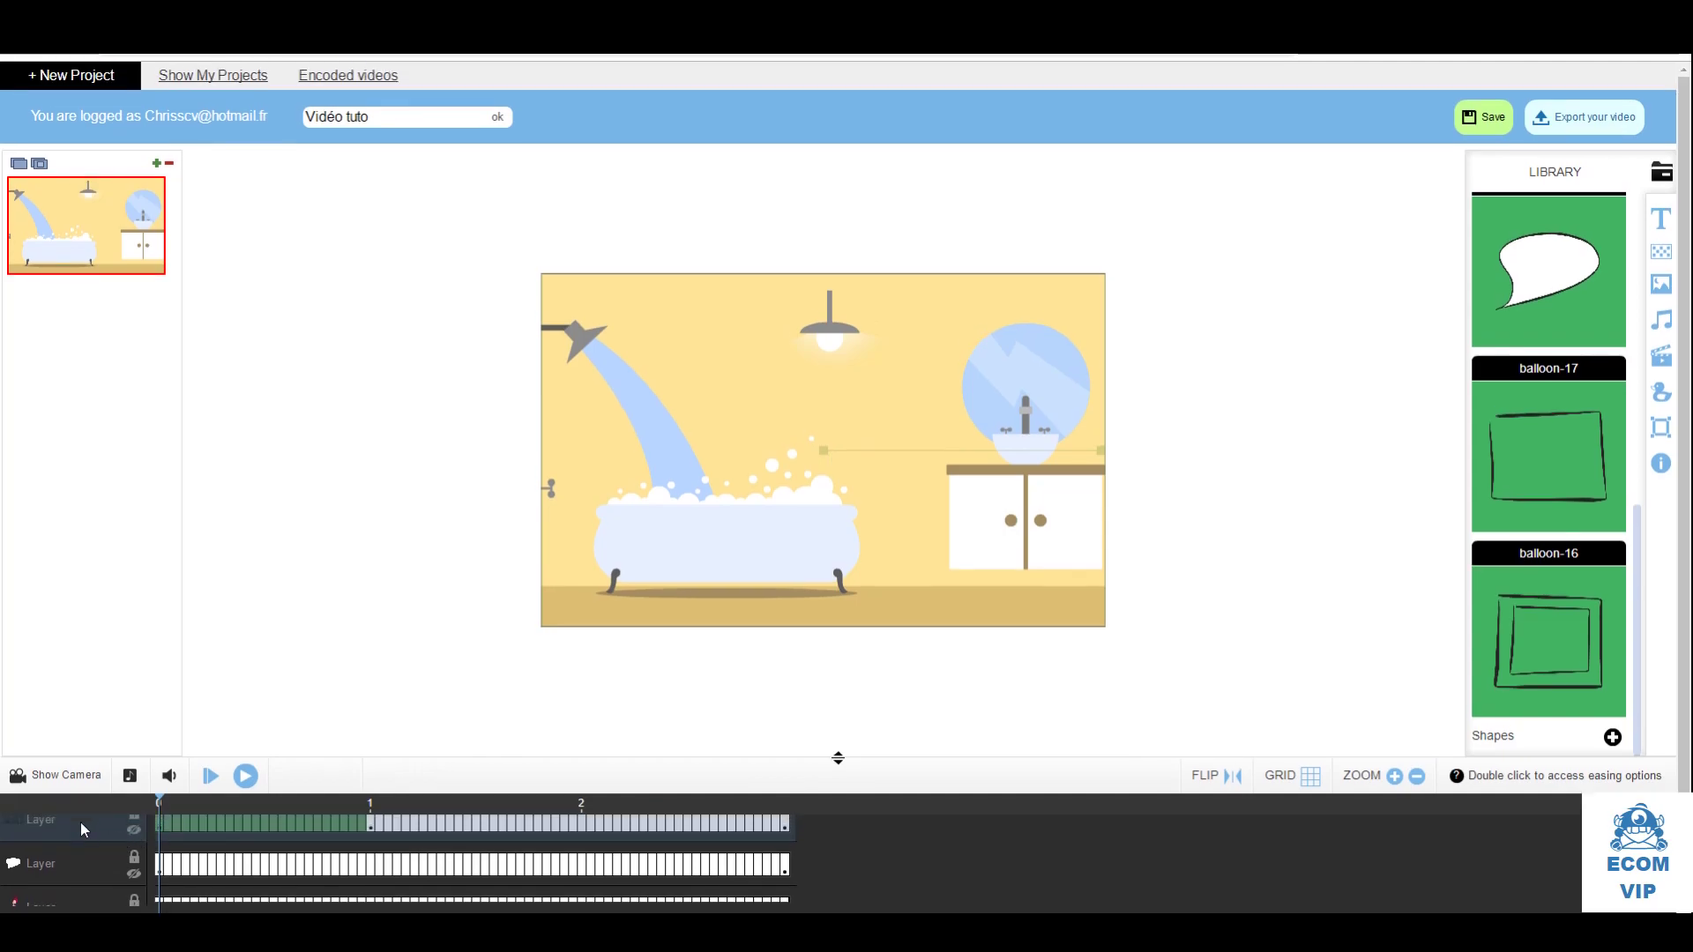
{"action": "scroll", "coordinate": [81, 822], "scroll_direction": "up", "scroll_amount": 1}
{"action": "scroll", "coordinate": [107, 875], "scroll_direction": "down", "scroll_amount": 1}
{"action": "scroll", "coordinate": [97, 881], "scroll_direction": "down", "scroll_amount": 1}
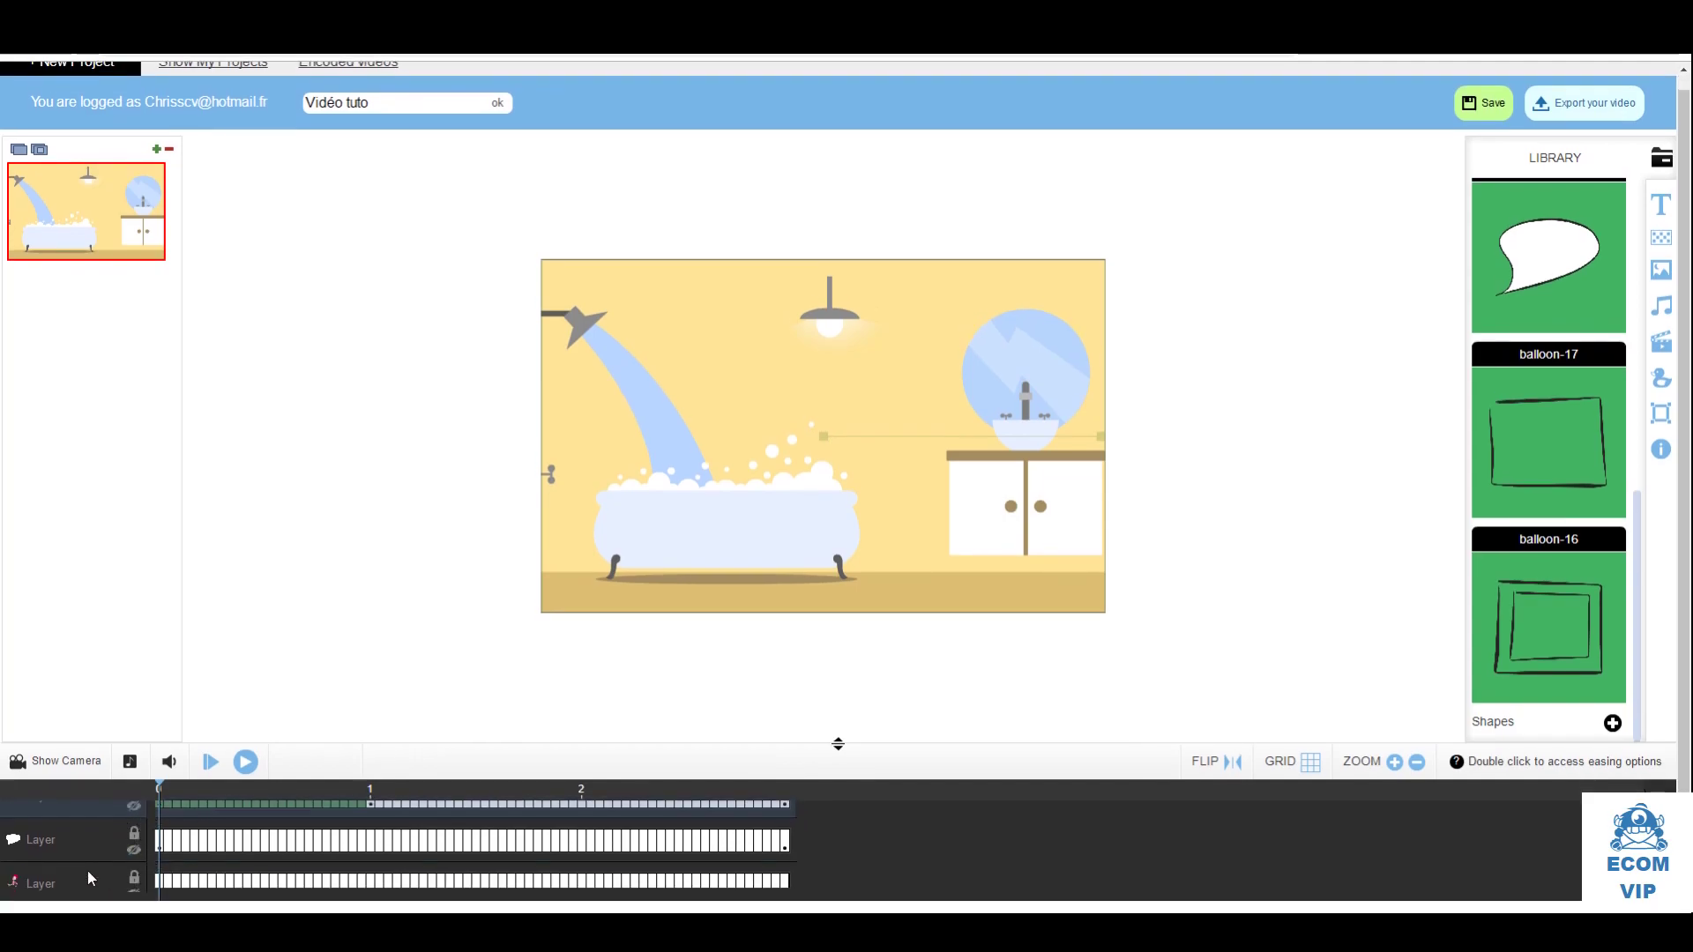
{"action": "scroll", "coordinate": [77, 842], "scroll_direction": "up", "scroll_amount": 1}
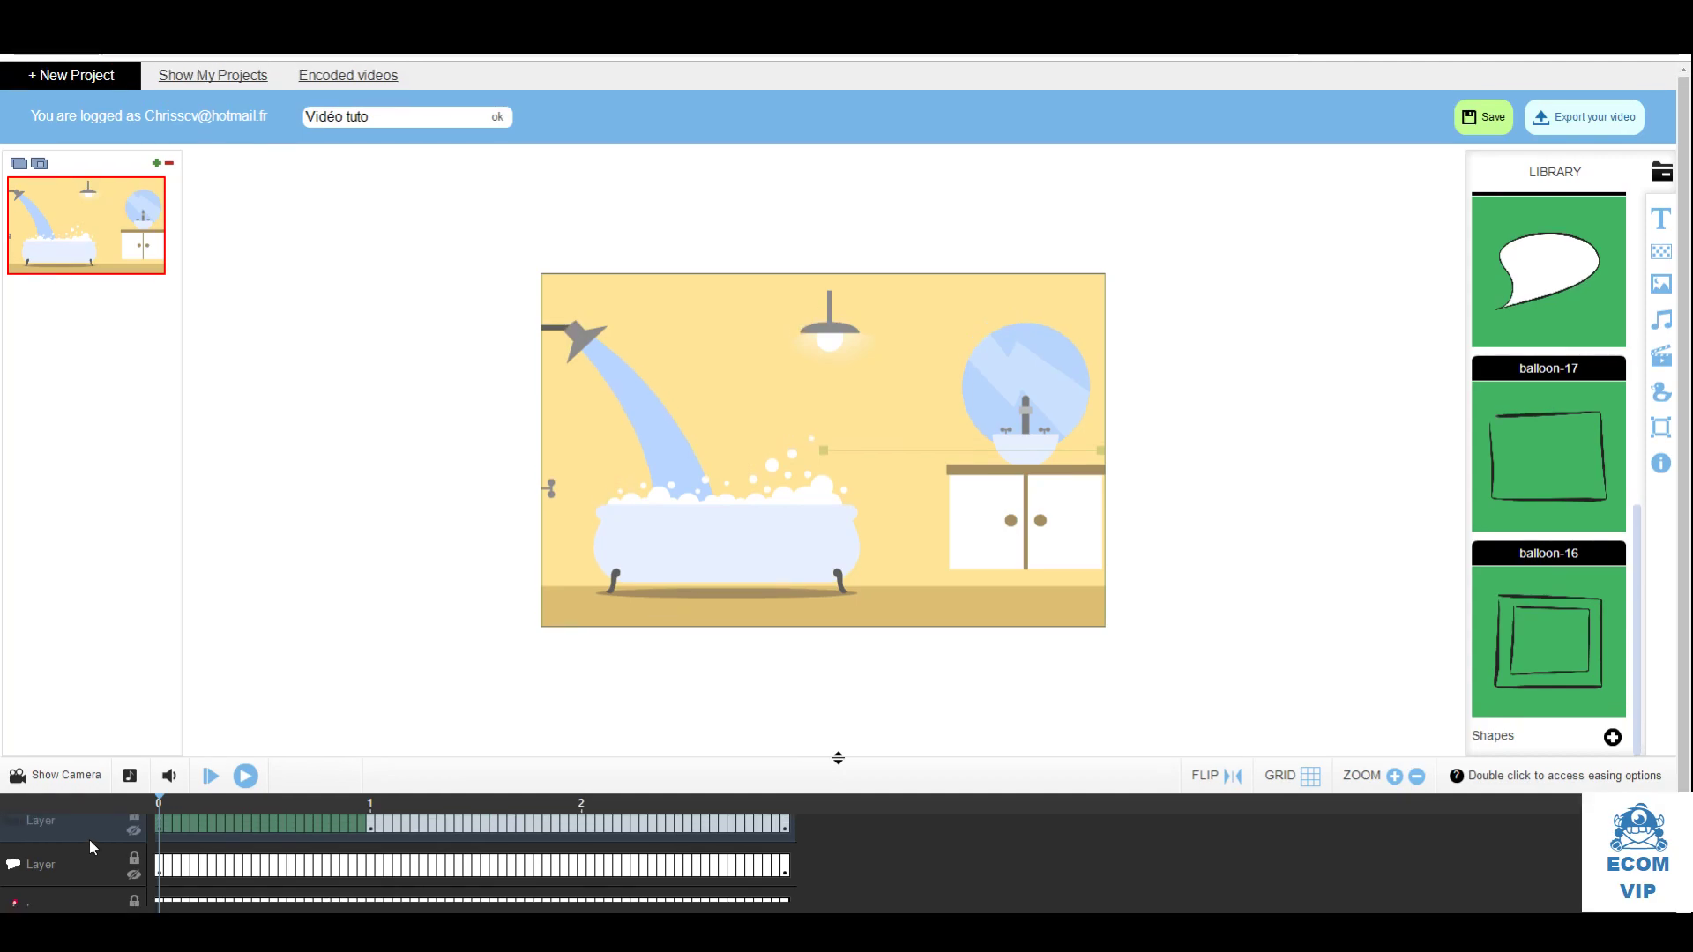
{"action": "left_click", "coordinate": [247, 777]}
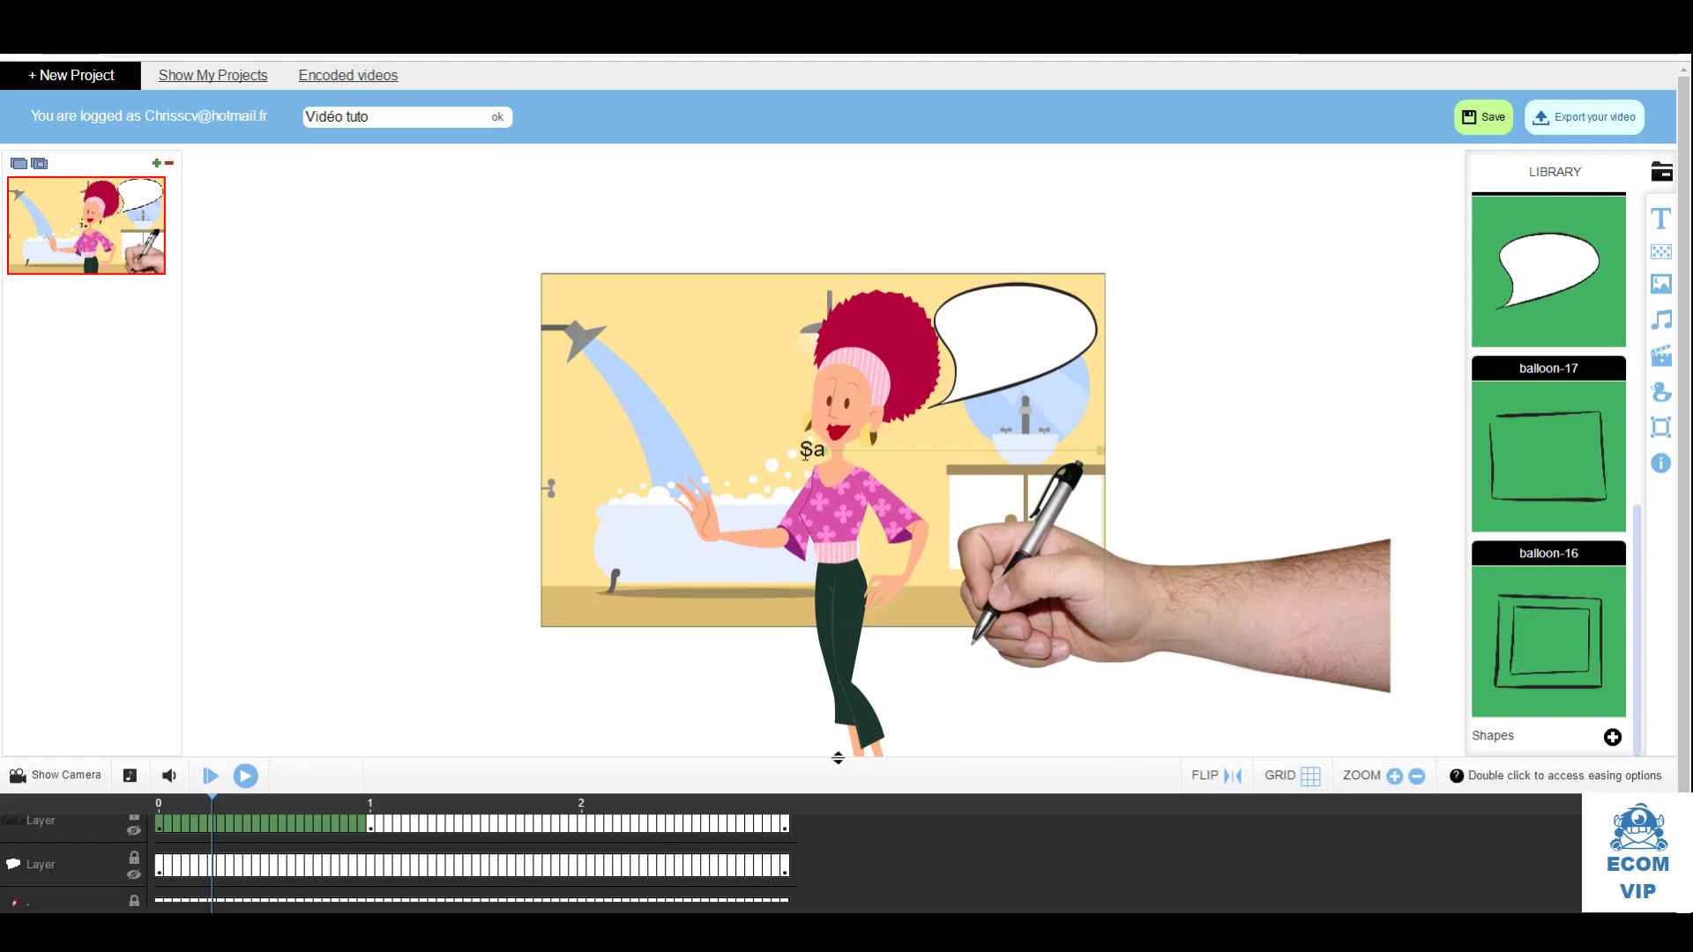
{"action": "left_click", "coordinate": [247, 777]}
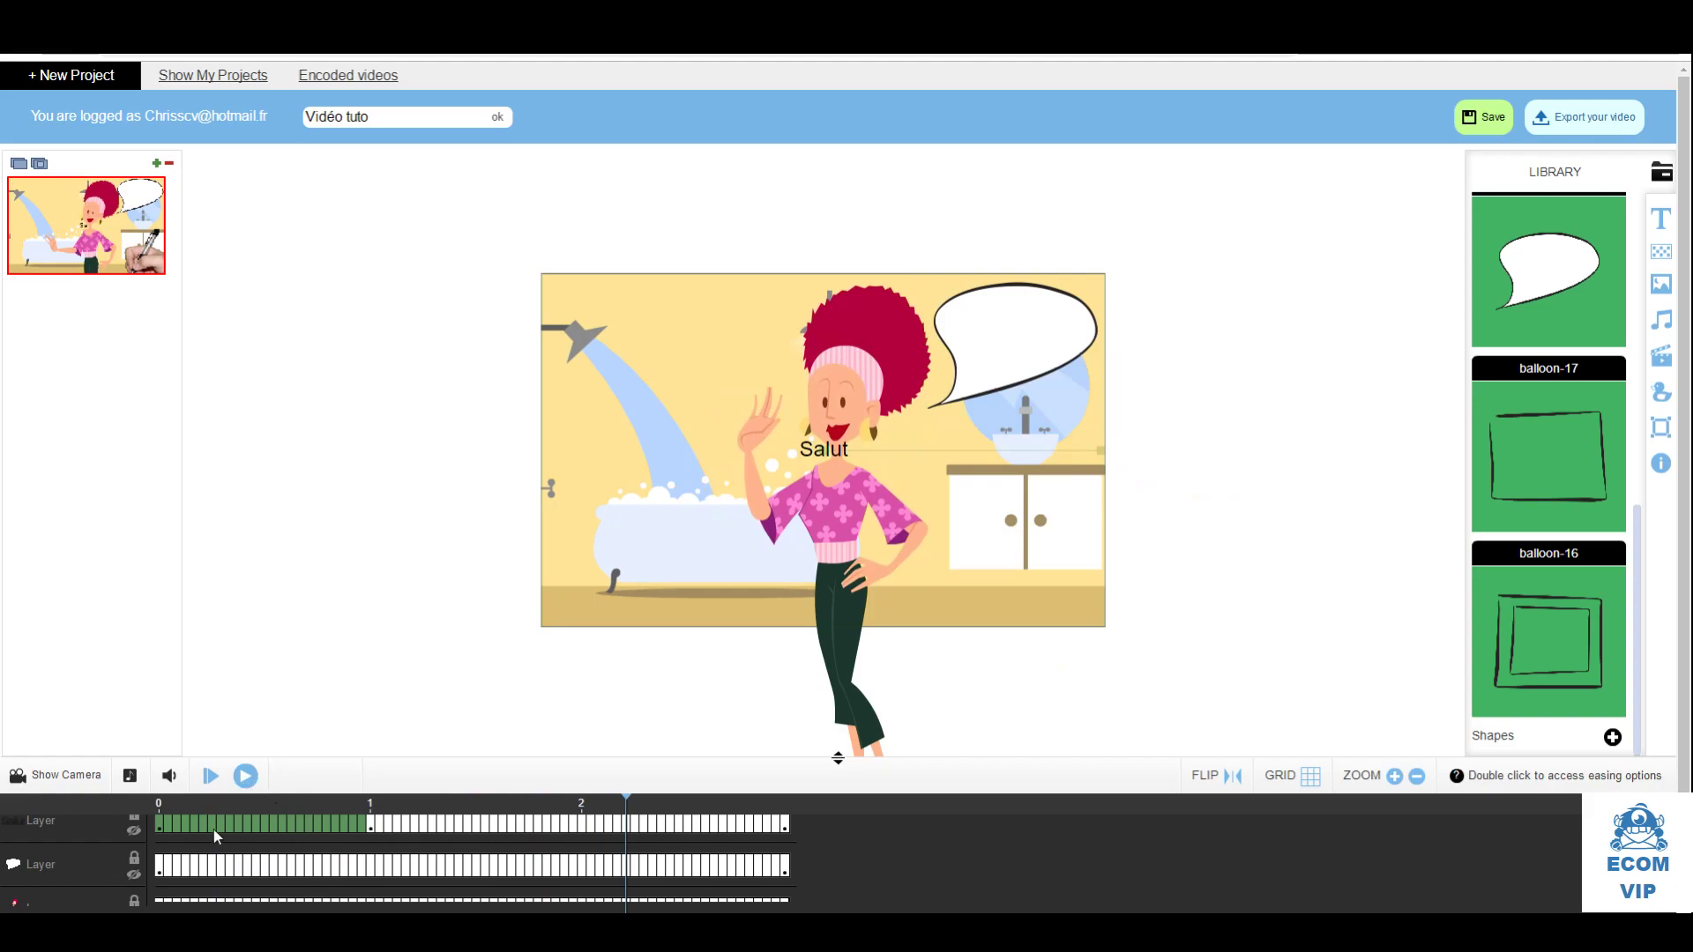
Replay the scene from the start to check when the hand writes "Salut"
{"action": "left_click_drag", "start_coordinate": [629, 802], "coordinate": [129, 807]}
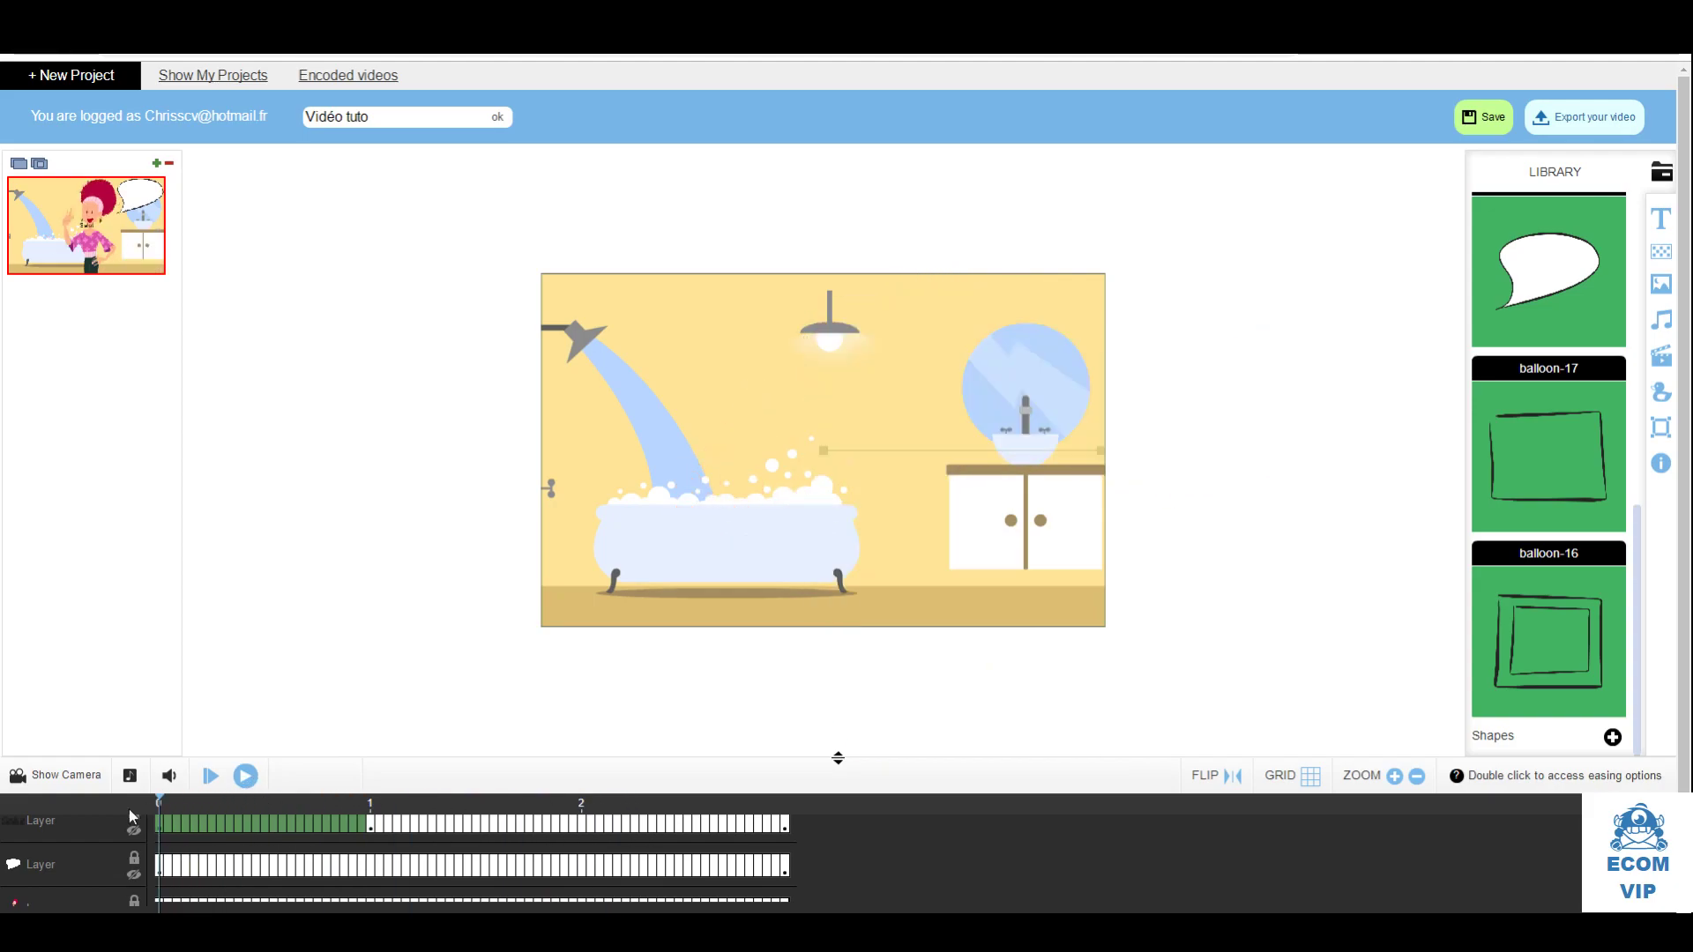
{"action": "left_click", "coordinate": [245, 776]}
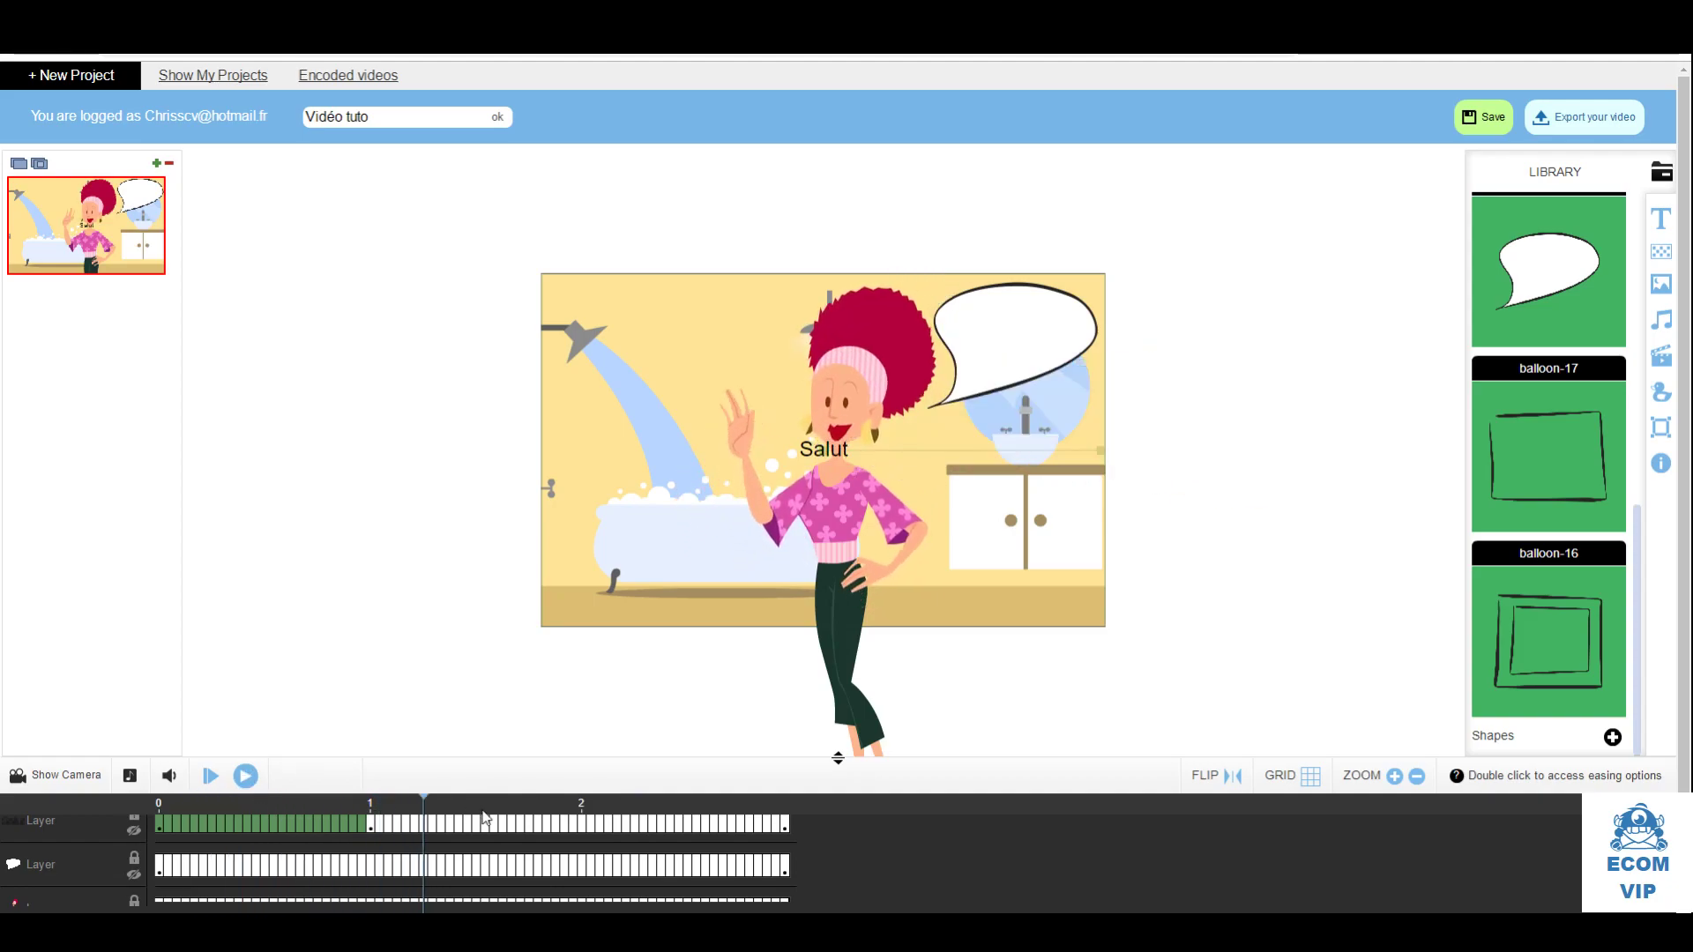
{"action": "left_click_drag", "start_coordinate": [430, 803], "coordinate": [104, 804]}
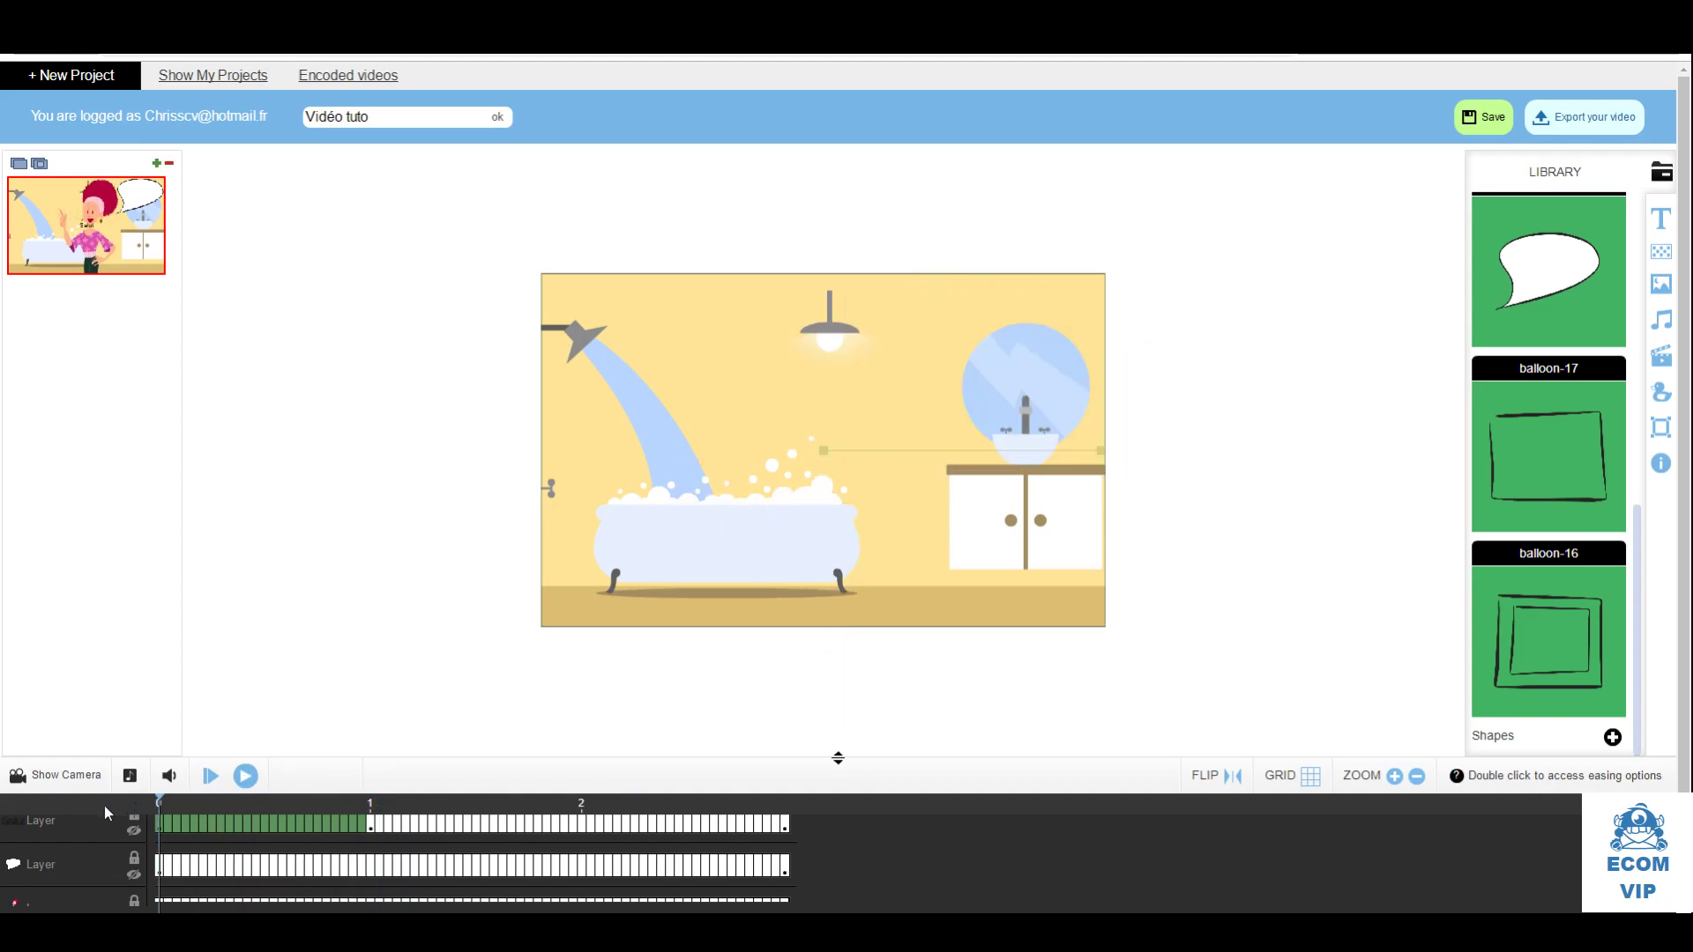
{"action": "left_click", "coordinate": [58, 817]}
{"action": "left_click", "coordinate": [245, 777]}
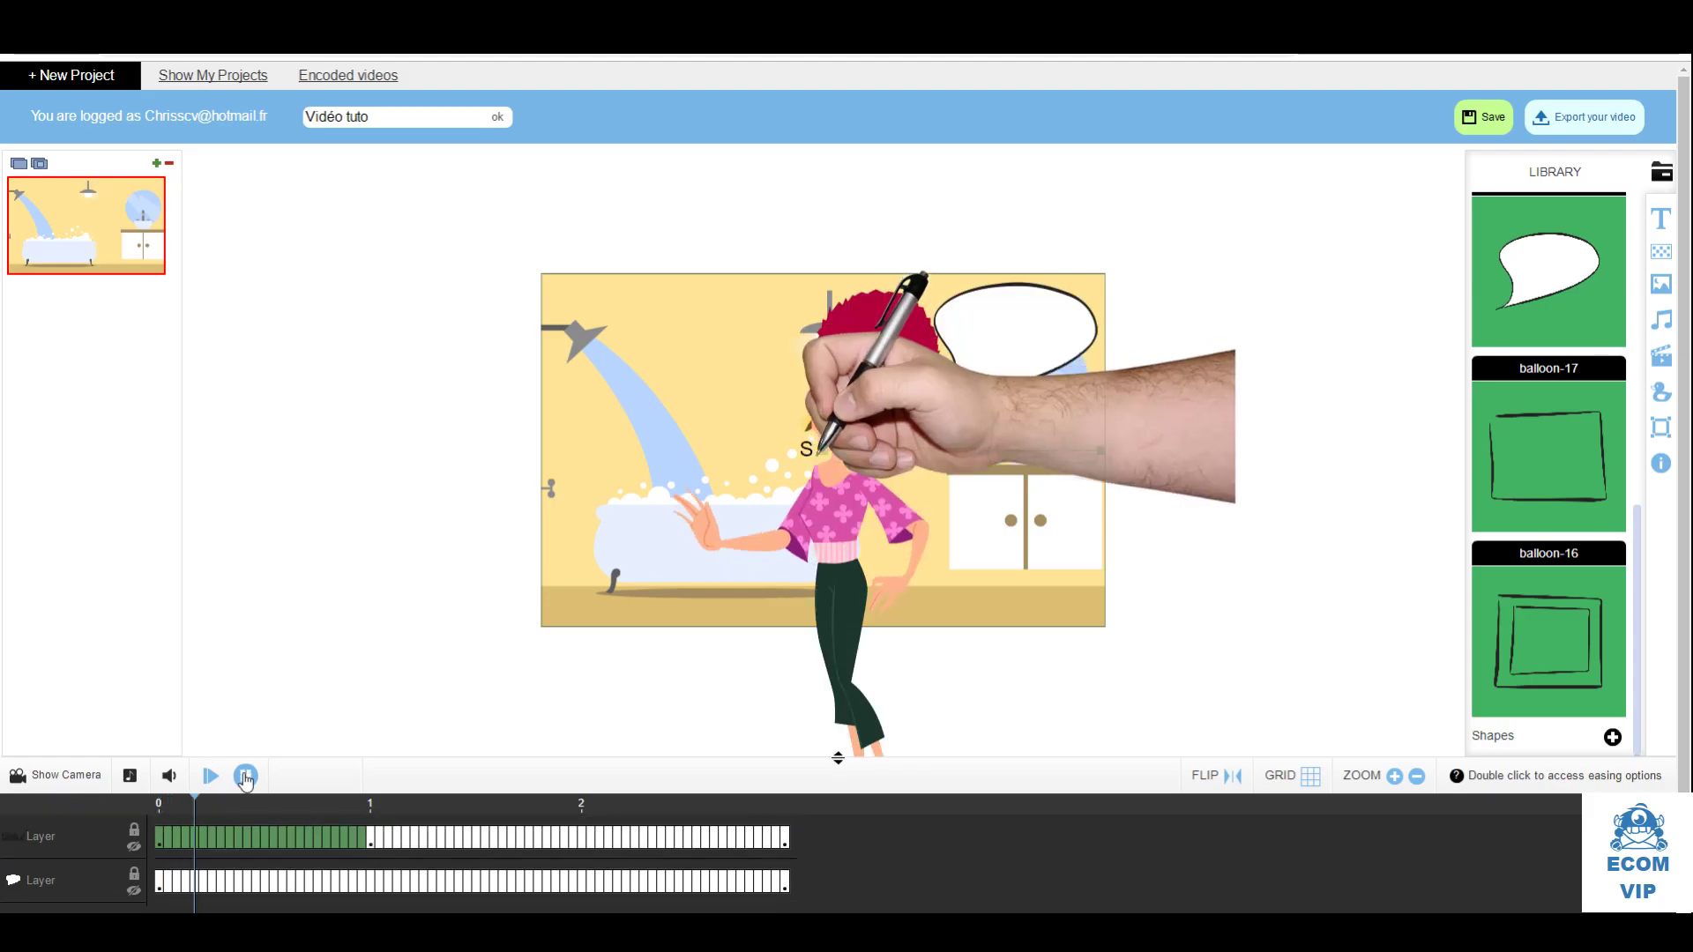
Reopen the "Salut" text for editing, set its enter effect to None and update the text
{"action": "double_click", "coordinate": [827, 455]}
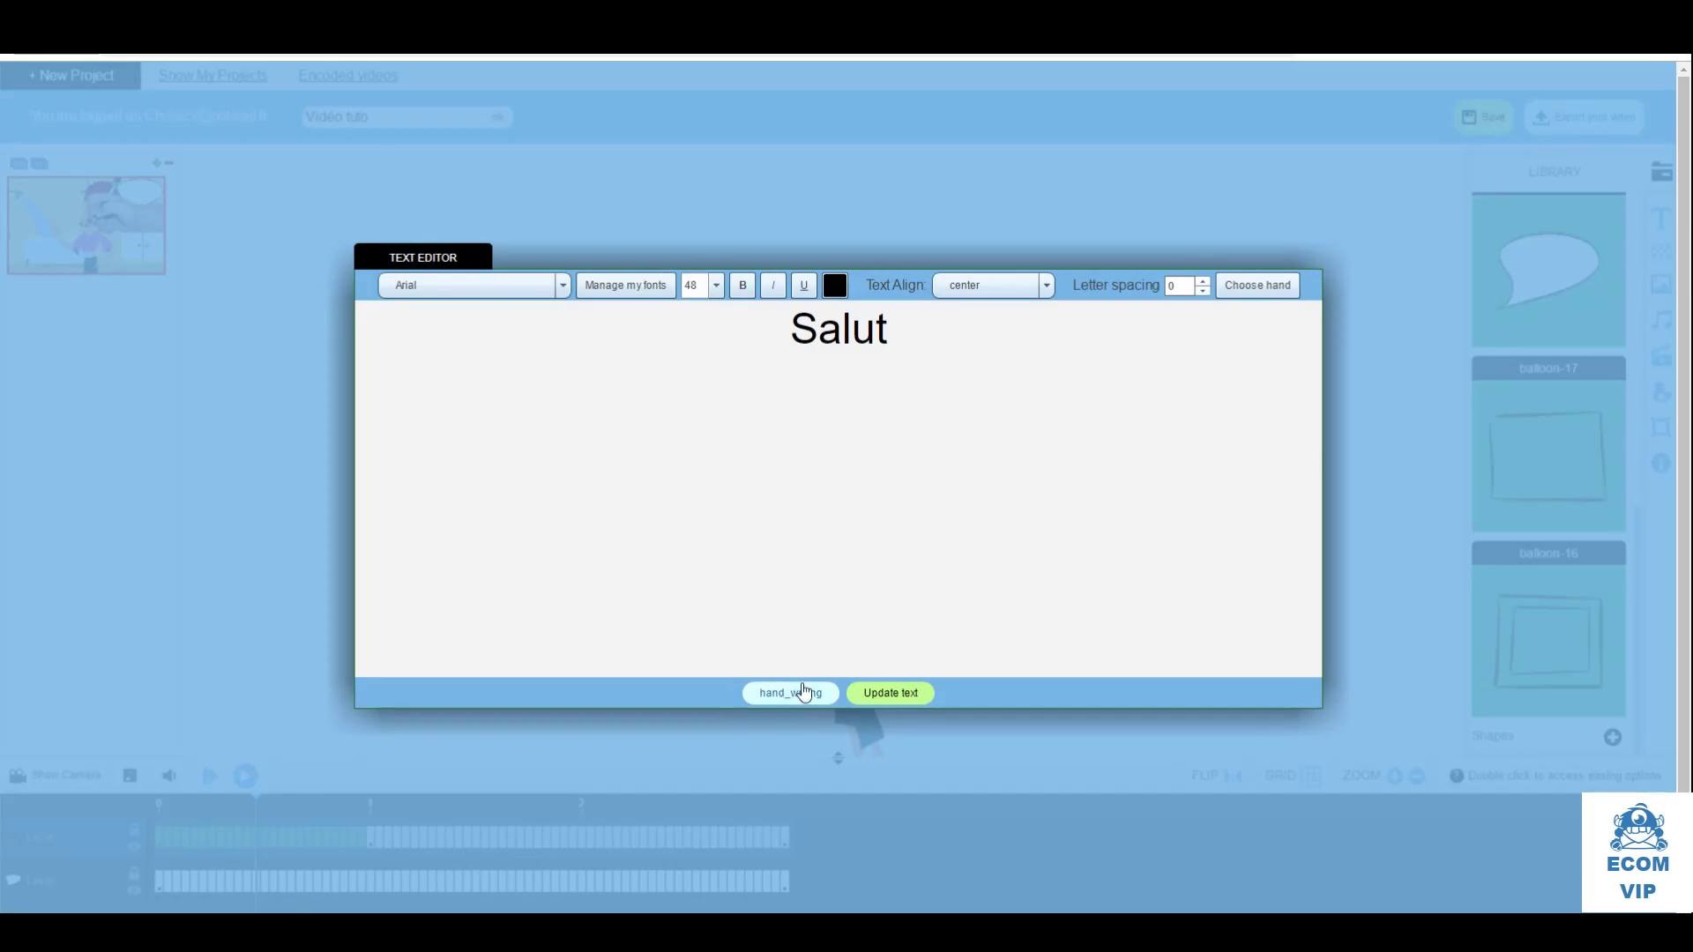
{"action": "left_click", "coordinate": [877, 696]}
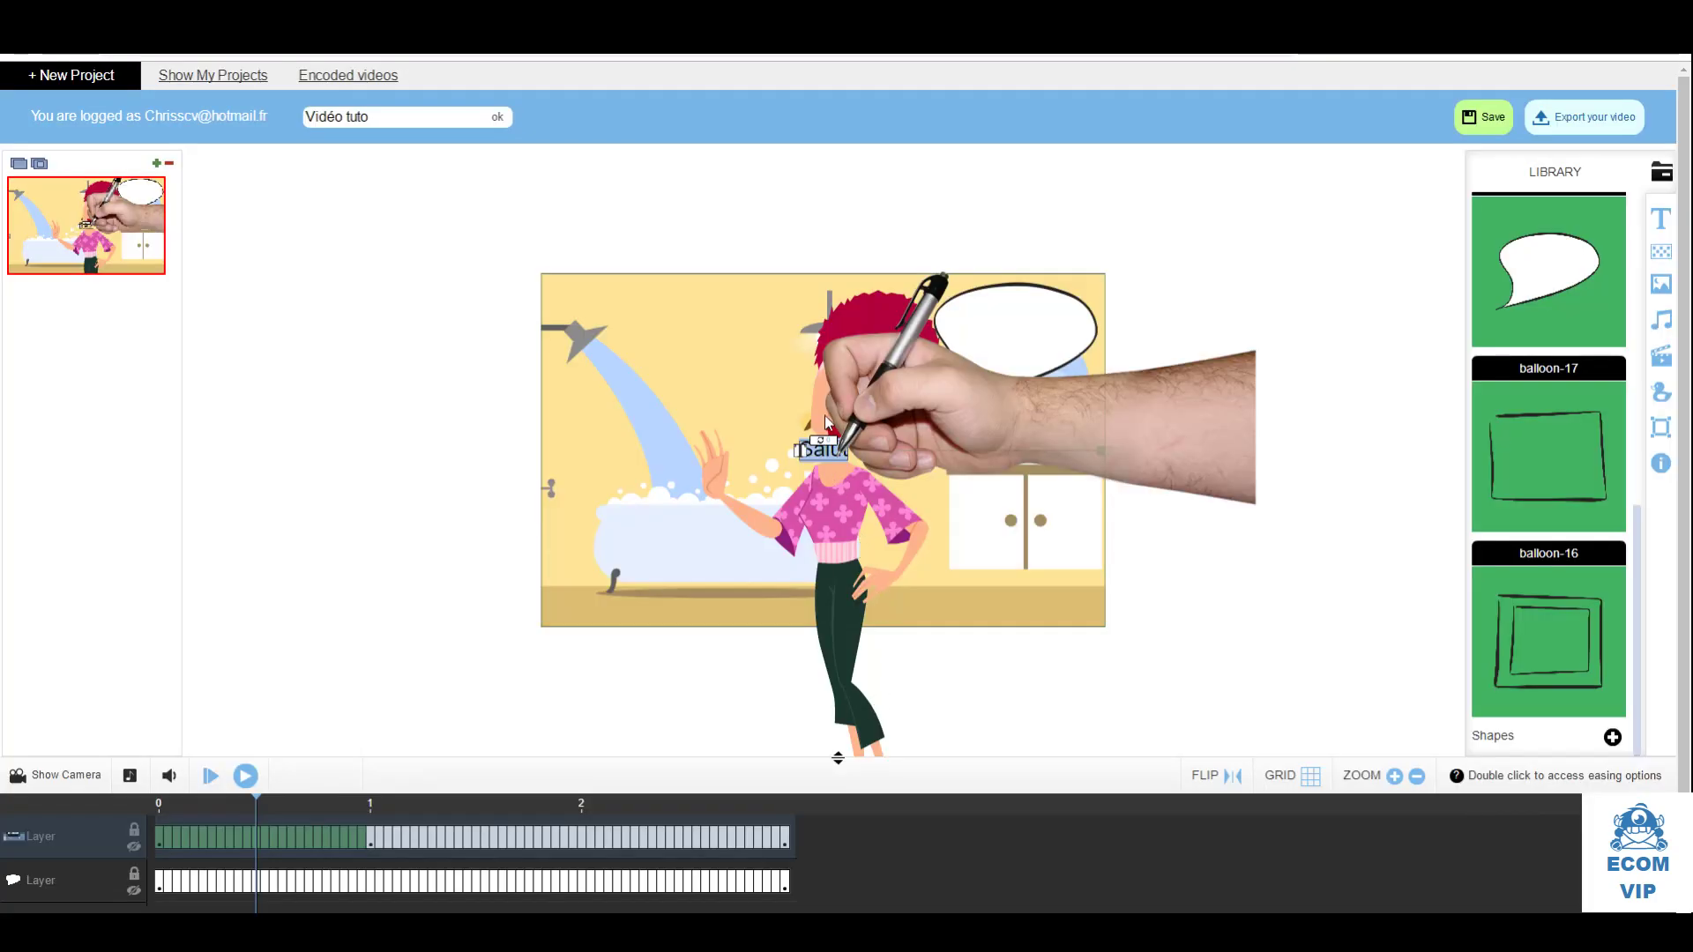
{"action": "double_click", "coordinate": [797, 455]}
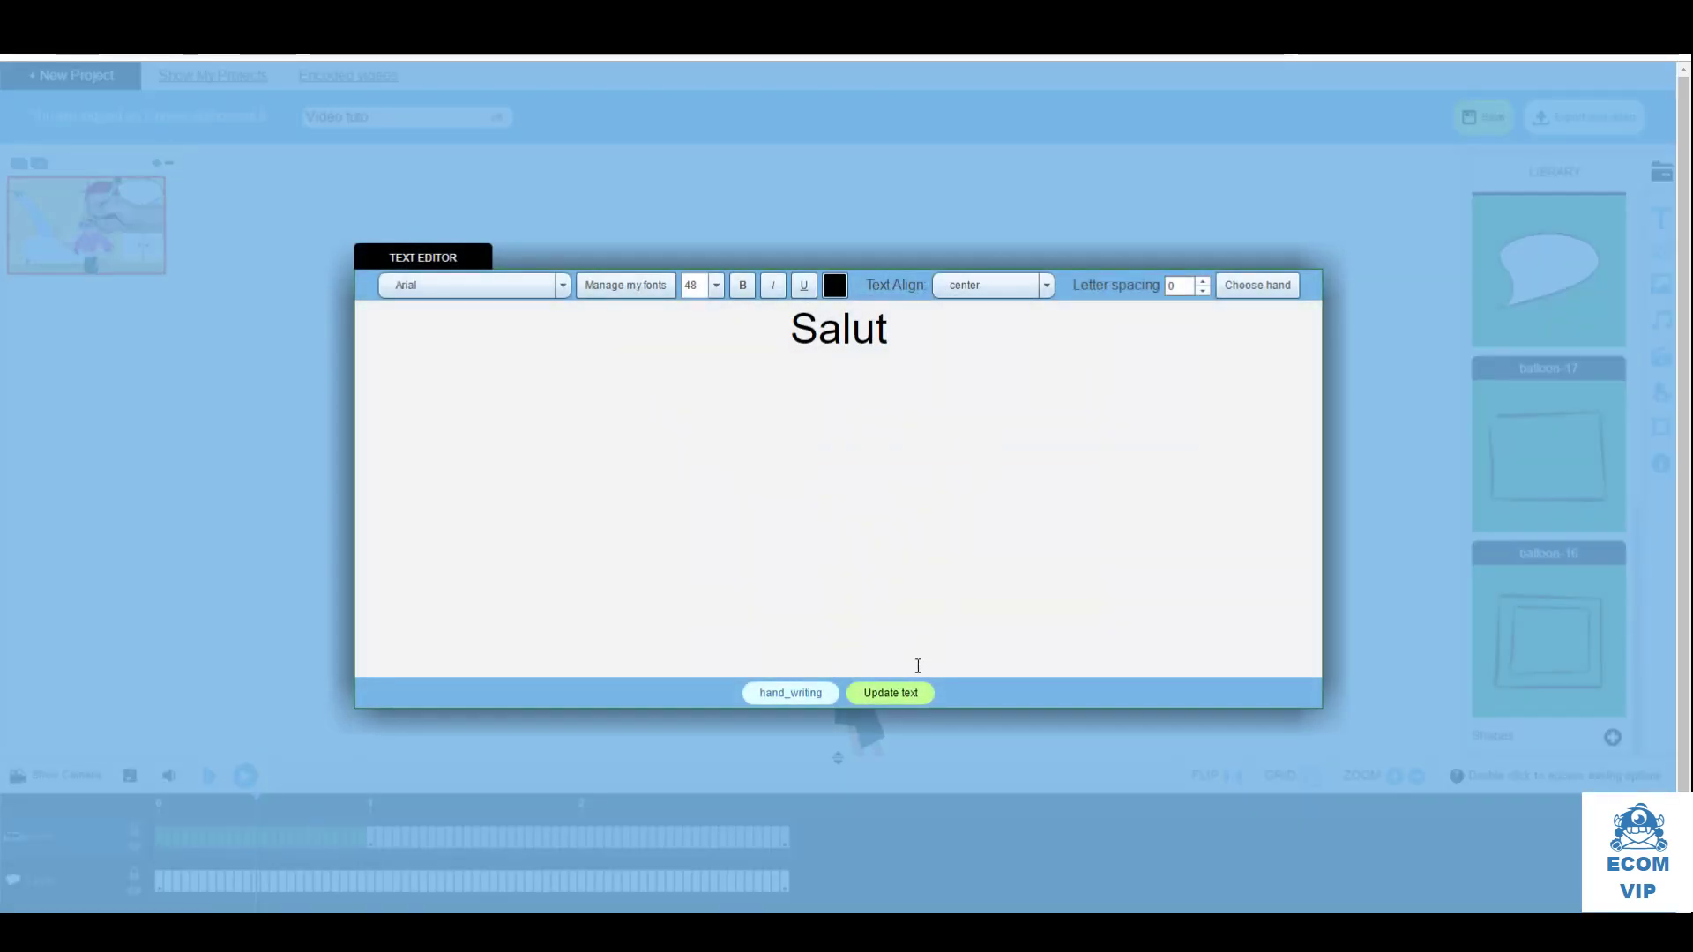
{"action": "left_click", "coordinate": [797, 697]}
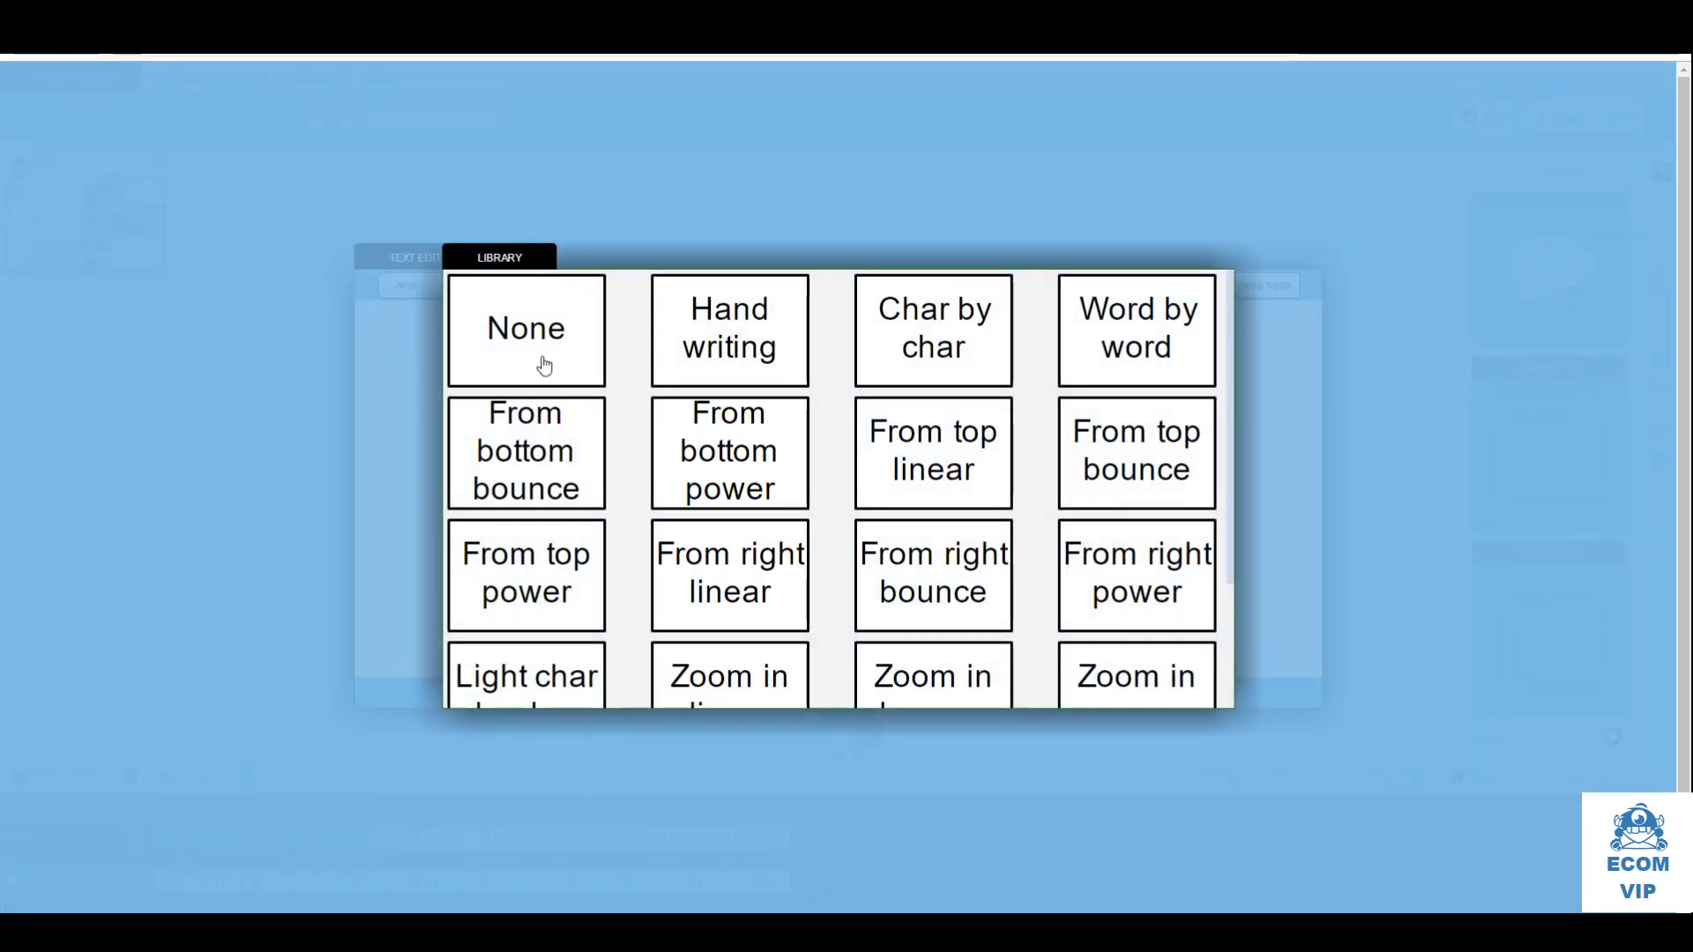
{"action": "left_click", "coordinate": [540, 365]}
{"action": "left_click", "coordinate": [869, 693]}
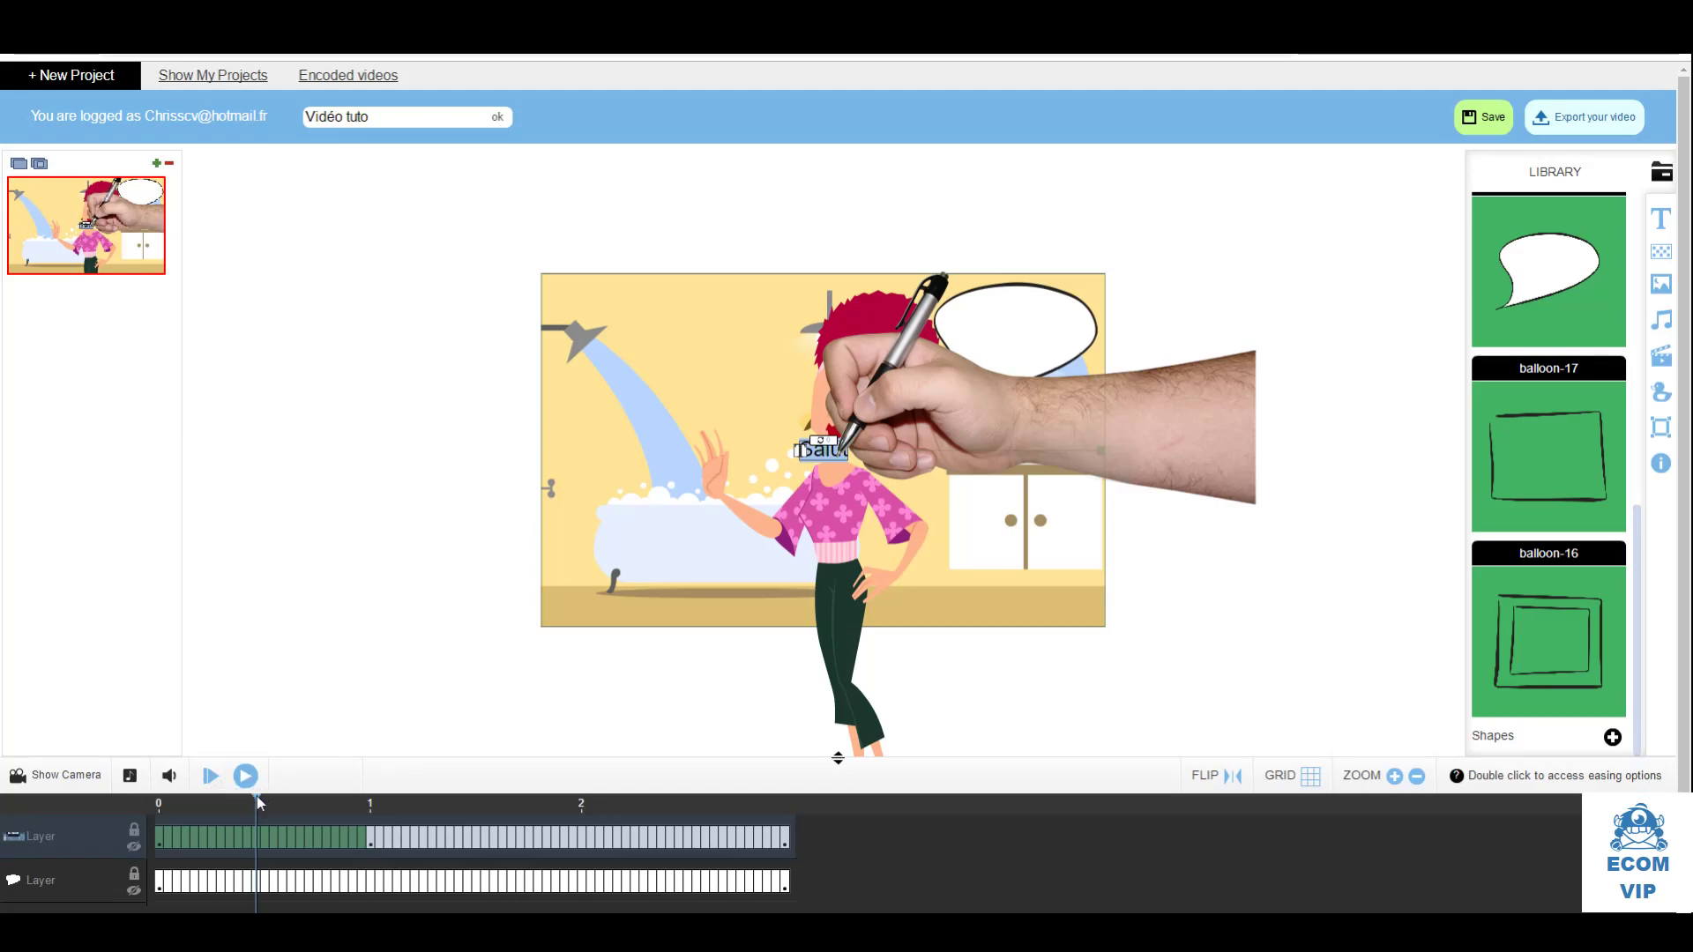
Play the scene from the start to check when "Salut" appears without the hand, and rewind to 0 seconds
{"action": "left_click_drag", "start_coordinate": [257, 796], "coordinate": [136, 797]}
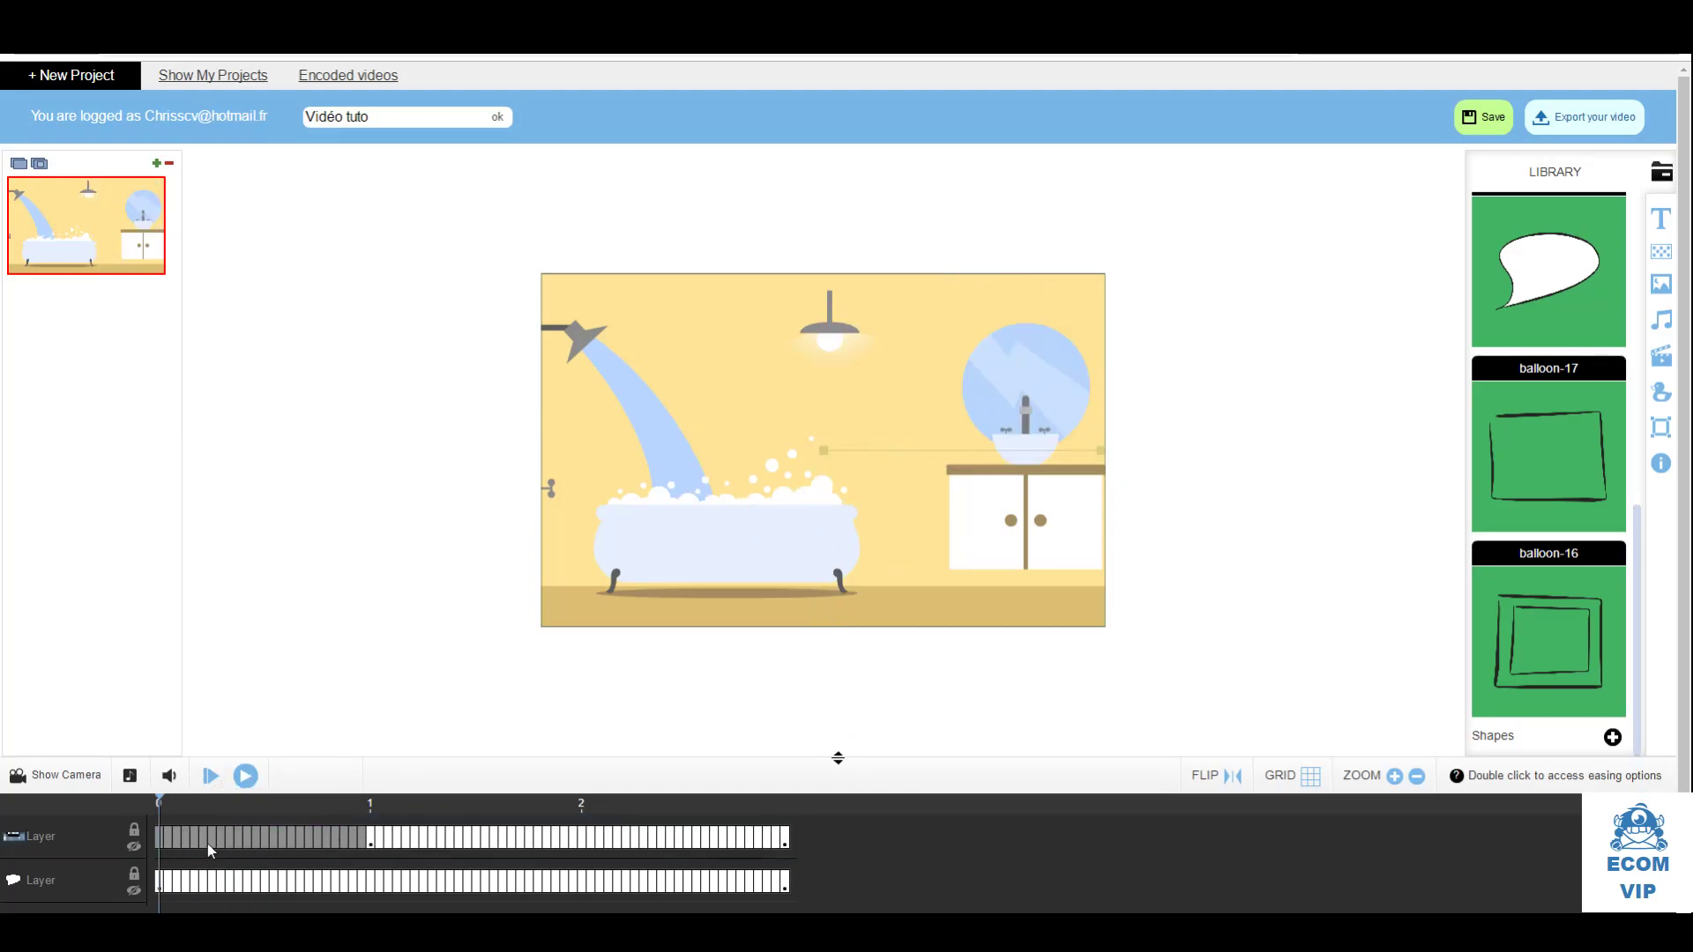
{"action": "left_click", "coordinate": [246, 776]}
{"action": "left_click", "coordinate": [246, 776]}
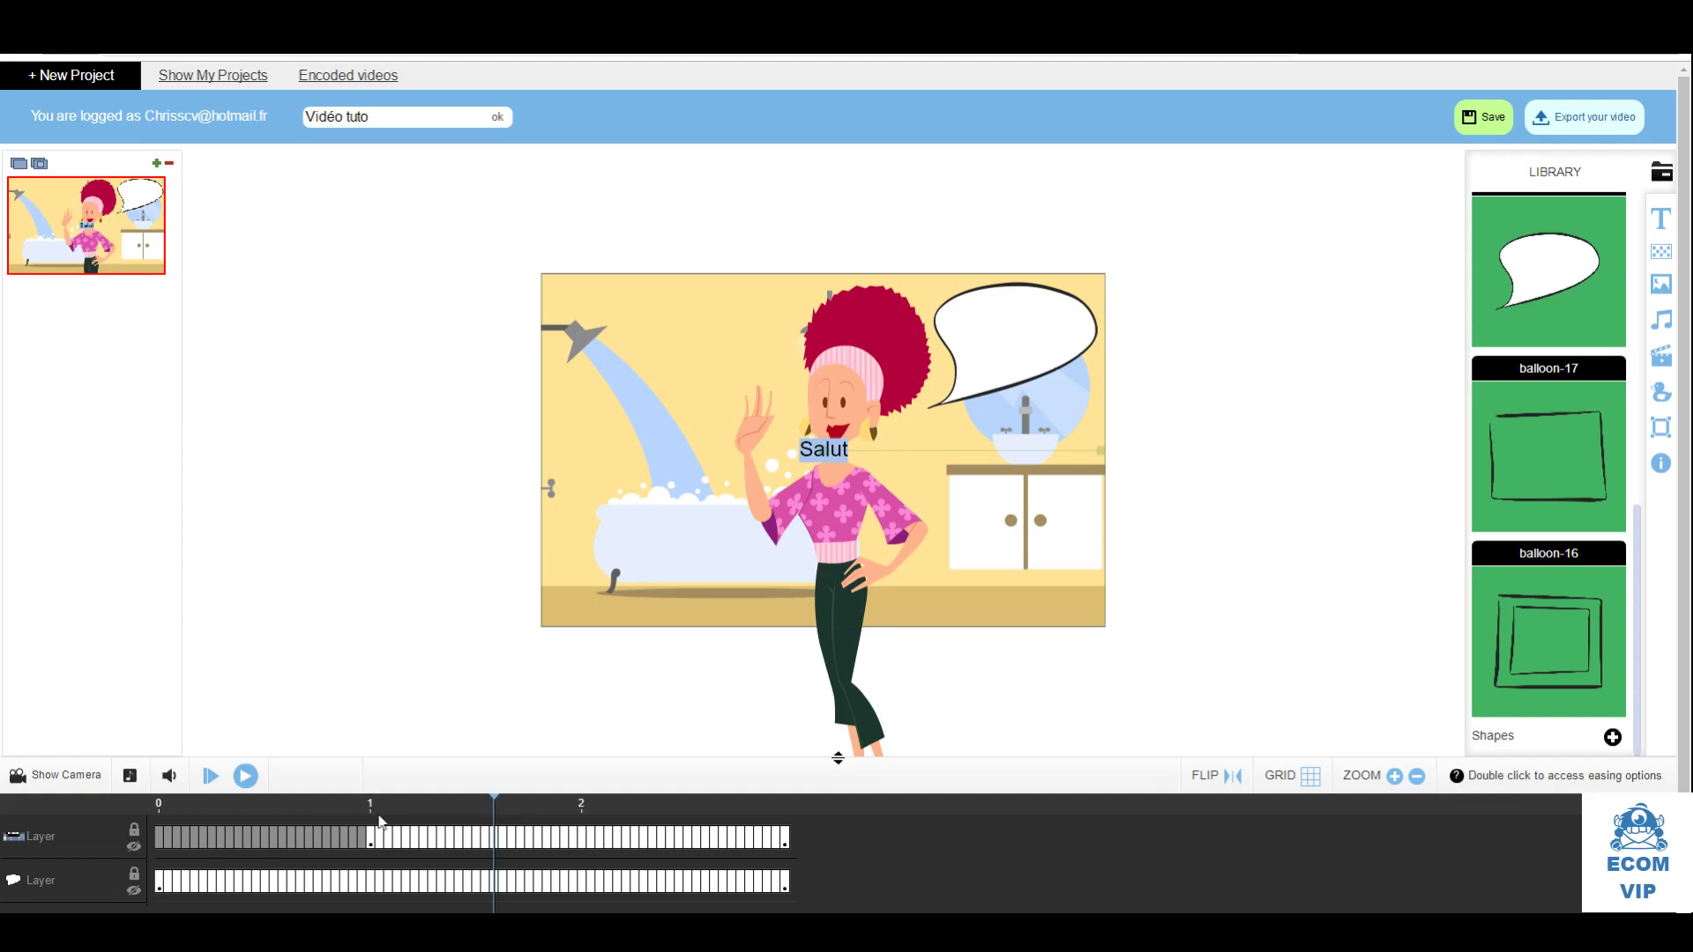
{"action": "left_click_drag", "start_coordinate": [491, 799], "coordinate": [82, 802]}
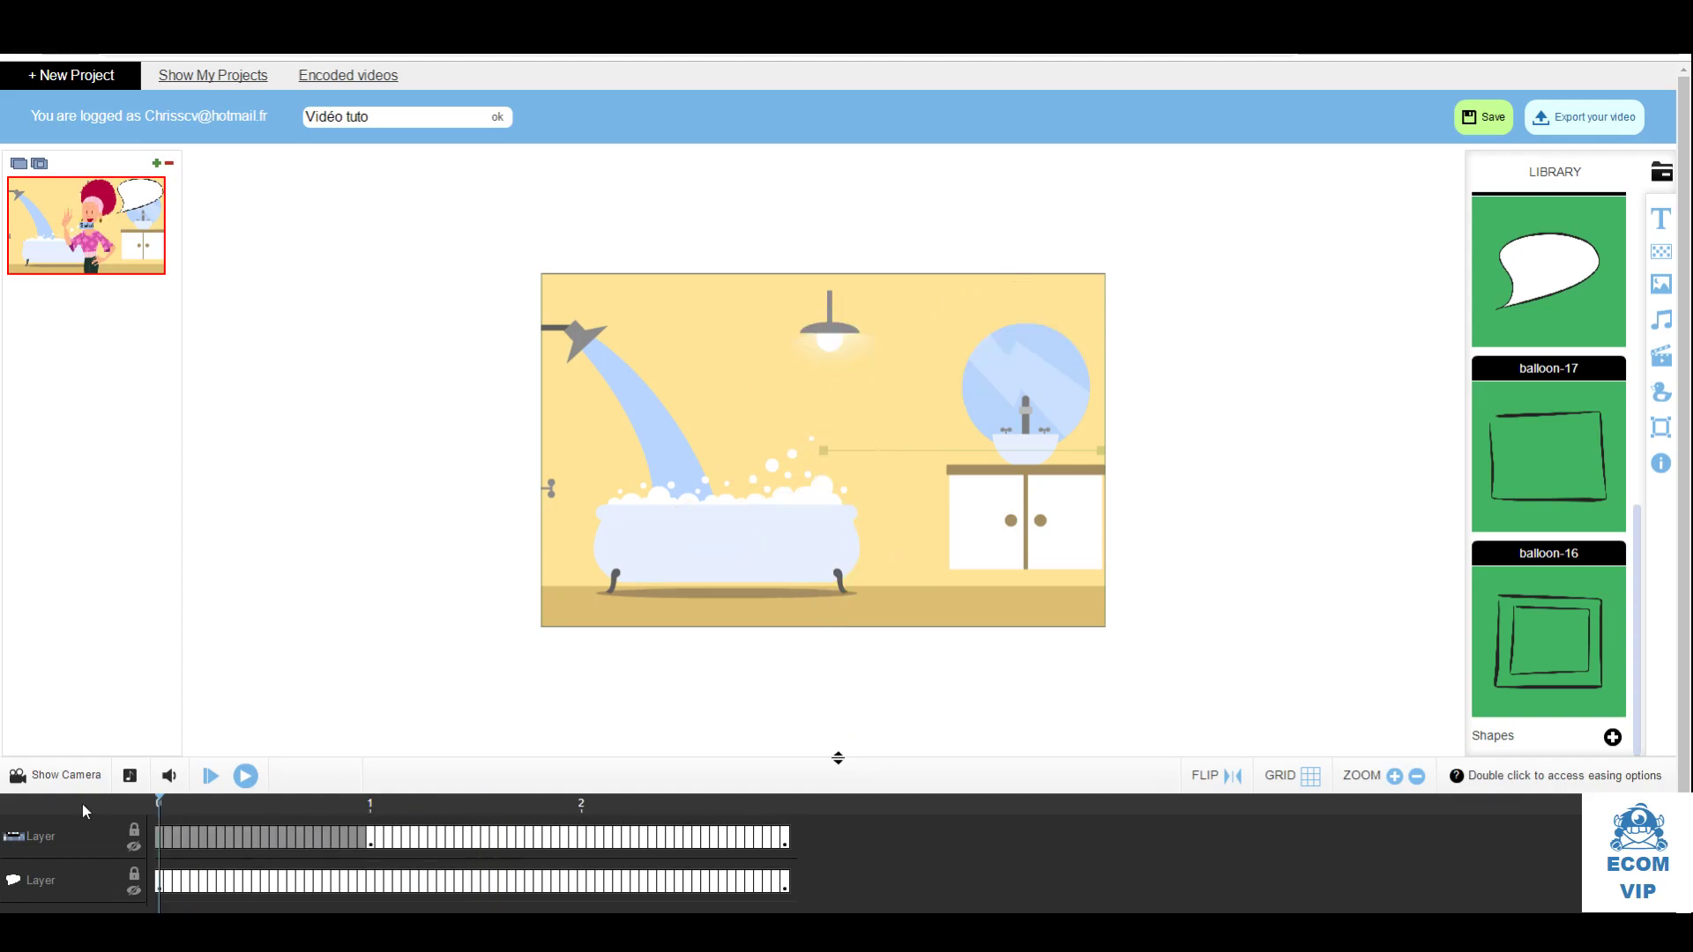
Set the "Salut" layer's start to 0 seconds and, just after the start, move the text into the speech bubble
{"action": "left_click_drag", "start_coordinate": [372, 845], "coordinate": [157, 842]}
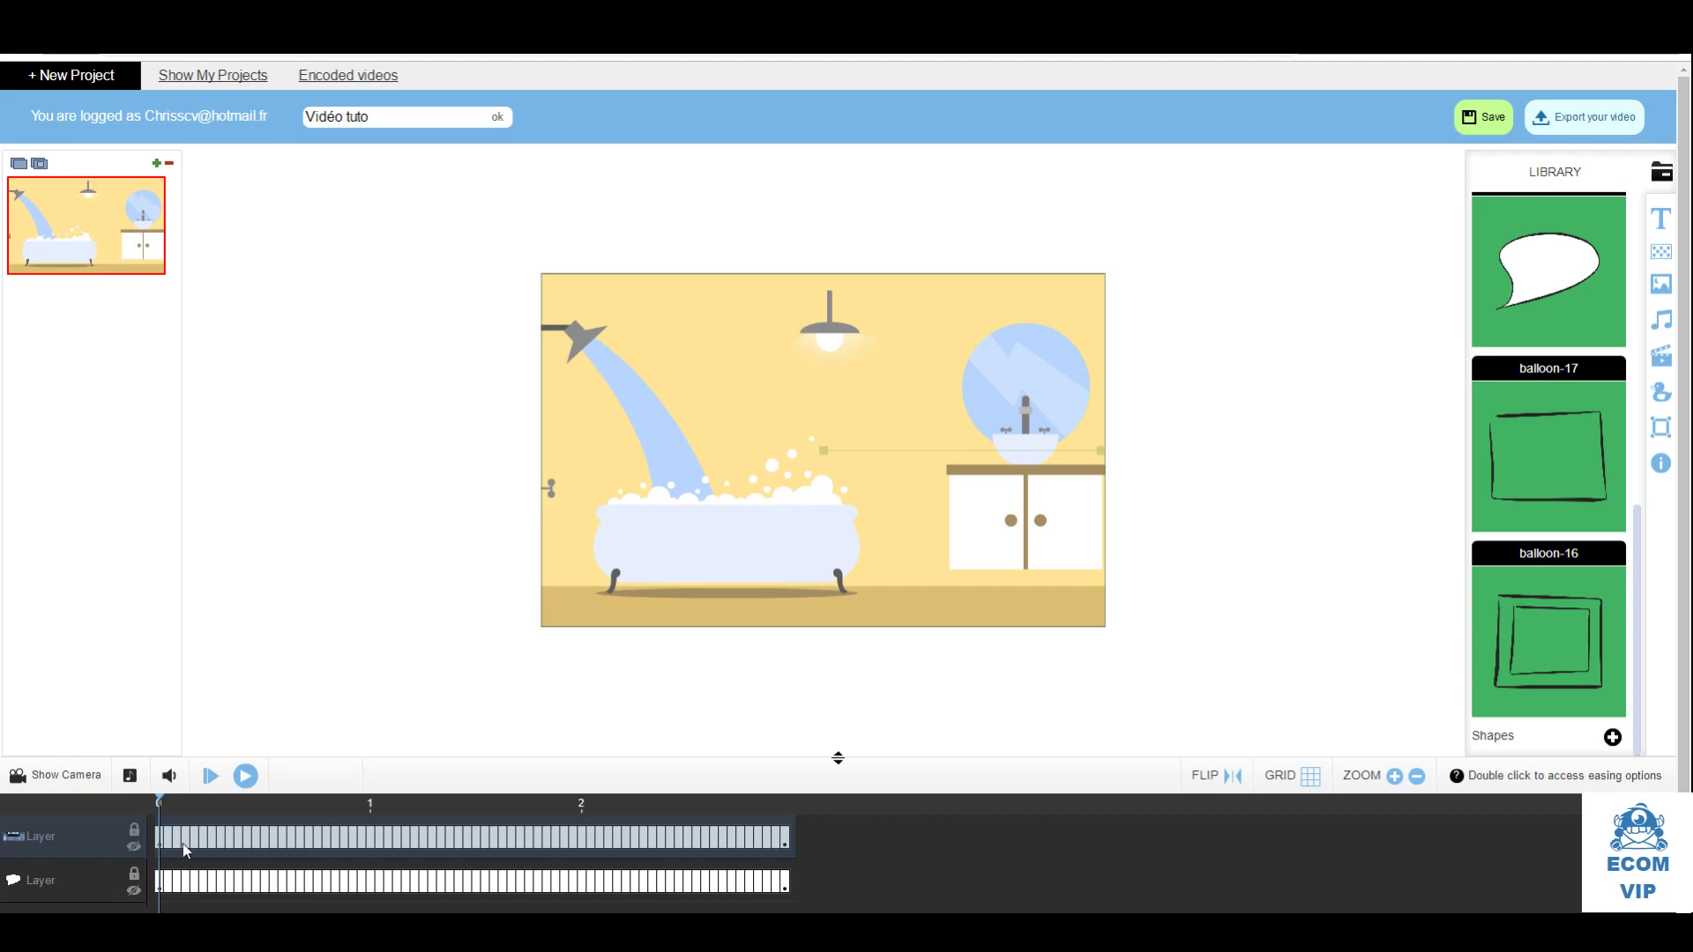
{"action": "left_click", "coordinate": [221, 799]}
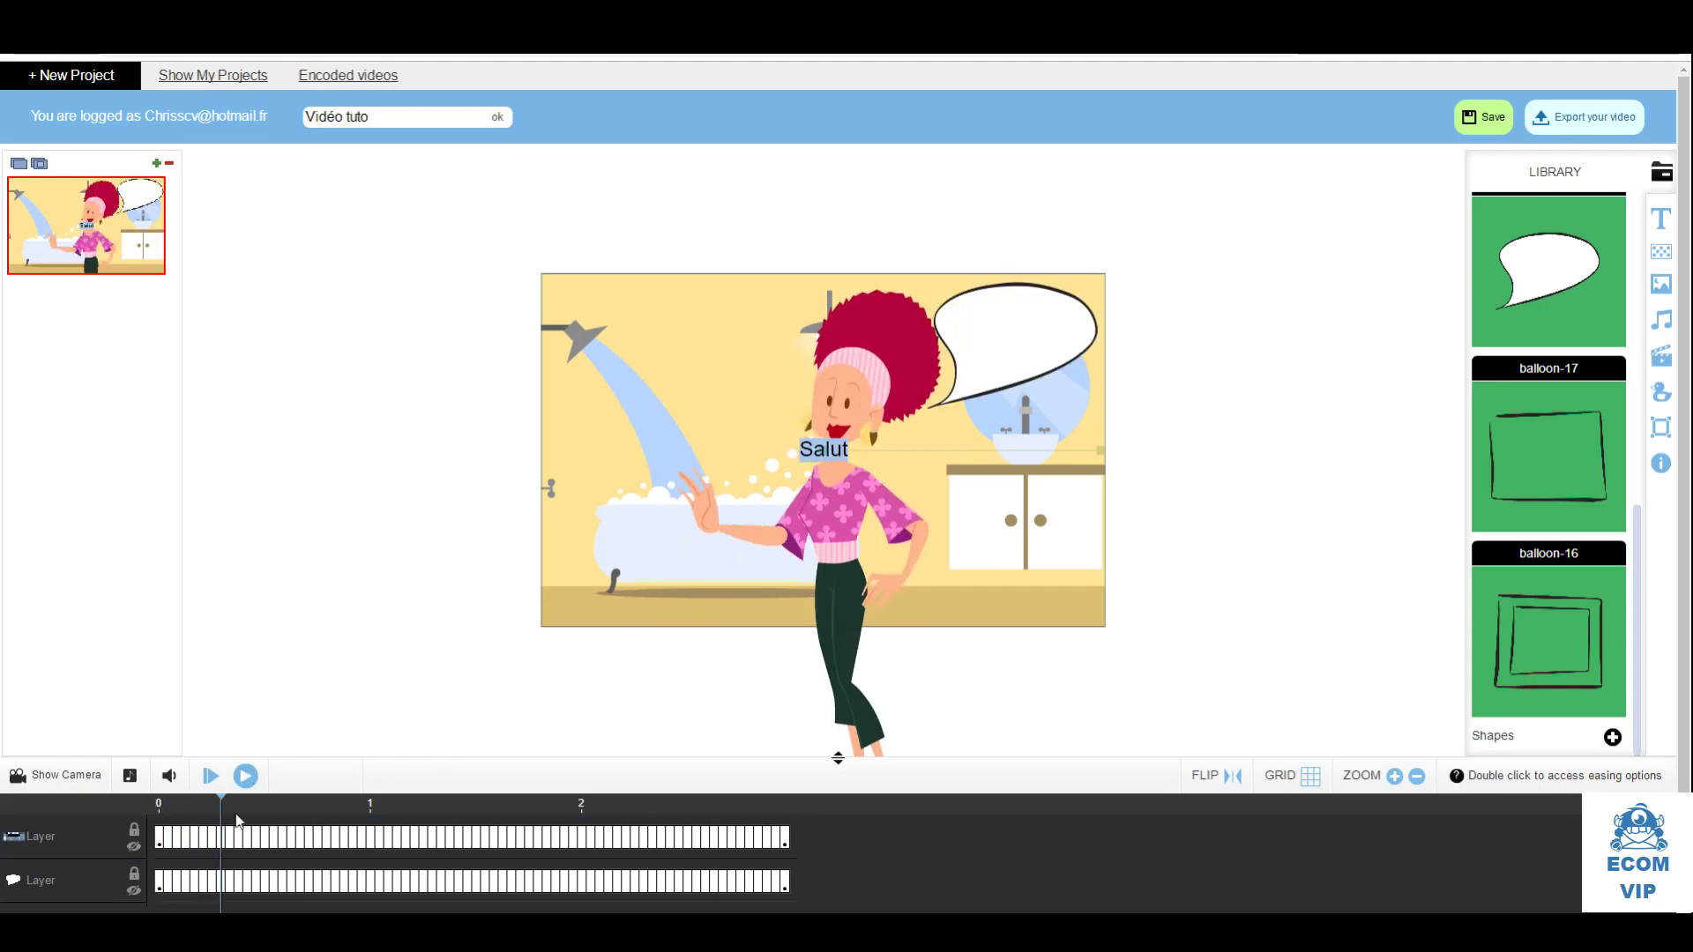
{"action": "left_click_drag", "start_coordinate": [221, 797], "coordinate": [176, 805]}
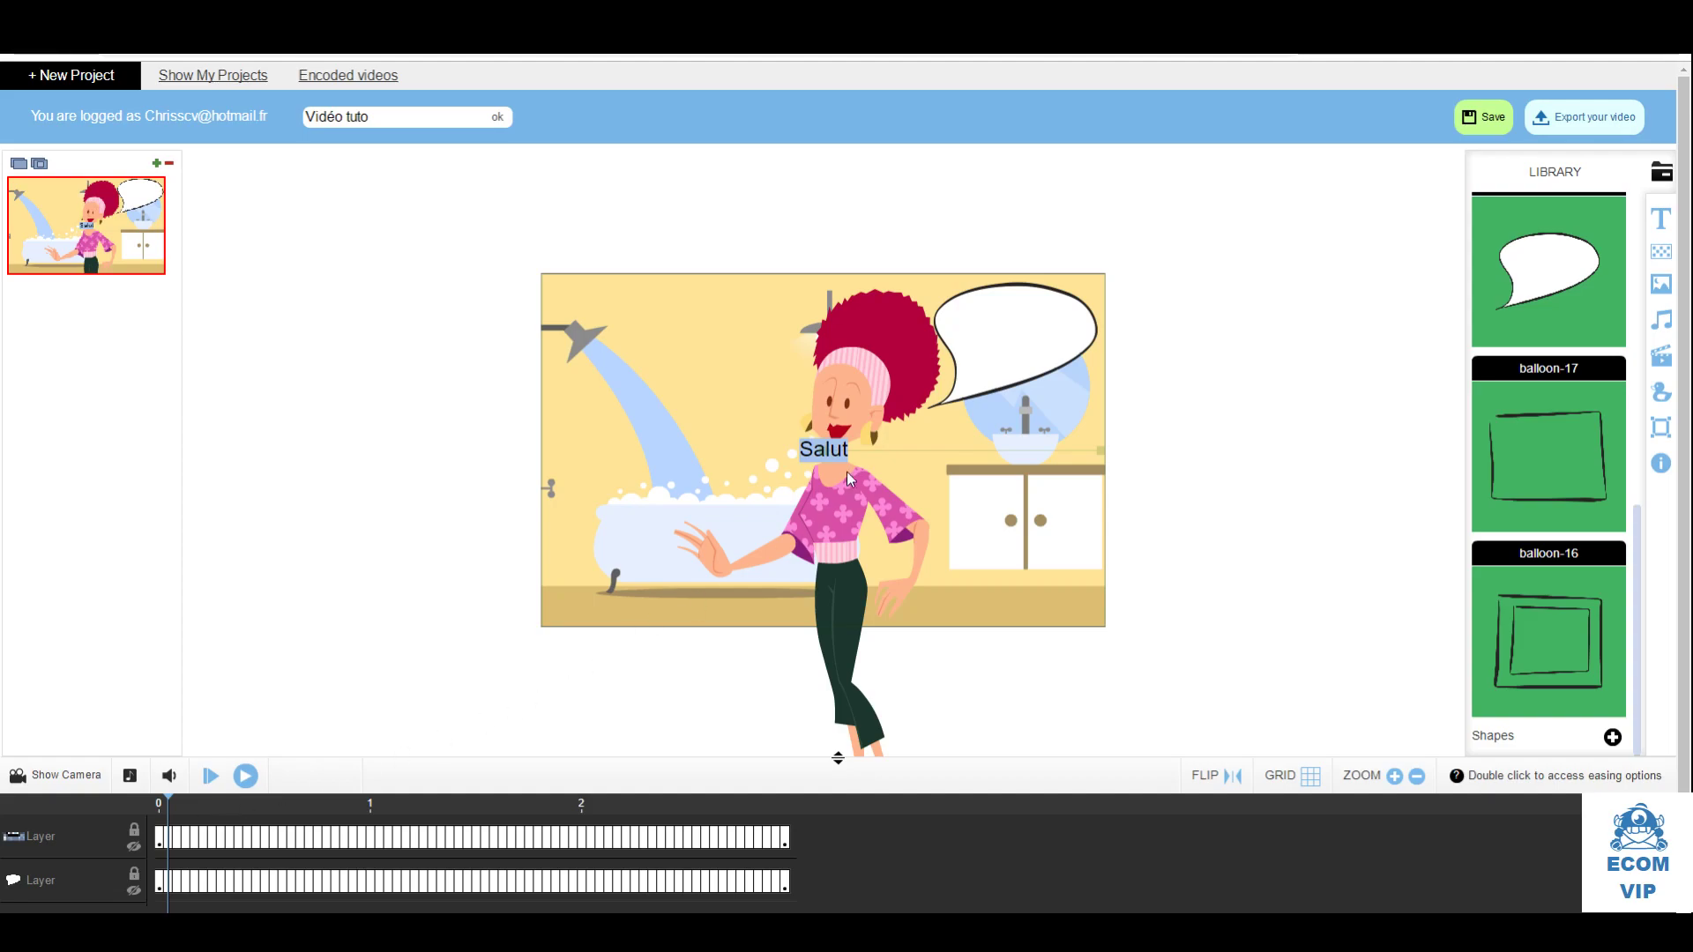
{"action": "left_click", "coordinate": [822, 459]}
{"action": "left_click", "coordinate": [844, 454]}
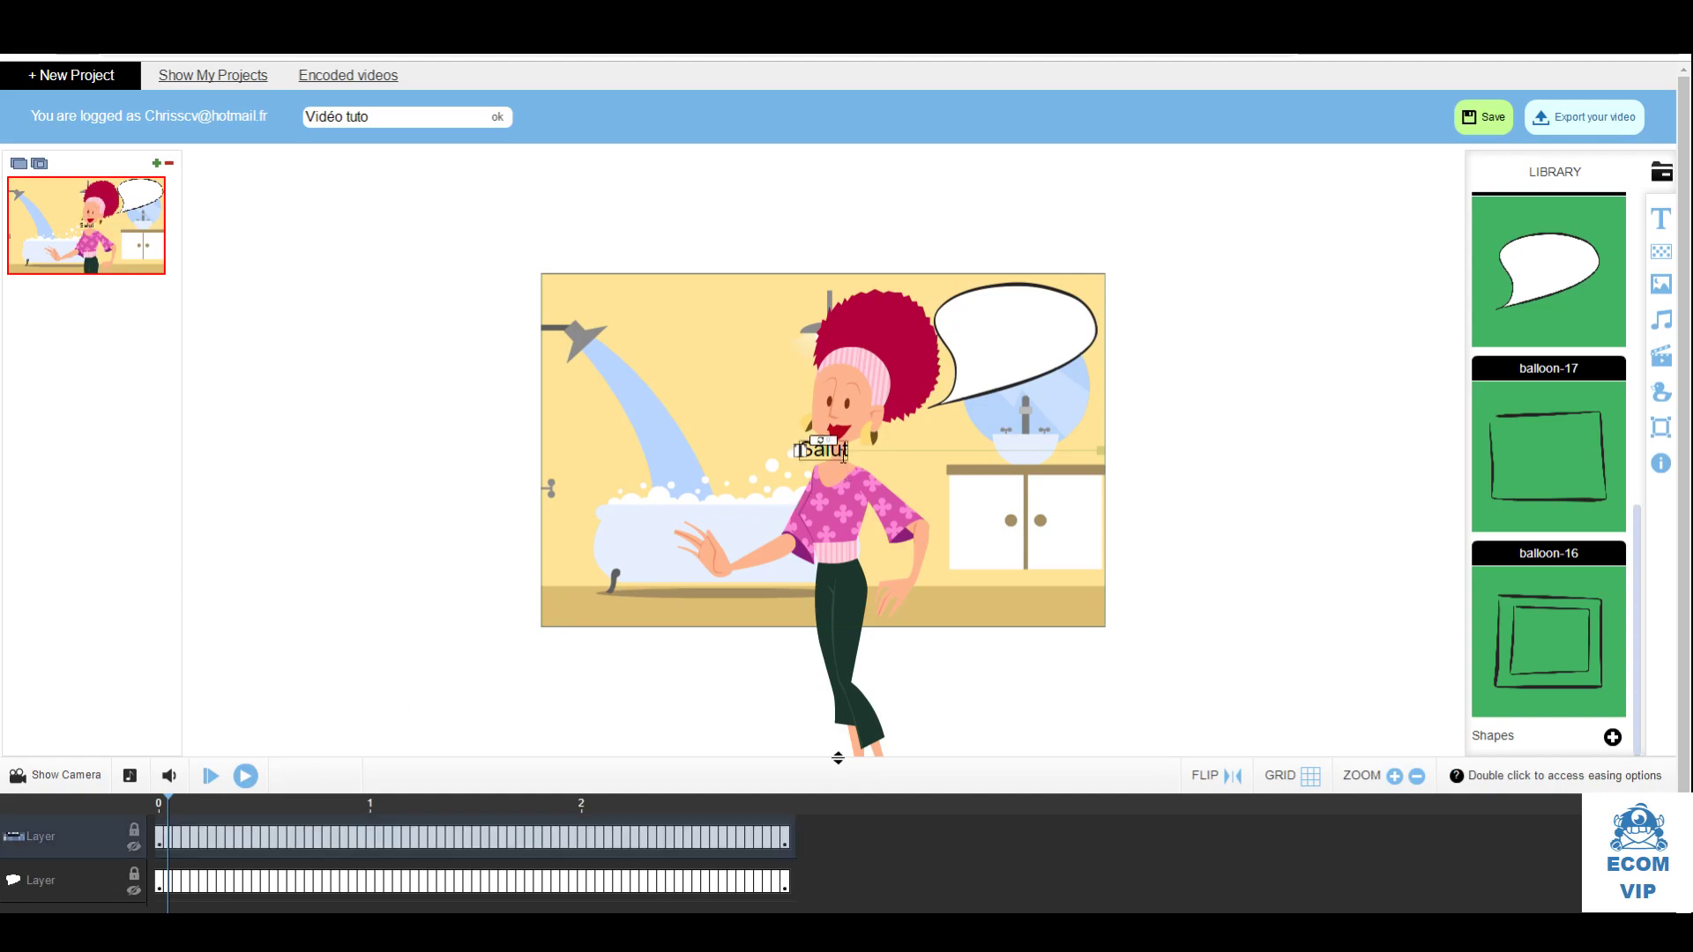
{"action": "left_click_drag", "start_coordinate": [822, 456], "coordinate": [1019, 343]}
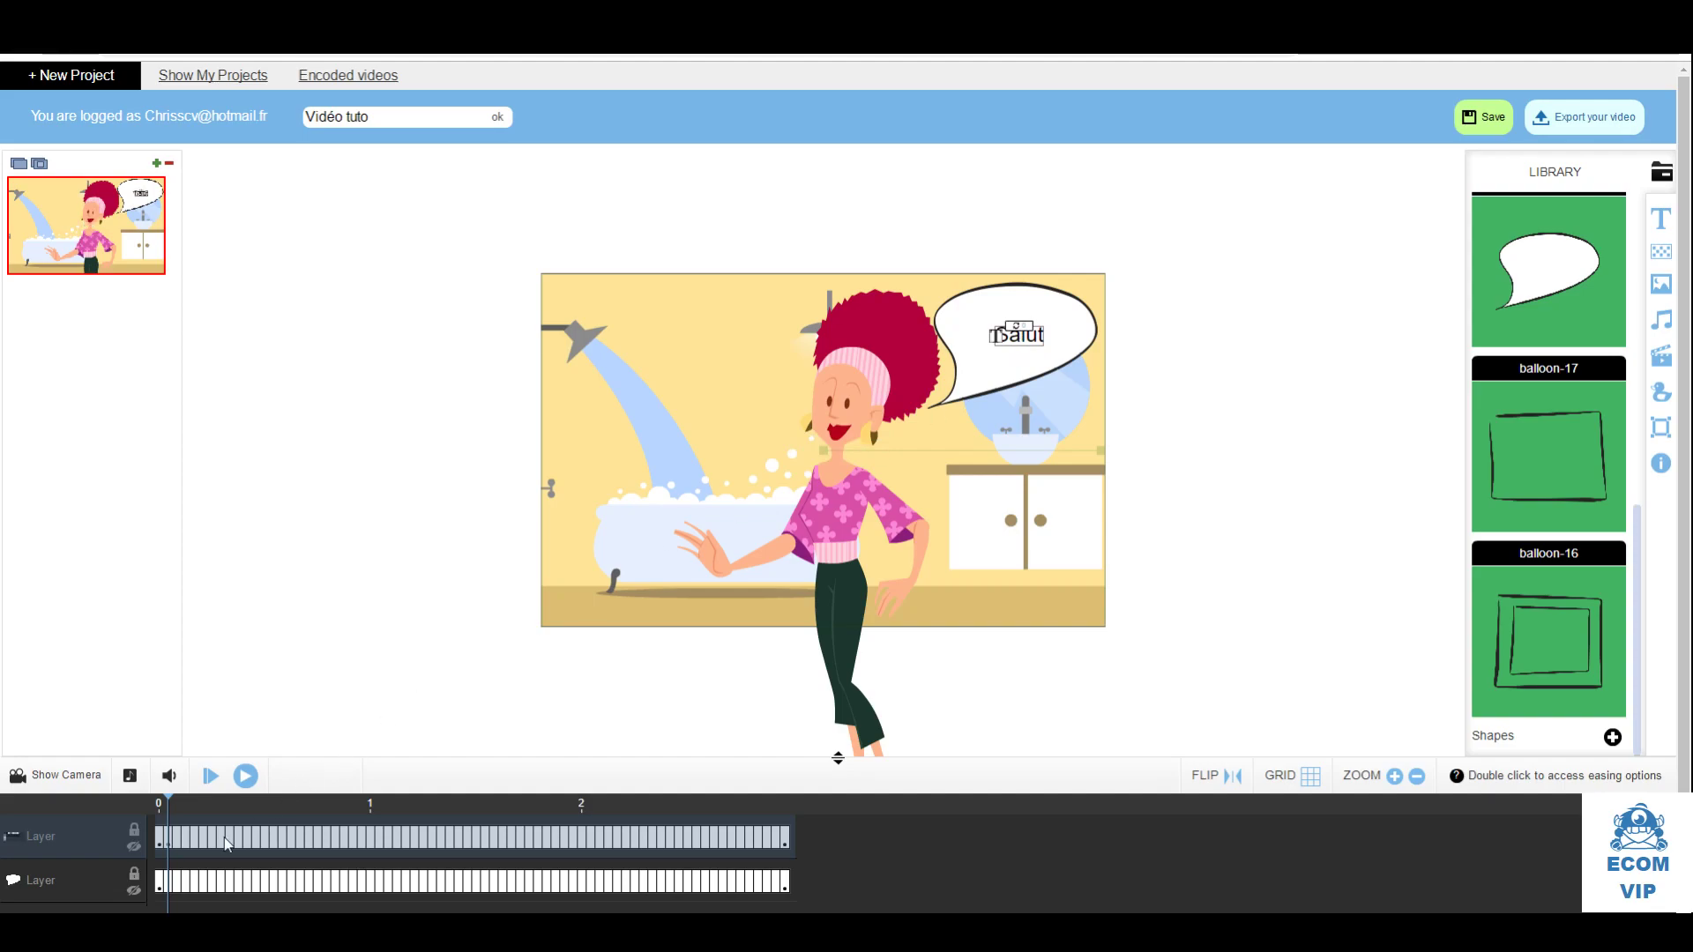
Replay the opening of the scene several times to examine how "Salut" enters the speech bubble
{"action": "left_click", "coordinate": [172, 804]}
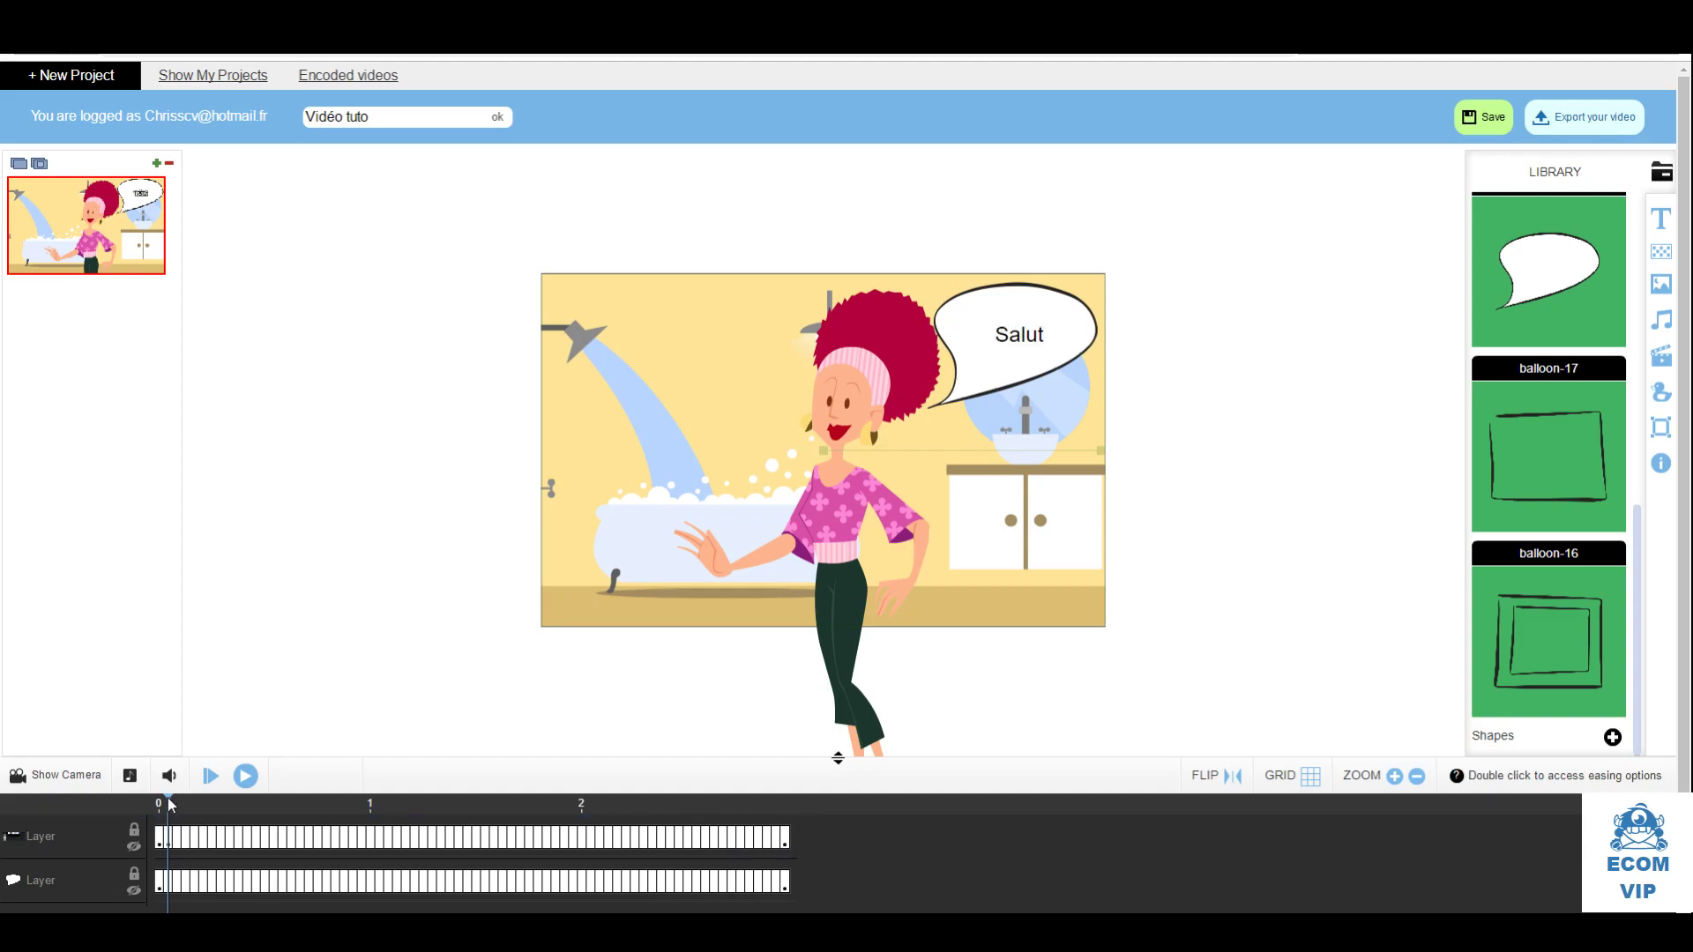
{"action": "left_click", "coordinate": [164, 799]}
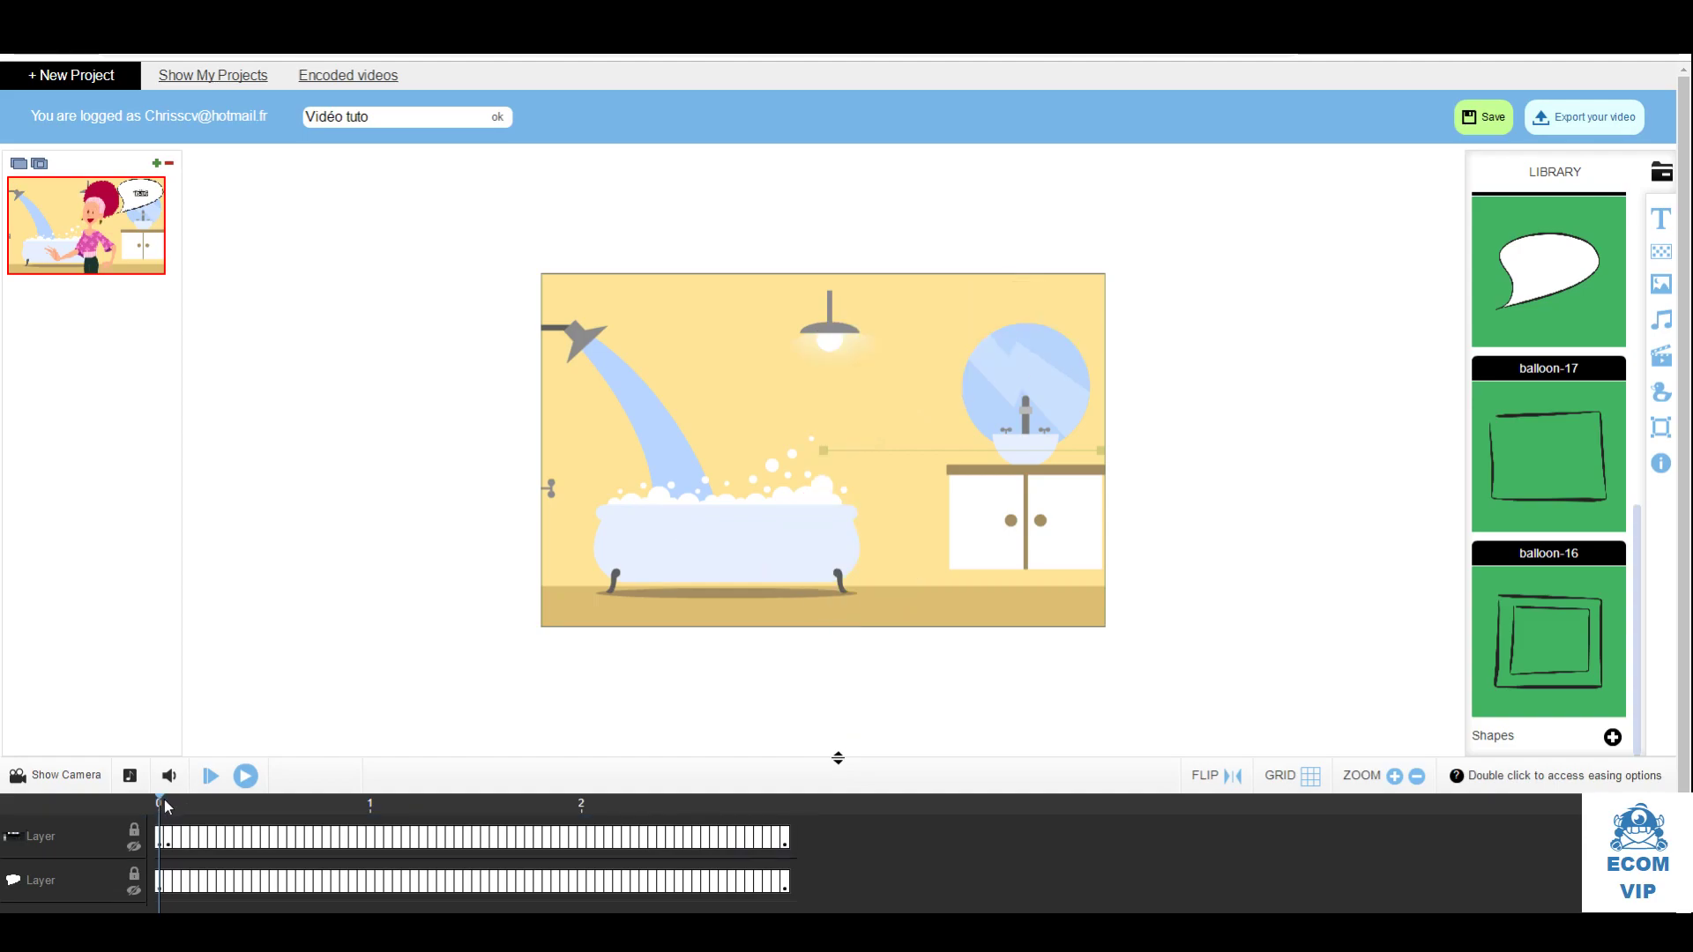
{"action": "left_click", "coordinate": [246, 778]}
{"action": "left_click", "coordinate": [246, 777]}
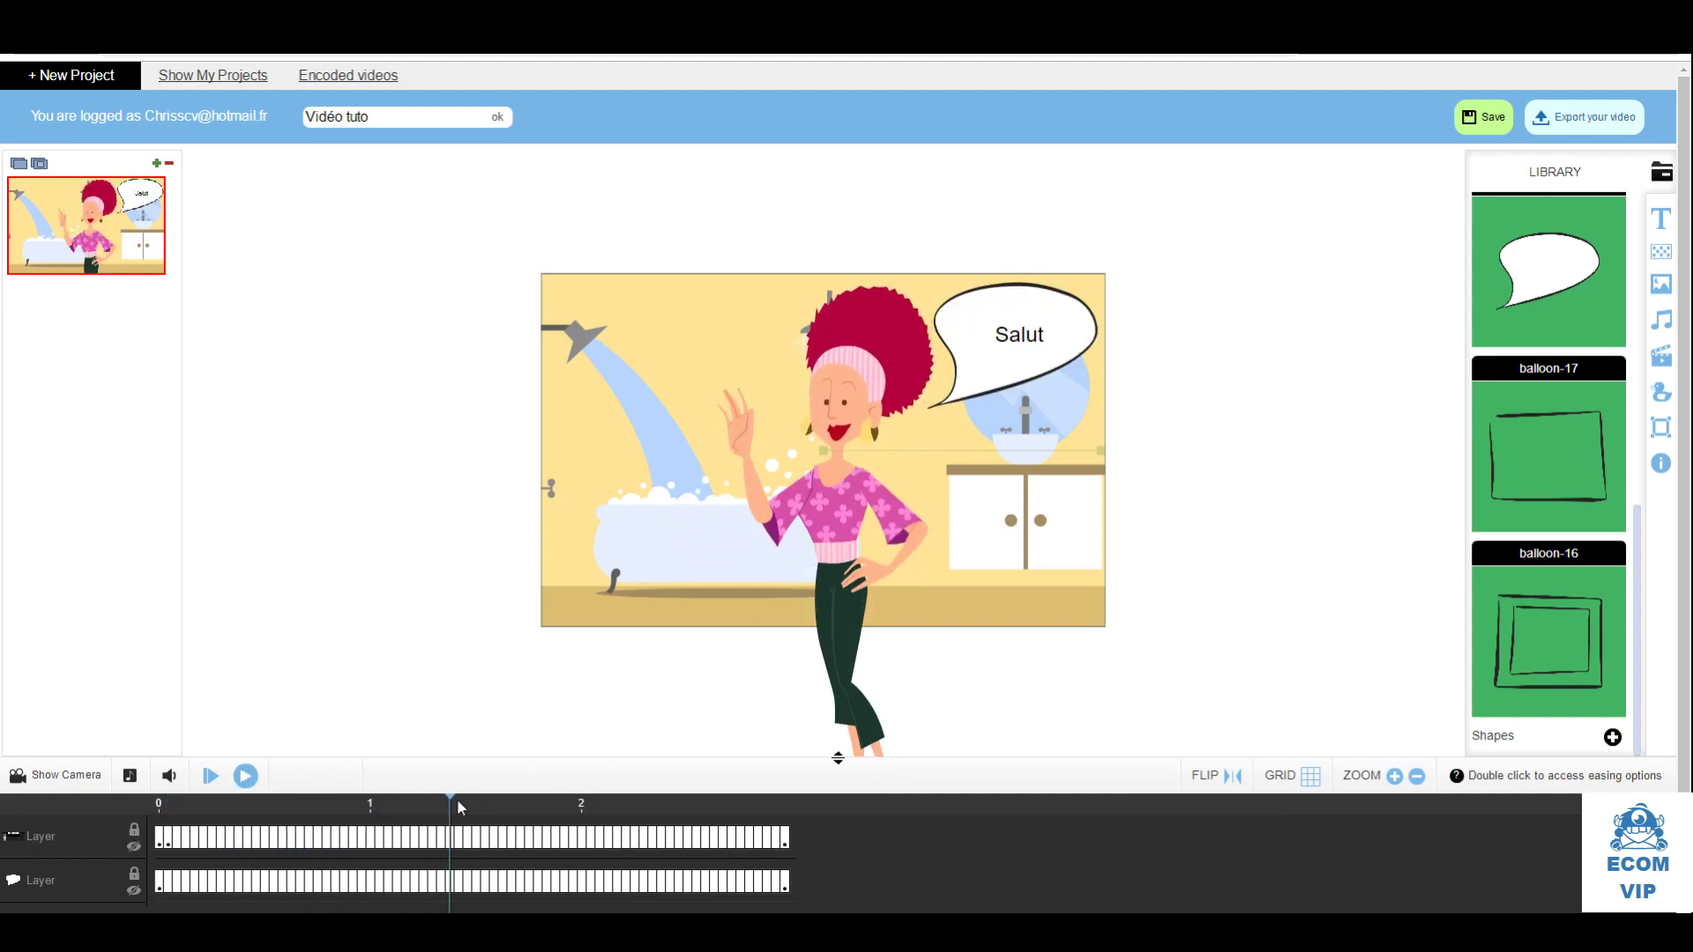
{"action": "left_click_drag", "start_coordinate": [451, 802], "coordinate": [176, 821]}
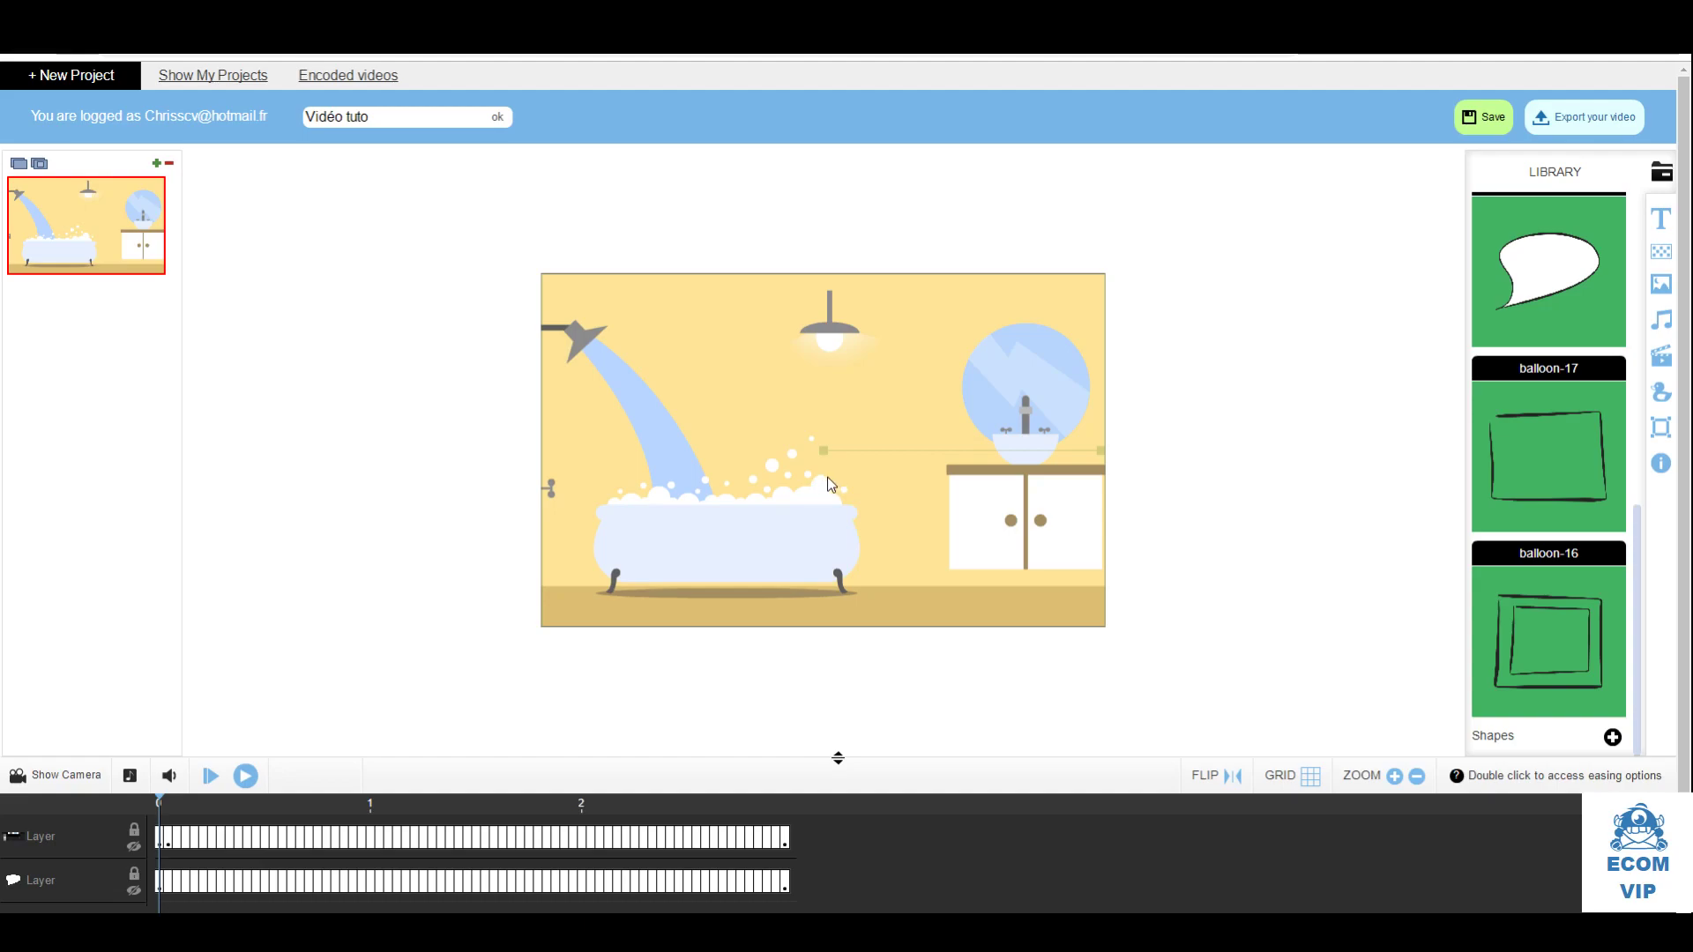
{"action": "left_click", "coordinate": [246, 777]}
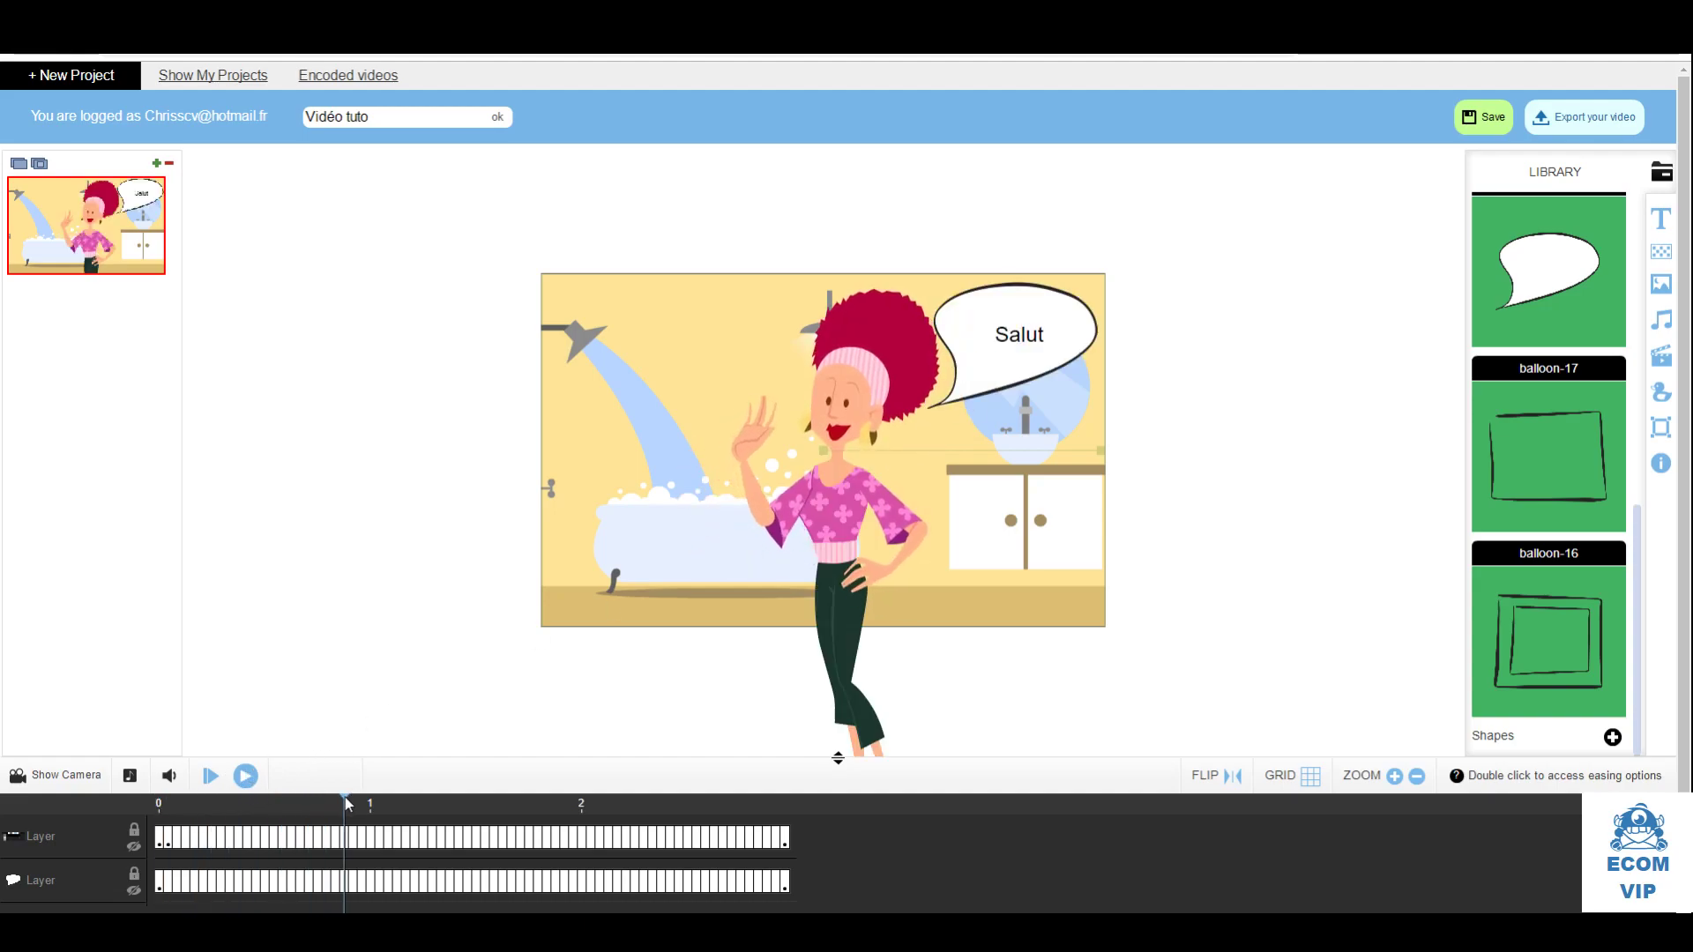
{"action": "left_click", "coordinate": [158, 806]}
{"action": "left_click", "coordinate": [245, 781]}
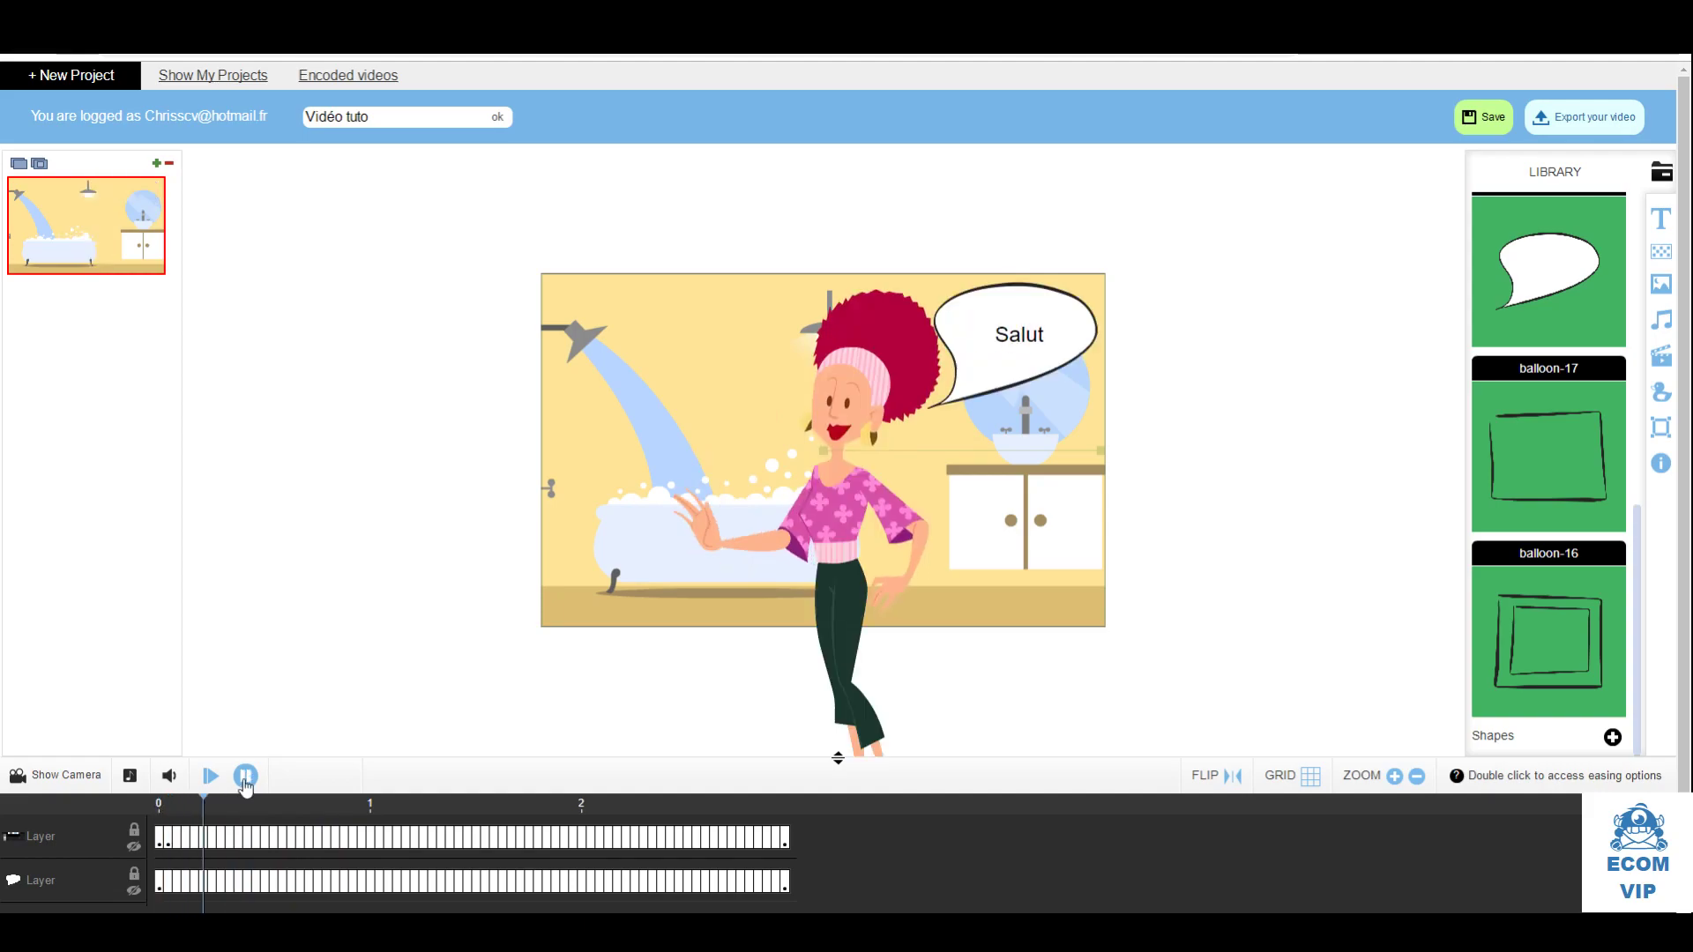
{"action": "left_click", "coordinate": [245, 782]}
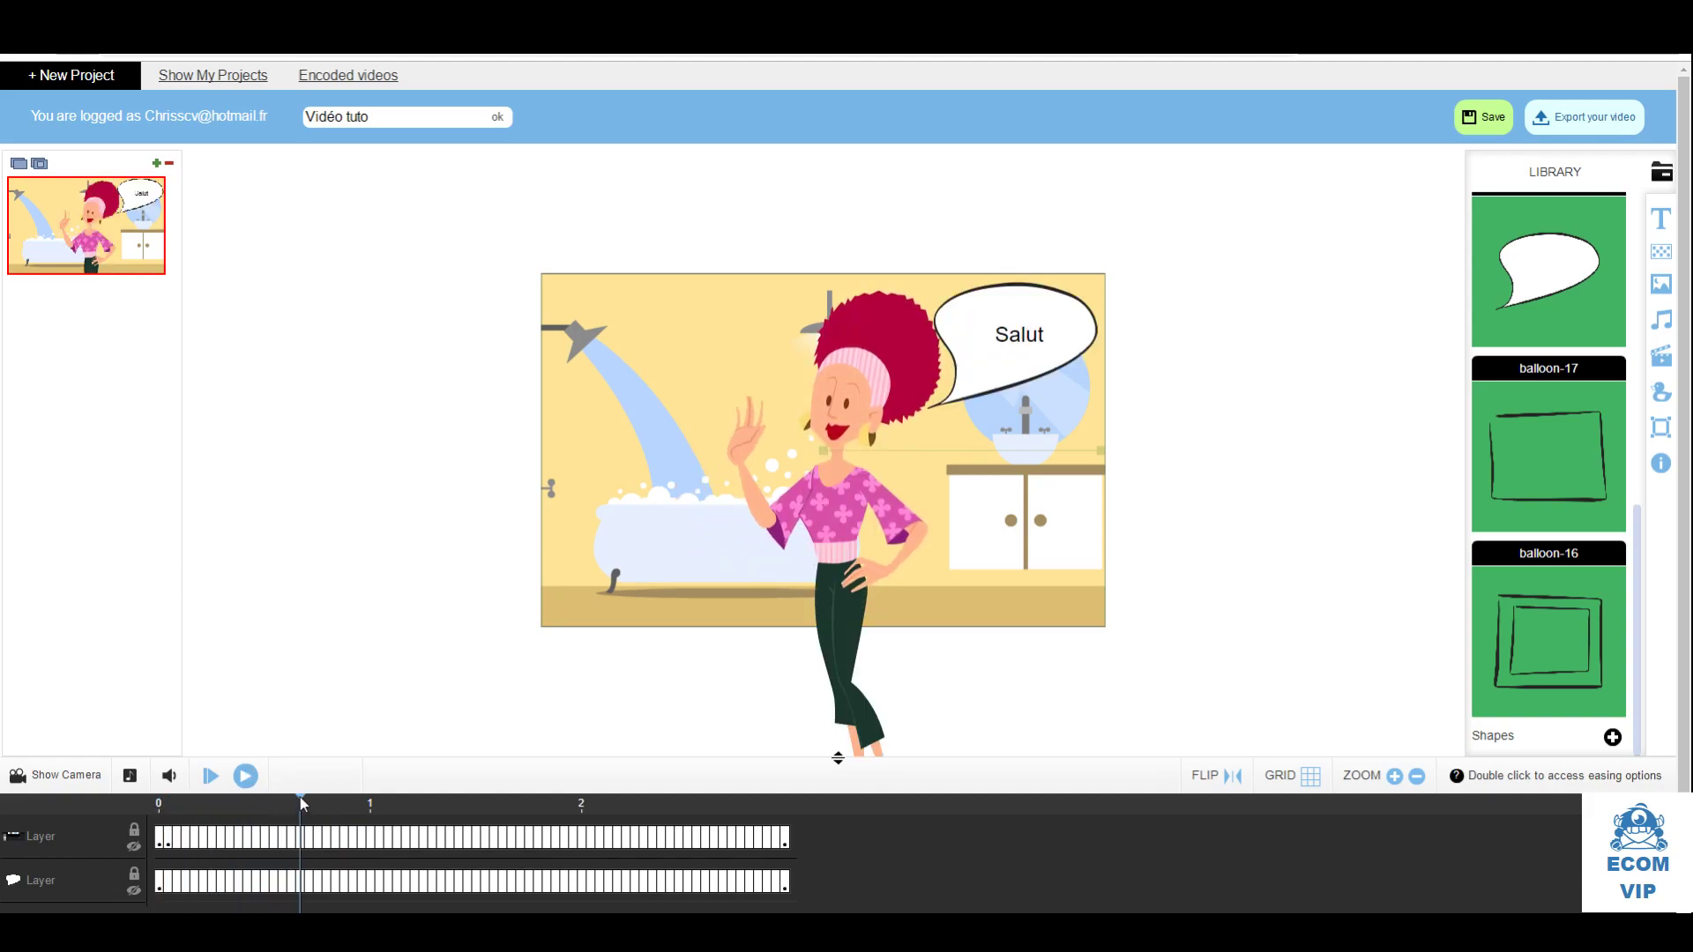
{"action": "left_click_drag", "start_coordinate": [299, 797], "coordinate": [247, 797]}
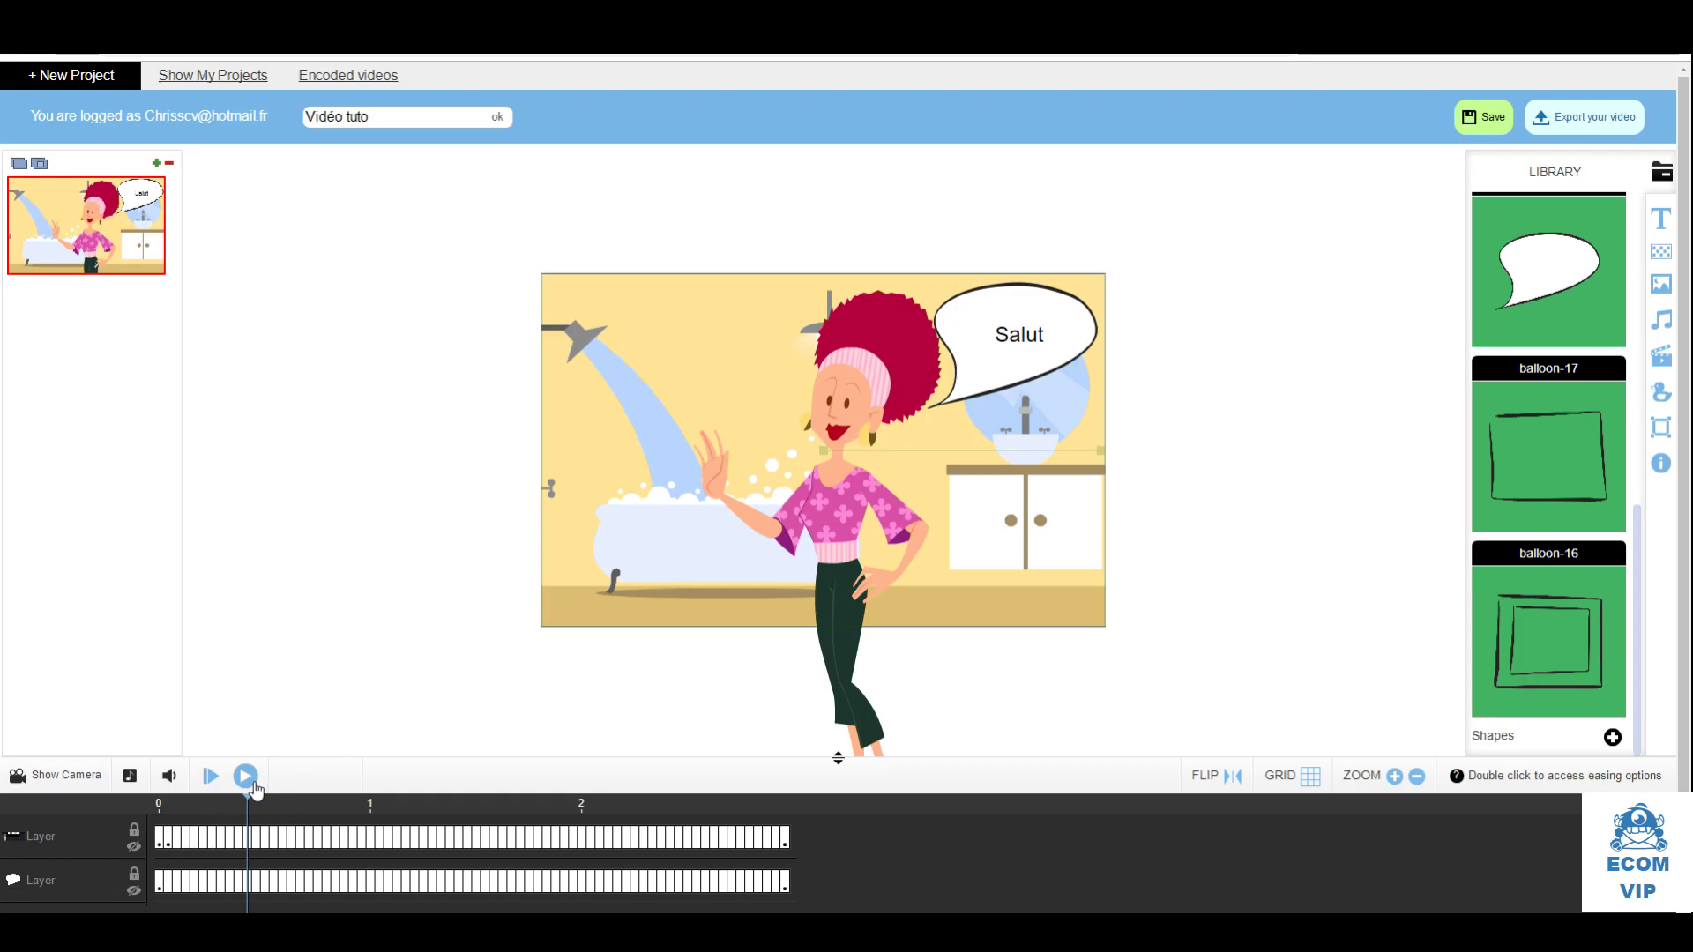
Inspect the checkpoints at the start of the "Salut" layer and delete the one just after 0 seconds
{"action": "left_click", "coordinate": [161, 845]}
{"action": "double_click", "coordinate": [159, 841]}
{"action": "left_click", "coordinate": [1003, 648]}
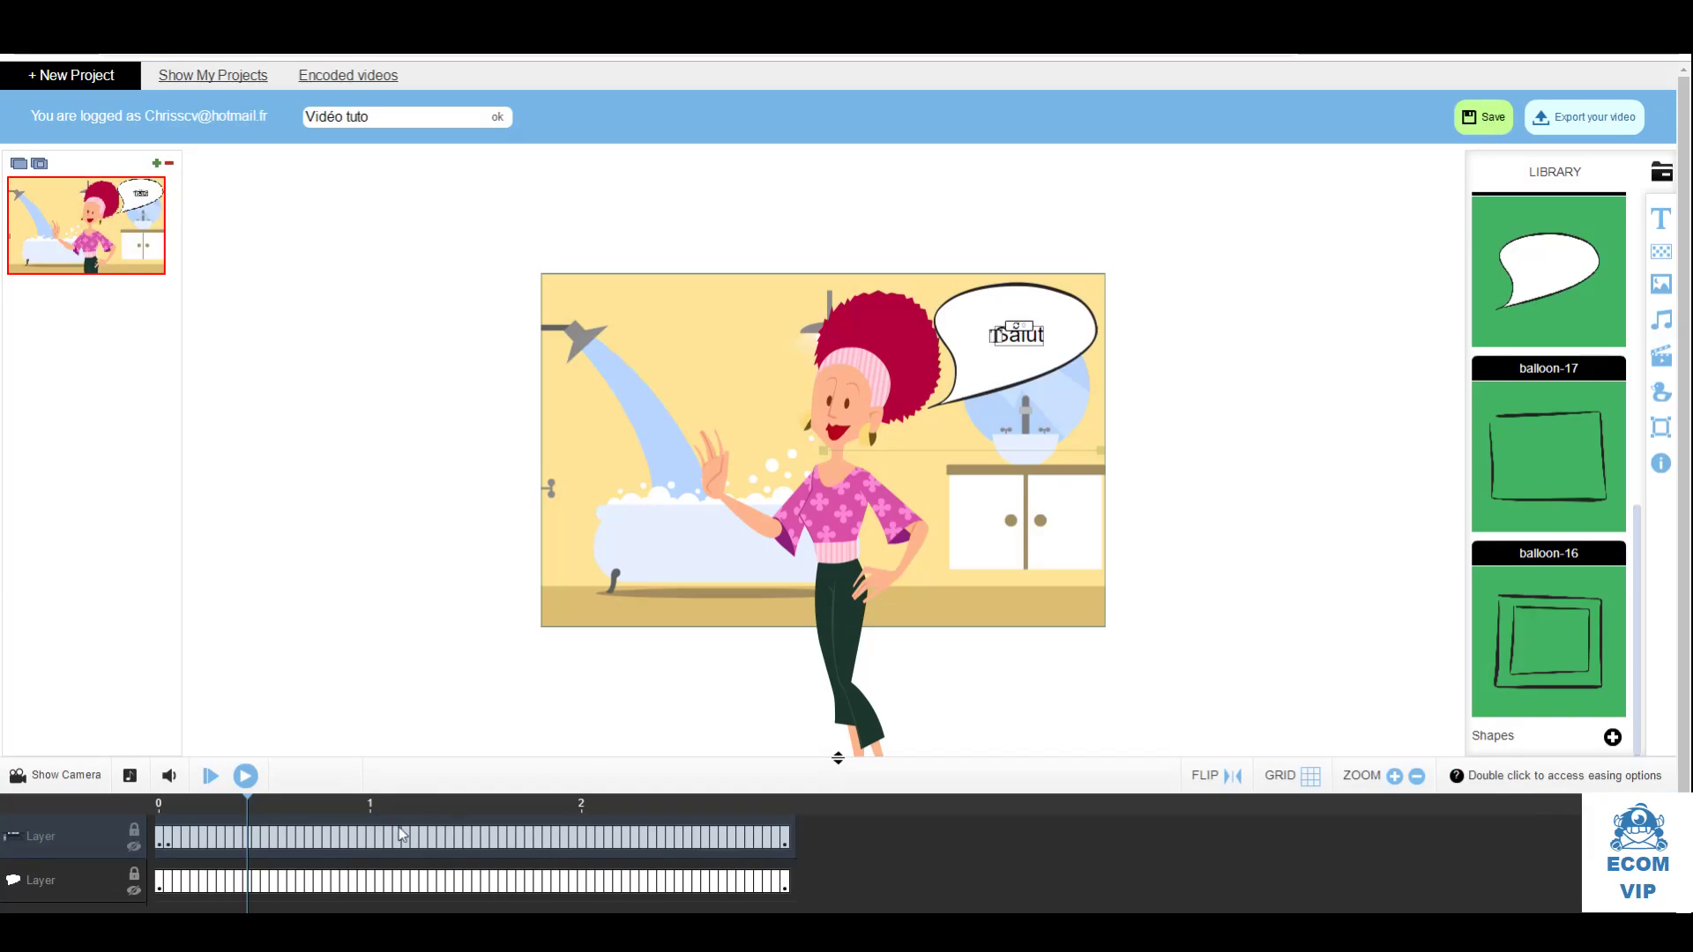
{"action": "double_click", "coordinate": [170, 842]}
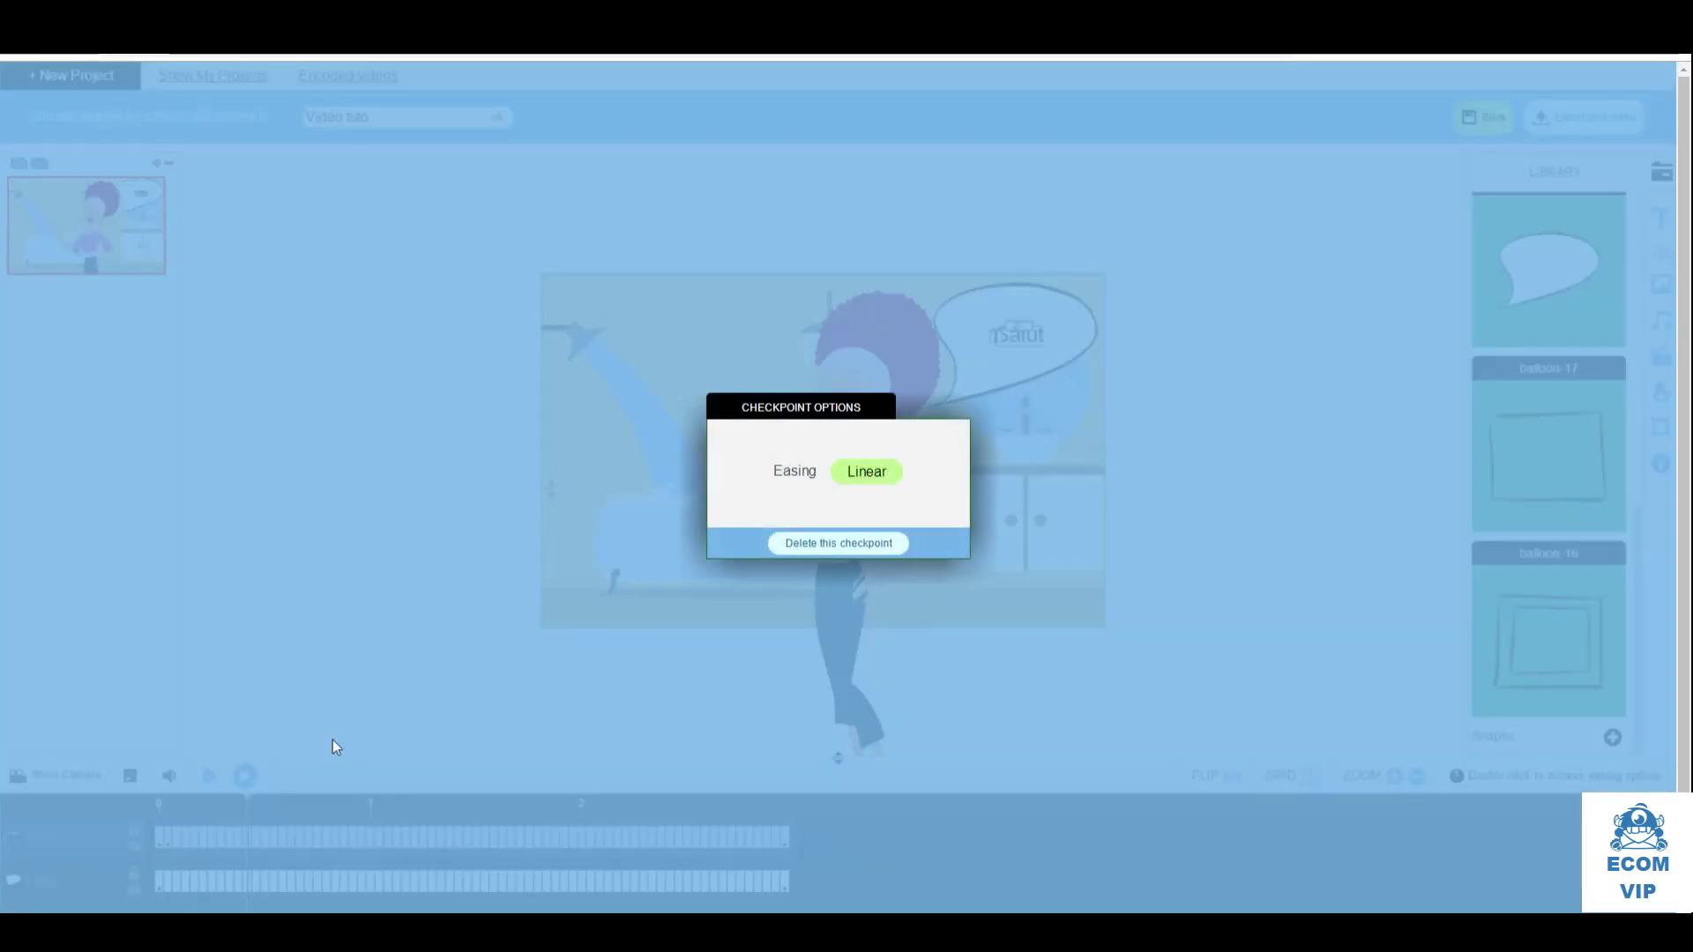
{"action": "left_click", "coordinate": [882, 718]}
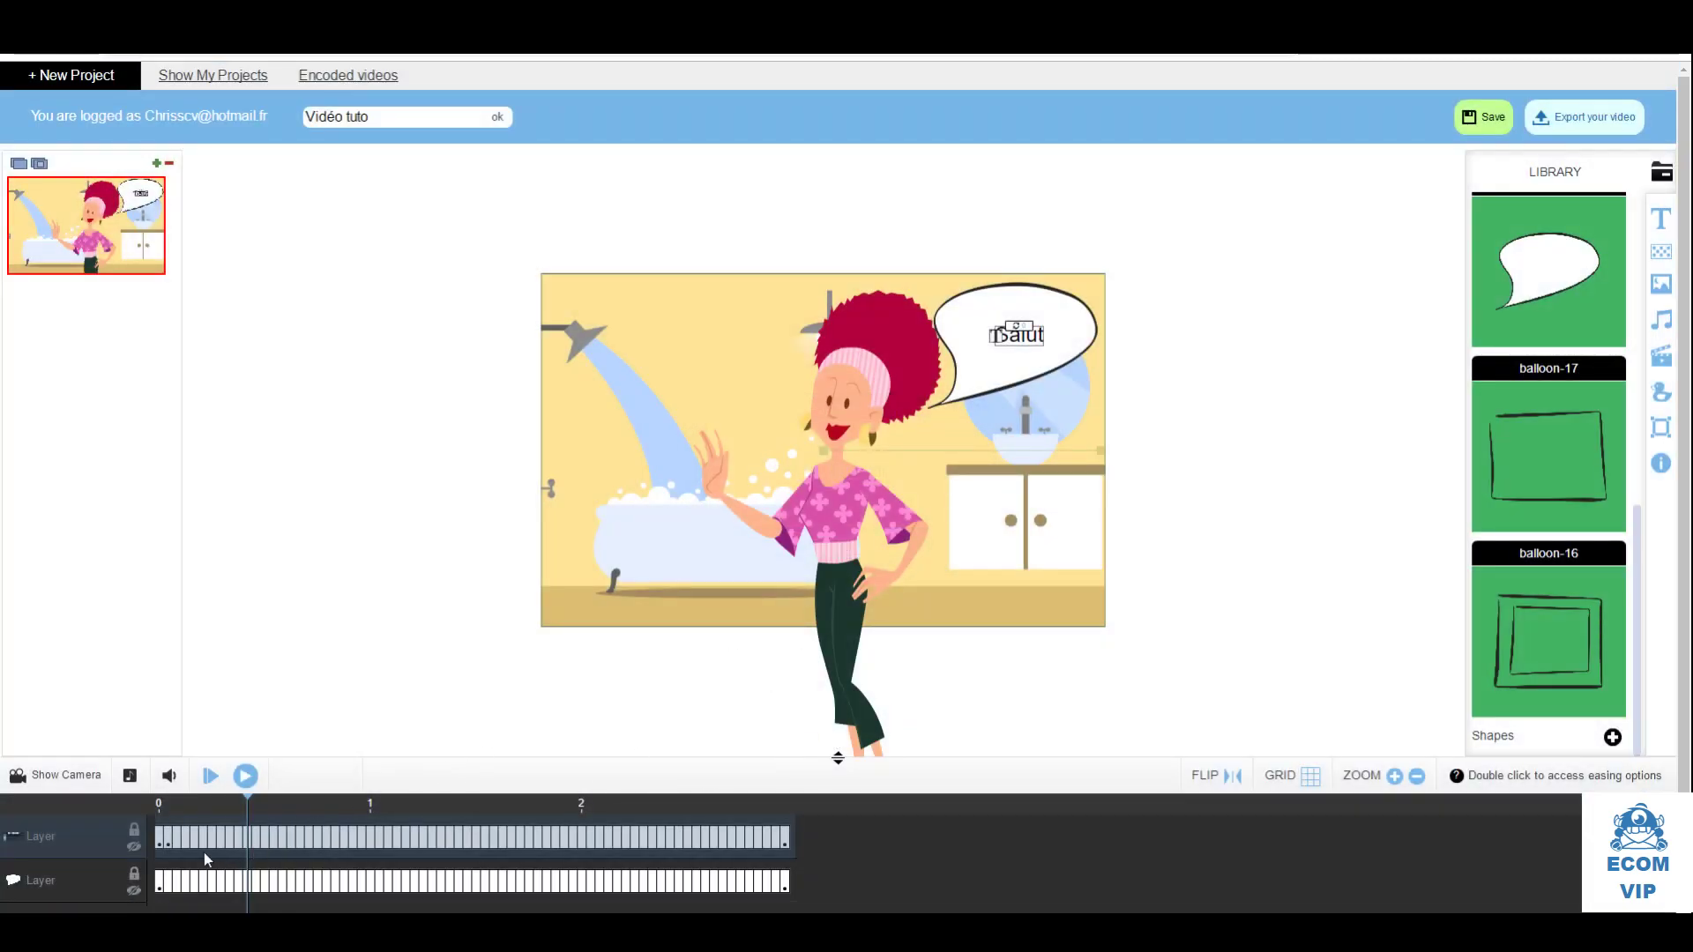
{"action": "double_click", "coordinate": [167, 839]}
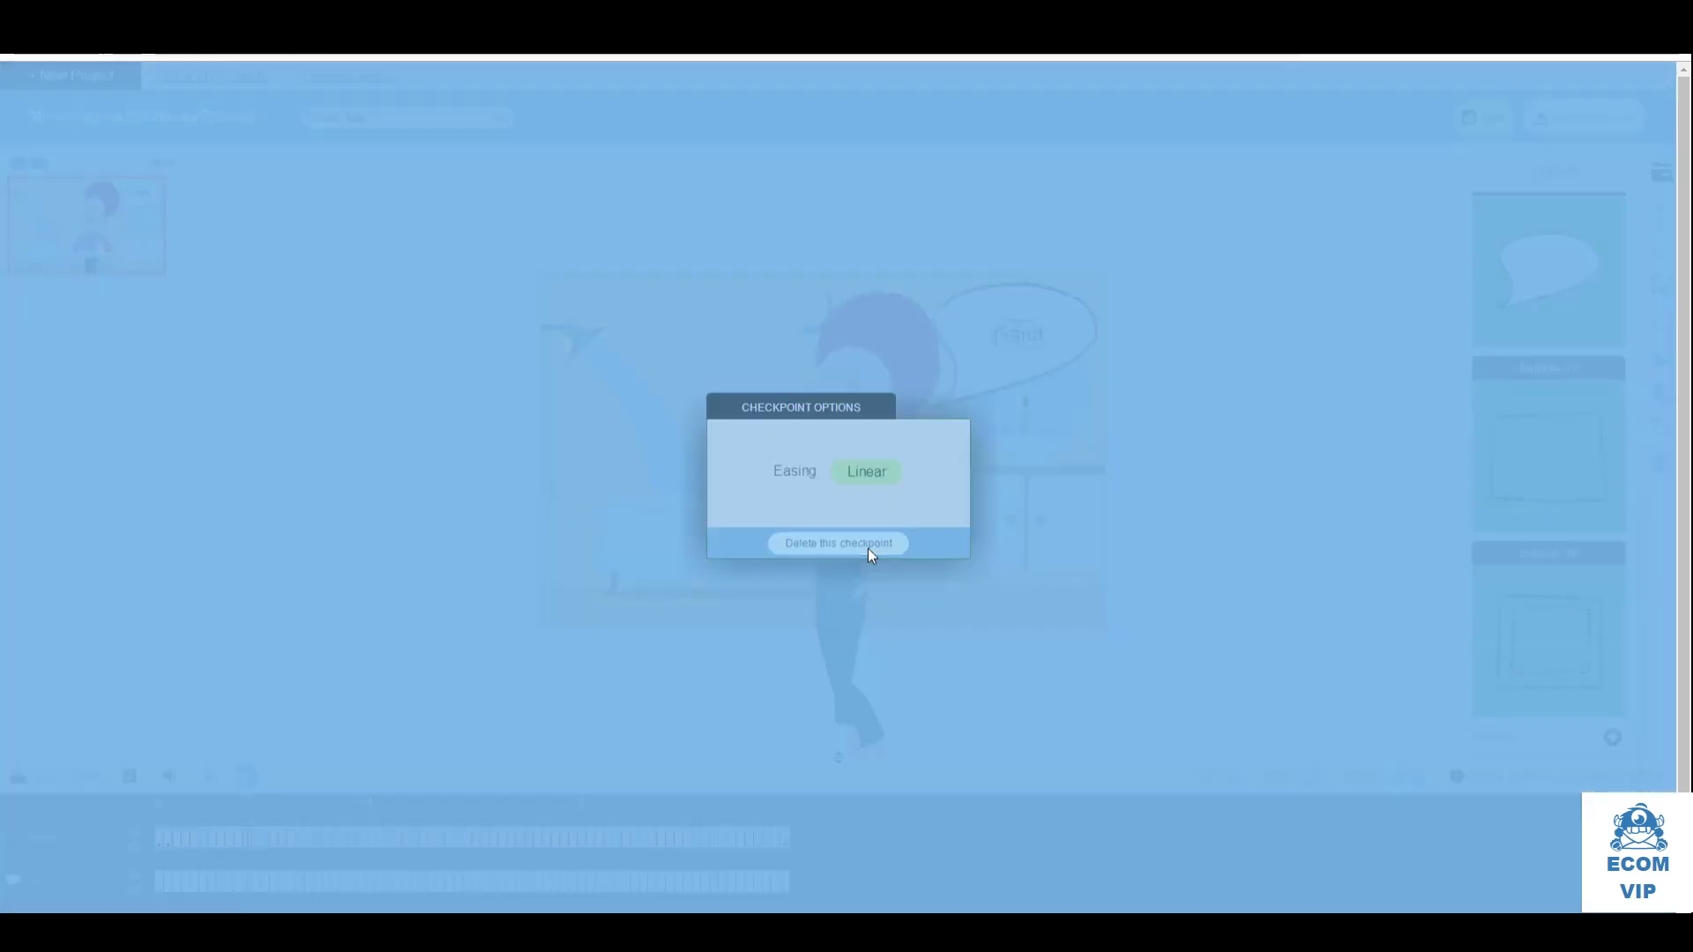
{"action": "left_click", "coordinate": [869, 544]}
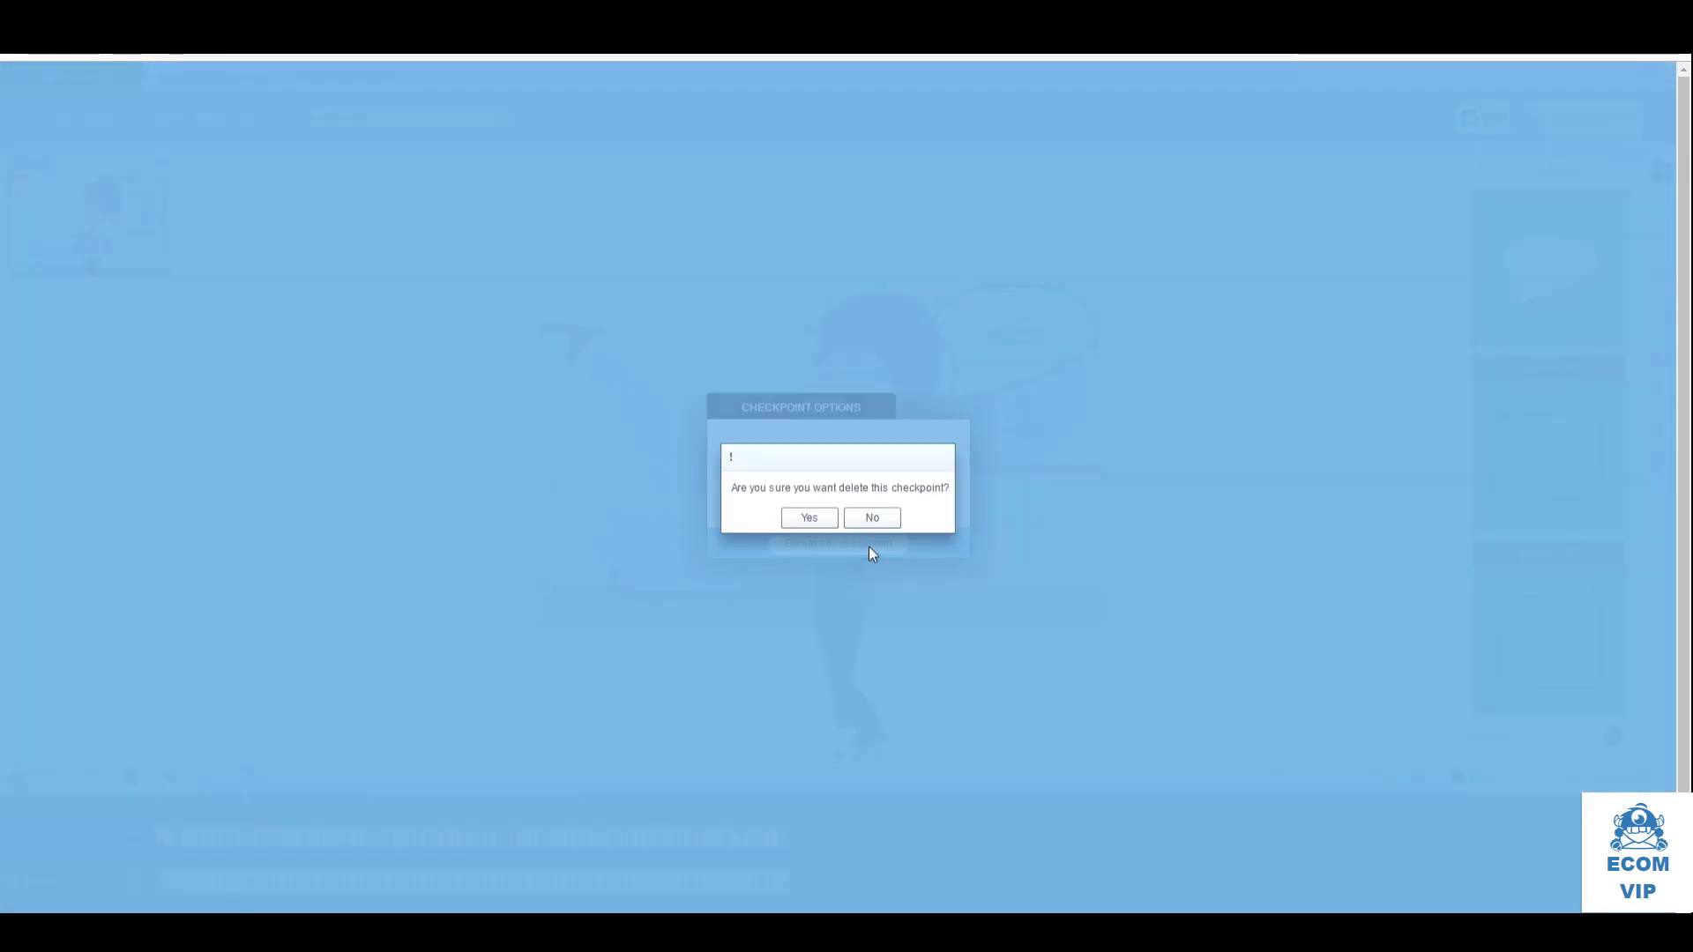
{"action": "left_click", "coordinate": [809, 519]}
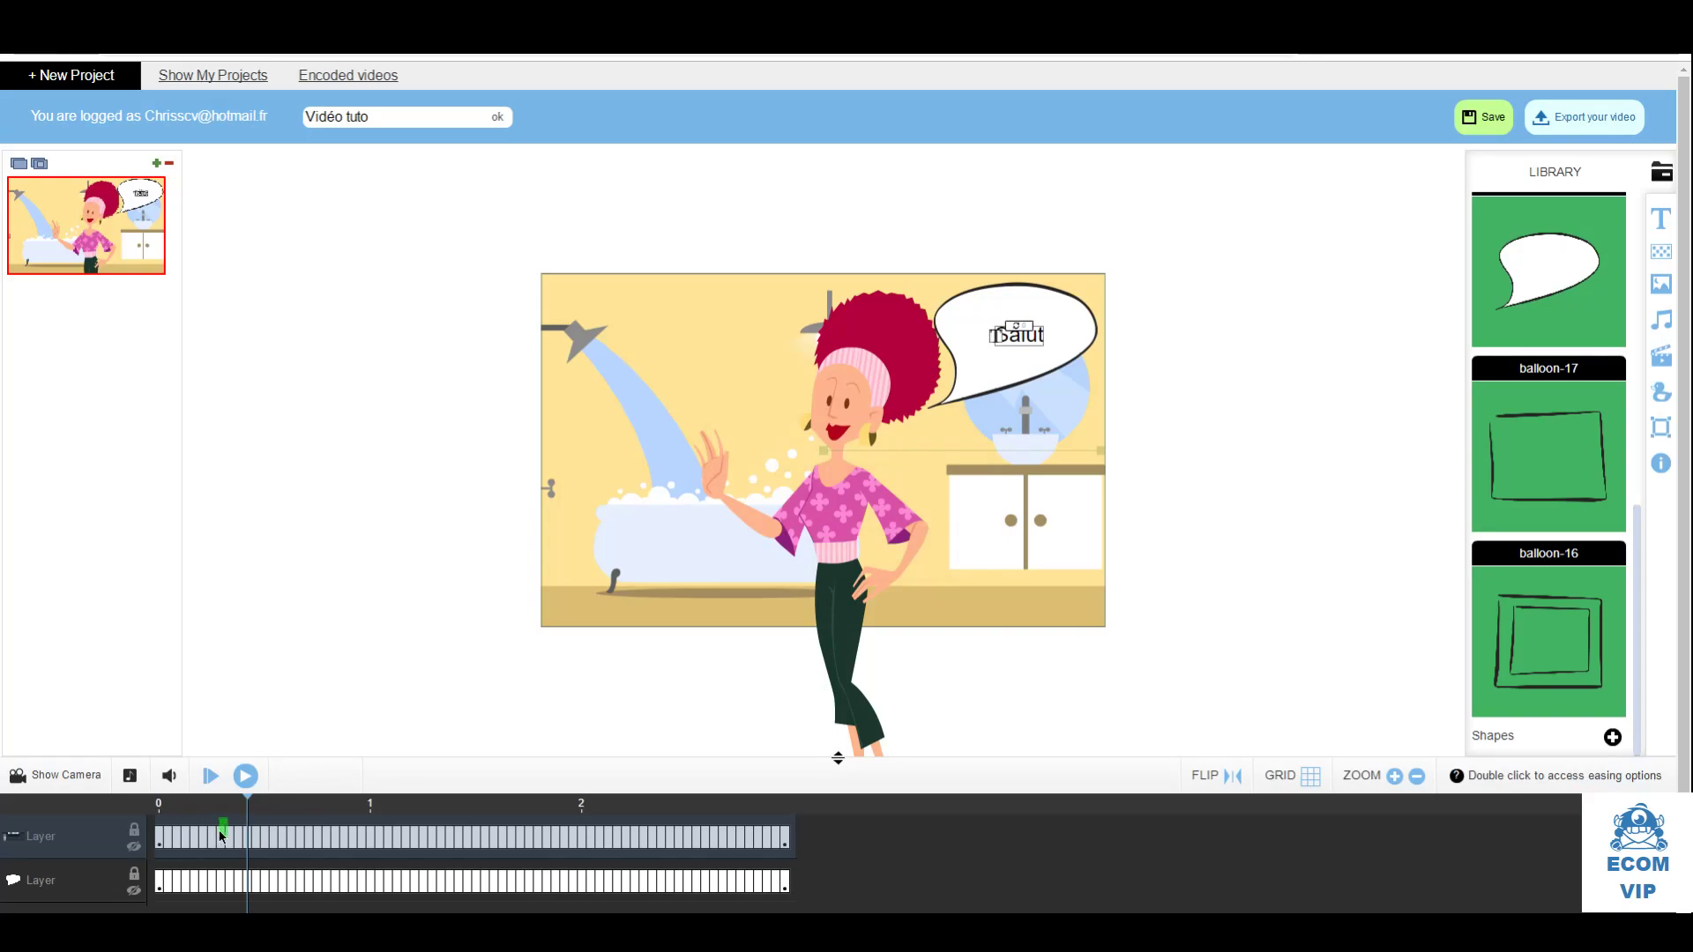
Delay the "Salut" text's start to about 0.45 seconds and play the scene to check it
{"action": "left_click", "coordinate": [254, 848]}
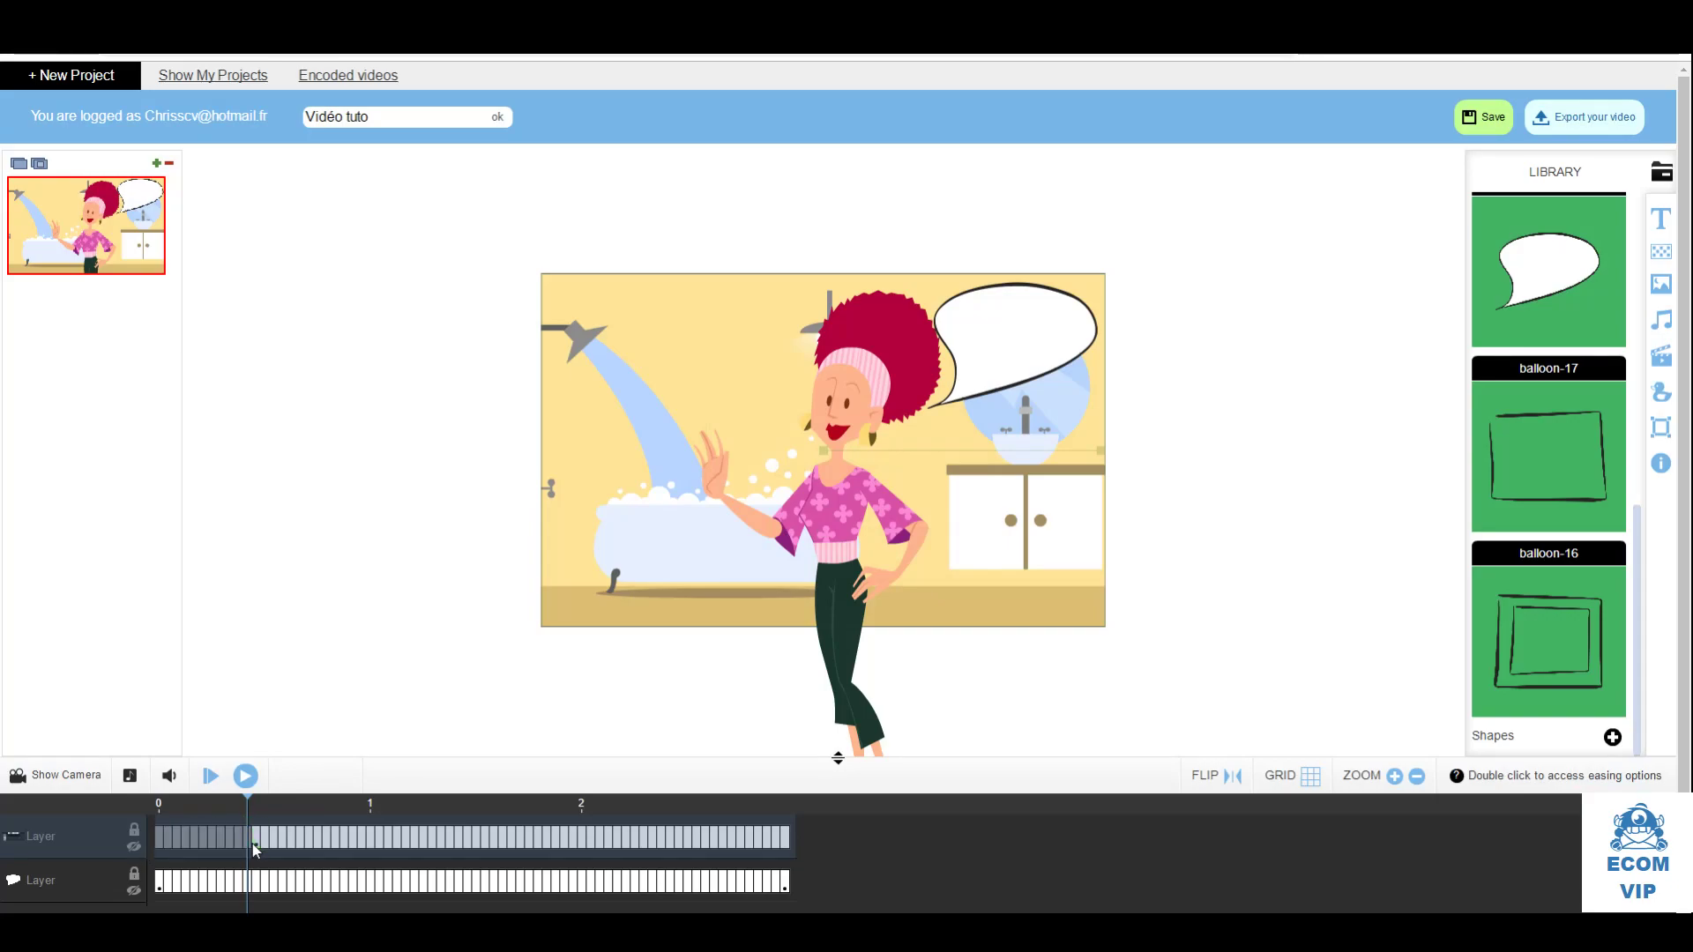
{"action": "left_click", "coordinate": [245, 778]}
{"action": "left_click", "coordinate": [245, 778]}
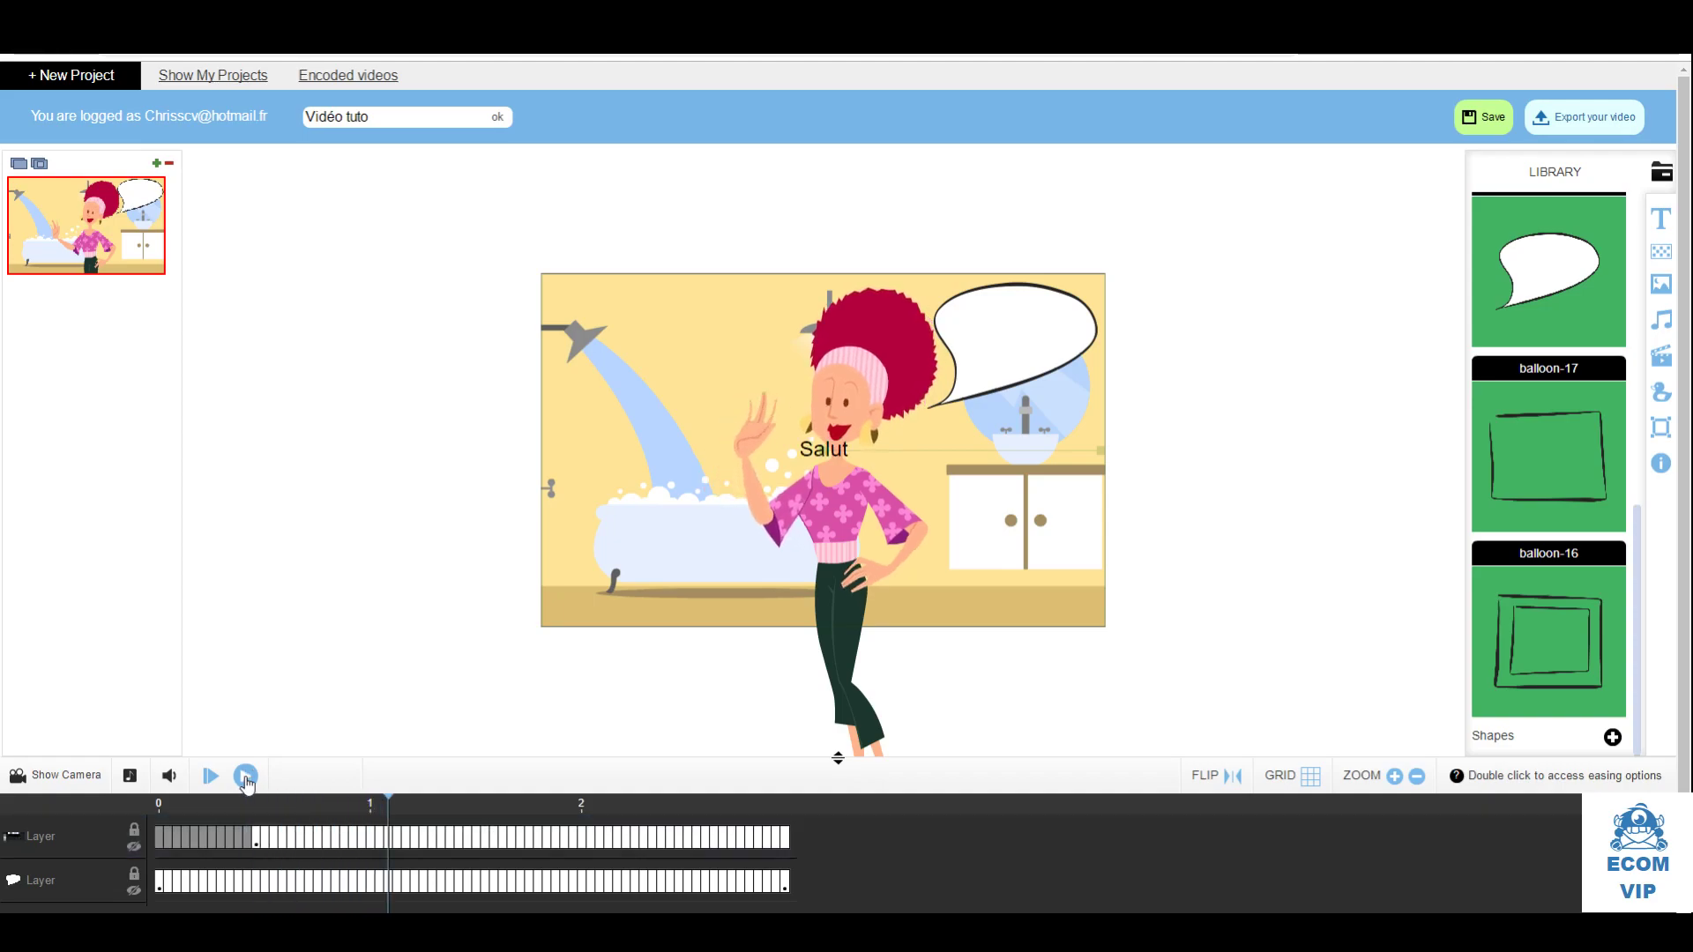
Move the "Salut" text into the speech bubble at about 1.1 seconds and preview the scene from the text's start
{"action": "left_click_drag", "start_coordinate": [810, 452], "coordinate": [1019, 335]}
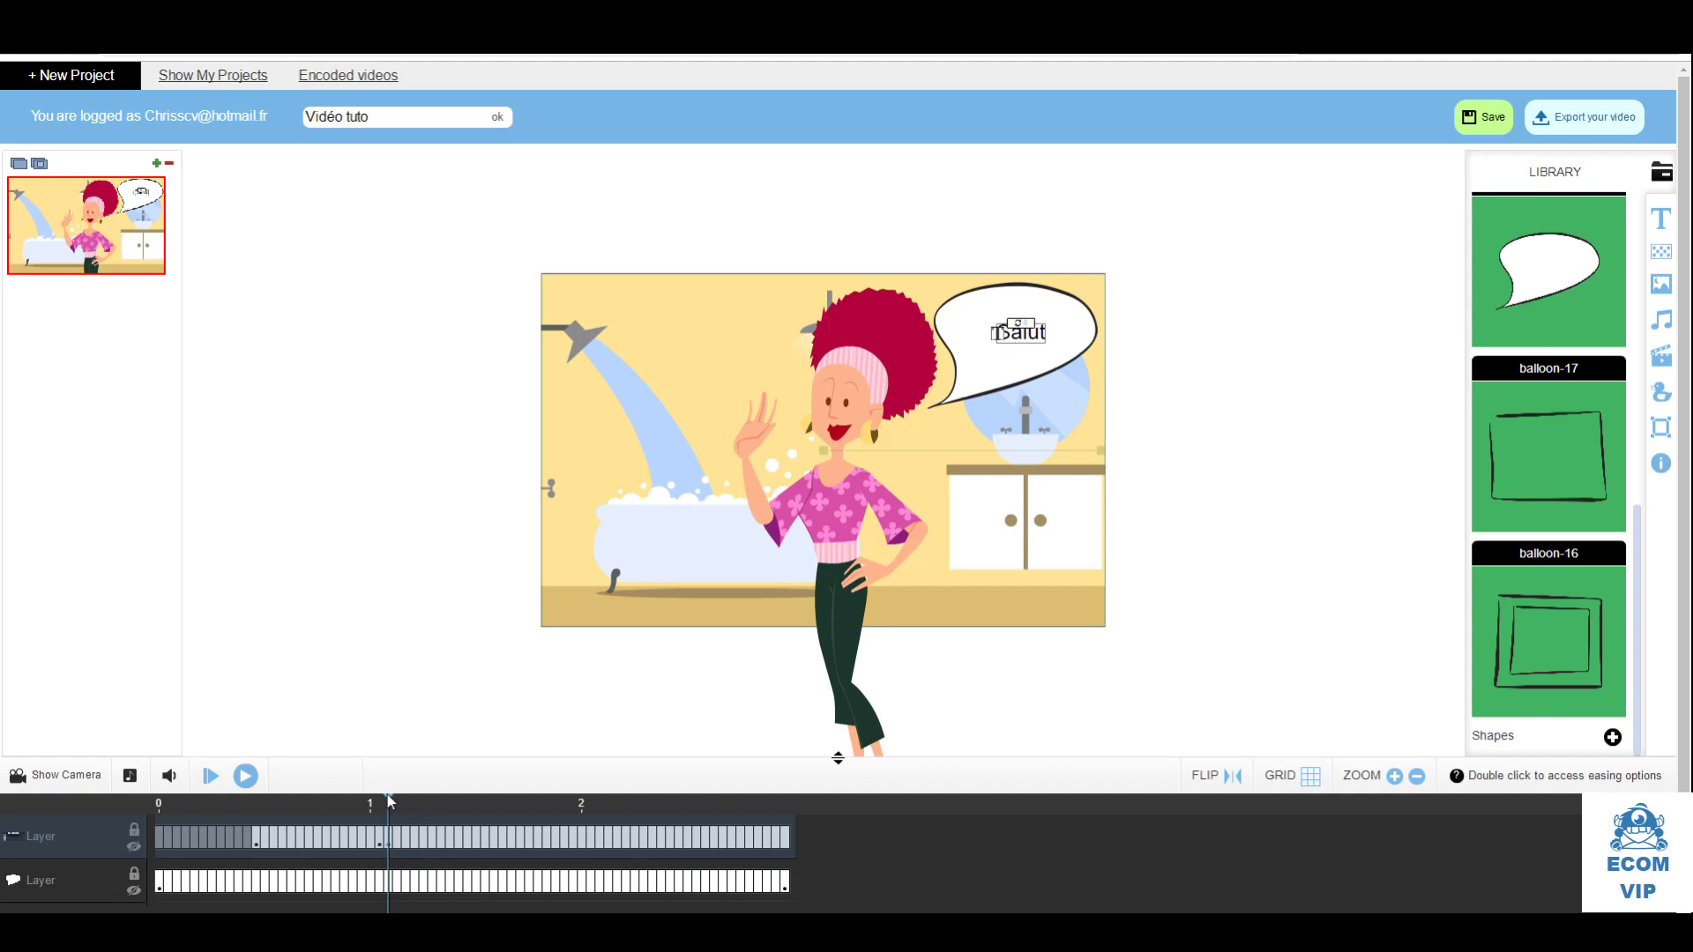
{"action": "left_click_drag", "start_coordinate": [390, 795], "coordinate": [259, 821]}
{"action": "left_click", "coordinate": [246, 777]}
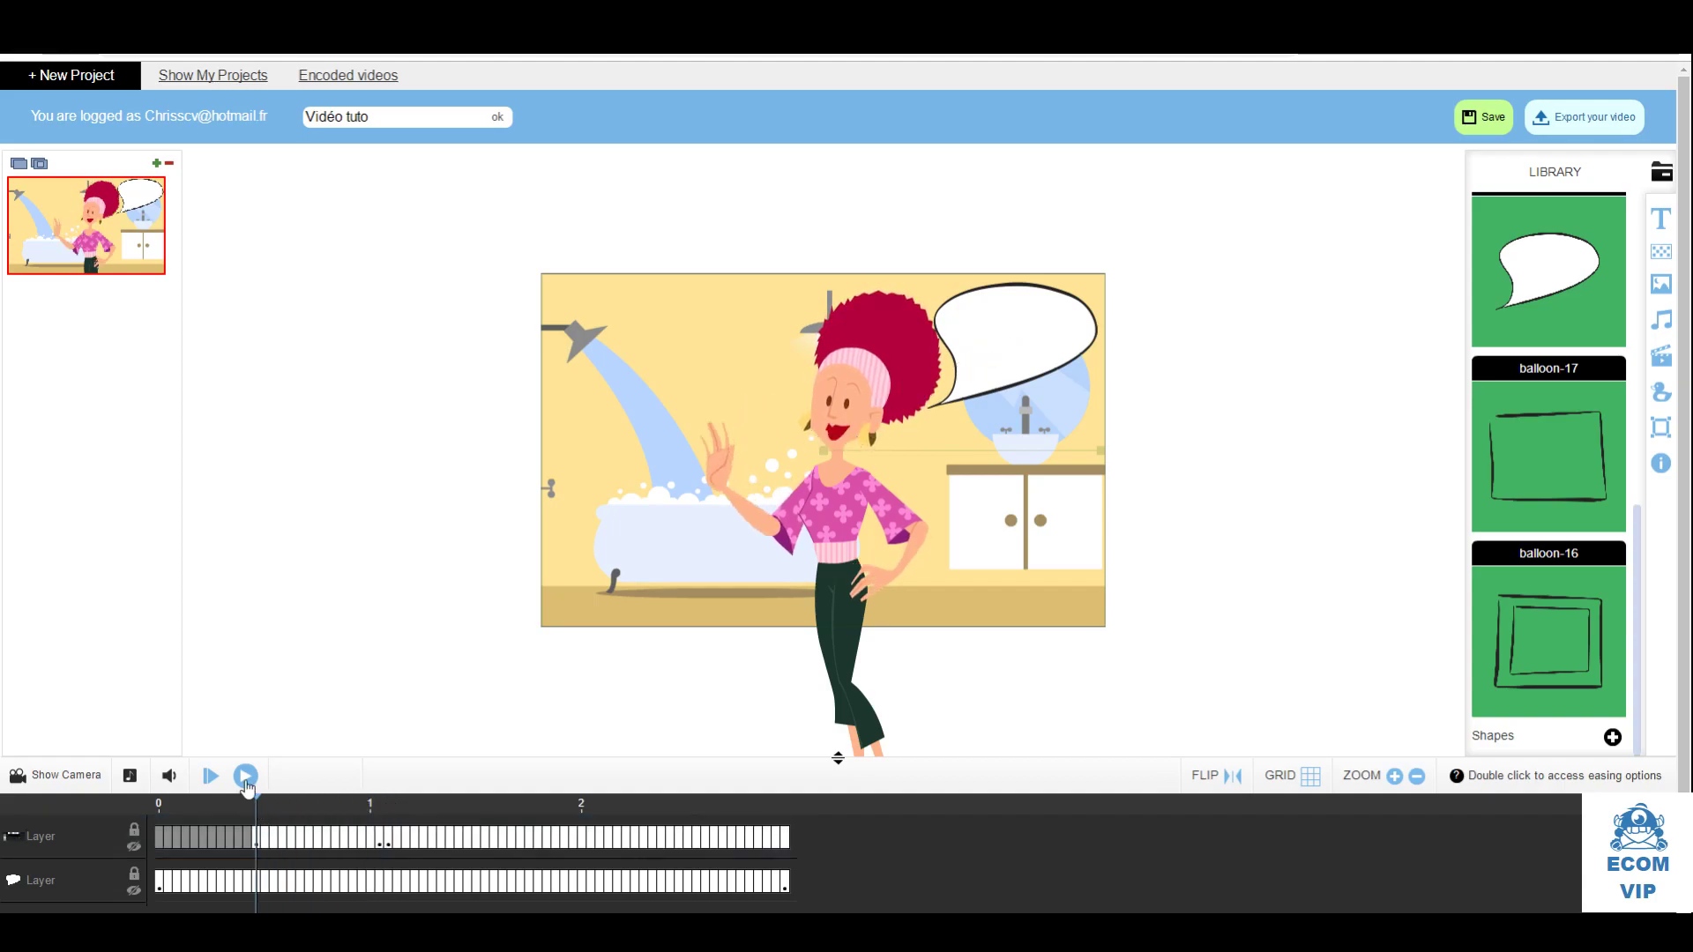
Delete the "Salut" layer's checkpoint just after 1 second and open the options of its start checkpoint
{"action": "double_click", "coordinate": [378, 848]}
{"action": "left_click", "coordinate": [835, 543]}
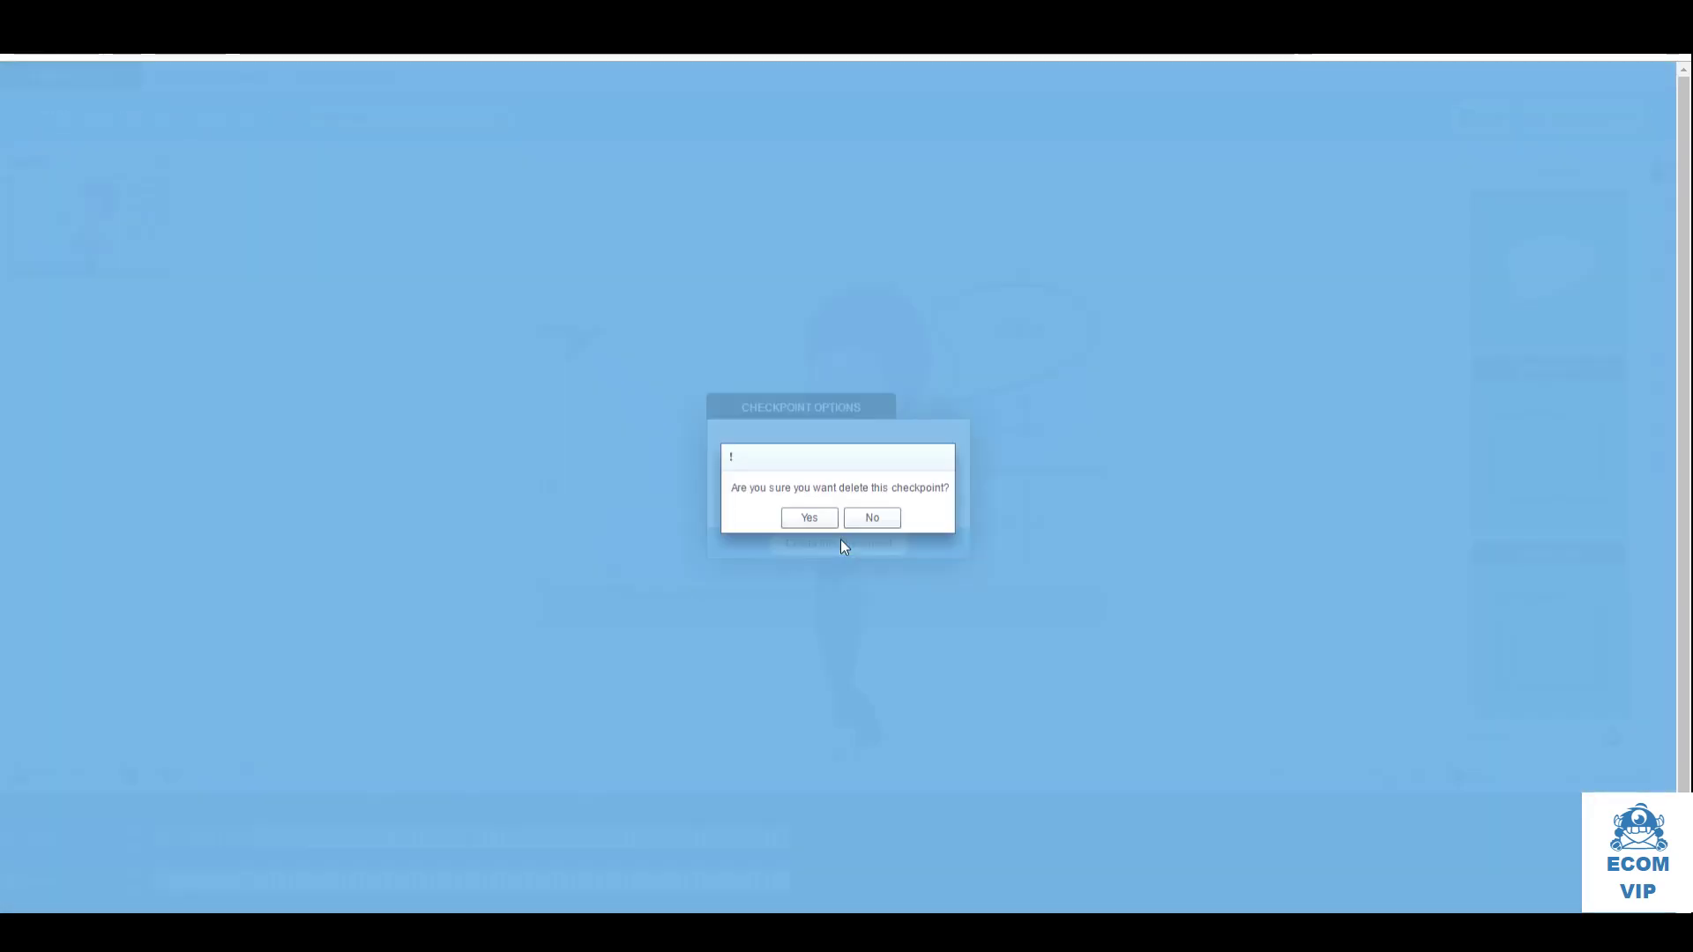
{"action": "left_click", "coordinate": [807, 519]}
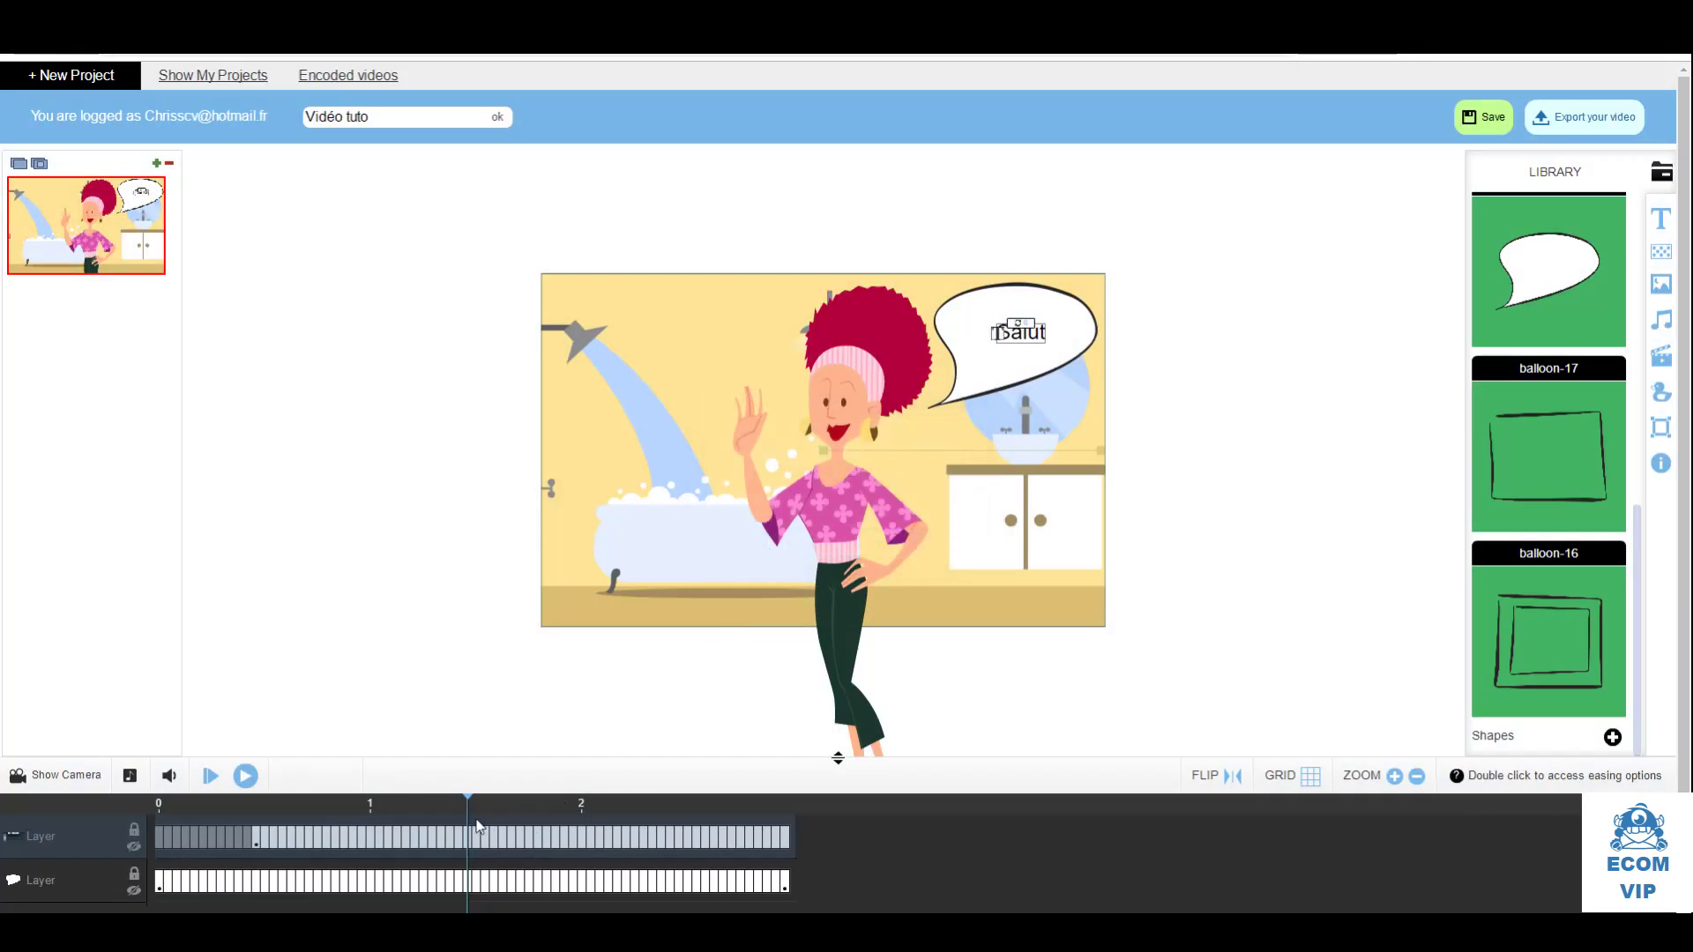
{"action": "double_click", "coordinate": [253, 843]}
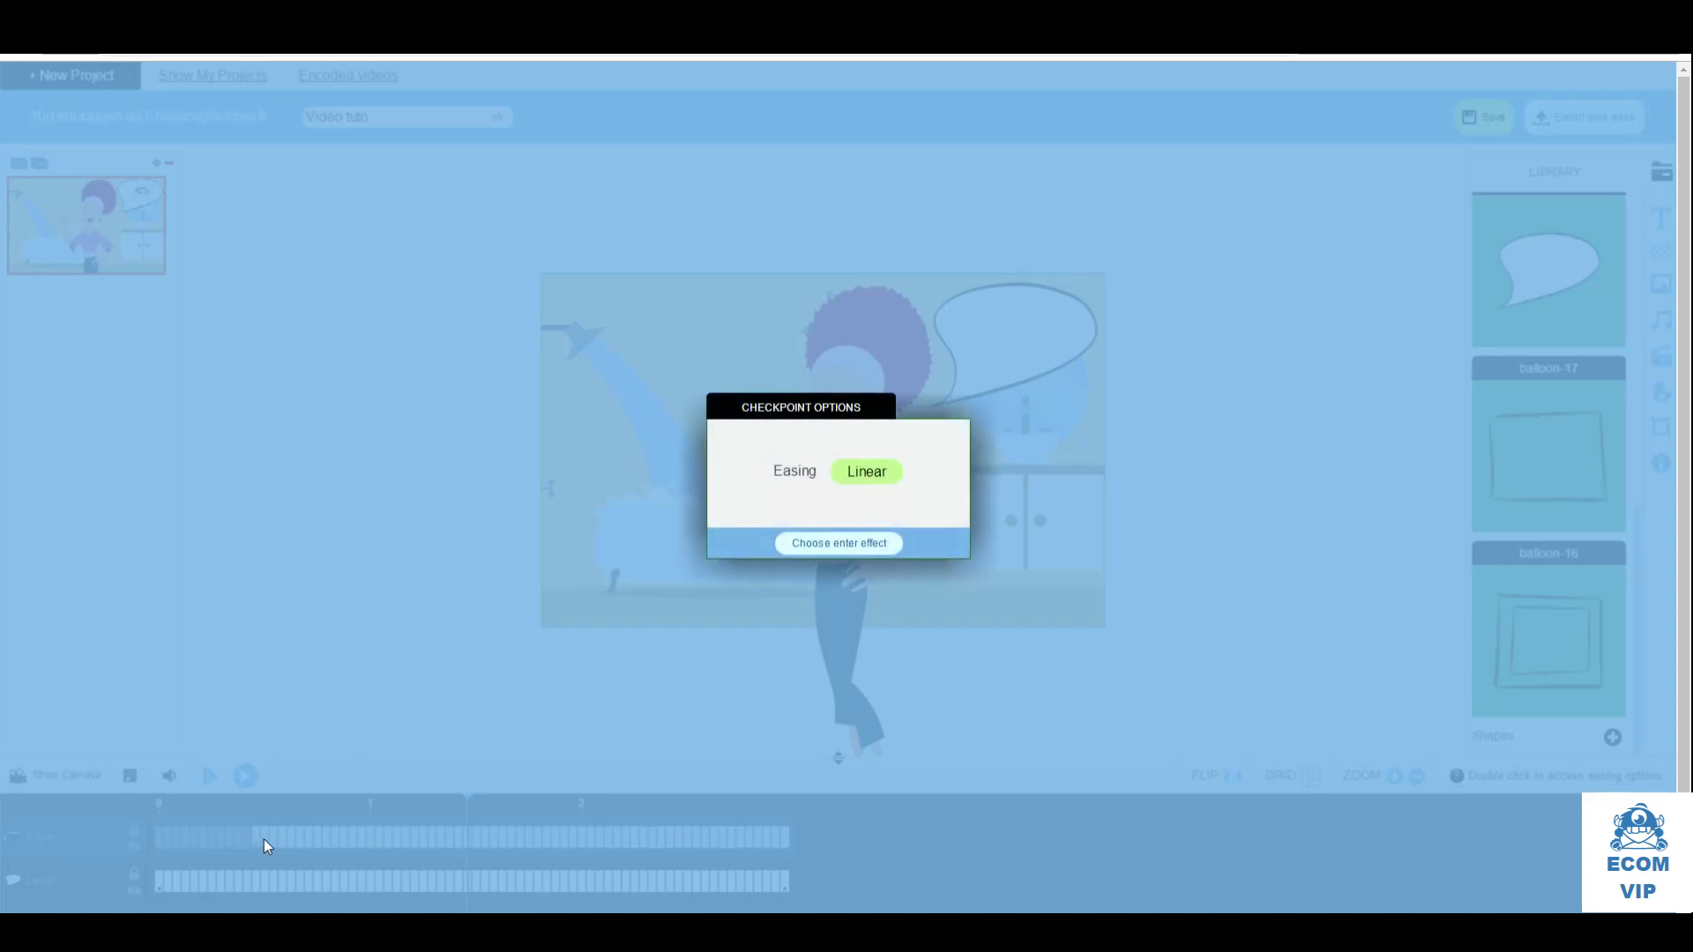
{"action": "left_click", "coordinate": [910, 590]}
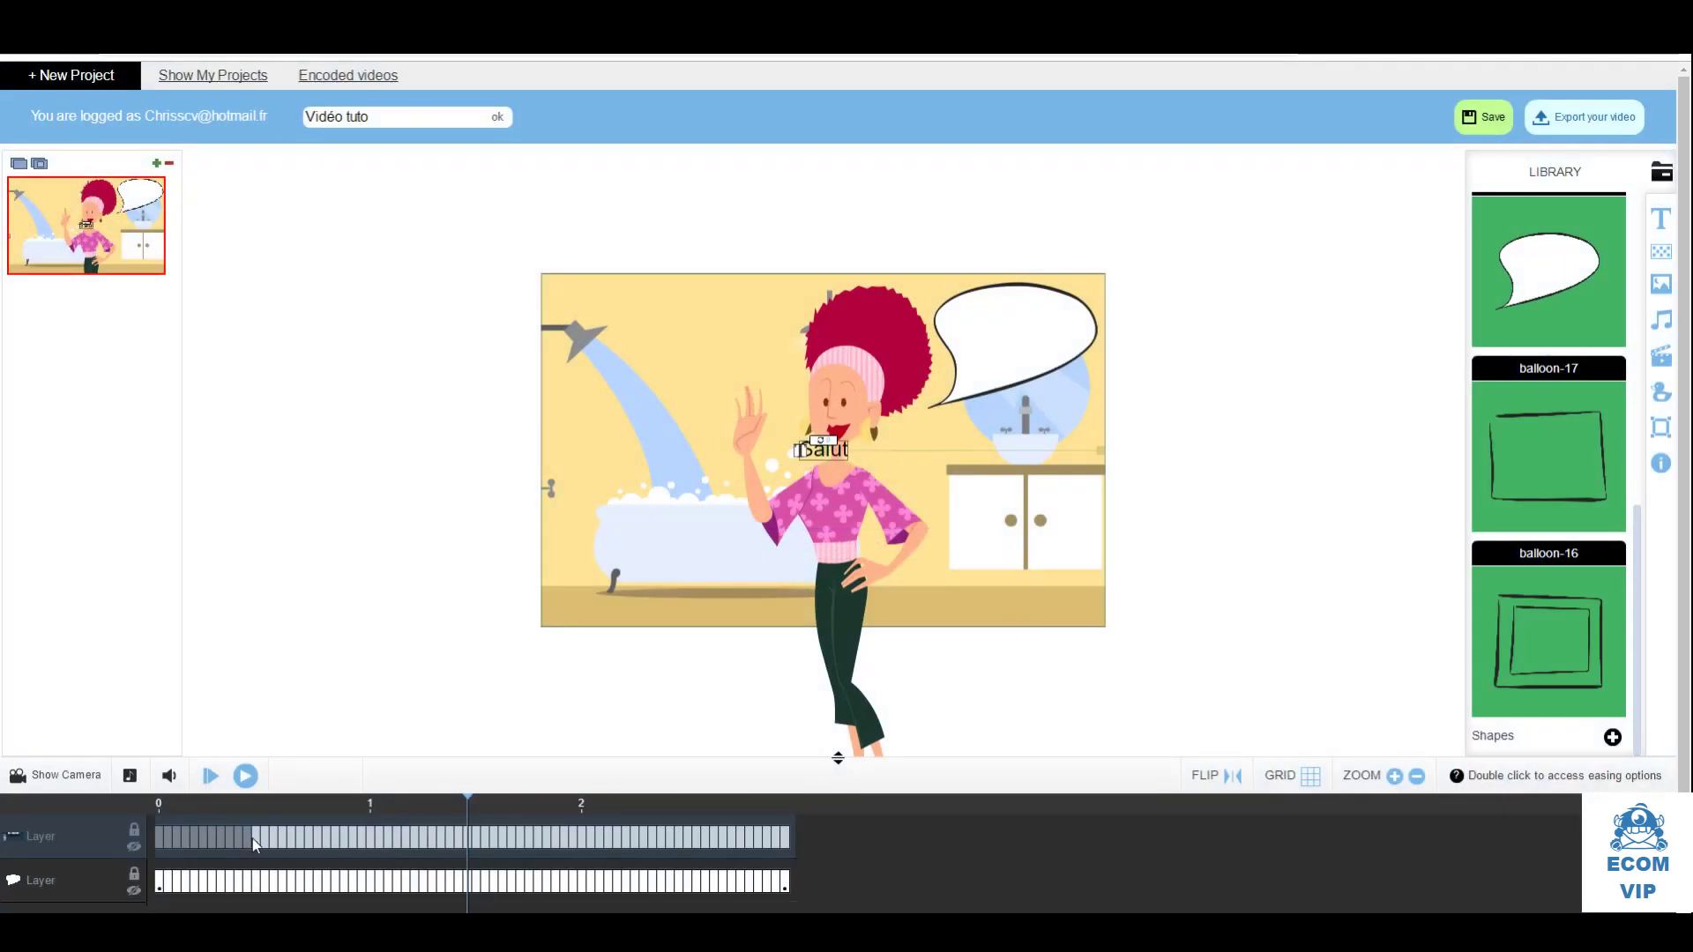
Extend the start of the "Salut" text back to 0 seconds and play the opening of the scene
{"action": "left_click_drag", "start_coordinate": [214, 830], "coordinate": [160, 837]}
{"action": "left_click_drag", "start_coordinate": [468, 803], "coordinate": [159, 818]}
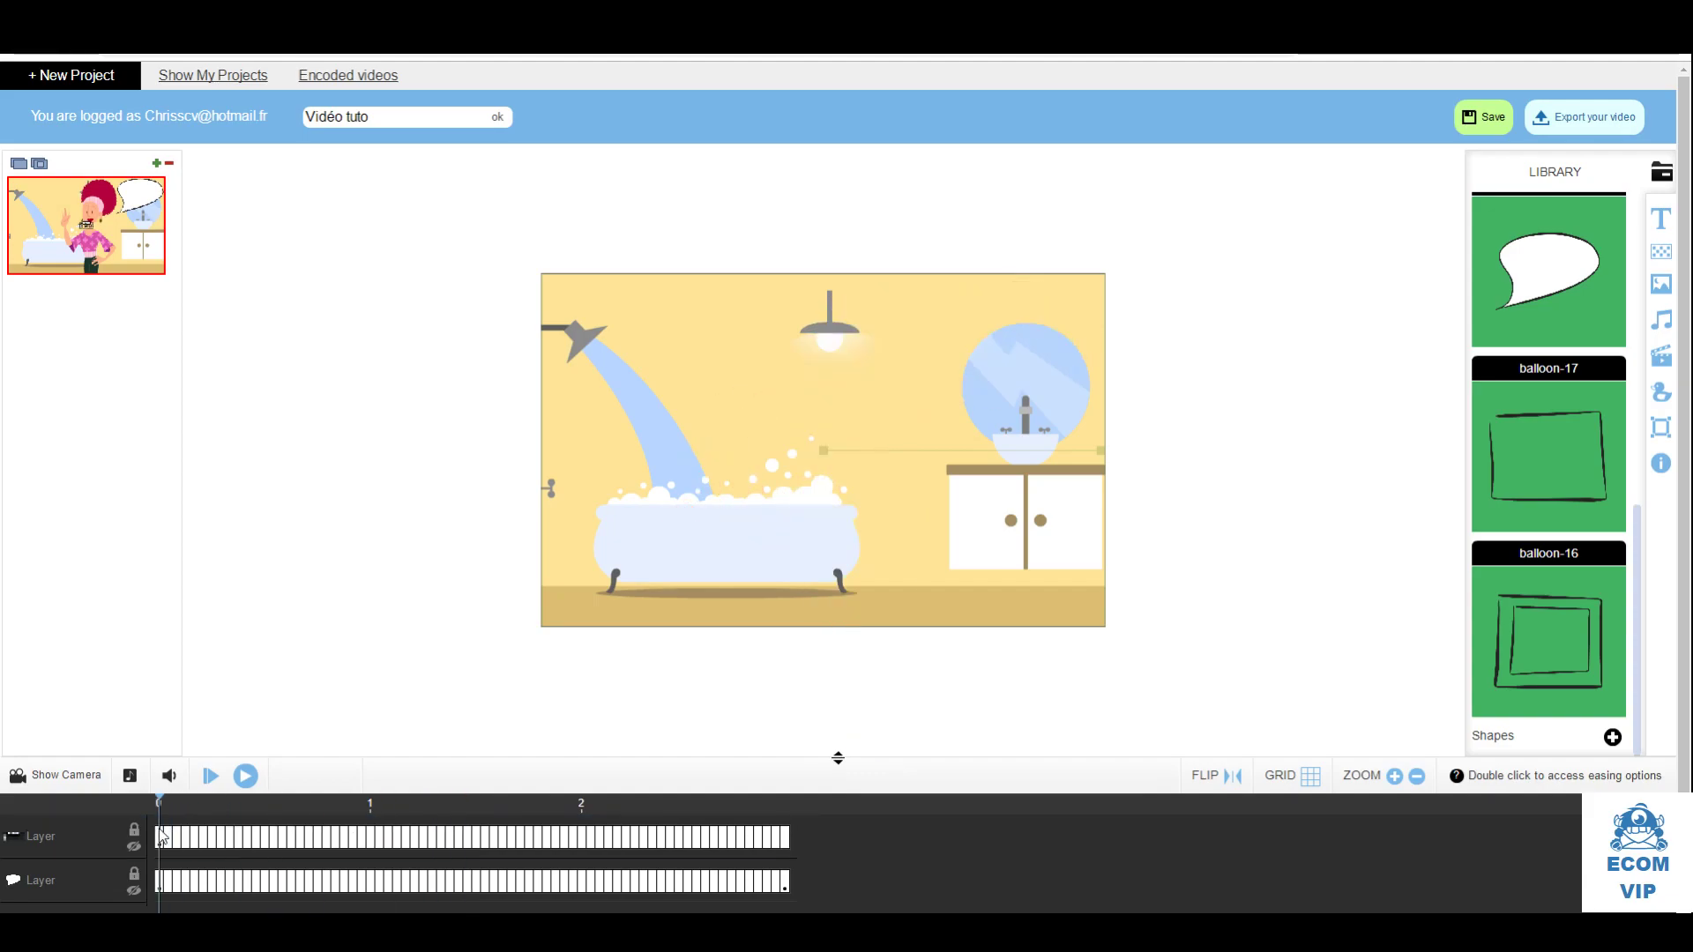
{"action": "left_click", "coordinate": [245, 781]}
{"action": "left_click", "coordinate": [246, 781]}
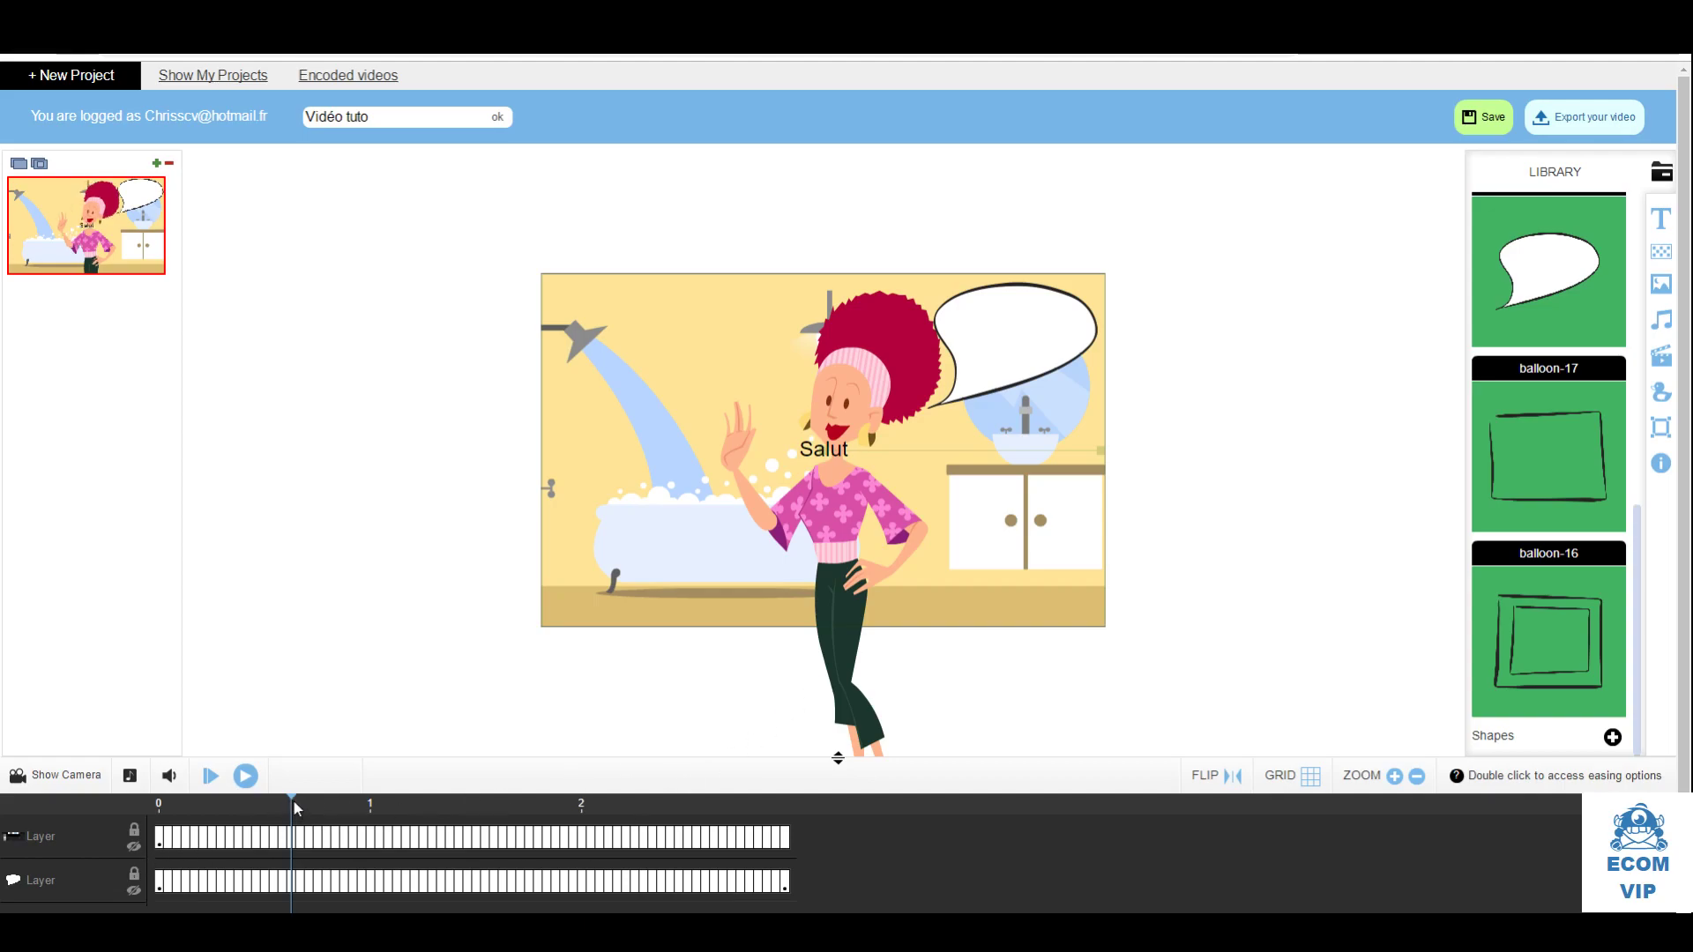
{"action": "left_click_drag", "start_coordinate": [291, 799], "coordinate": [148, 824]}
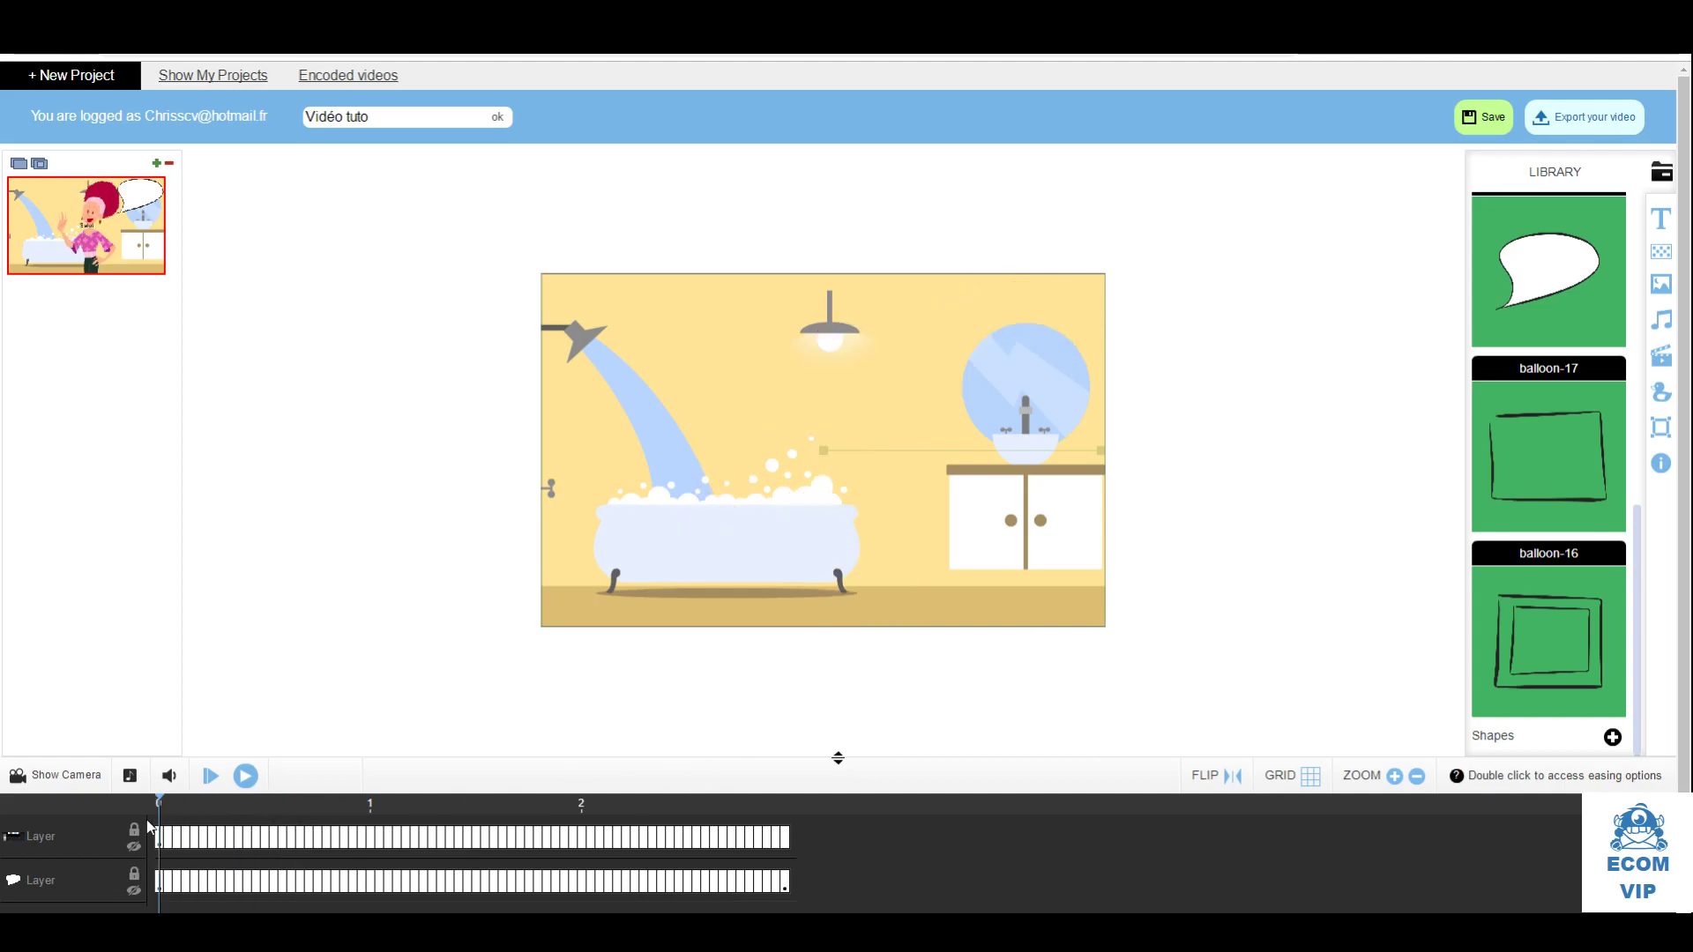
Delete the existing "Salut" text layer, keeping the speech bubble and woman layers
{"action": "left_click", "coordinate": [555, 853]}
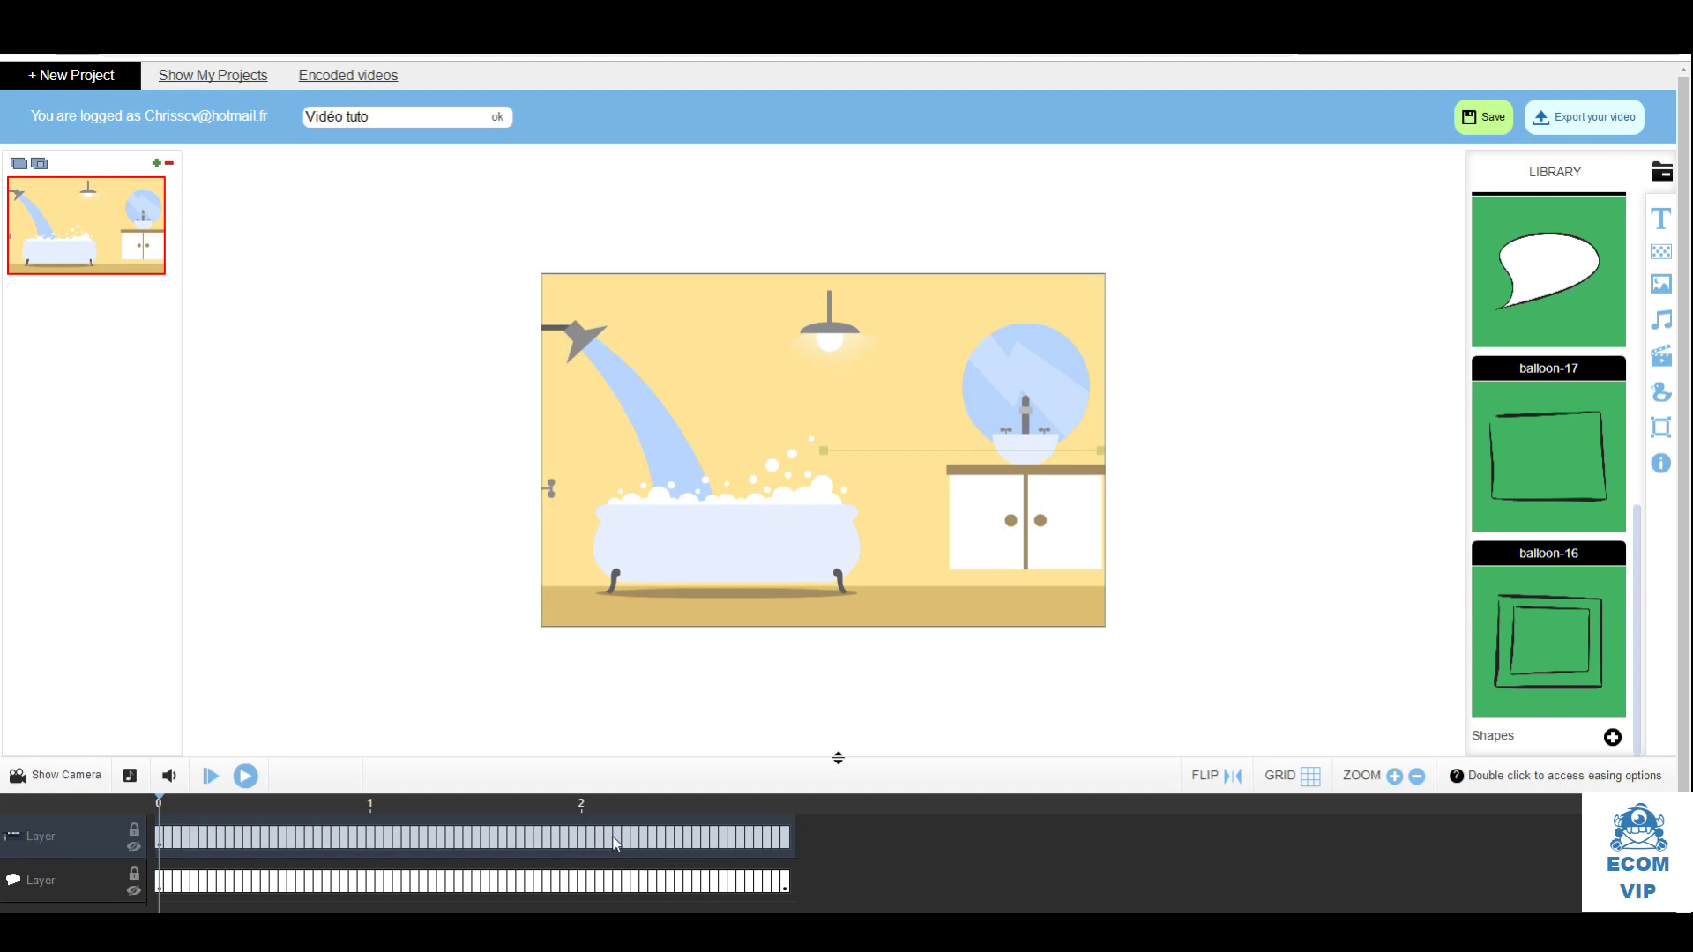
{"action": "scroll", "coordinate": [617, 842], "scroll_direction": "down", "scroll_amount": 1}
{"action": "scroll", "coordinate": [614, 845], "scroll_direction": "up", "scroll_amount": 1}
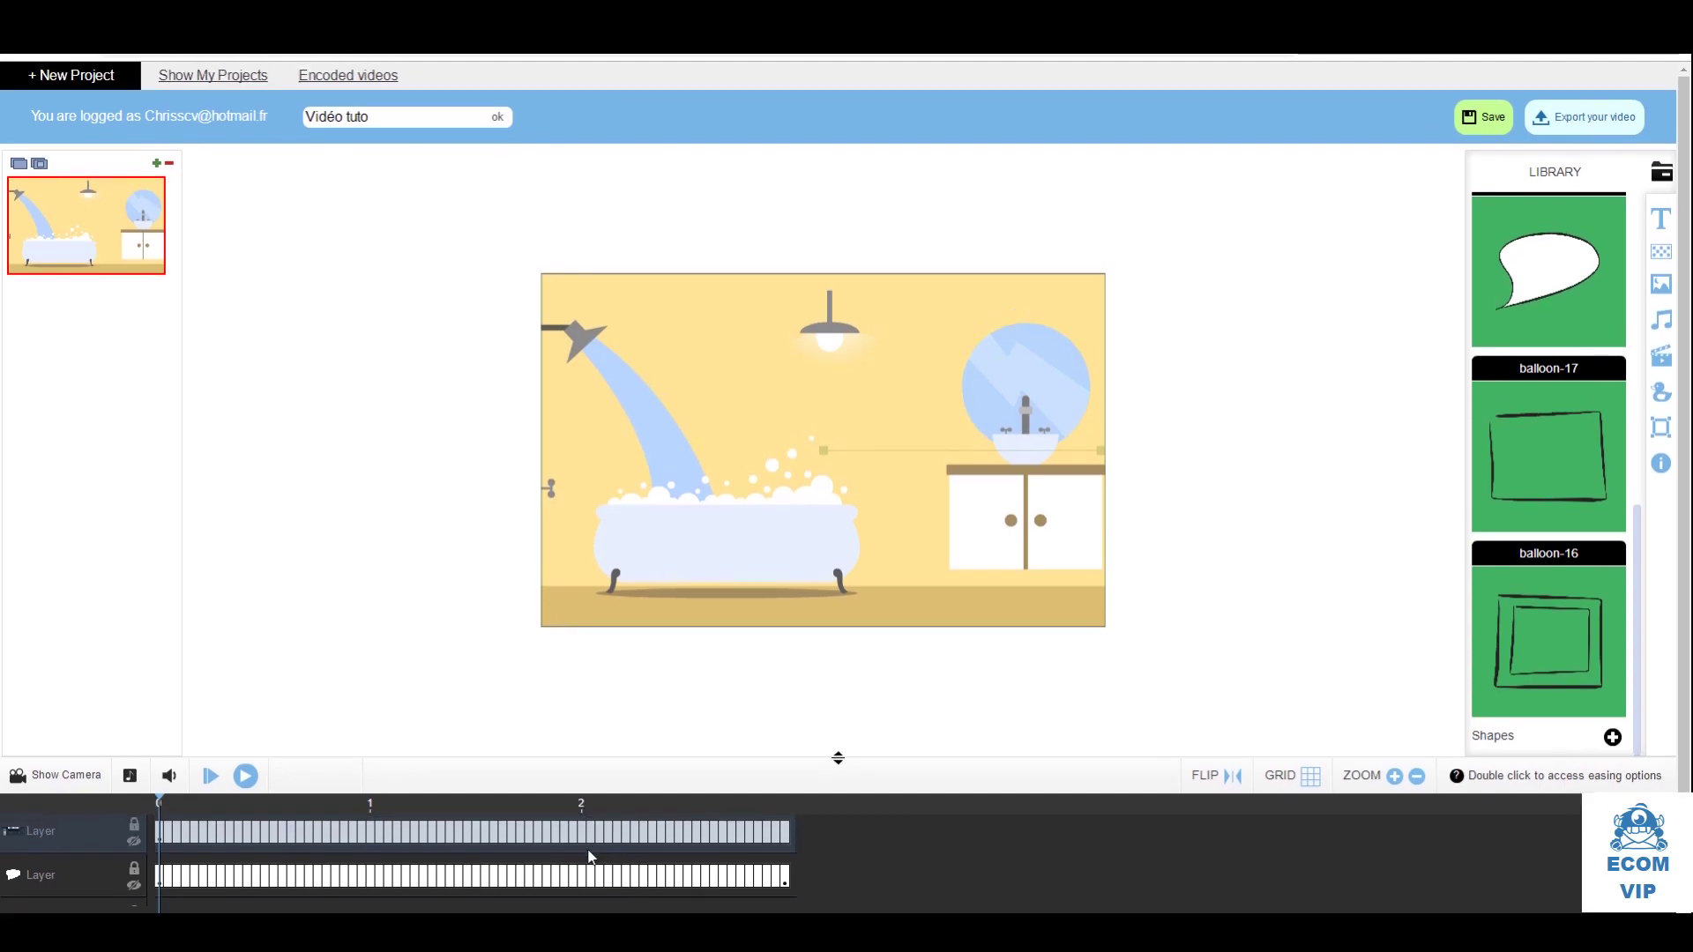
{"action": "right_click", "coordinate": [603, 839]}
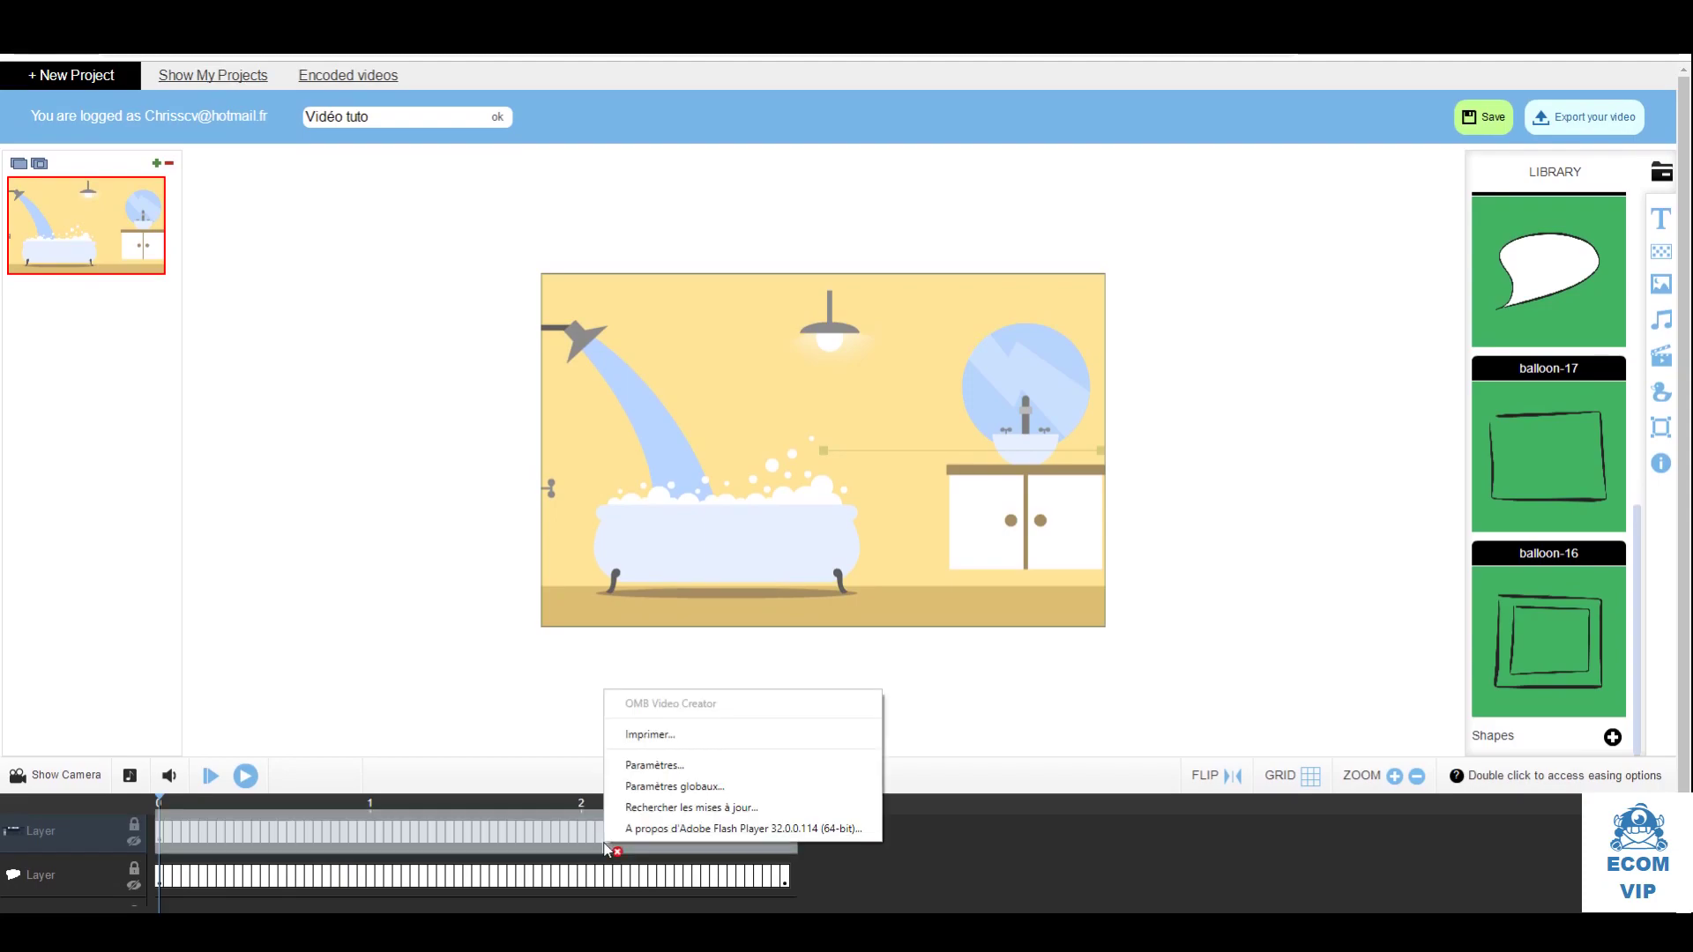
{"action": "left_click", "coordinate": [1049, 896]}
{"action": "scroll", "coordinate": [714, 860], "scroll_direction": "up", "scroll_amount": 1}
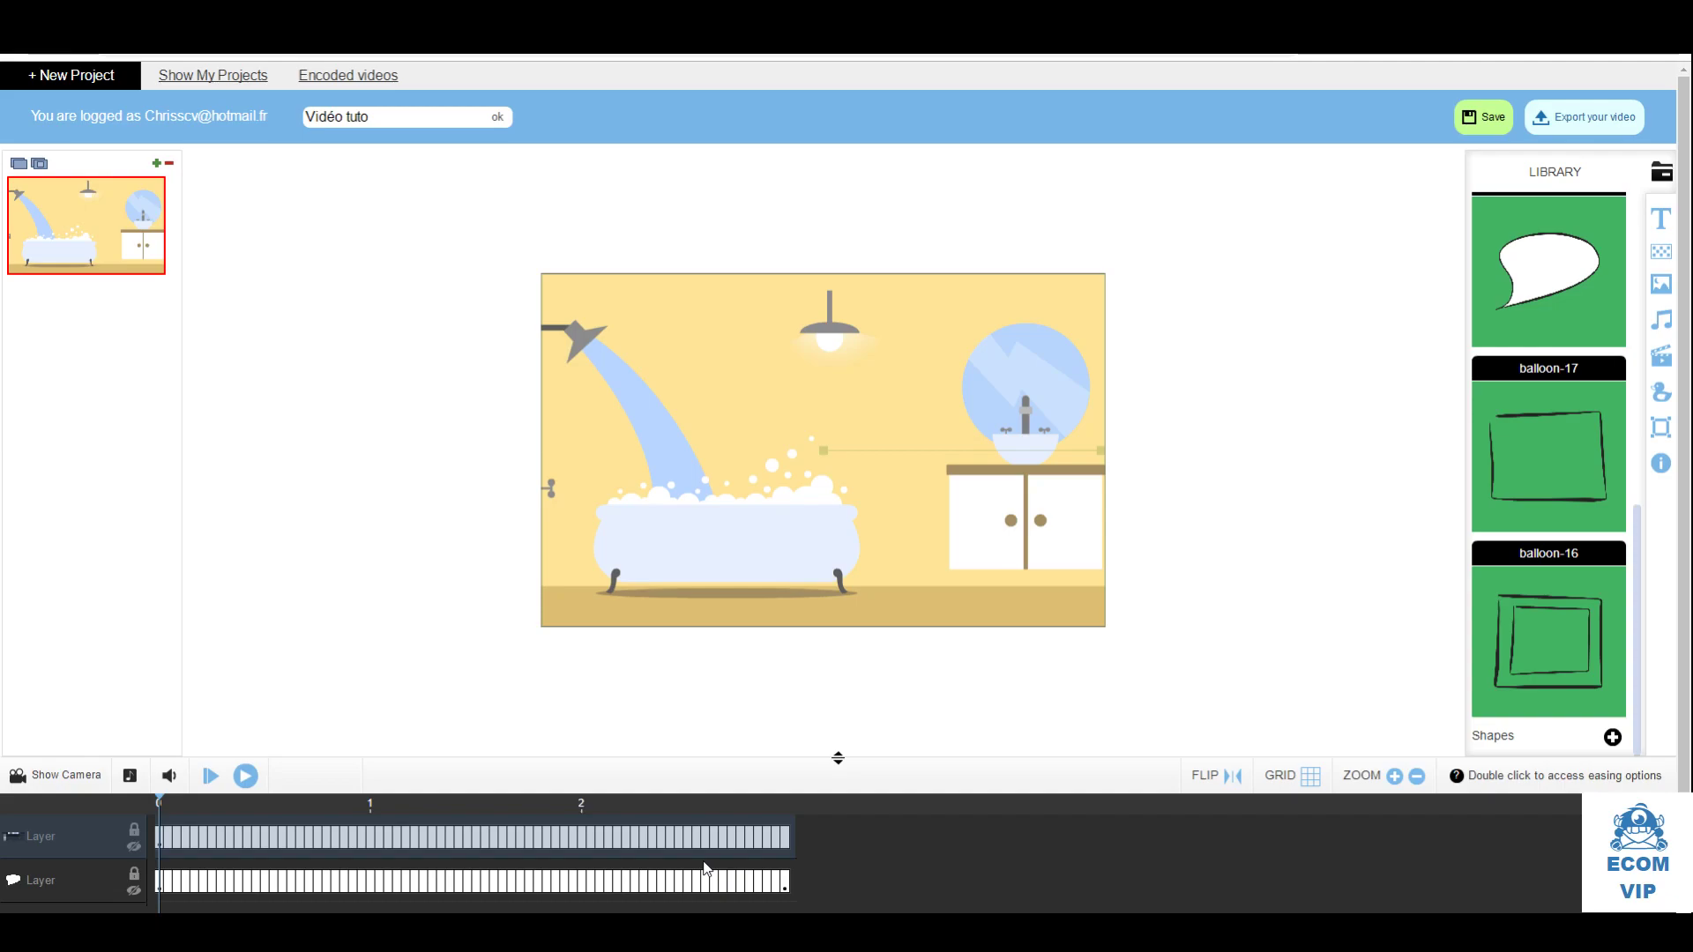
{"action": "scroll", "coordinate": [705, 869], "scroll_direction": "down", "scroll_amount": 1}
{"action": "scroll", "coordinate": [544, 869], "scroll_direction": "down", "scroll_amount": 1}
{"action": "scroll", "coordinate": [544, 868], "scroll_direction": "up", "scroll_amount": 1}
{"action": "scroll", "coordinate": [1476, 357], "scroll_direction": "up", "scroll_amount": 5}
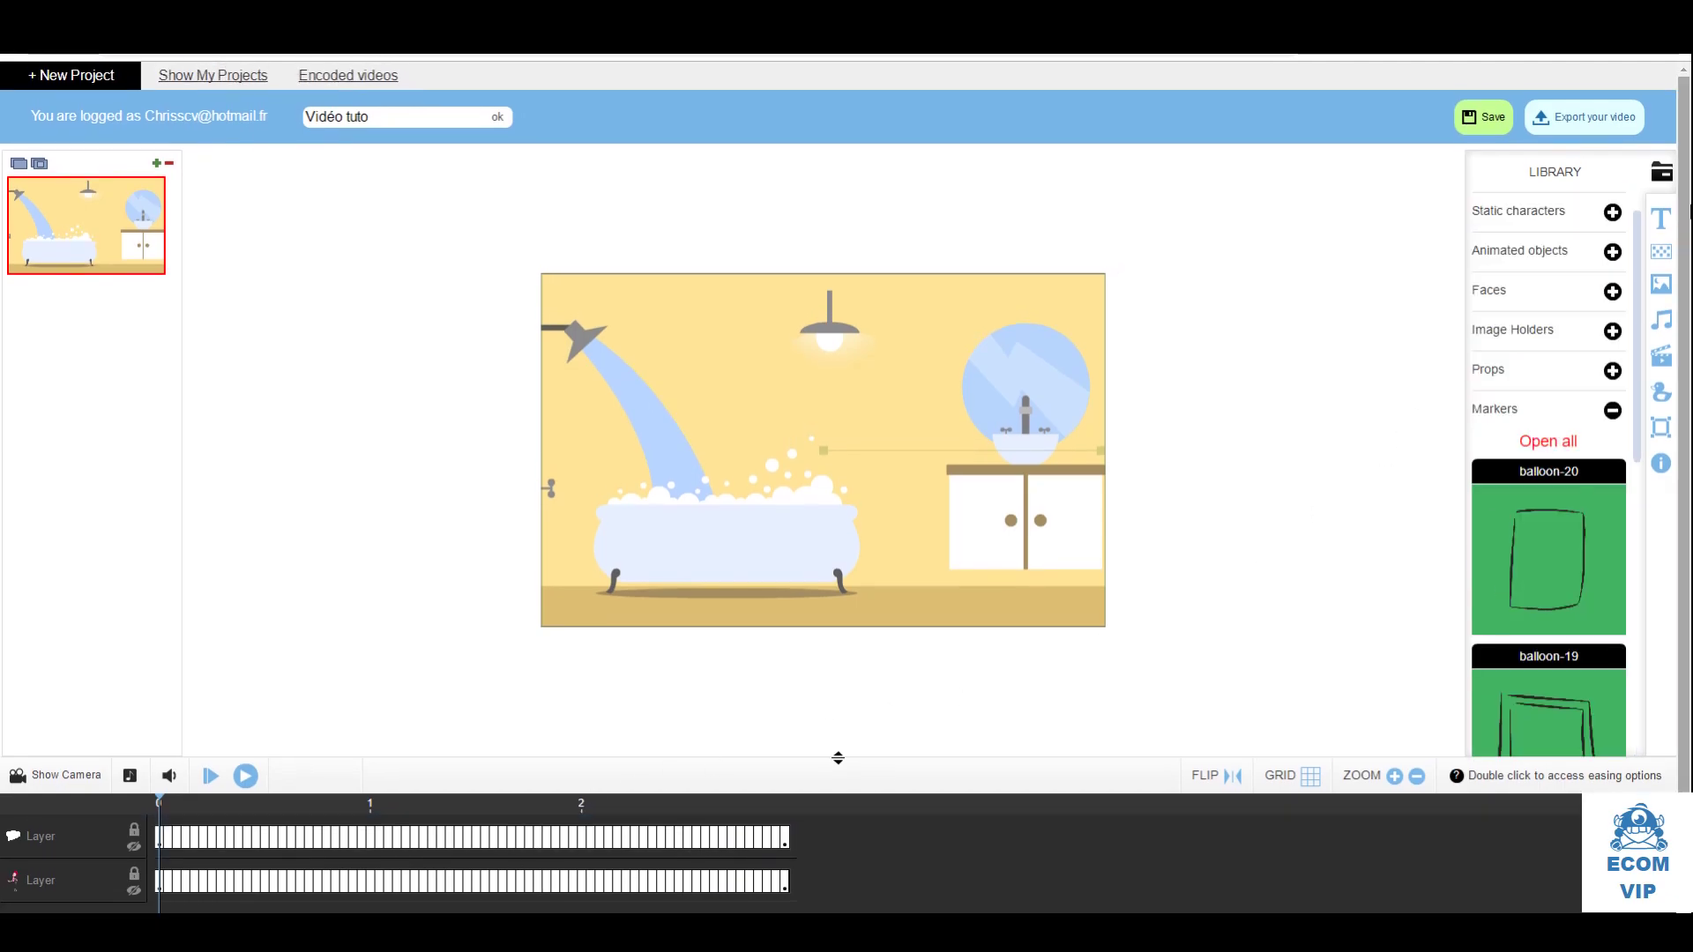
Insert the text "hhj" and, at 0 seconds, move it over the mirror where the speech bubble appears
{"action": "left_click", "coordinate": [1662, 231]}
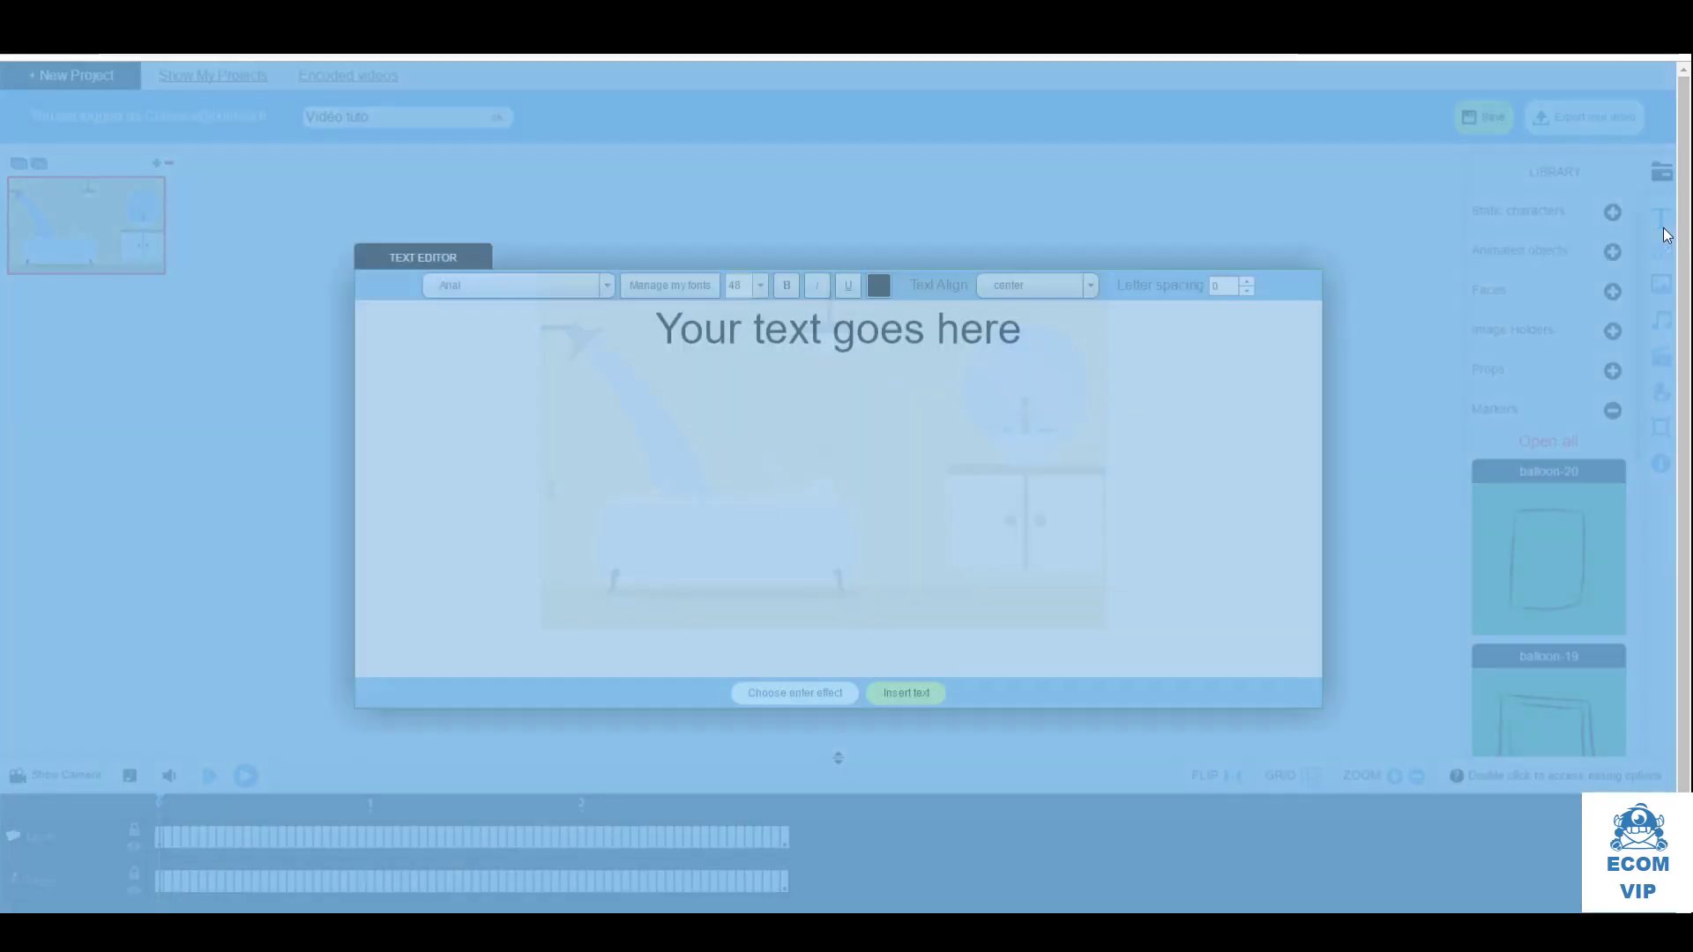
{"action": "left_click_drag", "start_coordinate": [1024, 329], "coordinate": [615, 324]}
{"action": "type", "text": "hhj"}
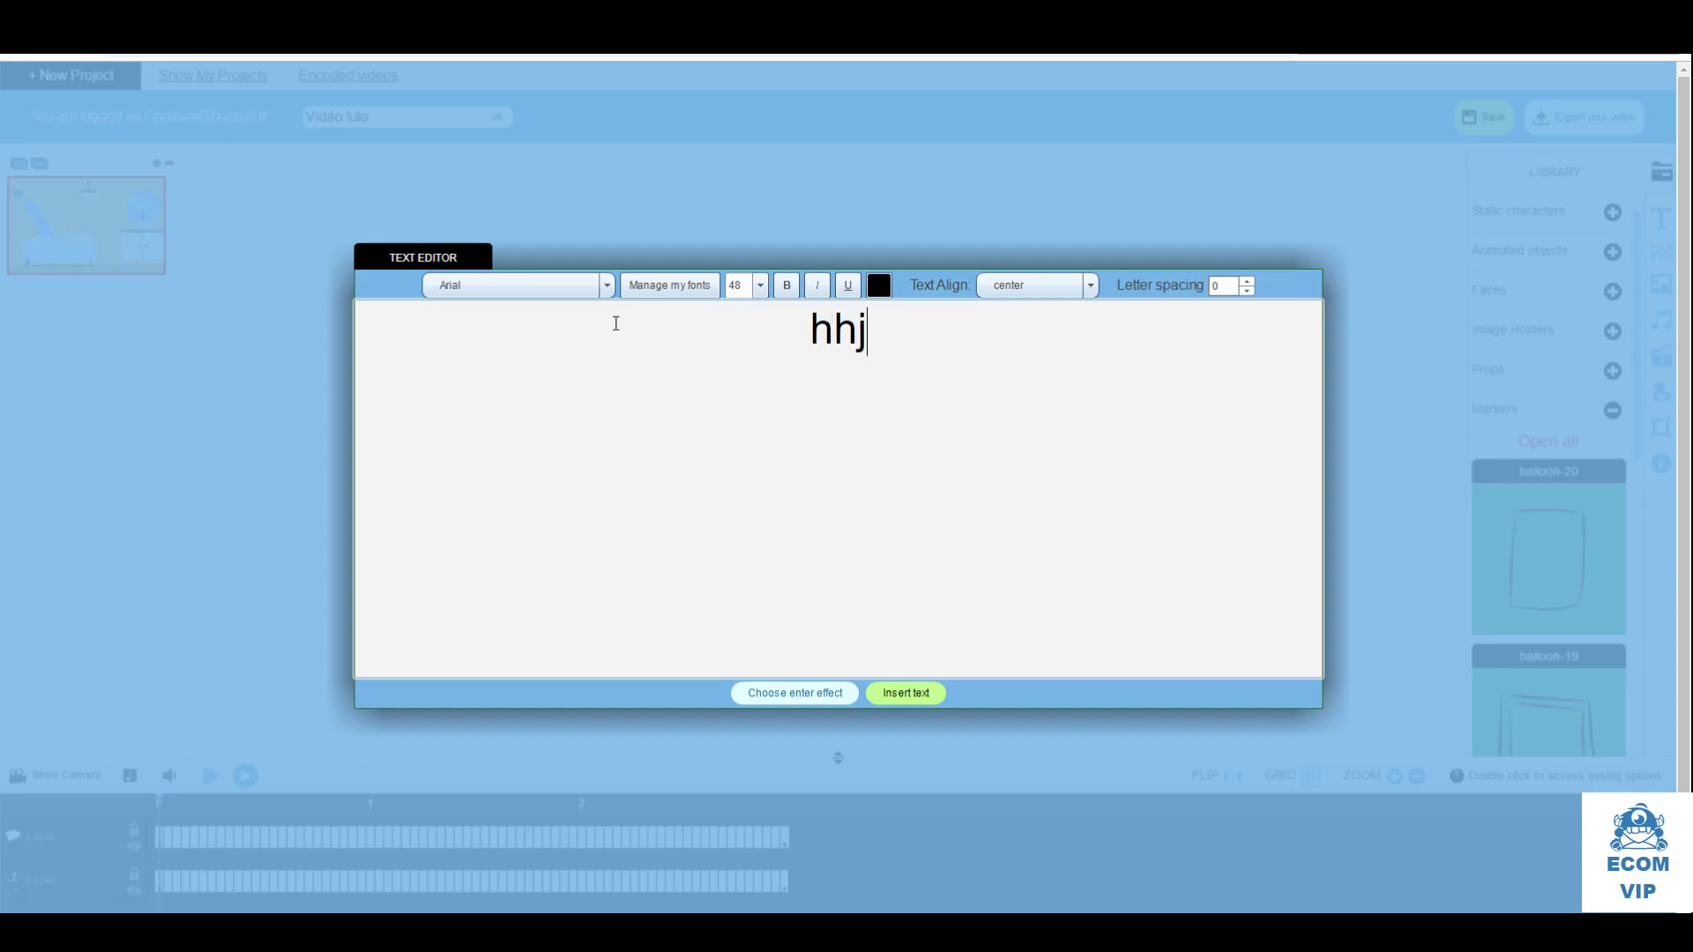
{"action": "left_click", "coordinate": [895, 693]}
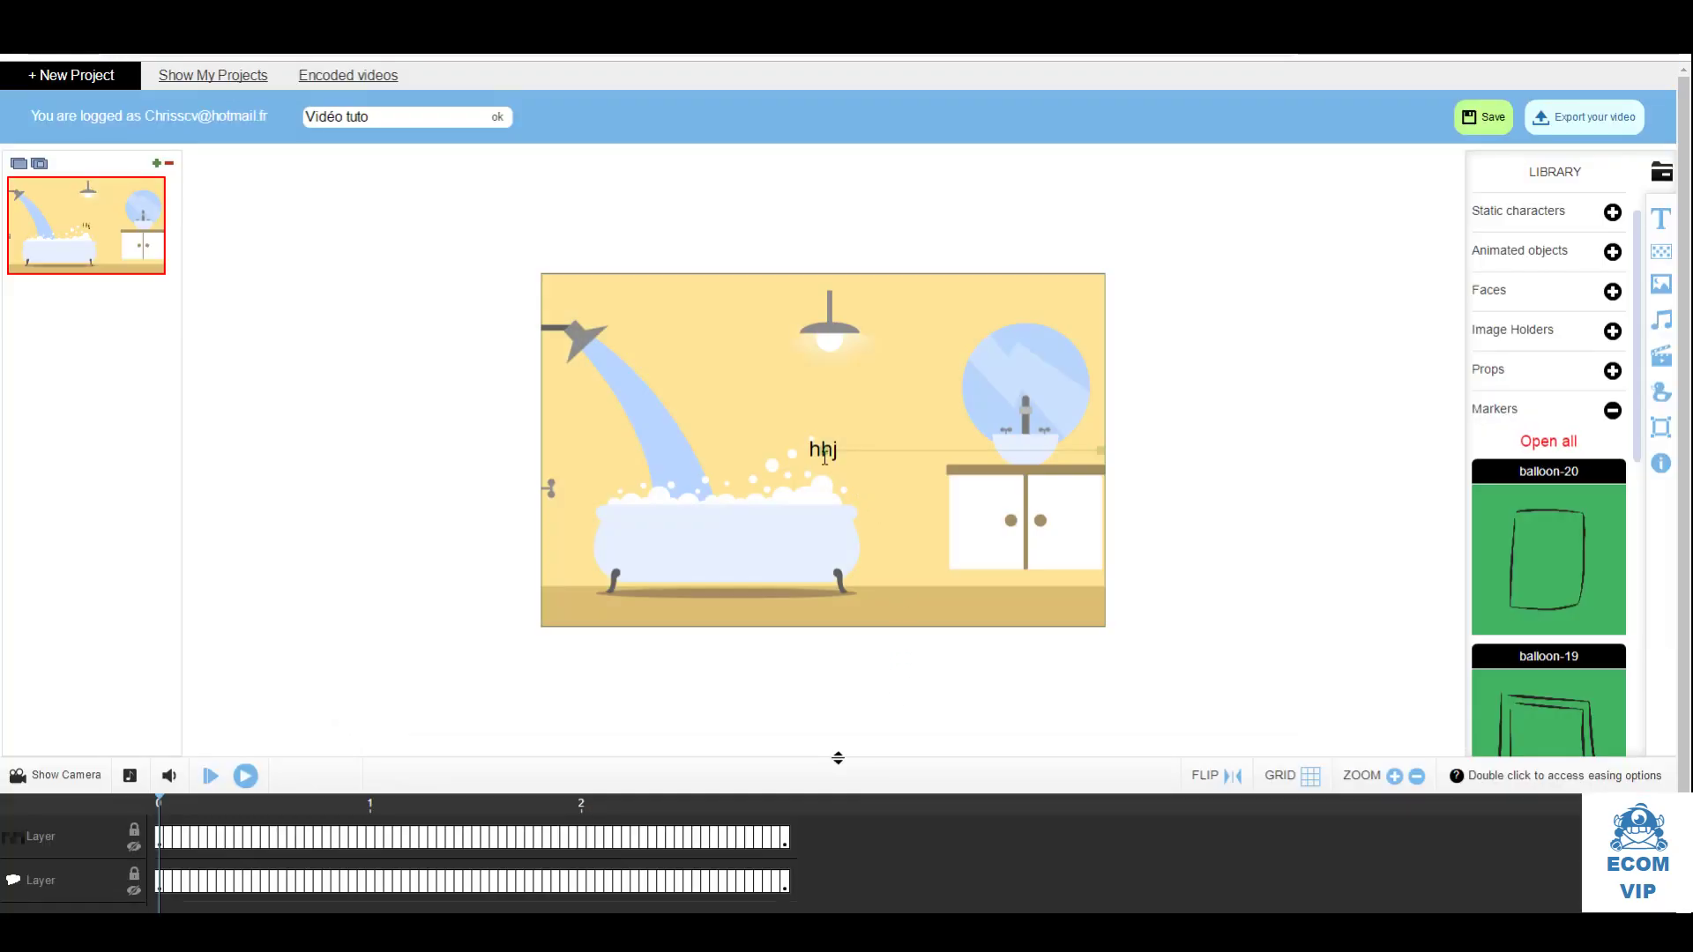
{"action": "left_click", "coordinate": [824, 452]}
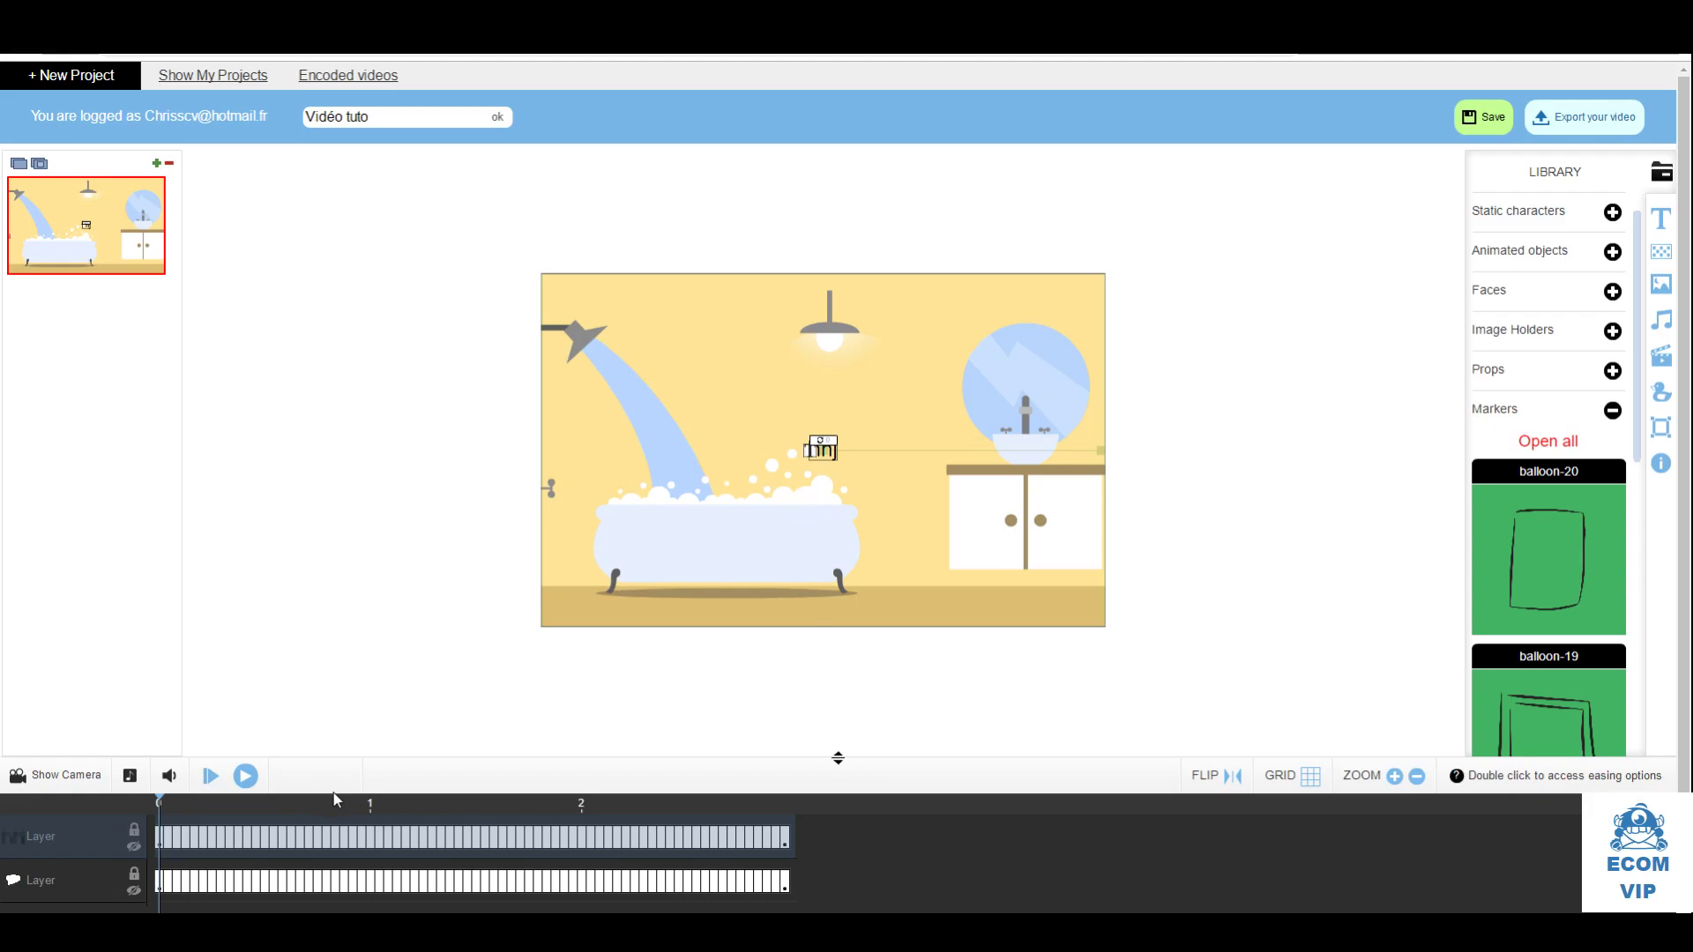
{"action": "left_click_drag", "start_coordinate": [826, 455], "coordinate": [1030, 350]}
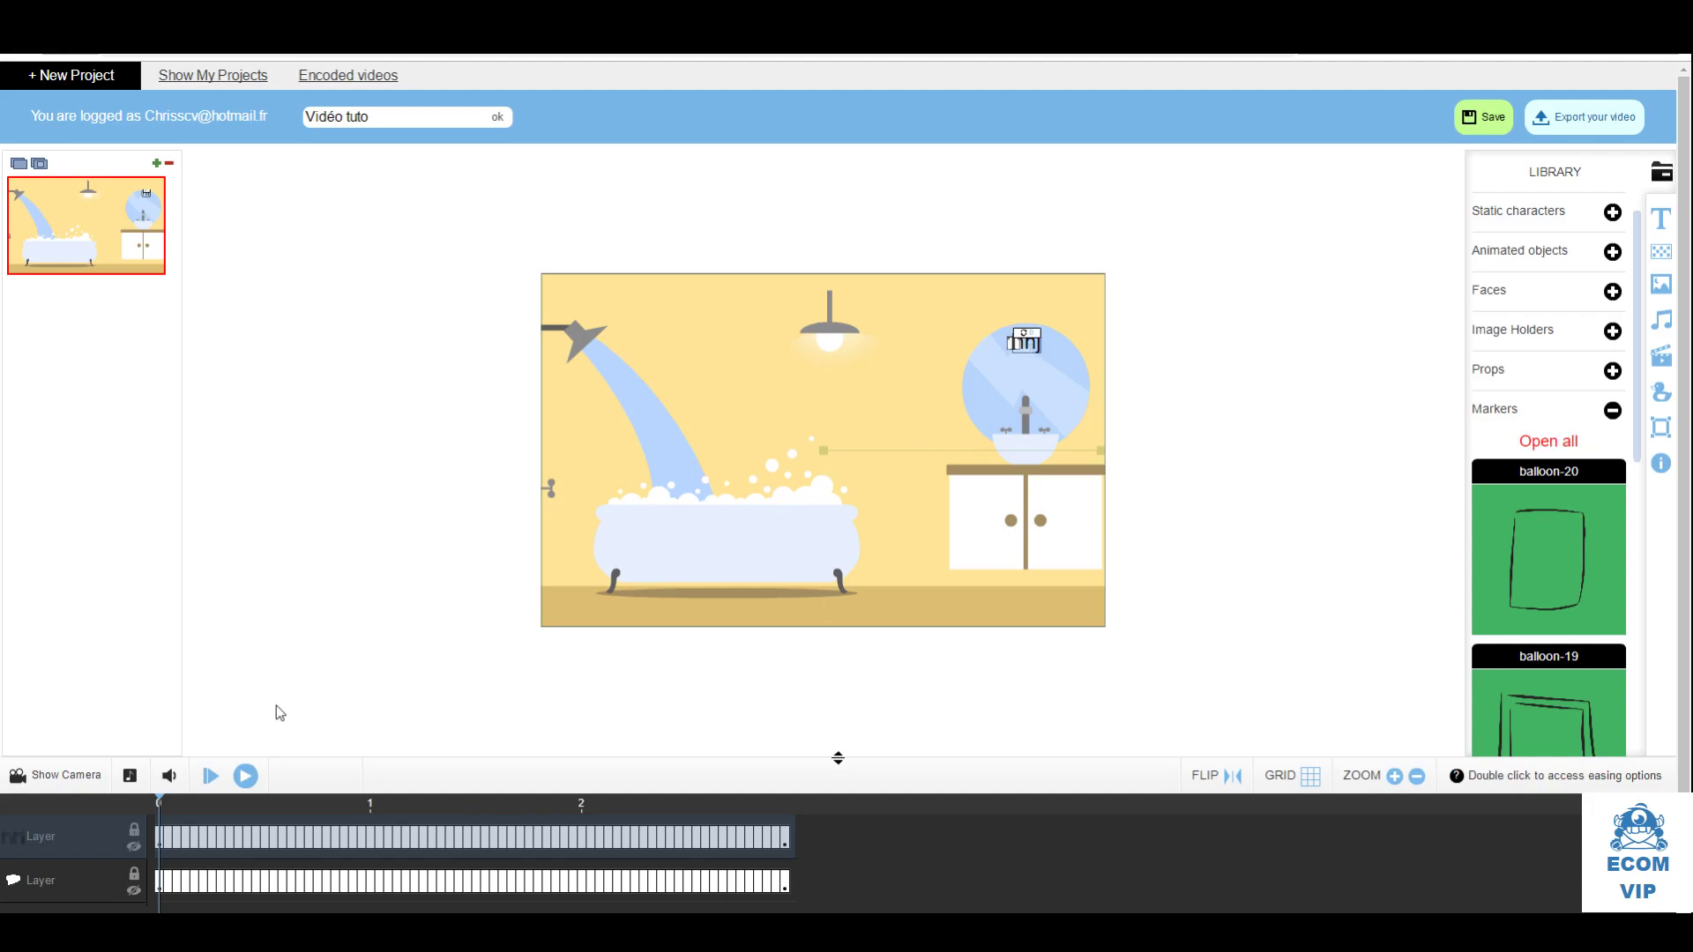
Play the whole scene and replay its opening to examine the "hhj" text in the speech bubble
{"action": "left_click", "coordinate": [245, 776]}
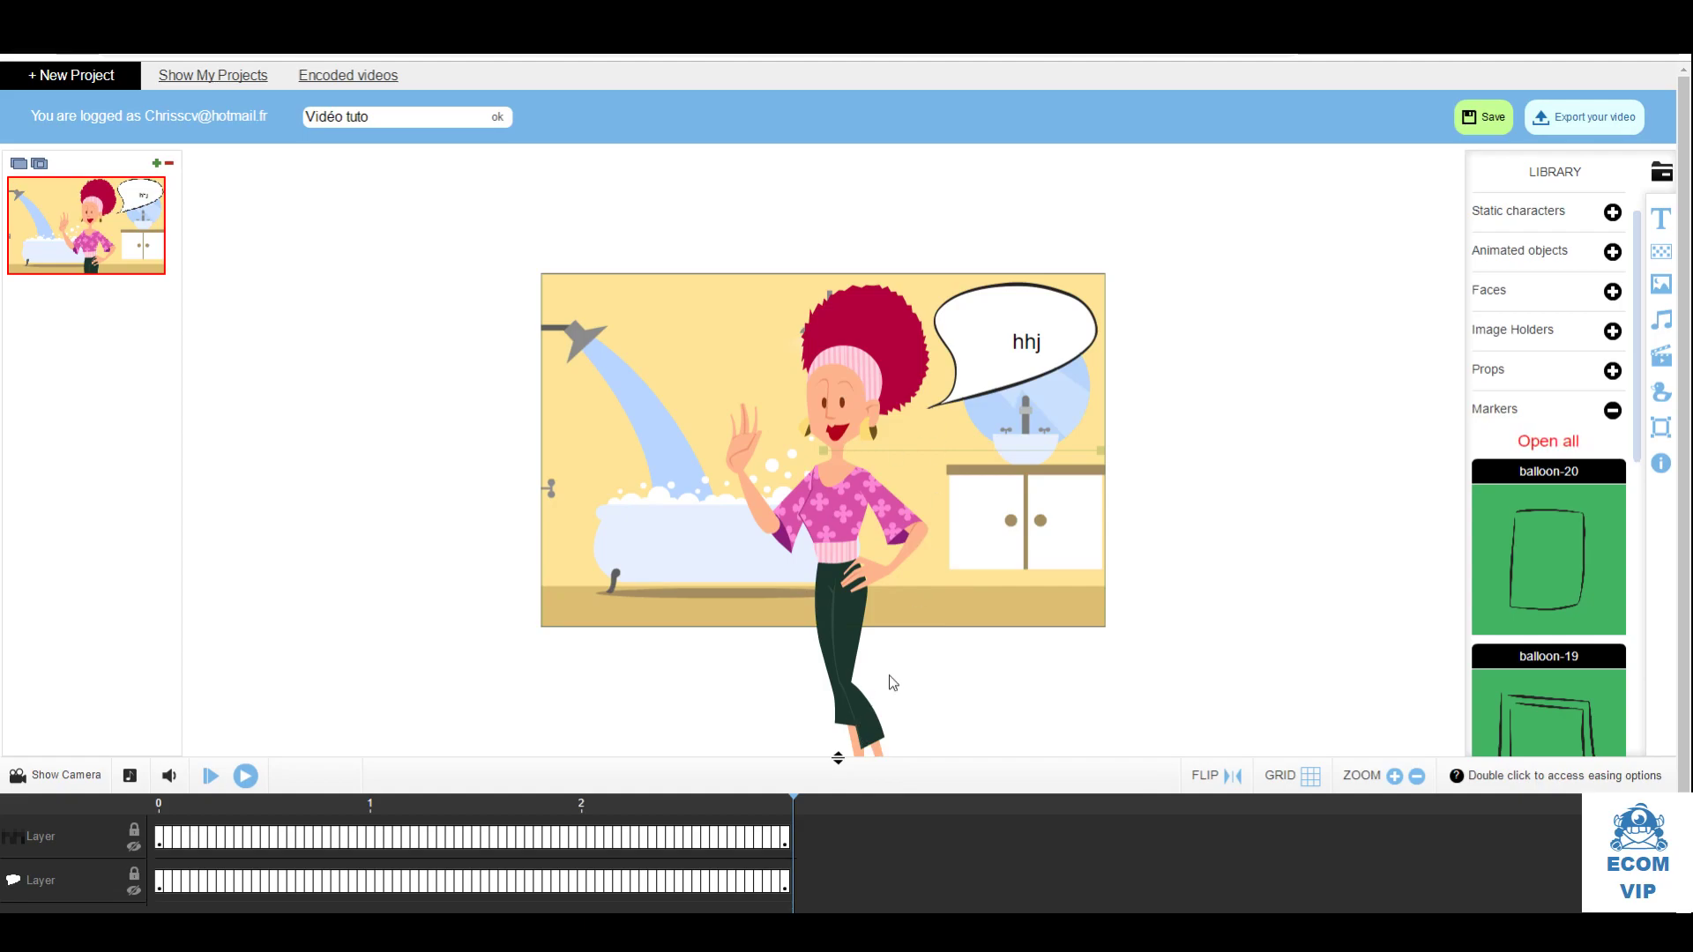
{"action": "left_click_drag", "start_coordinate": [791, 804], "coordinate": [158, 804]}
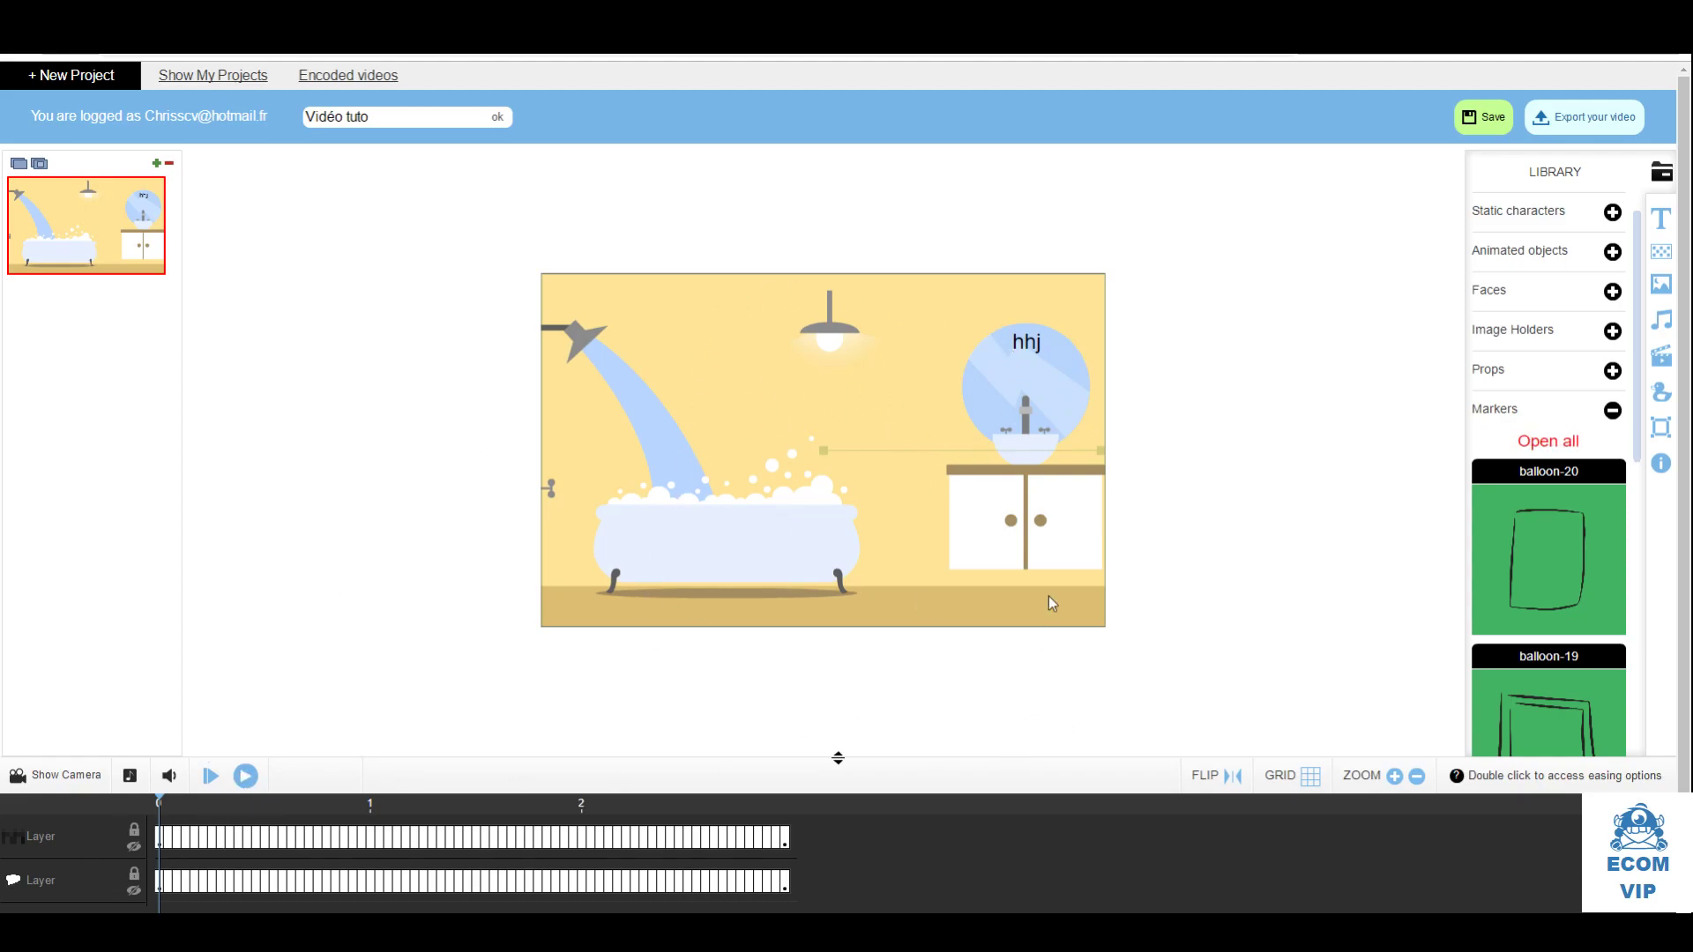
{"action": "left_click", "coordinate": [246, 776]}
{"action": "left_click", "coordinate": [246, 776]}
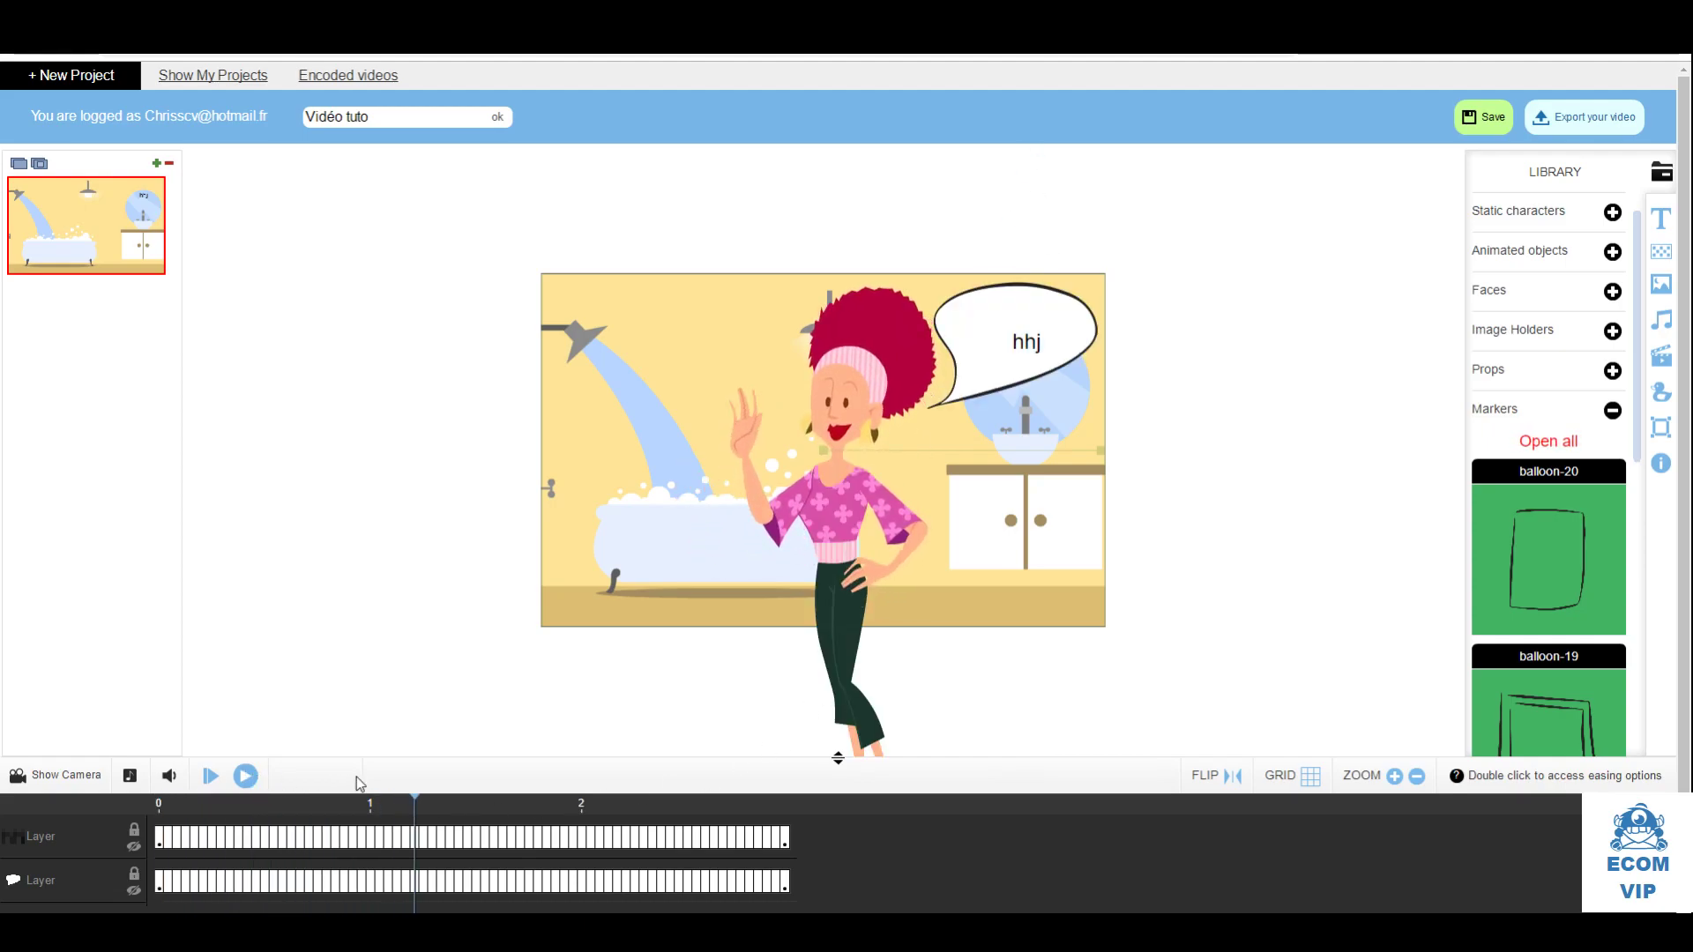
Replace the wording "hhj" in the speech bubble with "Salut"
{"action": "left_click", "coordinate": [1018, 344]}
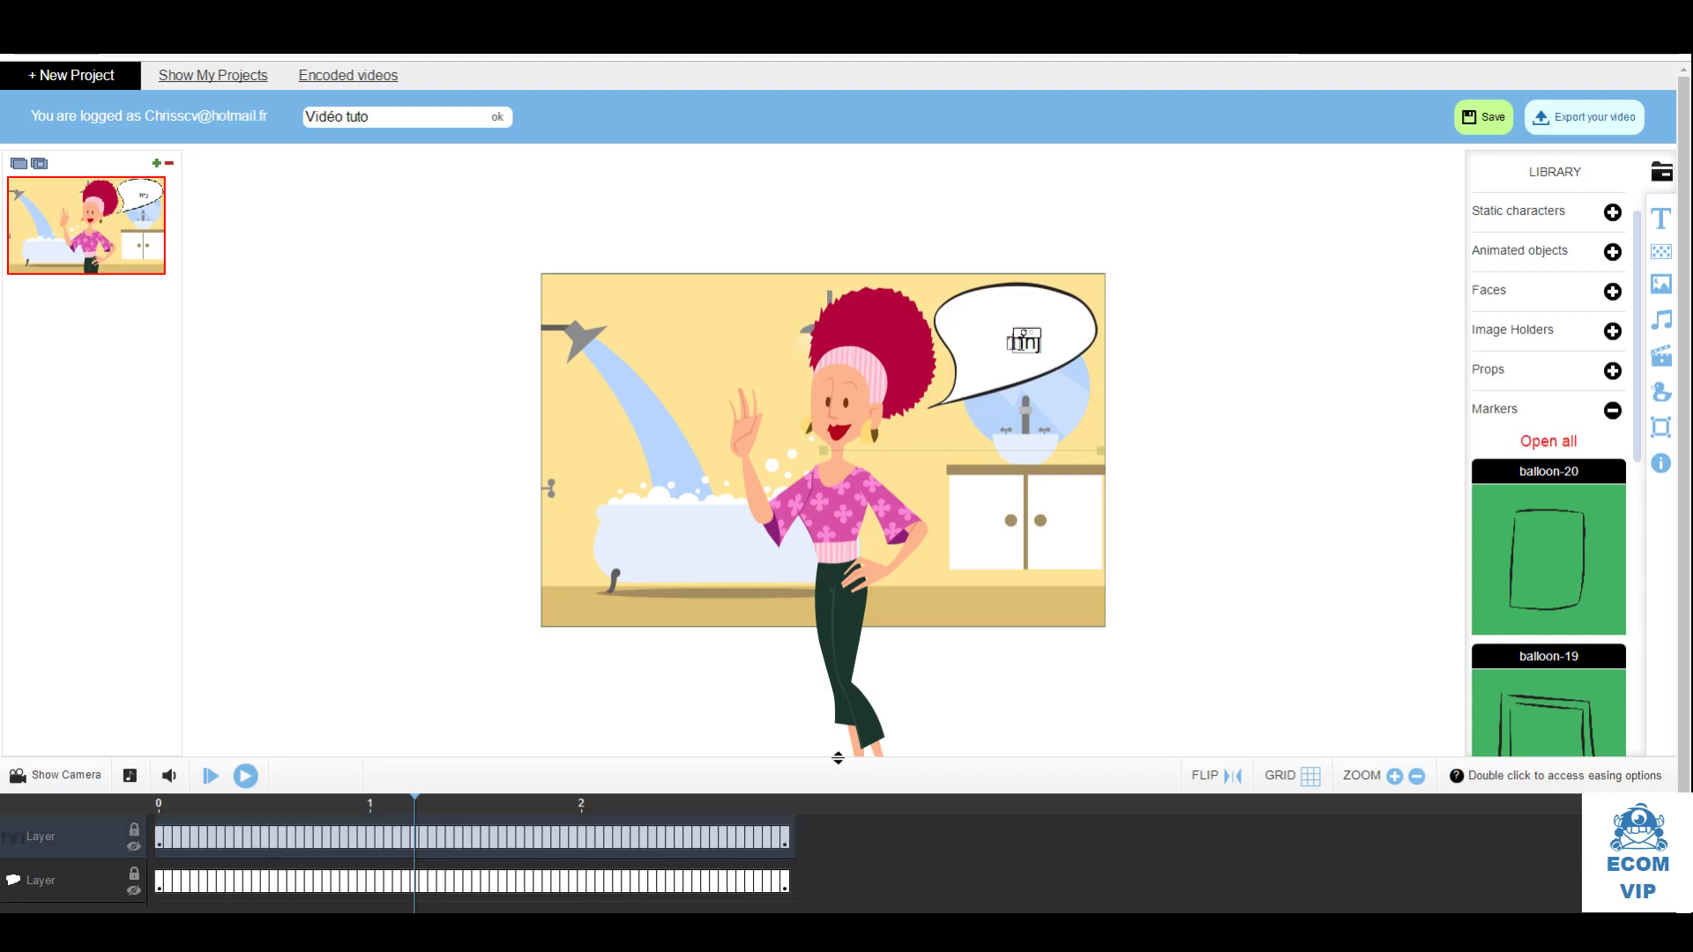
{"action": "left_click", "coordinate": [1014, 341]}
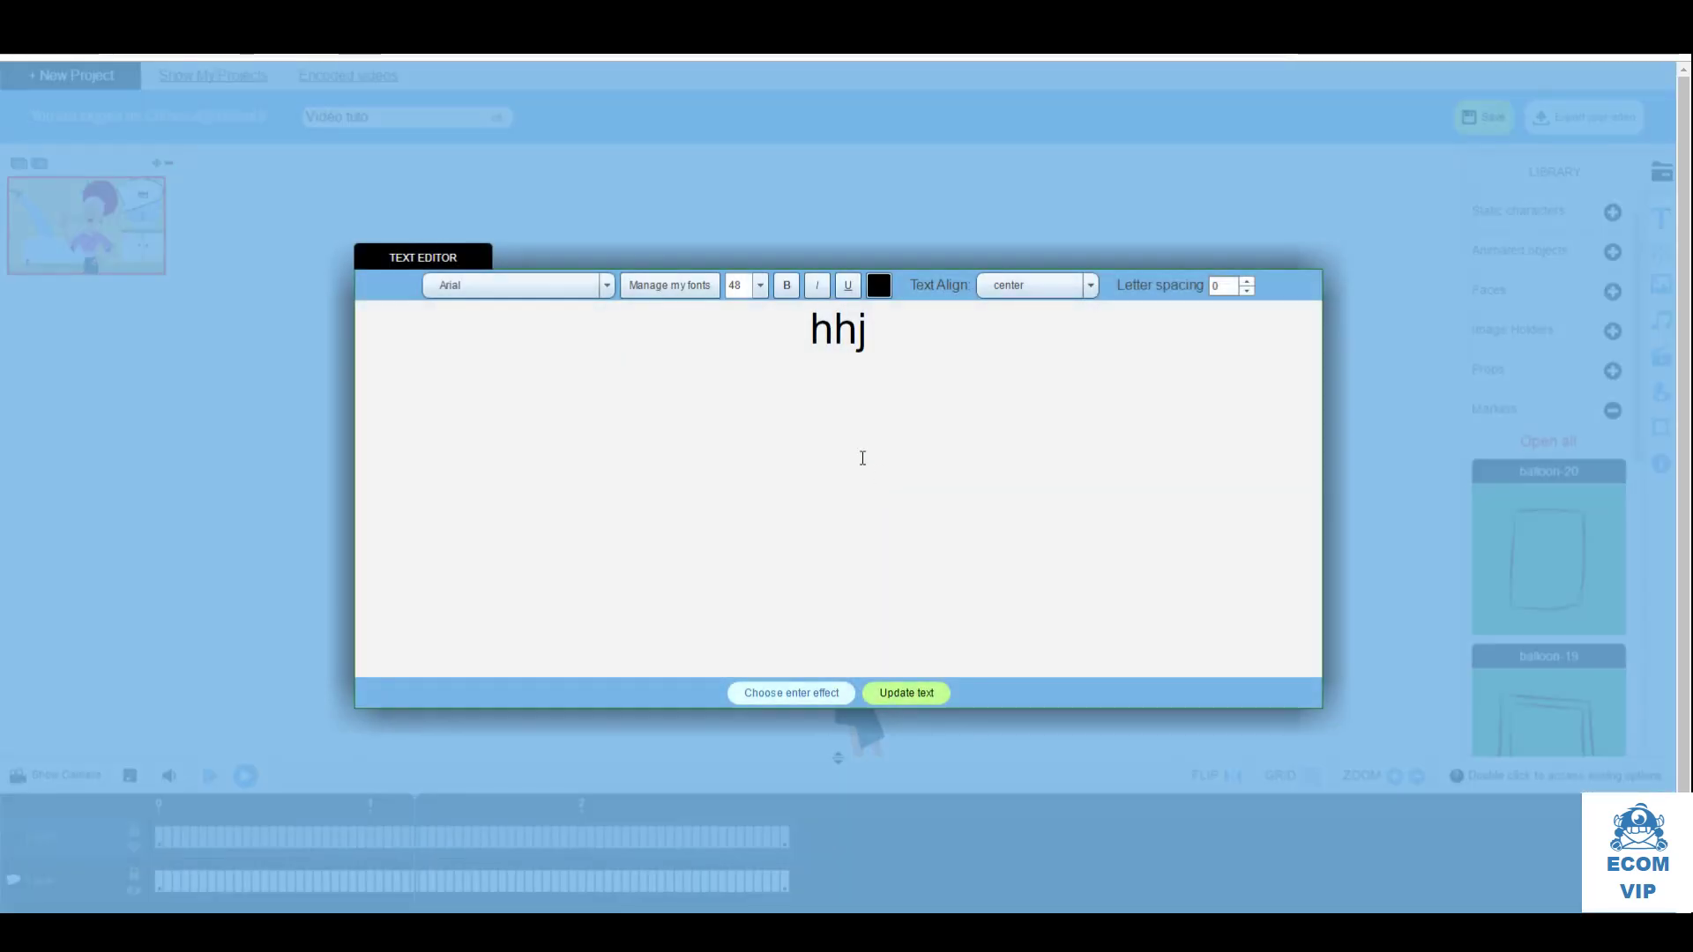
{"action": "key", "text": "BackSpace"}
{"action": "key", "text": "BackSpace"}
{"action": "key", "text": "BackSpace"}
{"action": "type", "text": "Salut"}
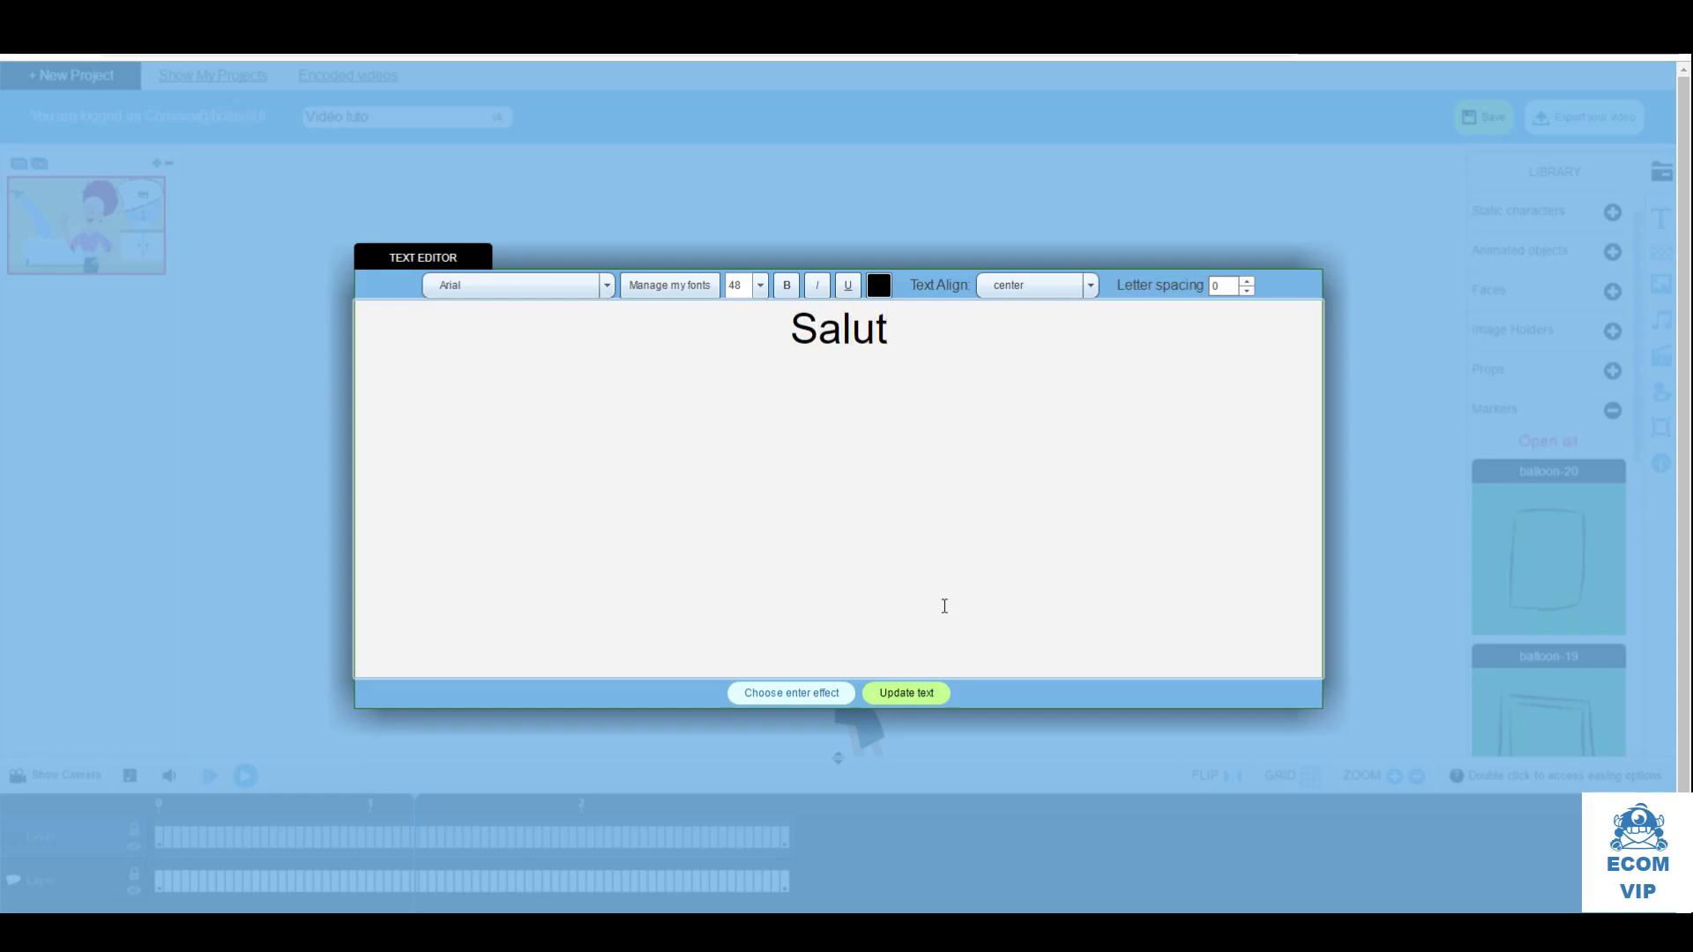
{"action": "left_click", "coordinate": [915, 694]}
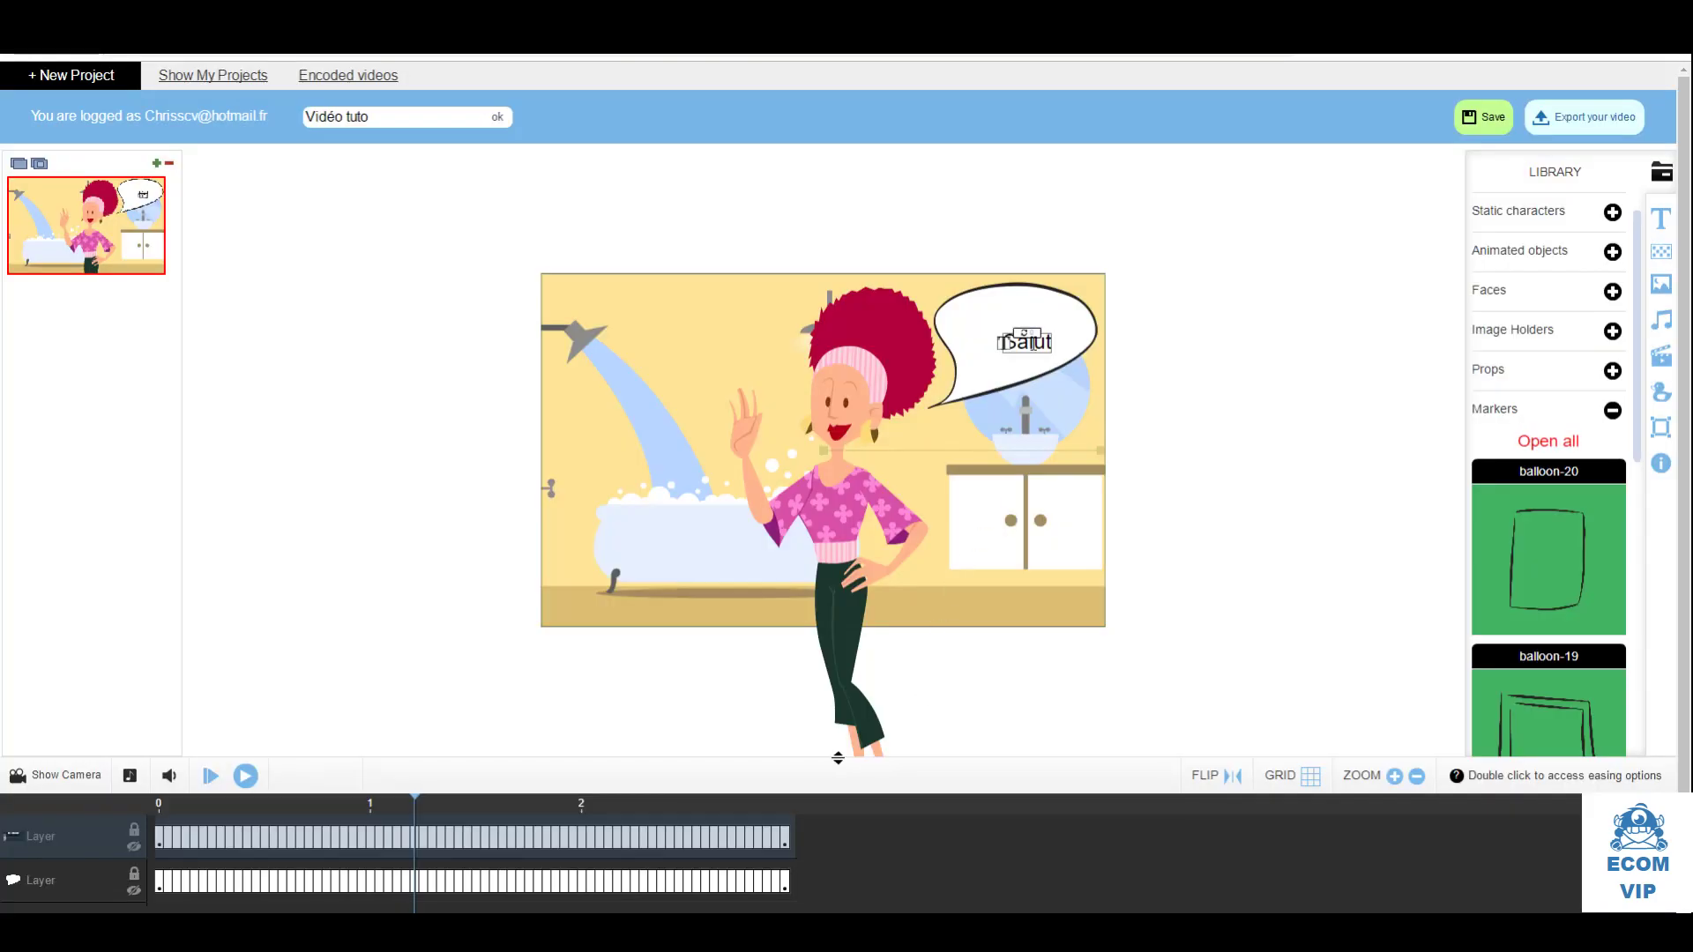
Move the "Salut" text slightly higher at 0 seconds and play the scene to check it in the bubble
{"action": "left_click", "coordinate": [159, 838]}
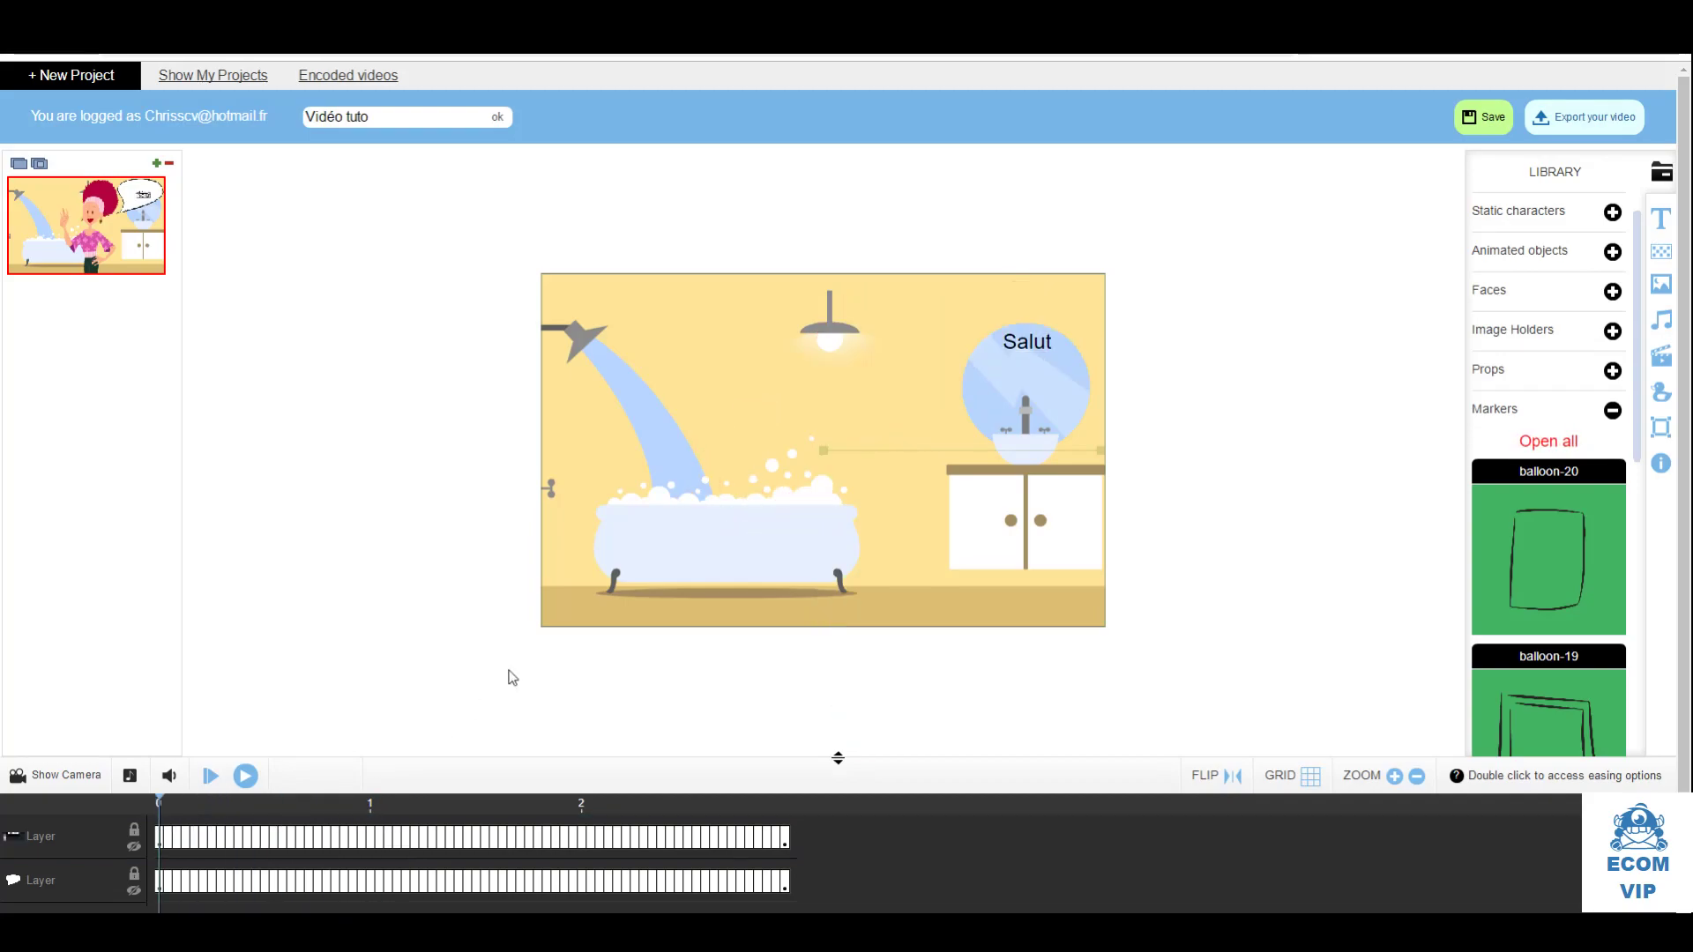
{"action": "left_click", "coordinate": [1031, 344]}
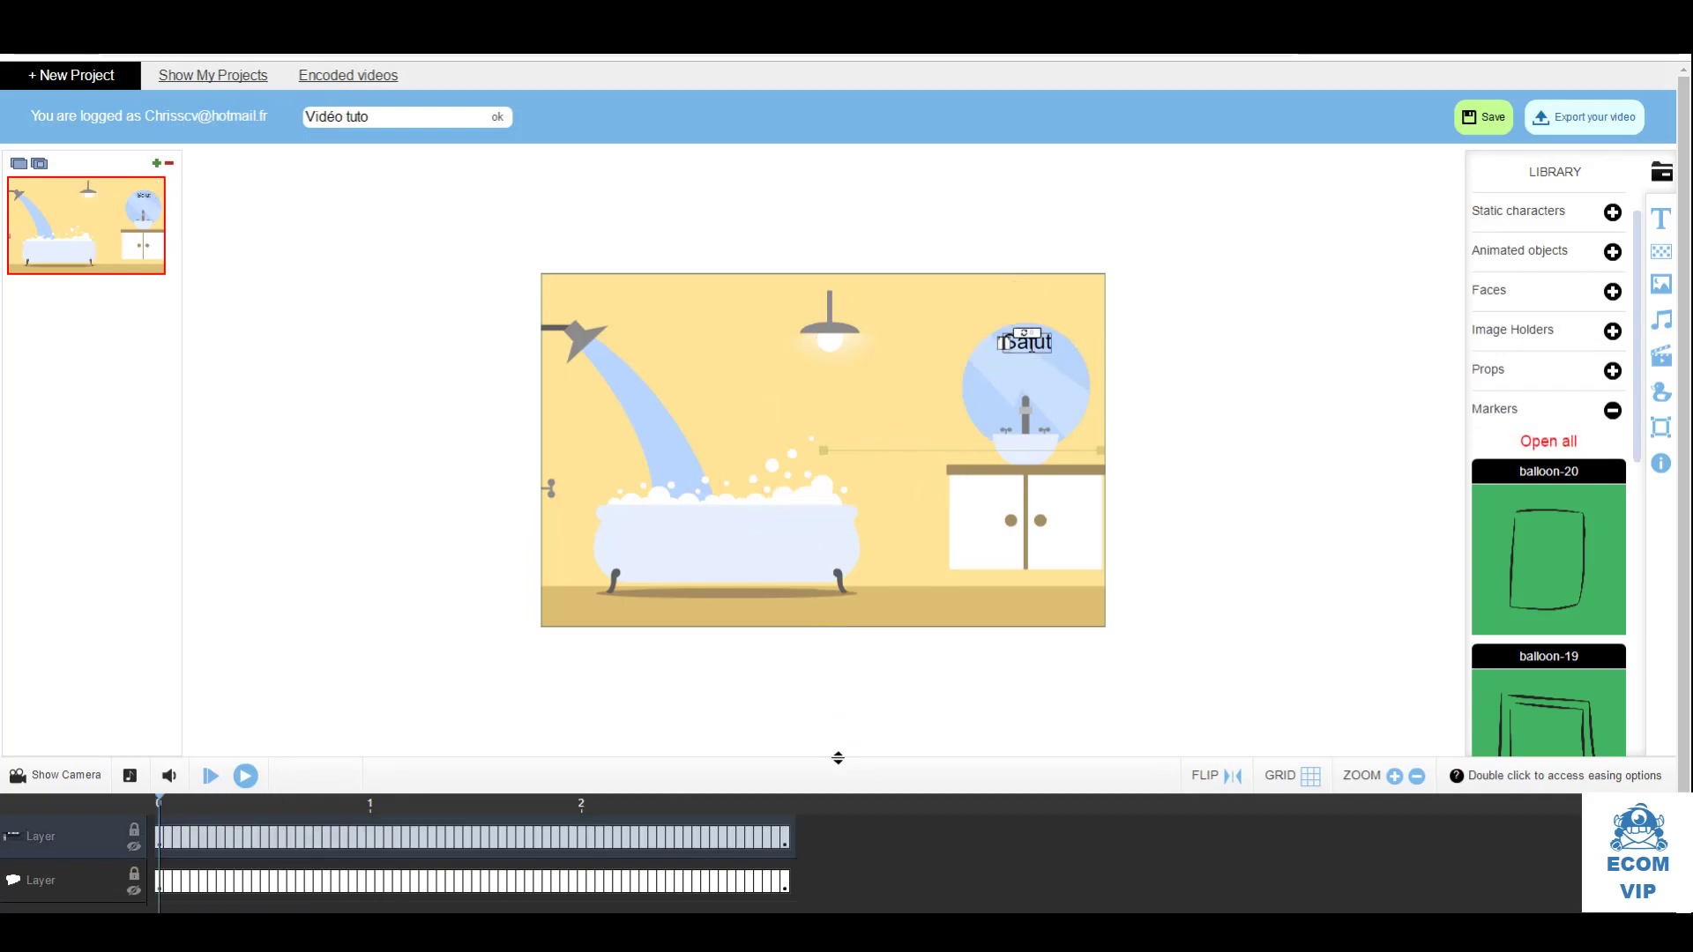
{"action": "left_click_drag", "start_coordinate": [1031, 345], "coordinate": [1025, 326]}
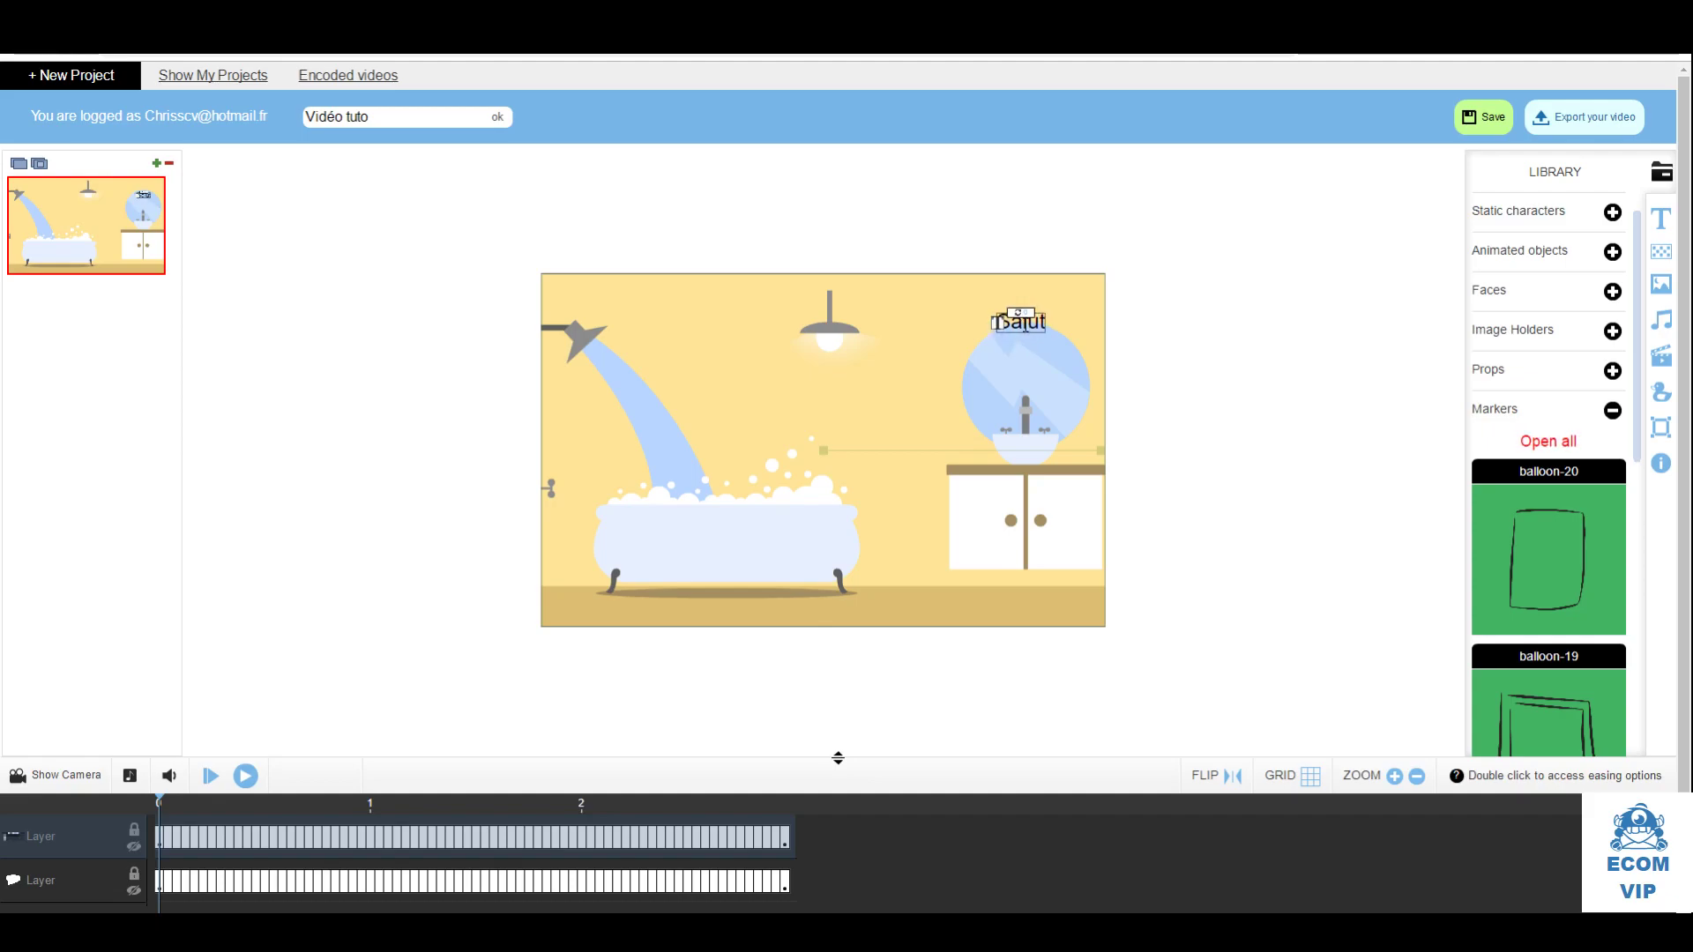
{"action": "left_click", "coordinate": [246, 775]}
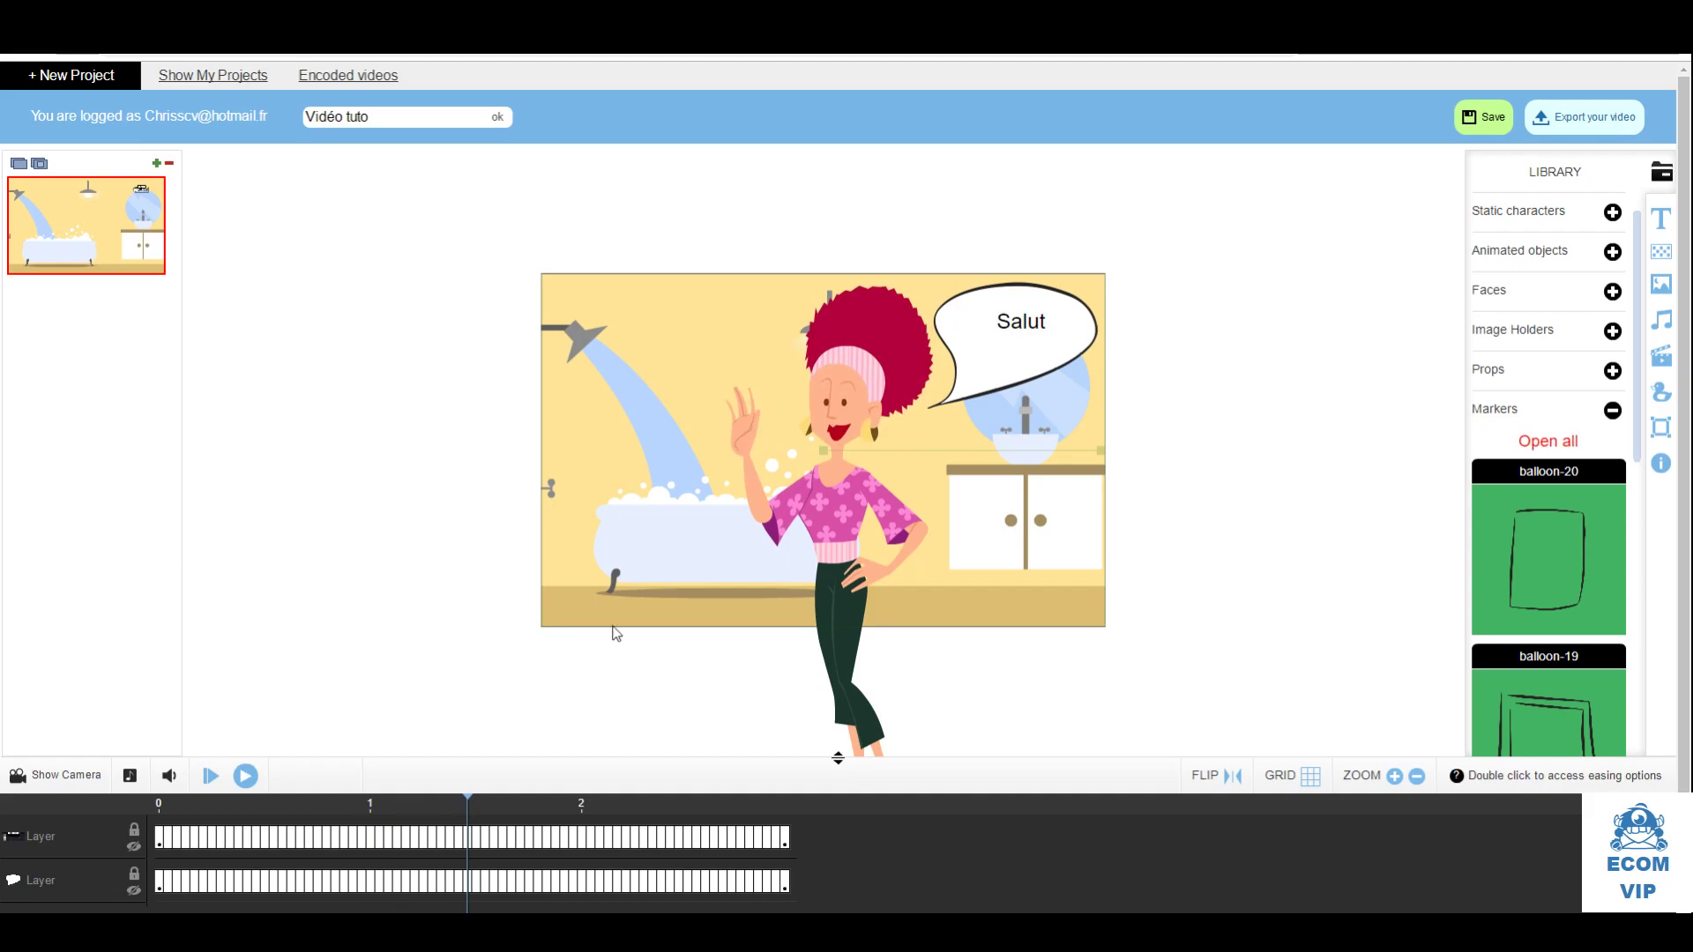
{"action": "scroll", "coordinate": [680, 718], "scroll_direction": "down", "scroll_amount": 1}
{"action": "scroll", "coordinate": [683, 724], "scroll_direction": "up", "scroll_amount": 1}
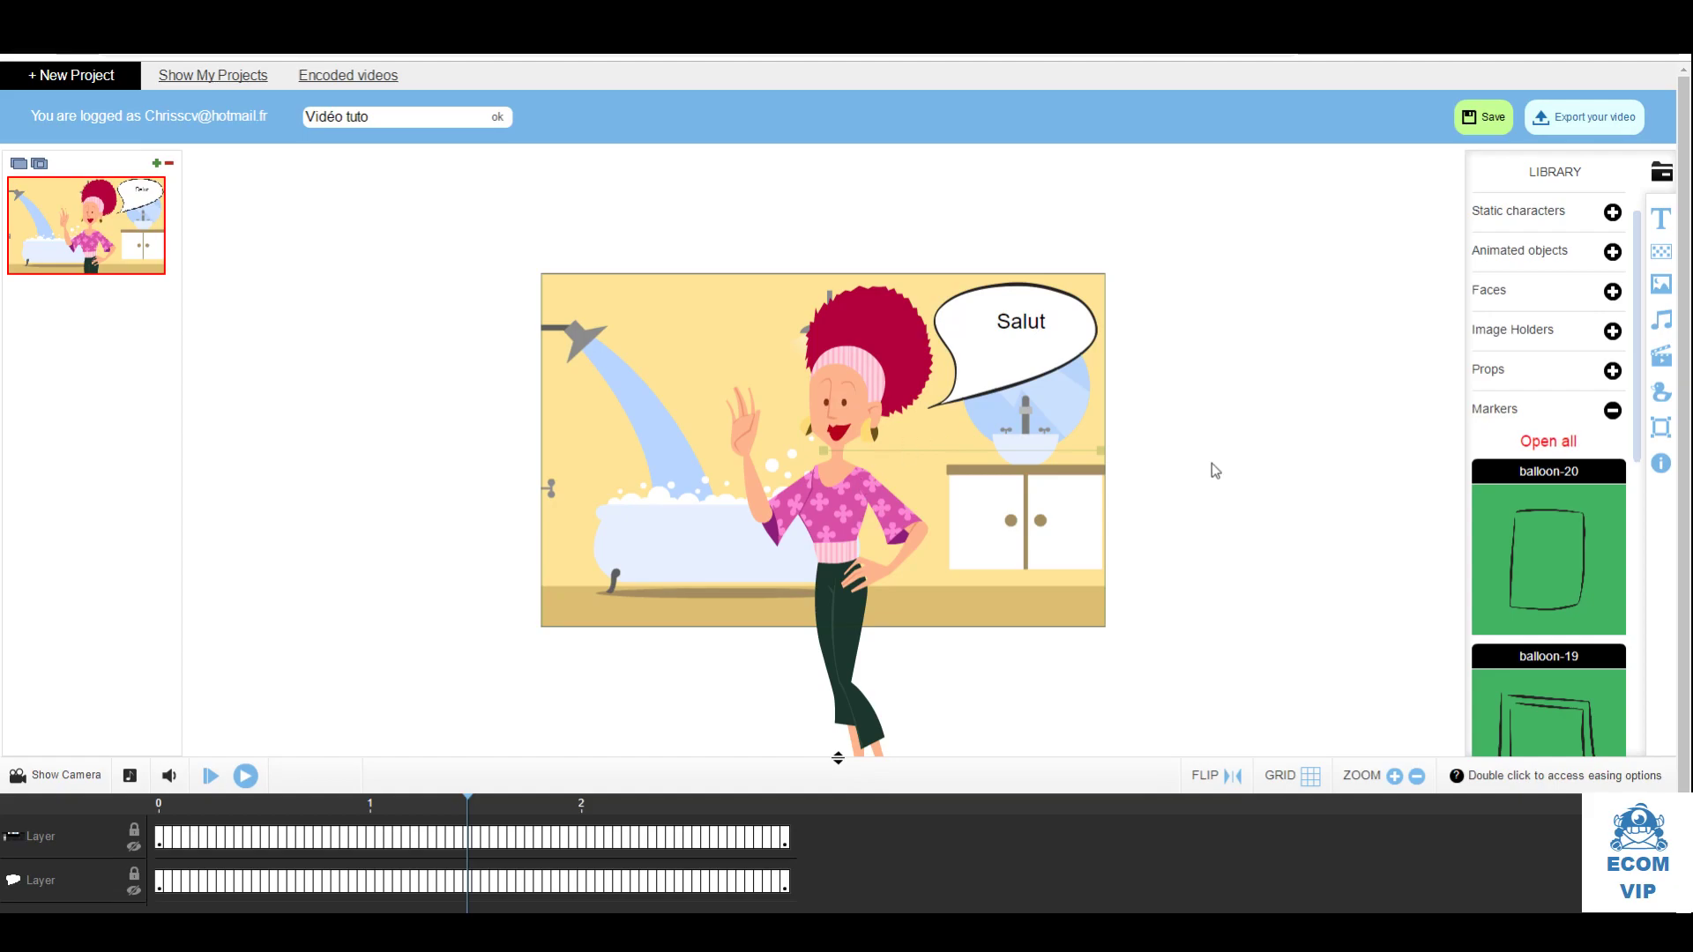
Return to 0 seconds and enlarge the timeline area so the text, bubble and woman layers are all shown
{"action": "left_click_drag", "start_coordinate": [468, 796], "coordinate": [160, 804]}
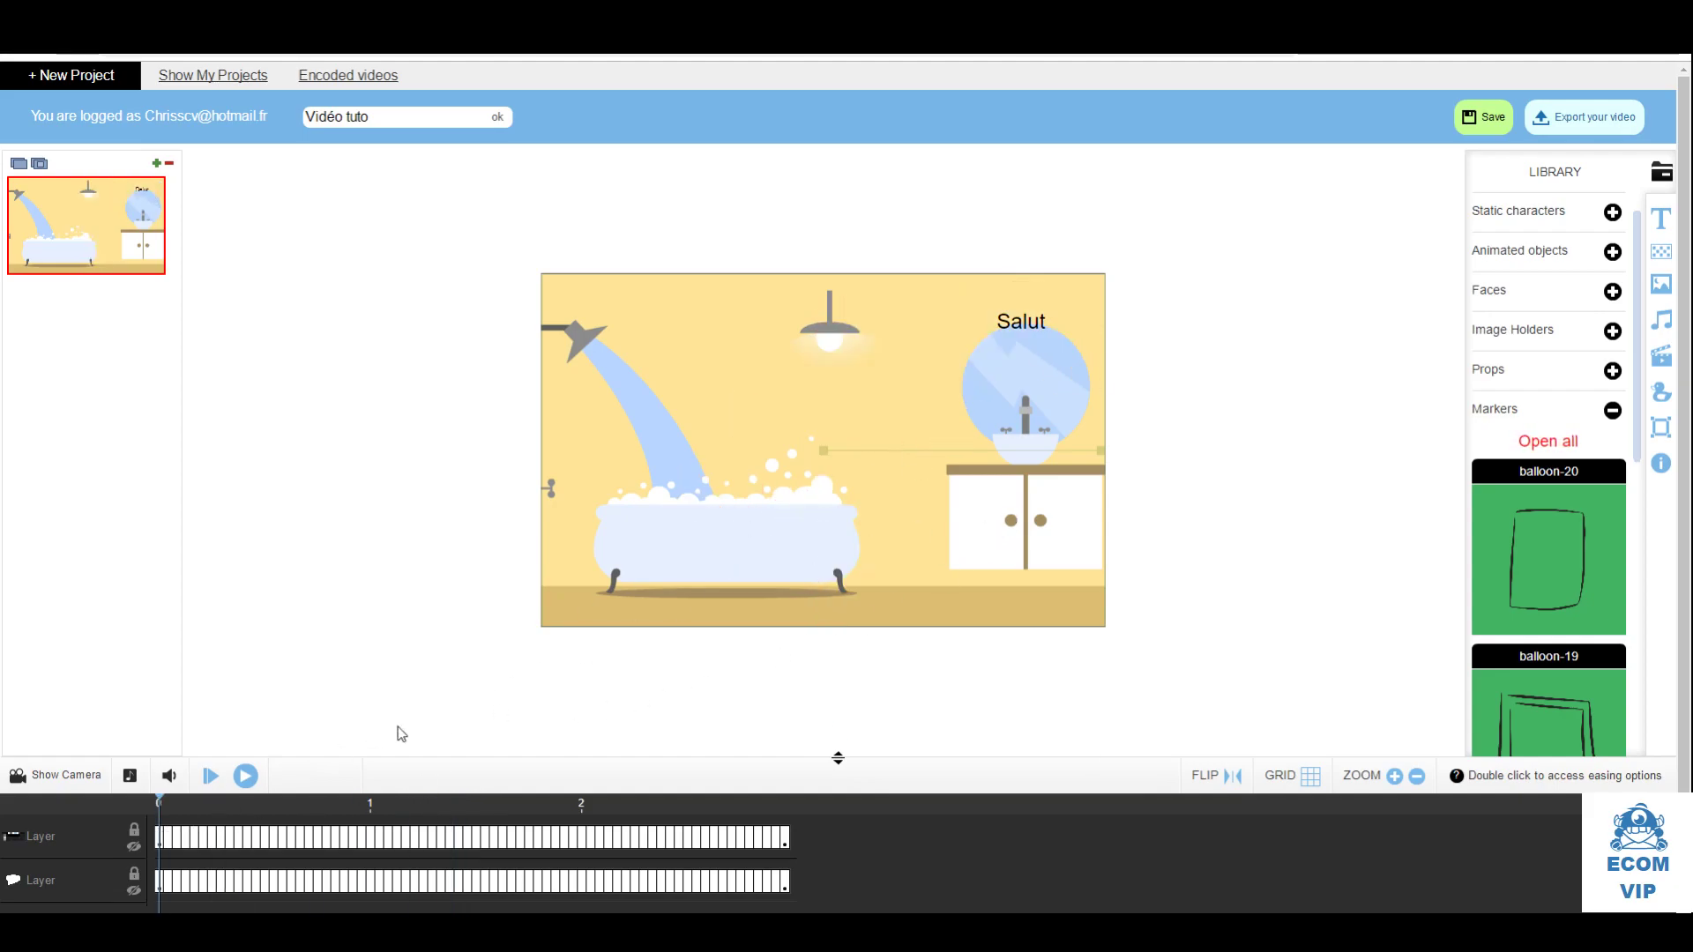
{"action": "scroll", "coordinate": [109, 845], "scroll_direction": "down", "scroll_amount": 3}
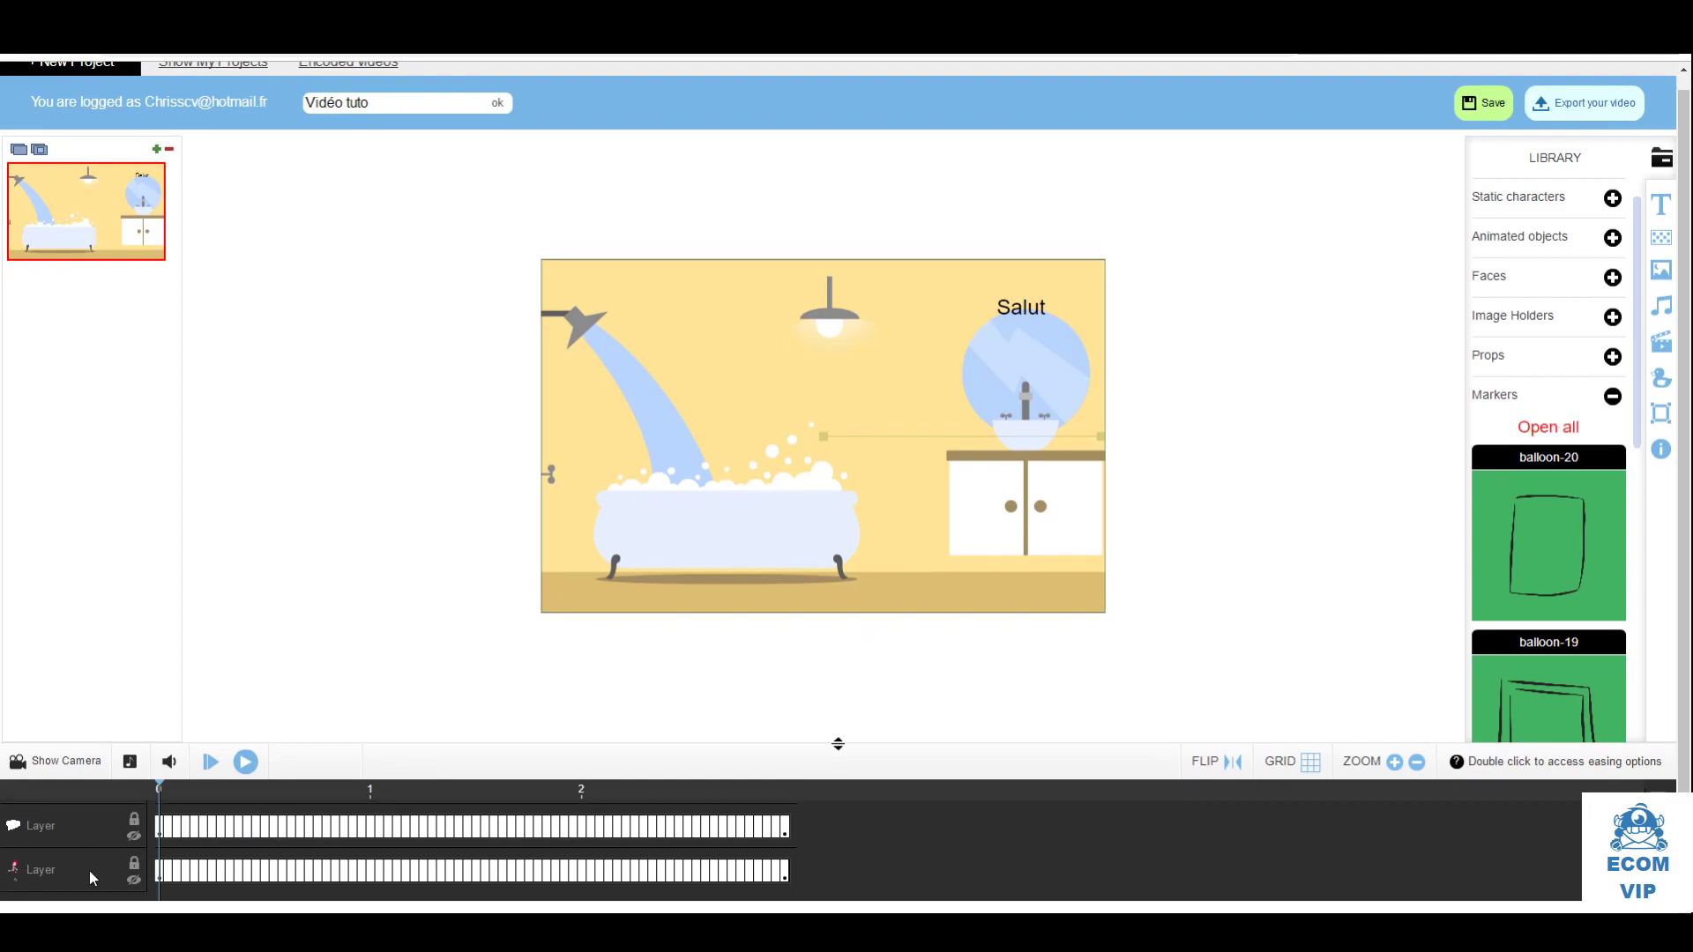
{"action": "left_click_drag", "start_coordinate": [834, 748], "coordinate": [836, 599]}
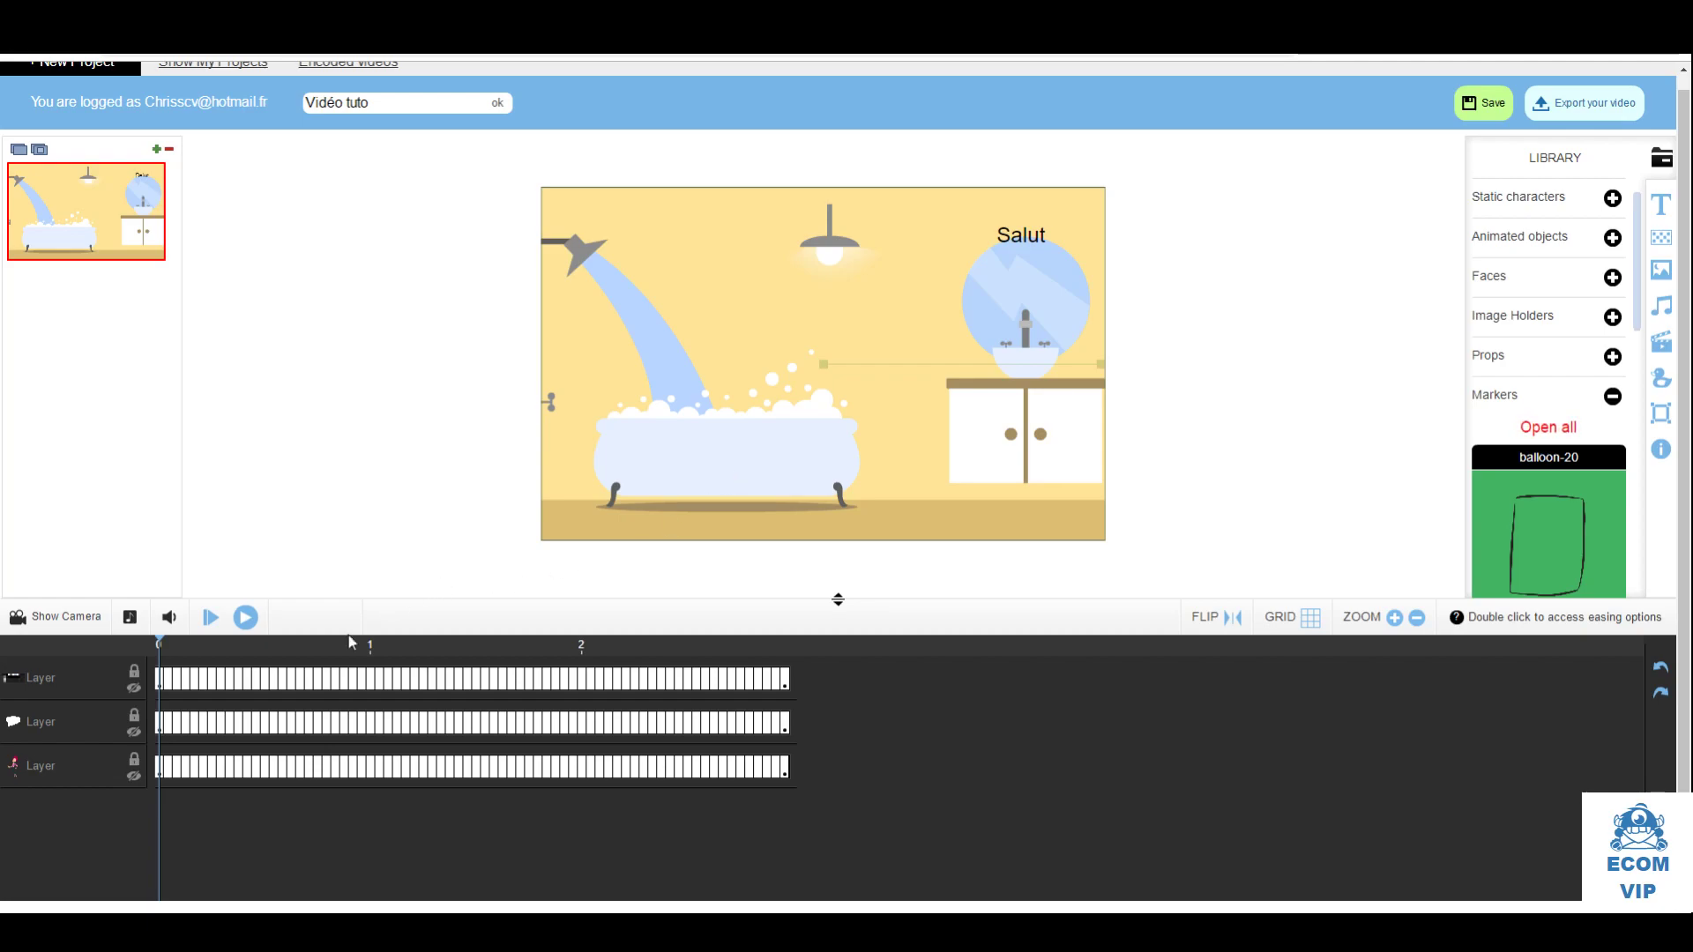
Reorder the layers with the speech bubble first, "Salut" second and the woman third, and play the scene
{"action": "left_click_drag", "start_coordinate": [65, 776], "coordinate": [69, 721]}
{"action": "left_click", "coordinate": [70, 723]}
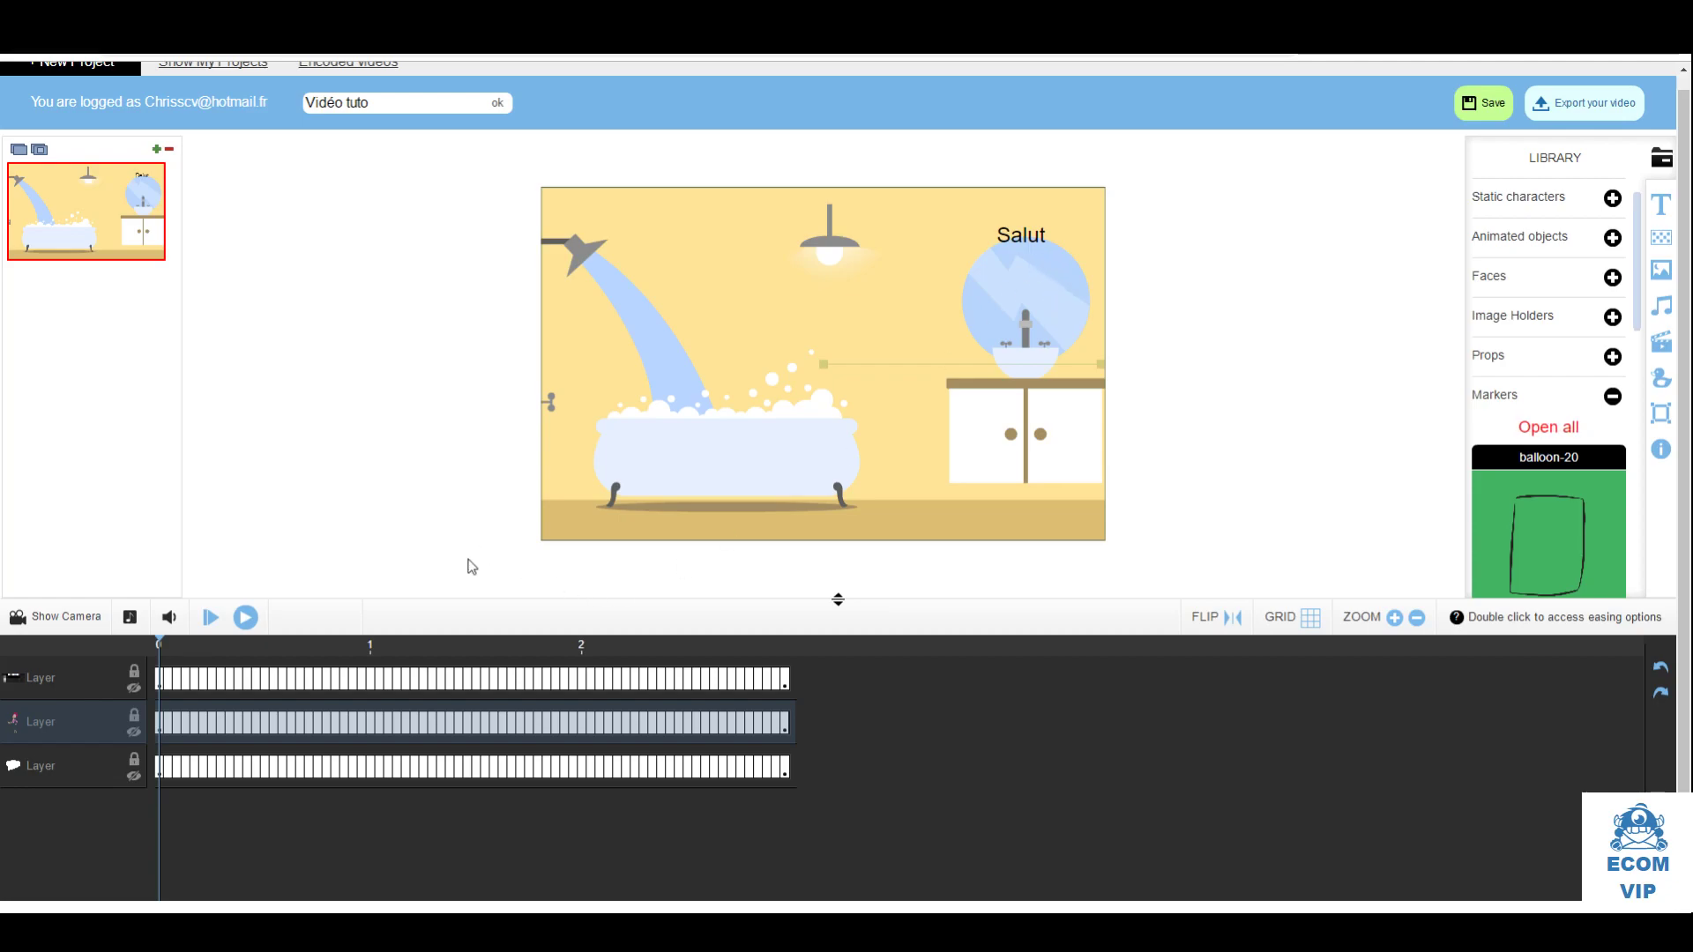
{"action": "mouse_move", "coordinate": [78, 678]}
{"action": "left_mouse_down"}
{"action": "mouse_move", "coordinate": [81, 798]}
{"action": "mouse_move", "coordinate": [66, 663]}
{"action": "left_mouse_up"}
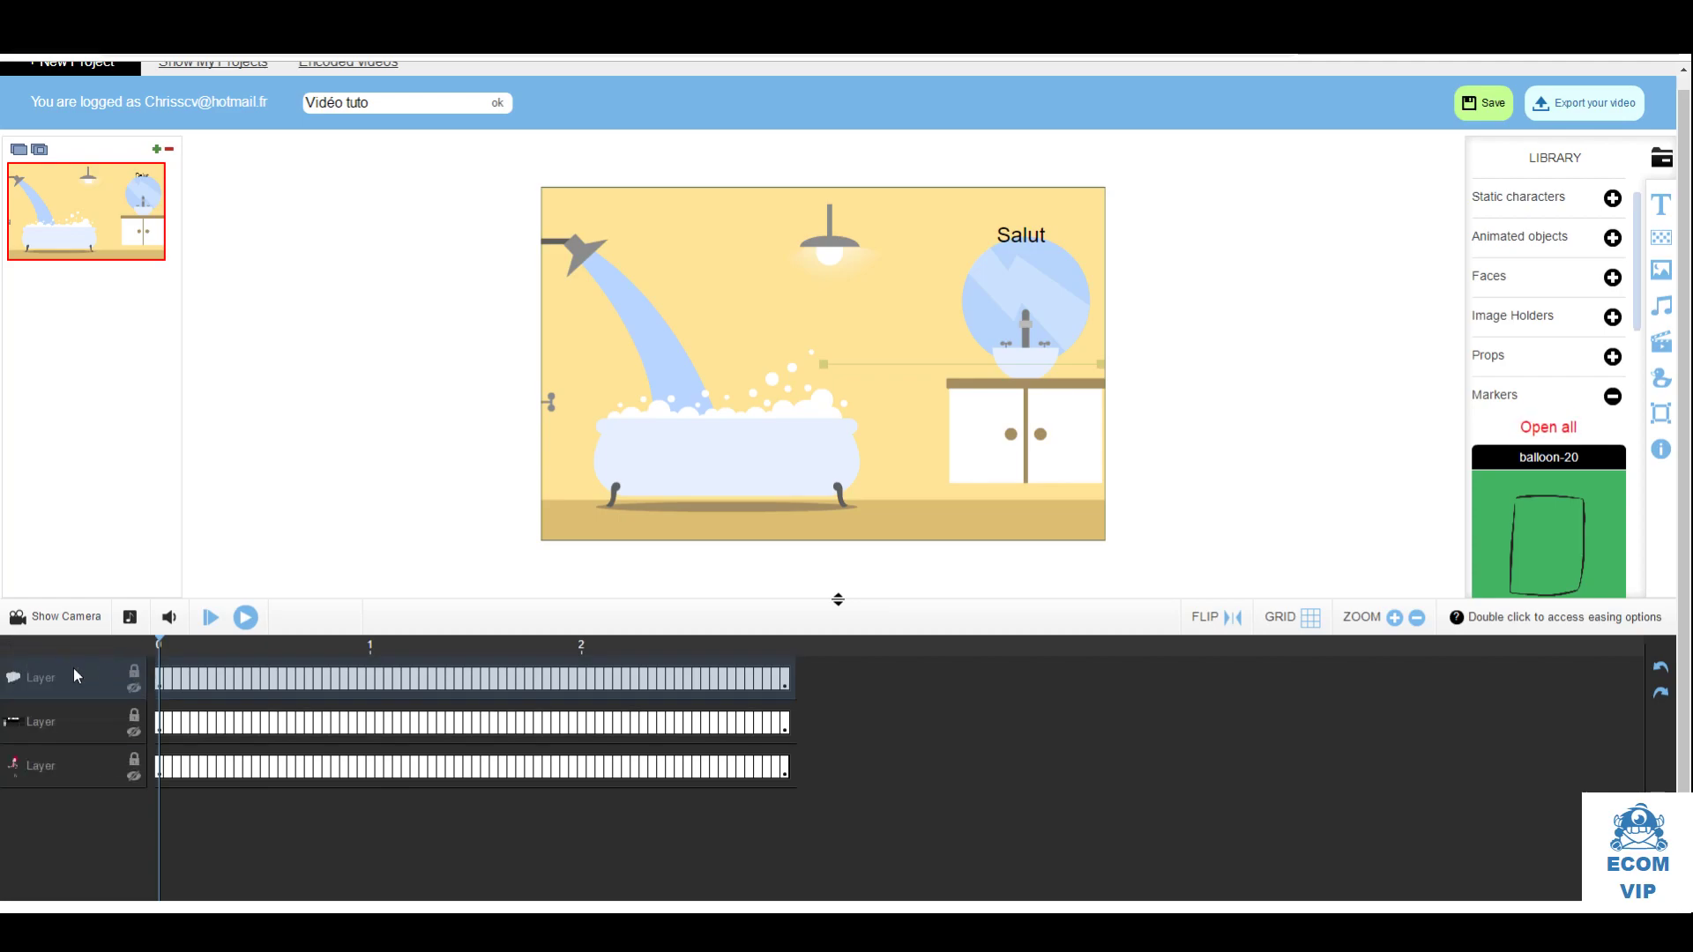
{"action": "left_click", "coordinate": [247, 620]}
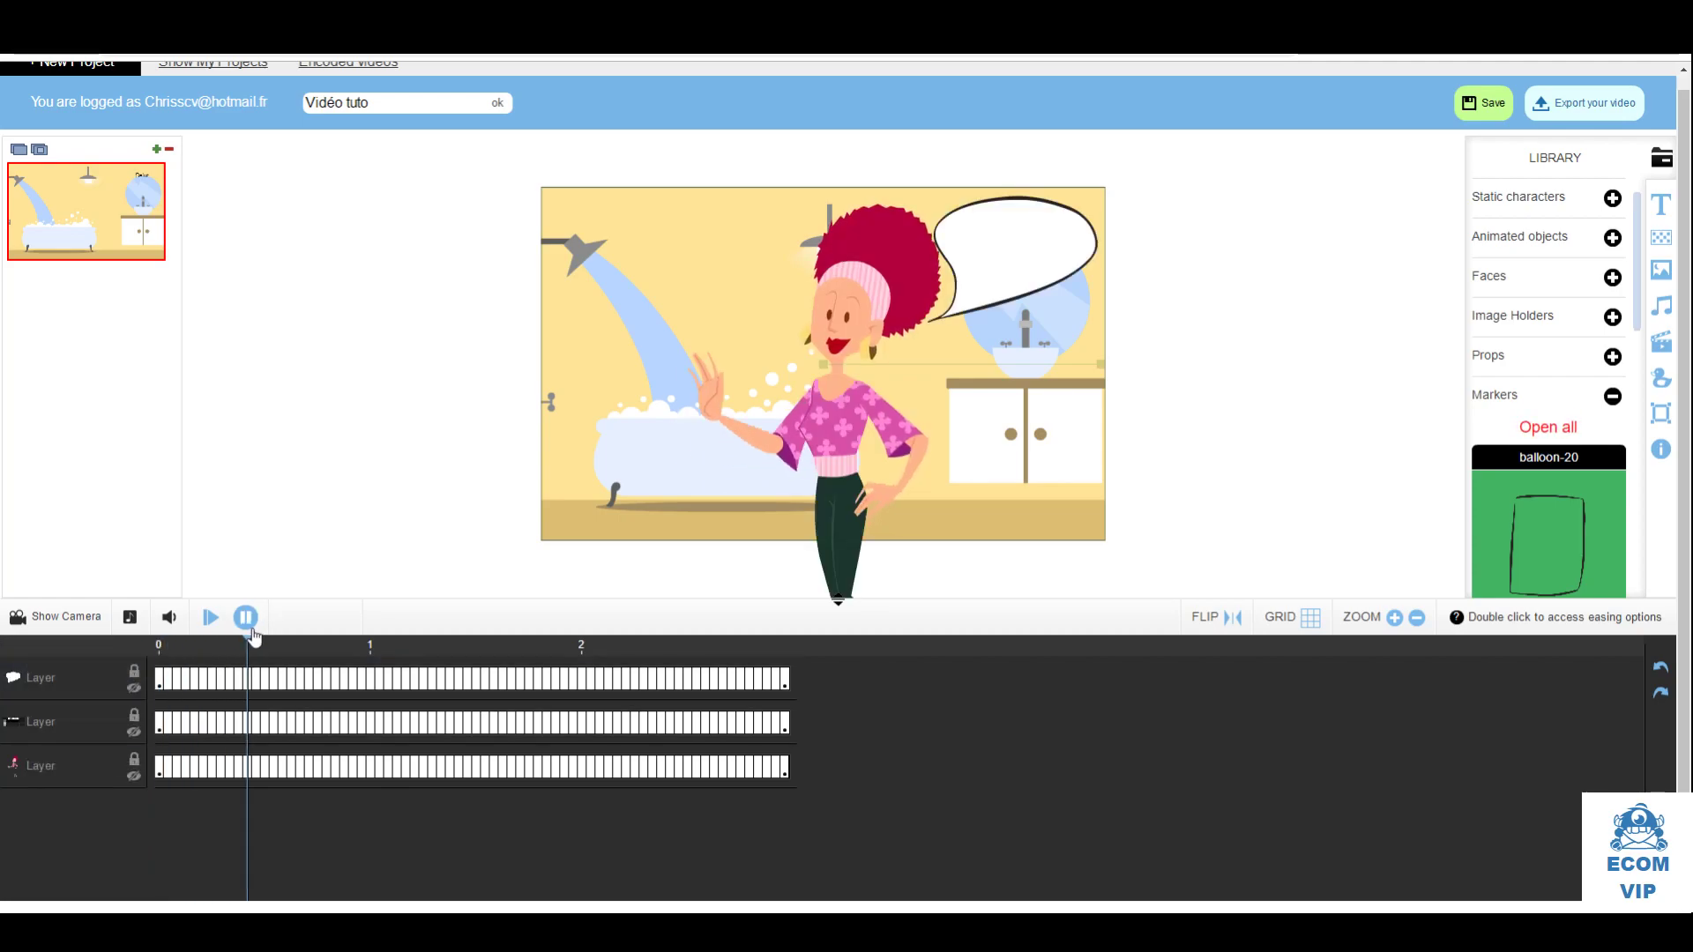
Move the "Salut" text layer above the speech bubble layer and play the scene from 0 seconds to check it
{"action": "left_click", "coordinate": [247, 619]}
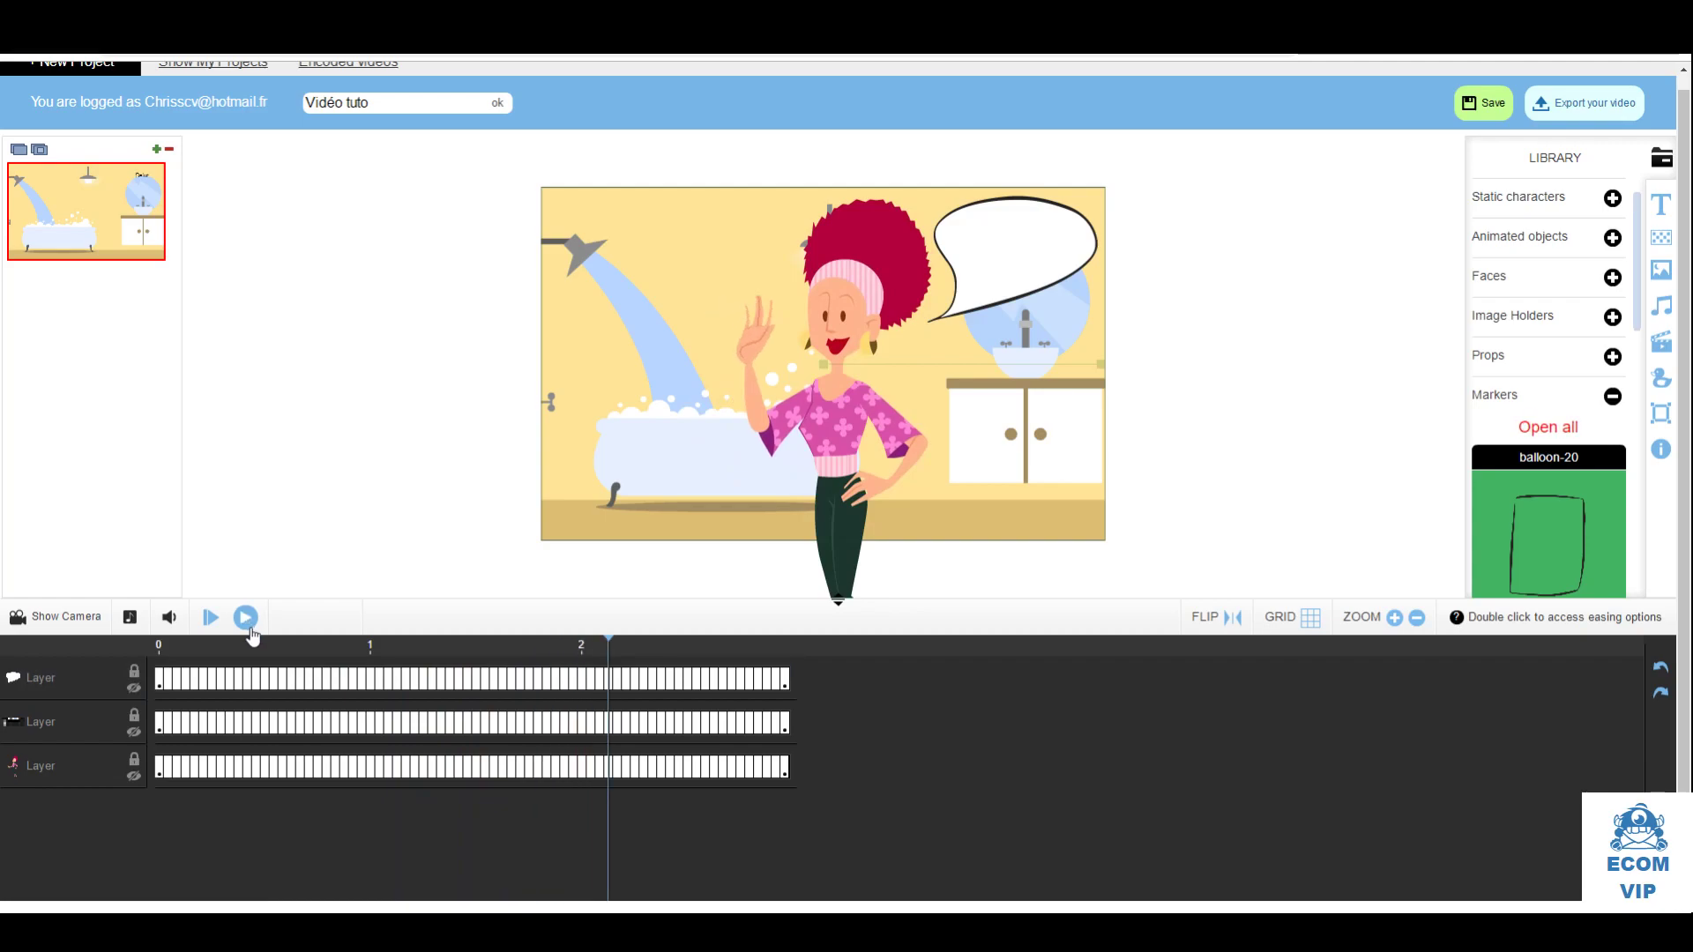
{"action": "left_click_drag", "start_coordinate": [46, 724], "coordinate": [71, 667]}
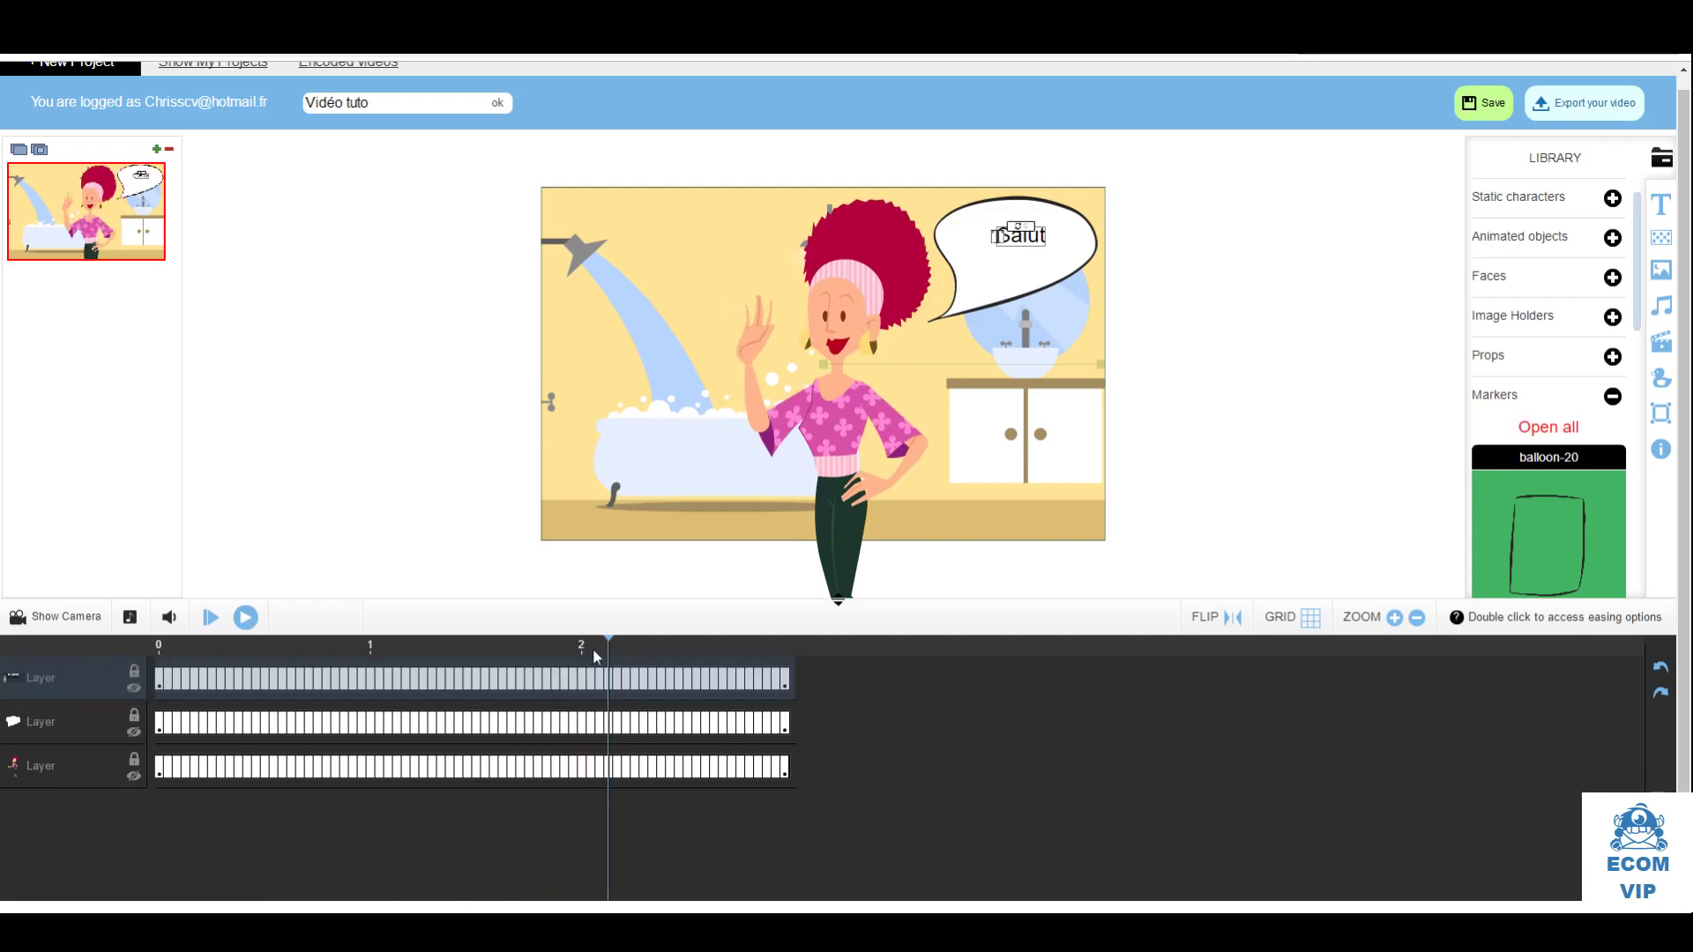
{"action": "left_click_drag", "start_coordinate": [607, 642], "coordinate": [148, 654]}
{"action": "left_click", "coordinate": [246, 617]}
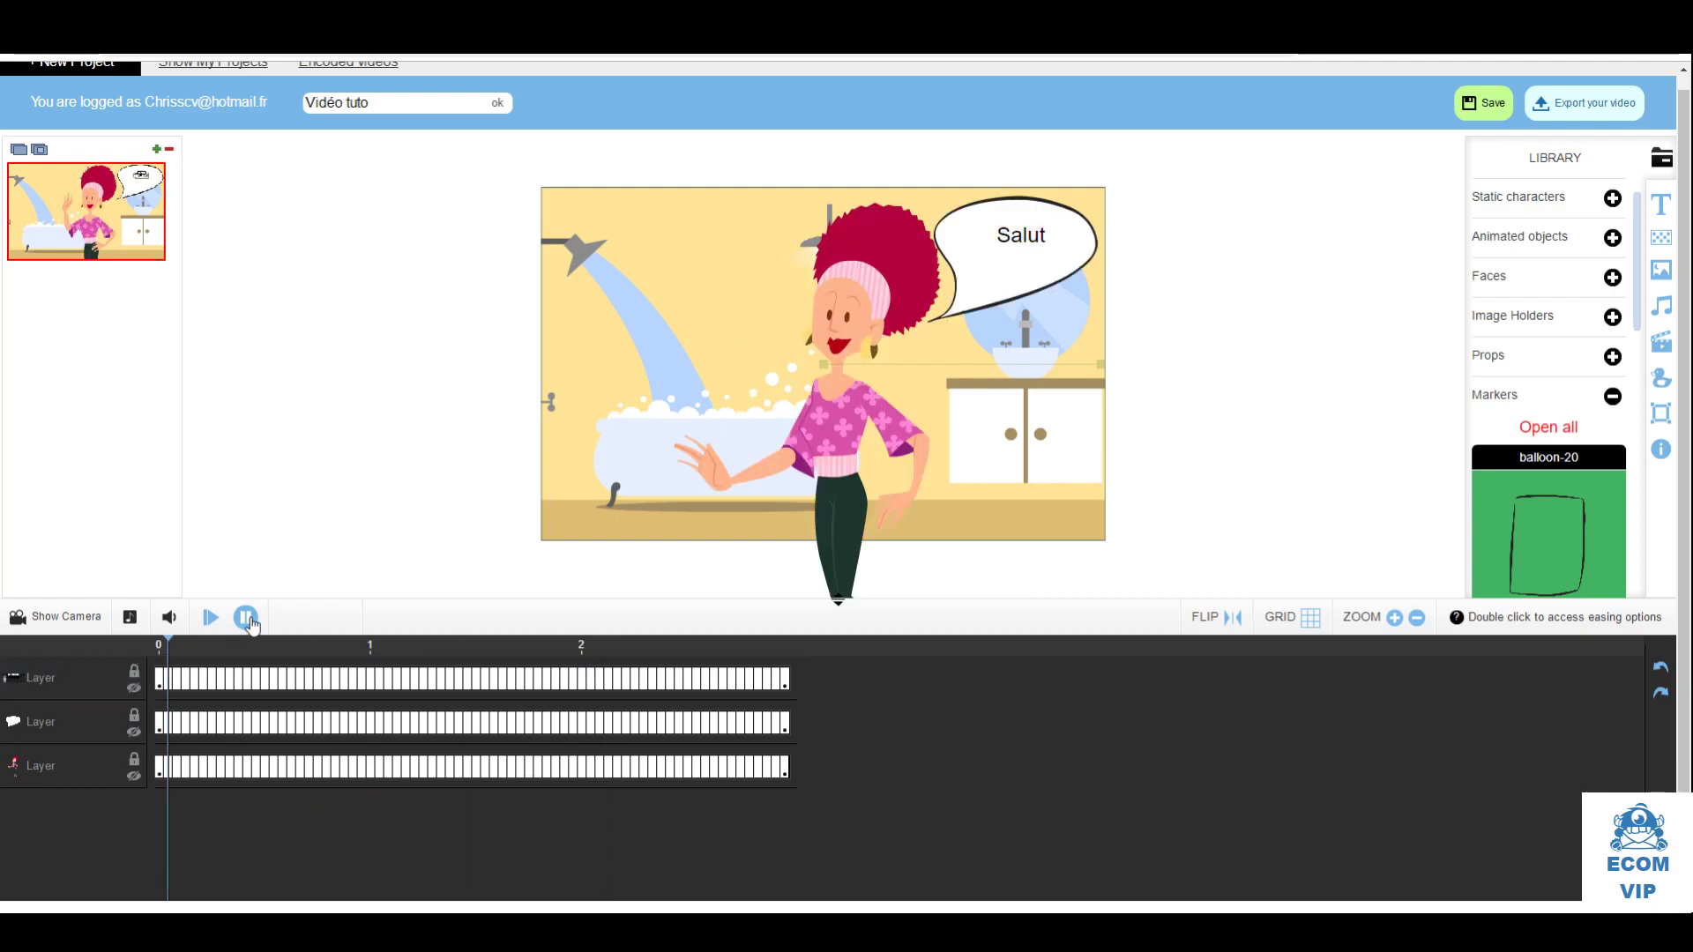
{"action": "left_click", "coordinate": [247, 620]}
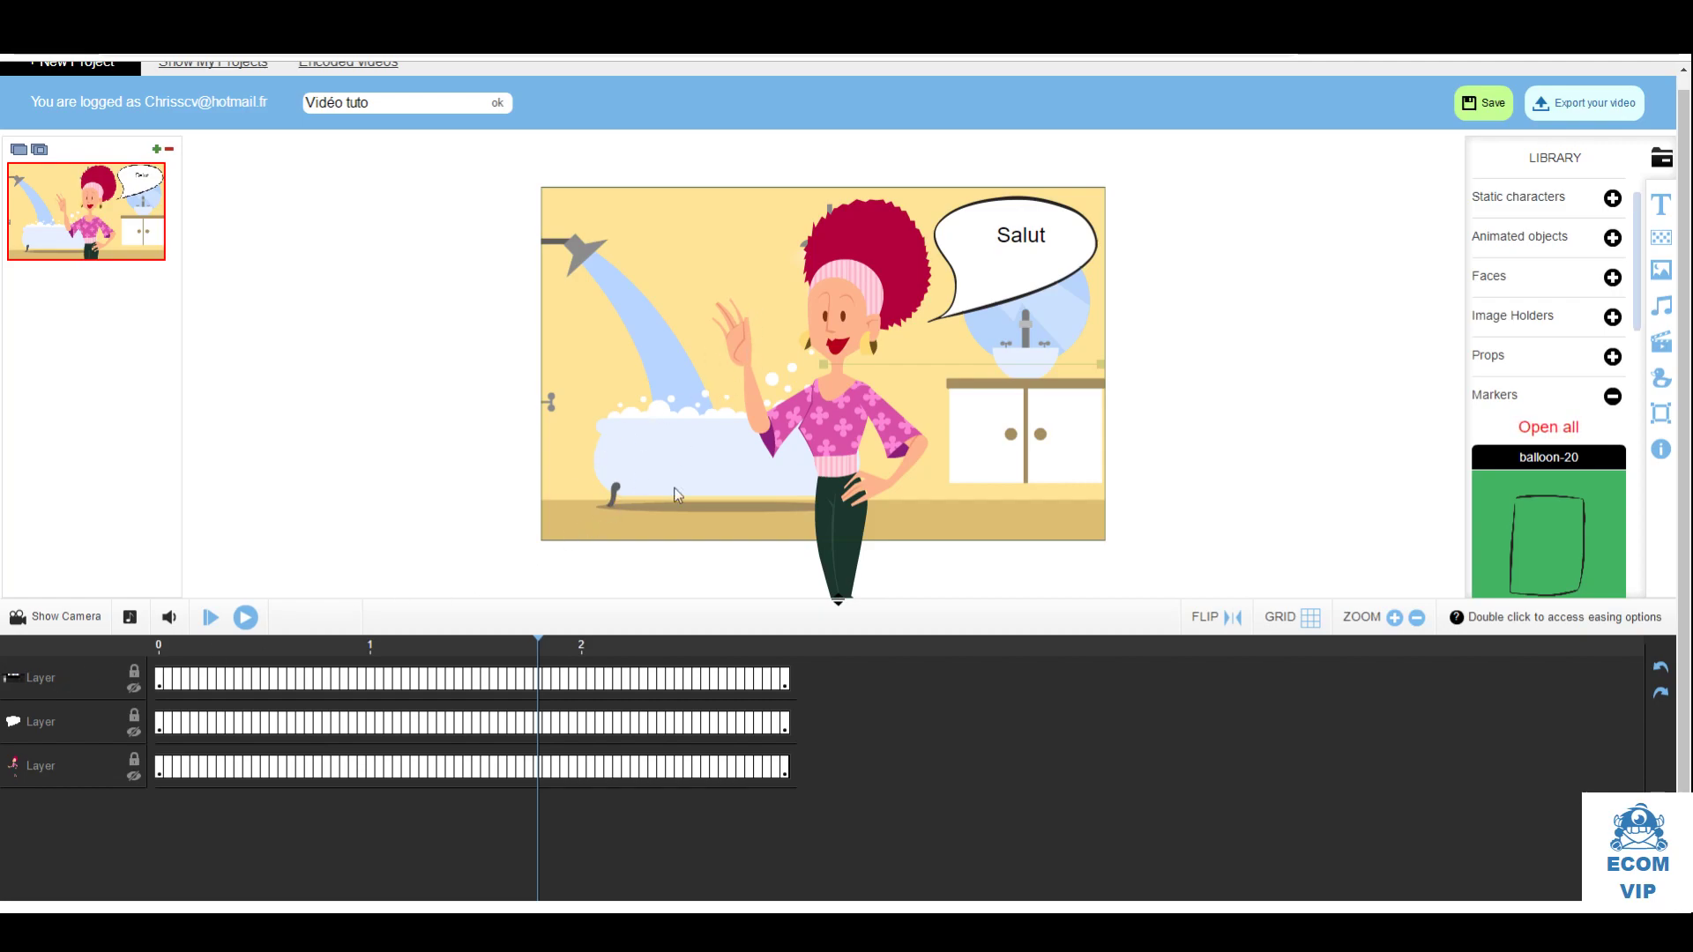
{"action": "left_click", "coordinate": [246, 617]}
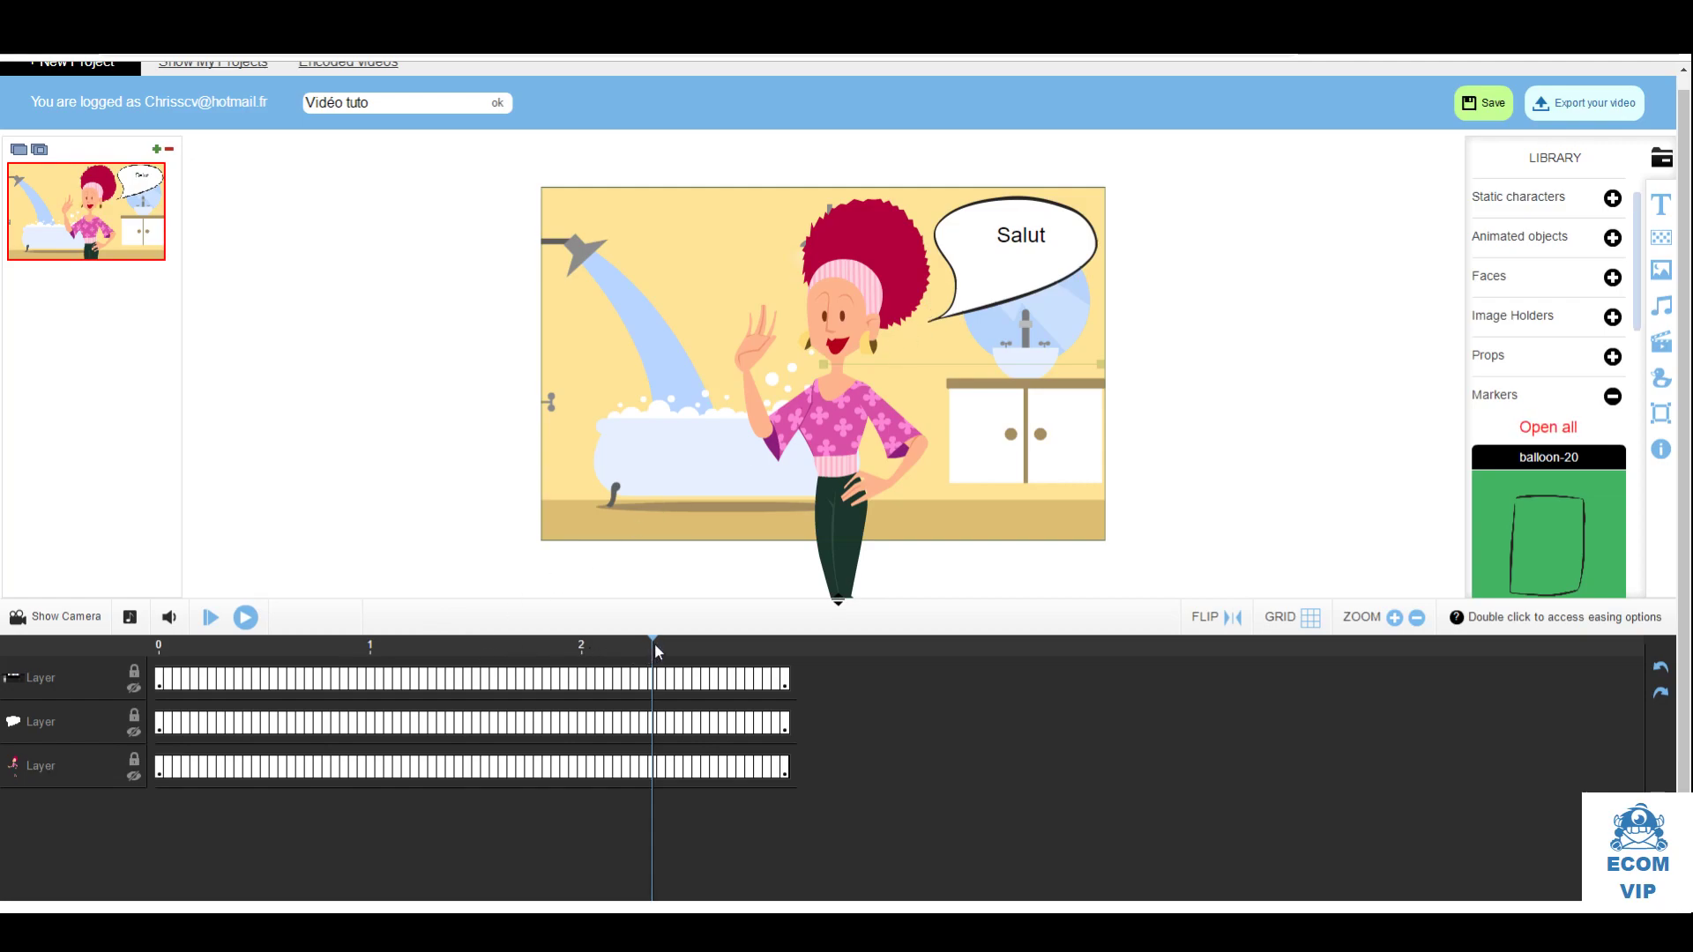
{"action": "left_click_drag", "start_coordinate": [652, 644], "coordinate": [157, 664]}
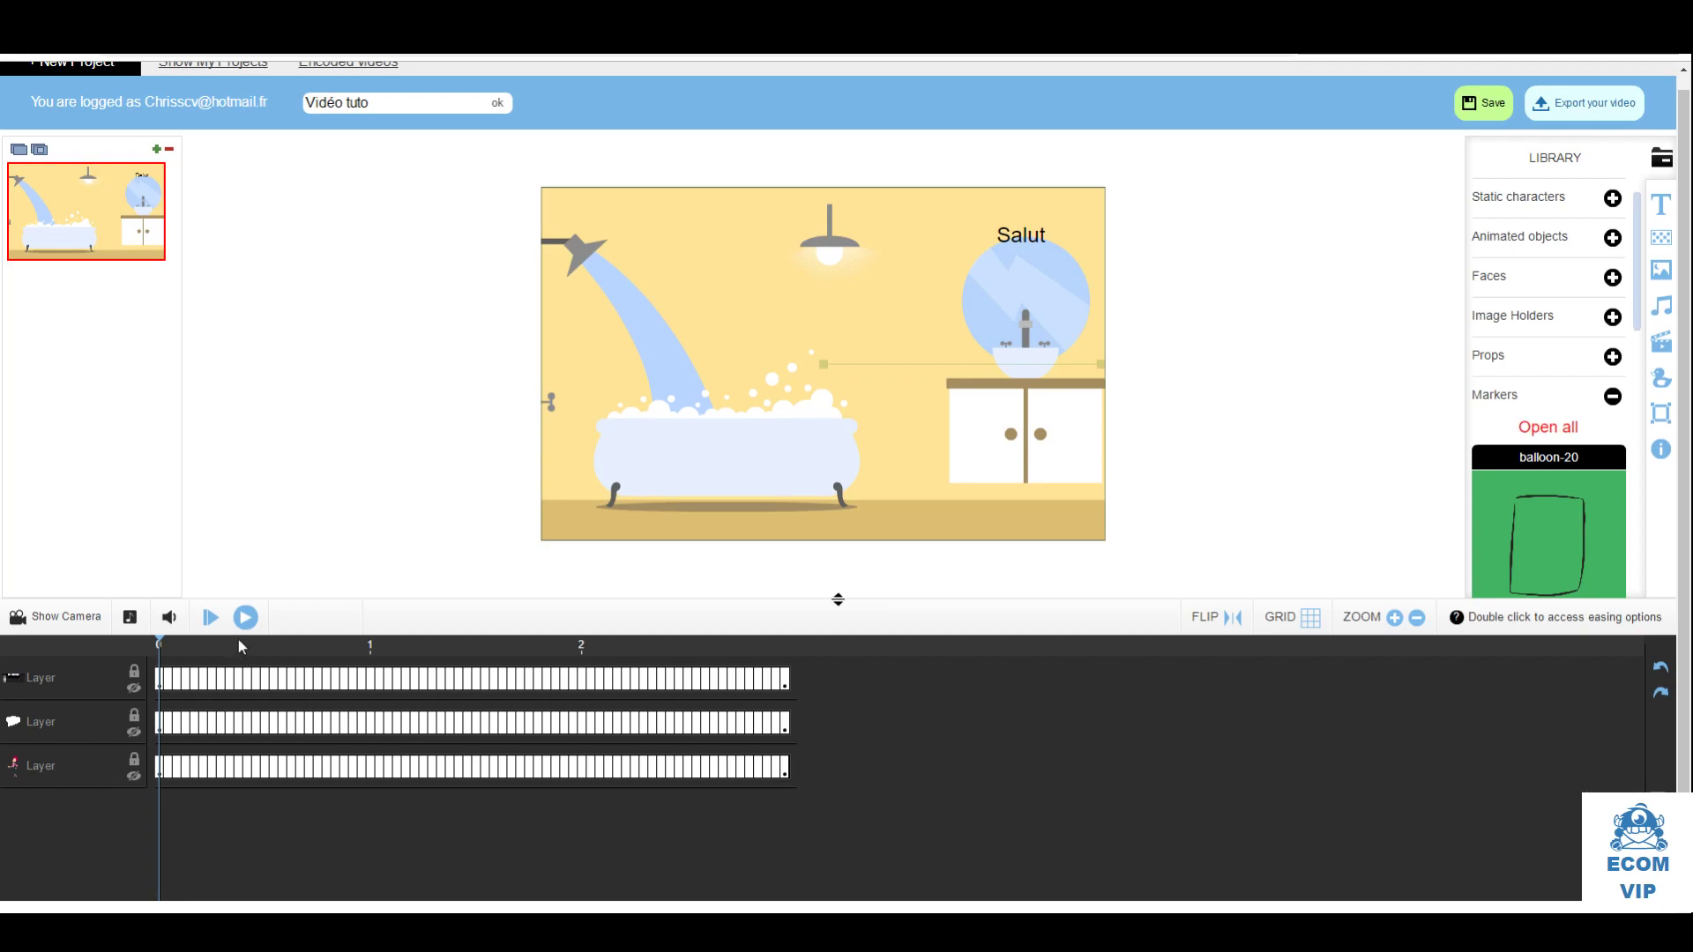
Shift the starting checkpoint of the "Salut" layer one frame later, play the scene and return to 0 seconds
{"action": "left_click", "coordinate": [246, 617]}
{"action": "left_click", "coordinate": [161, 686]}
{"action": "left_click", "coordinate": [160, 696]}
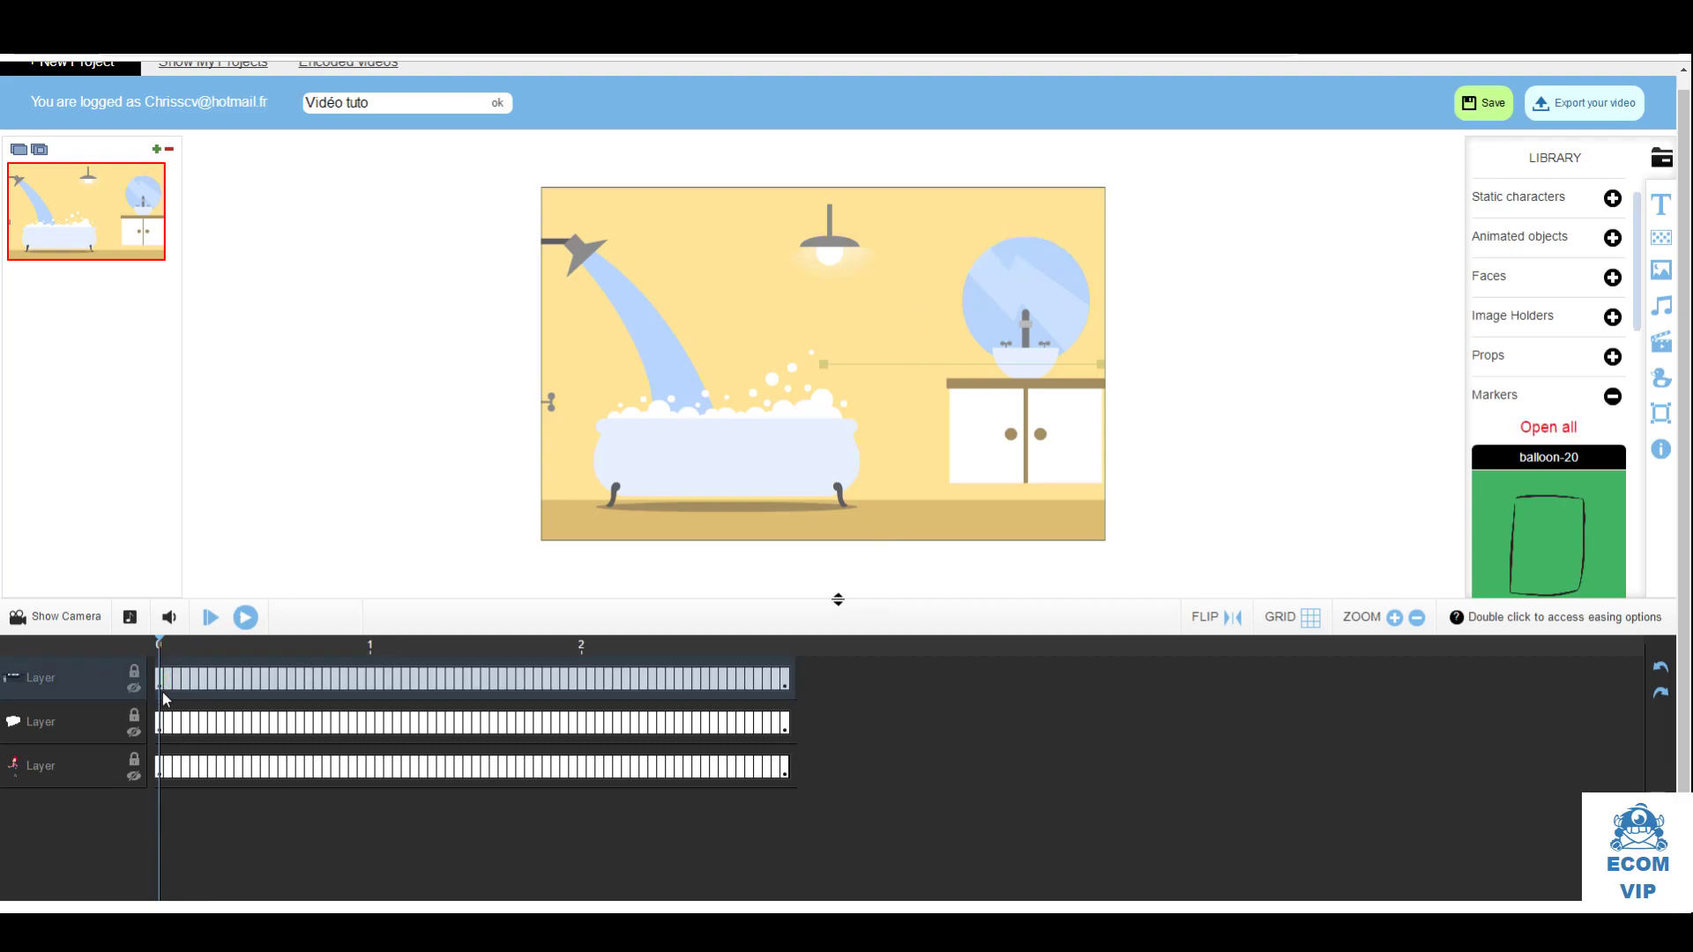
{"action": "double_click", "coordinate": [158, 688]}
{"action": "left_click", "coordinate": [993, 626]}
{"action": "left_click", "coordinate": [161, 679]}
{"action": "left_click_drag", "start_coordinate": [162, 678], "coordinate": [168, 678]}
{"action": "left_click", "coordinate": [246, 617]}
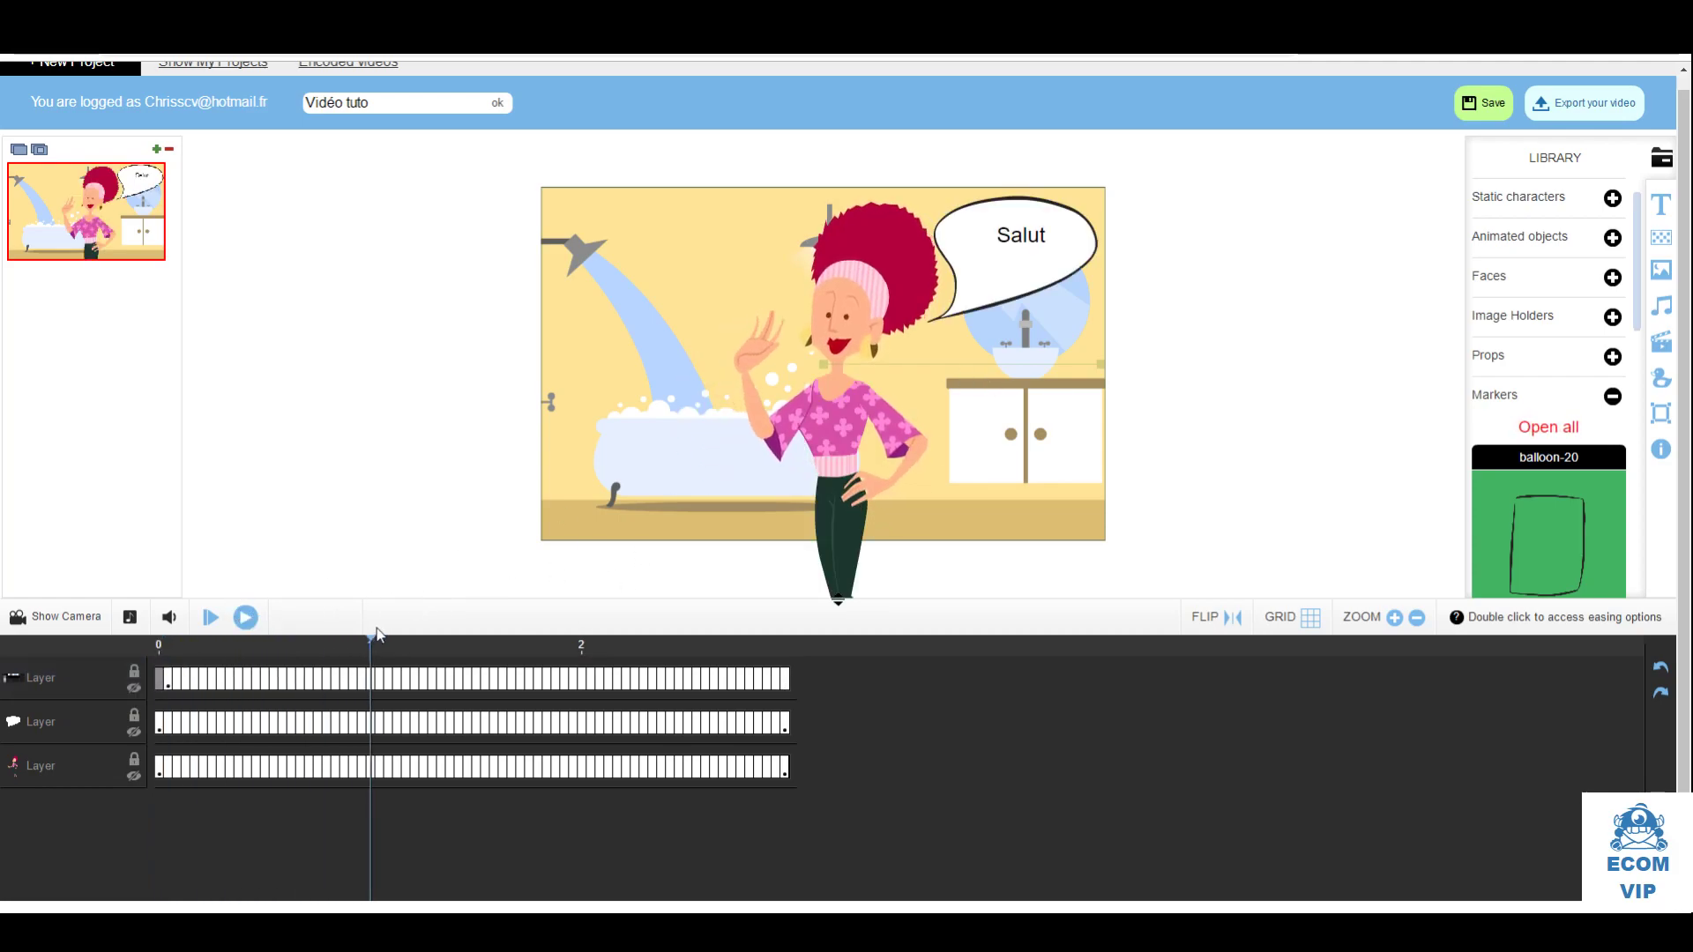
{"action": "left_click_drag", "start_coordinate": [371, 653], "coordinate": [168, 646]}
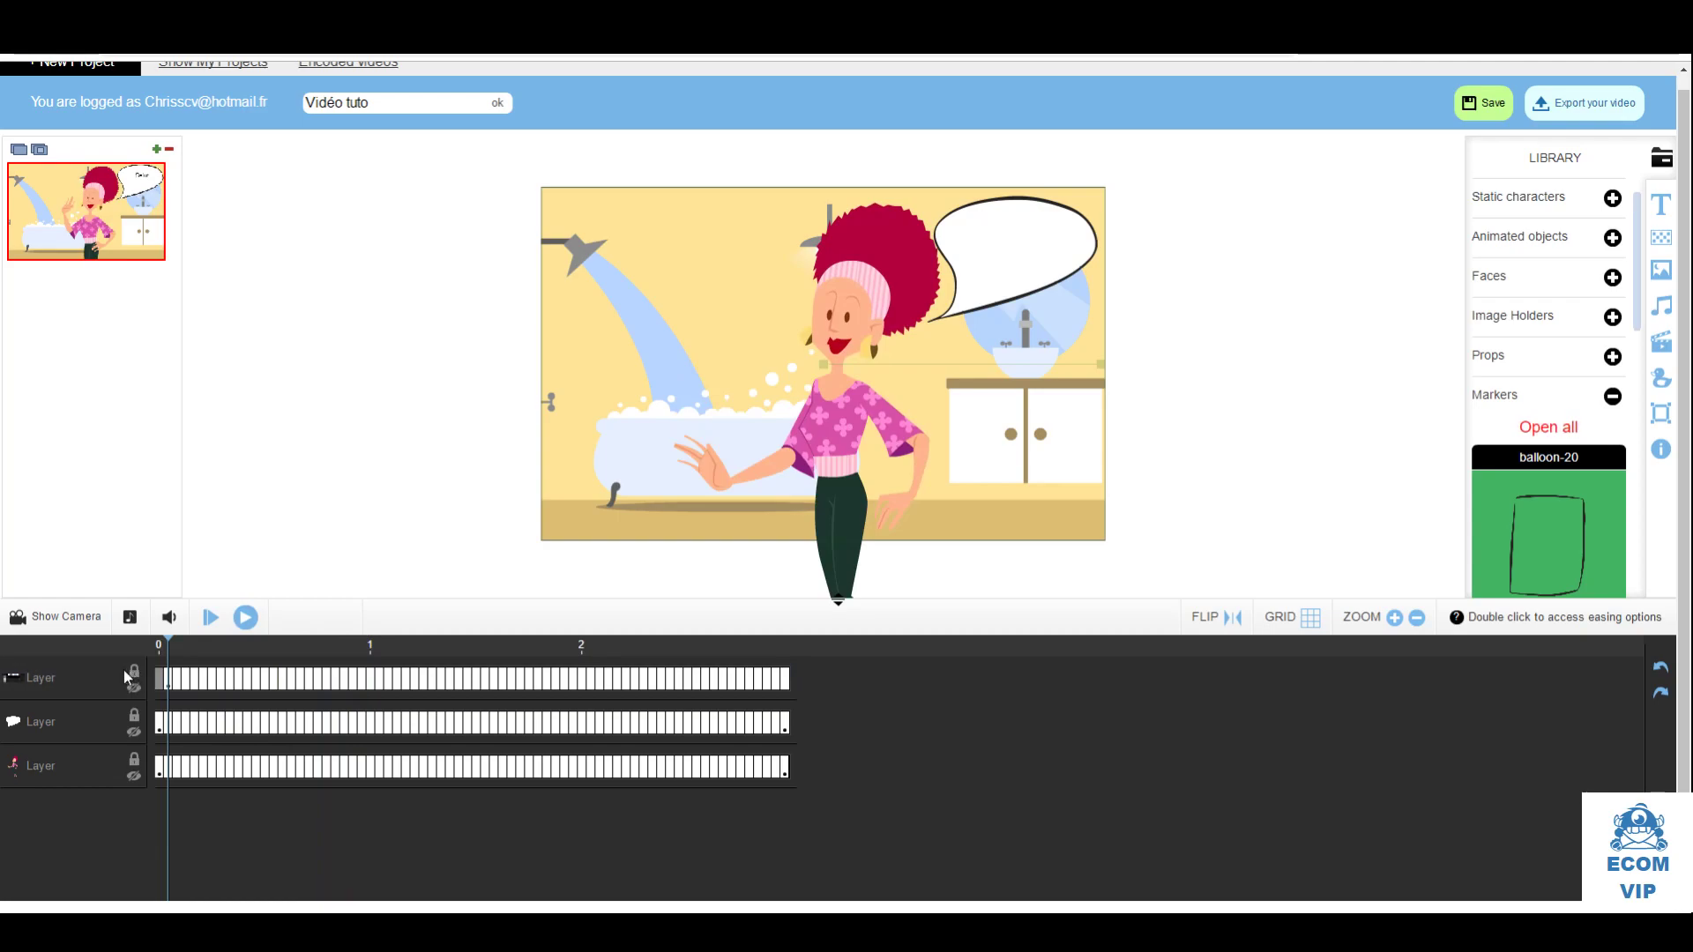
{"action": "left_click", "coordinate": [167, 638]}
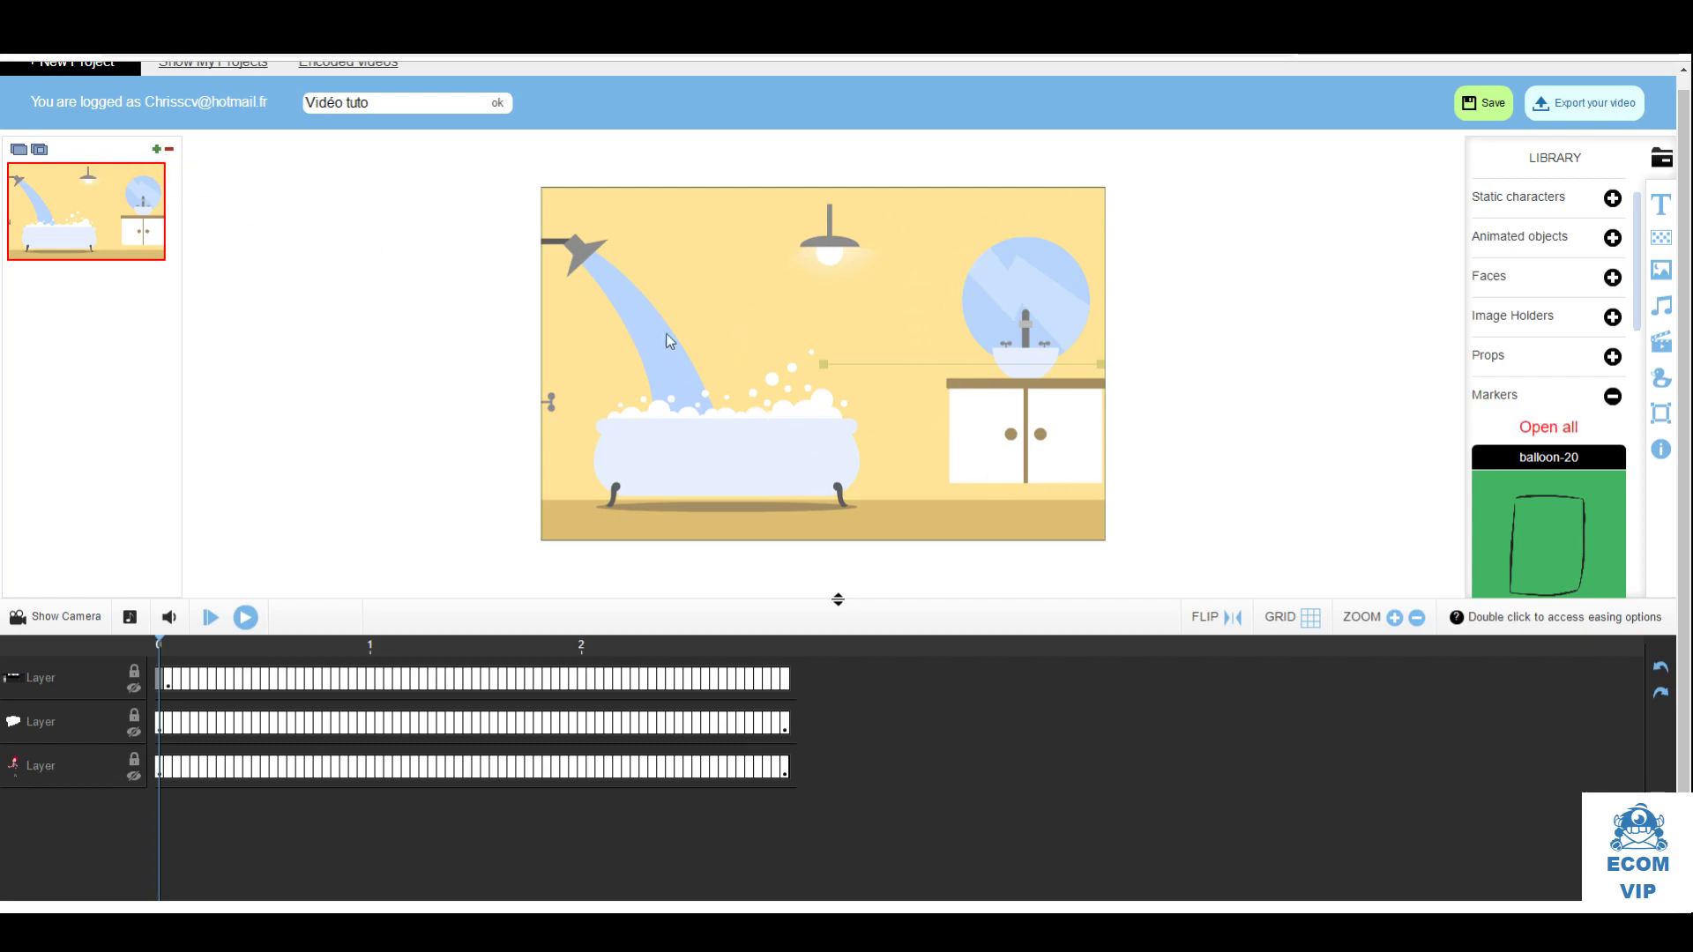
Duplicate the bathroom scene, compare the original with its copy and select the copy for editing
{"action": "left_click", "coordinate": [22, 149]}
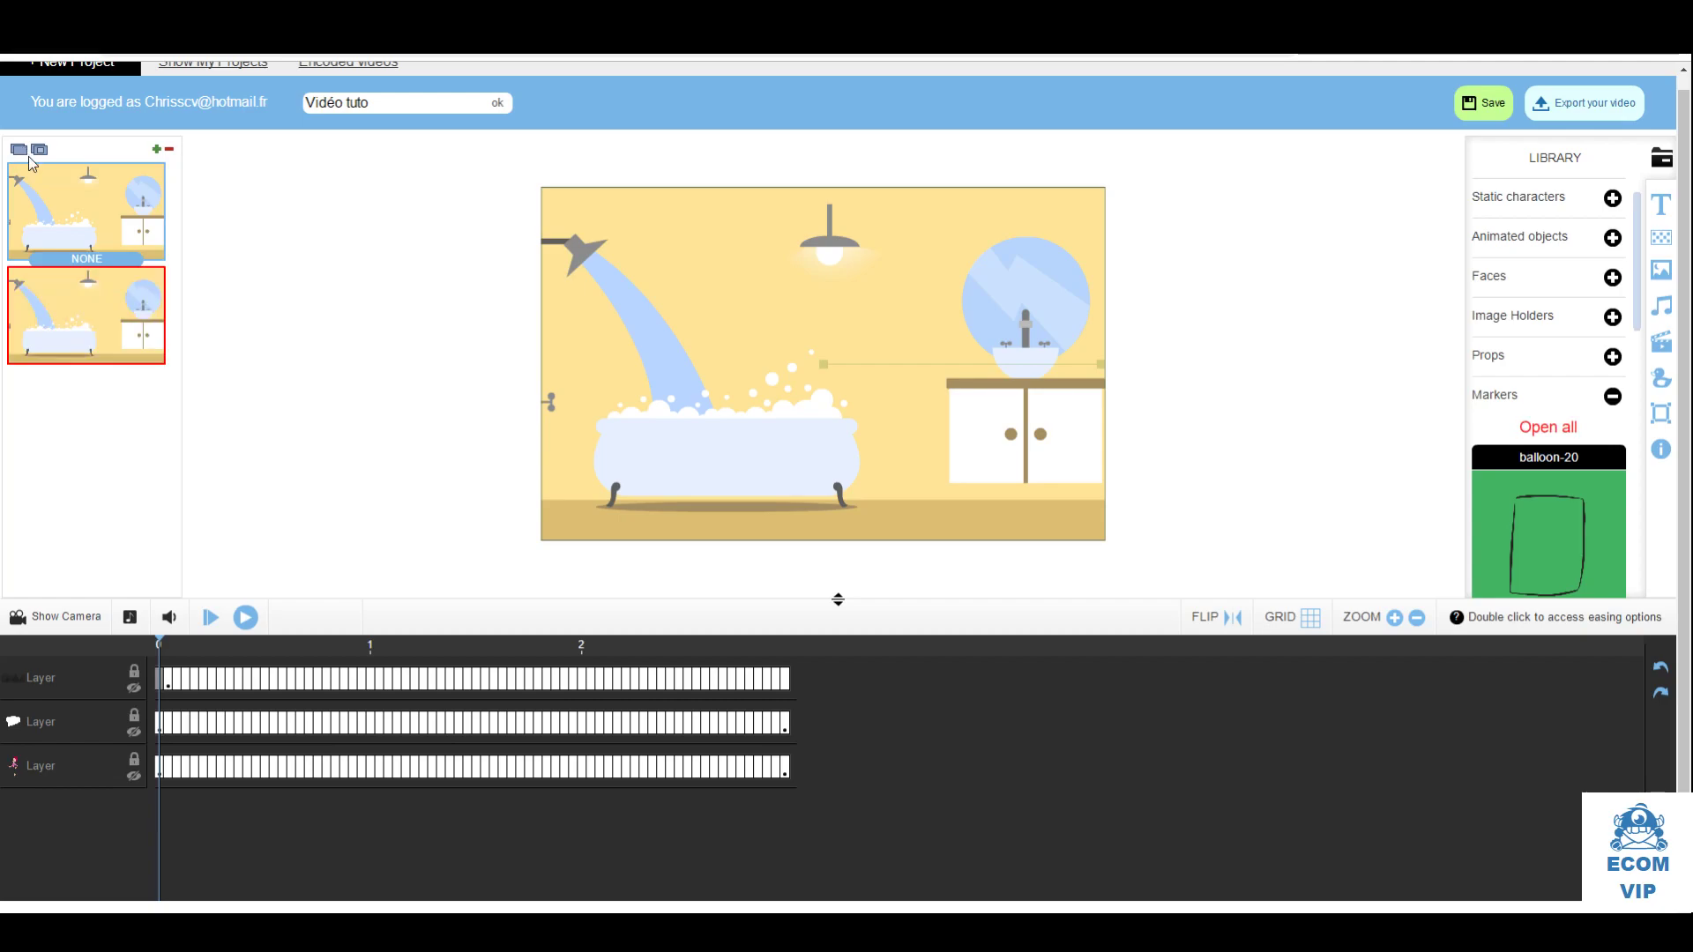
{"action": "left_click", "coordinate": [72, 215]}
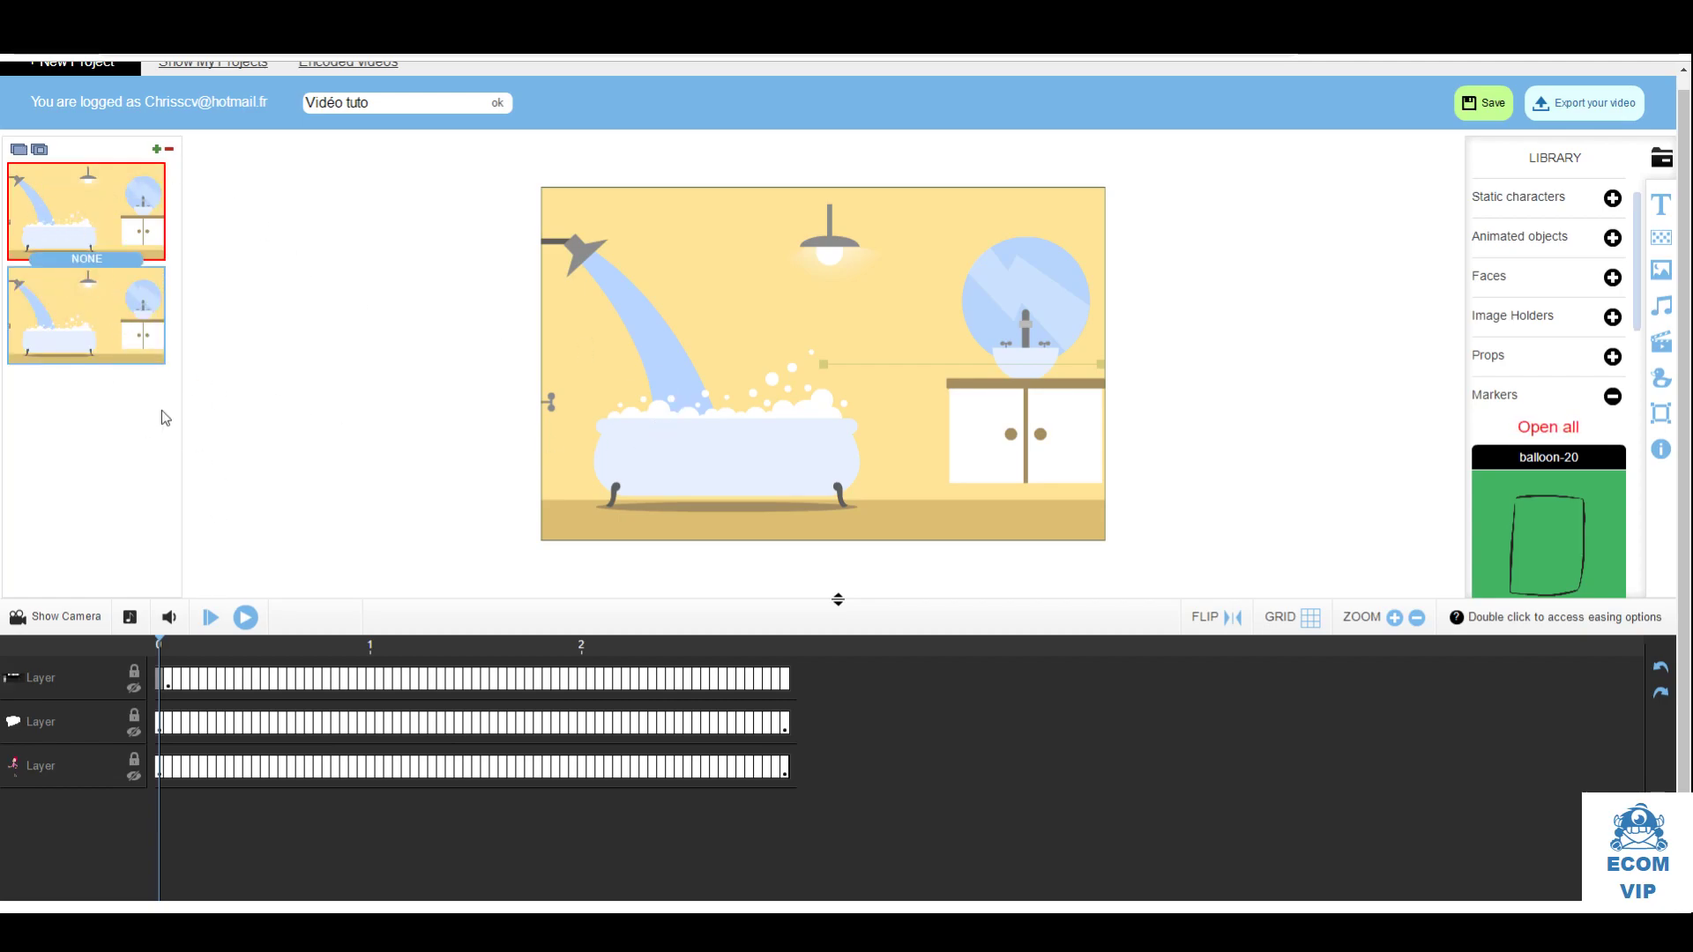
{"action": "left_click", "coordinate": [76, 319]}
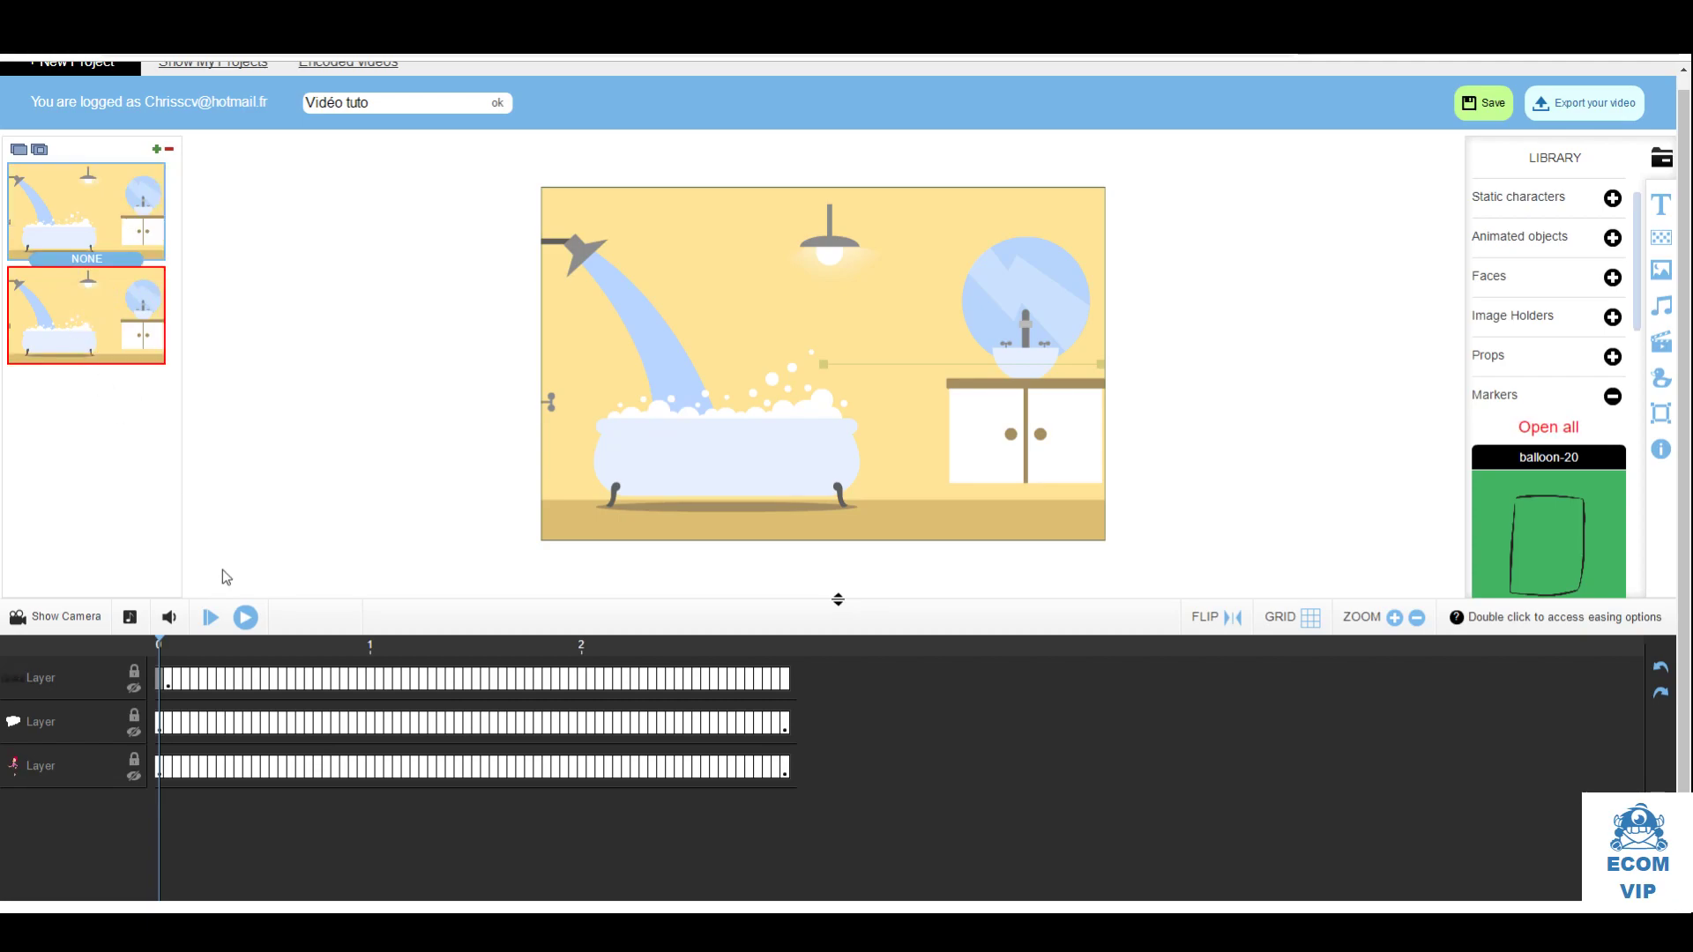
In the second scene, replace the bubble text "Salut" with "Je suis" followed by the woman's first name
{"action": "left_click", "coordinate": [238, 644]}
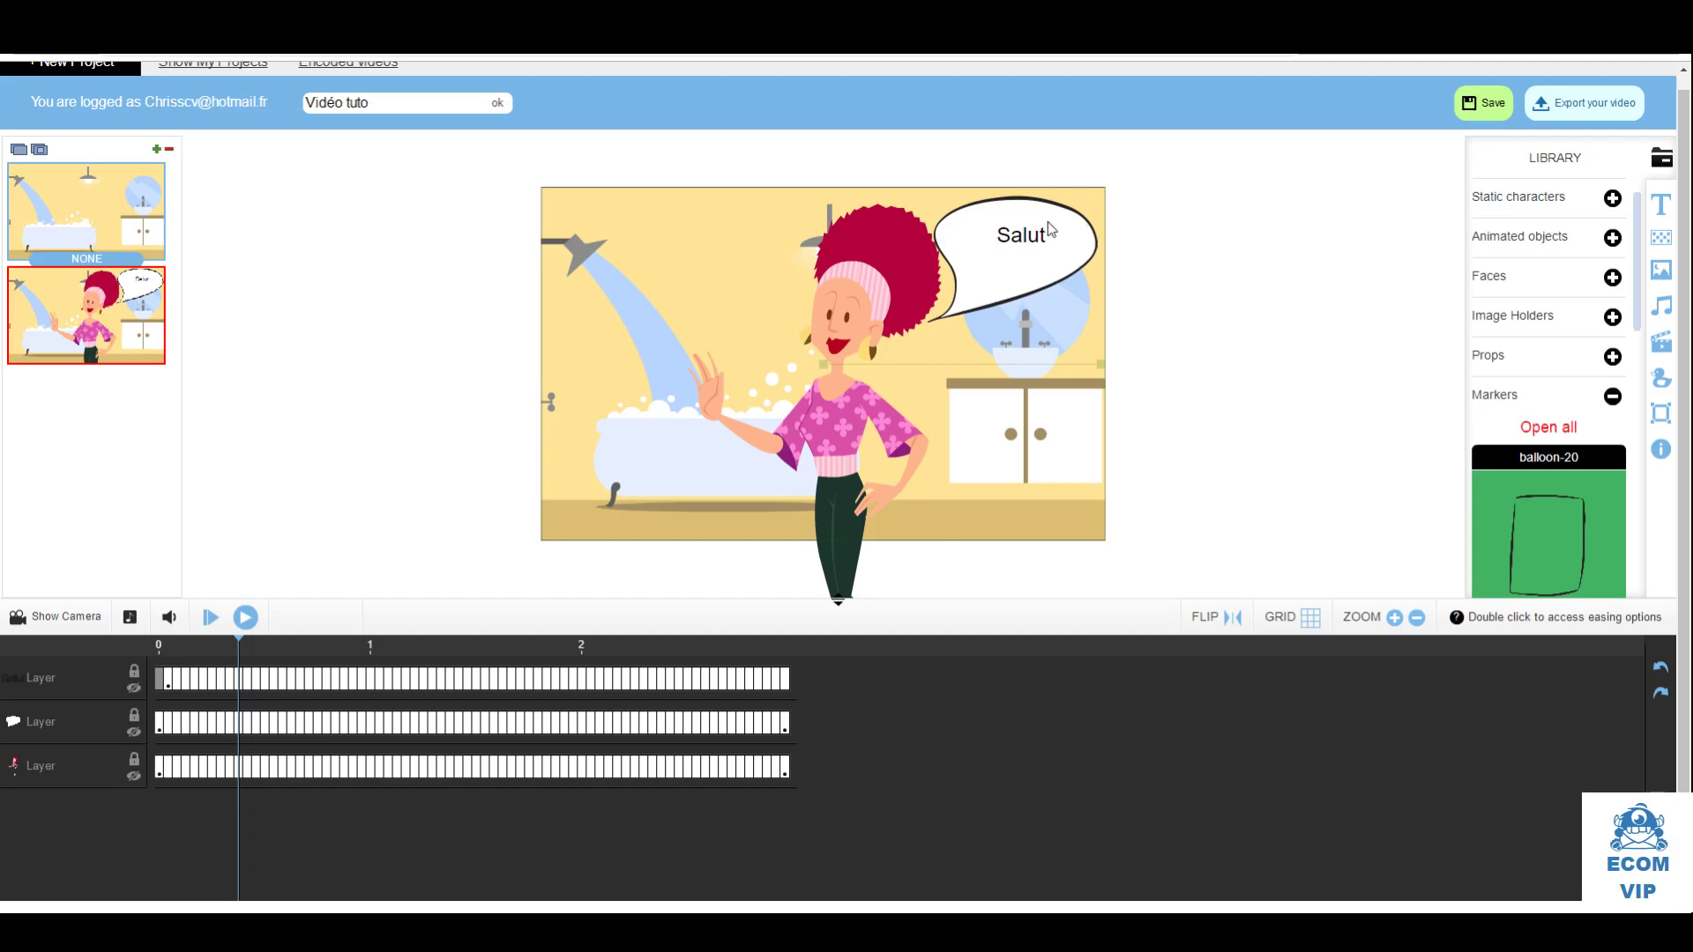
{"action": "left_click", "coordinate": [1021, 234]}
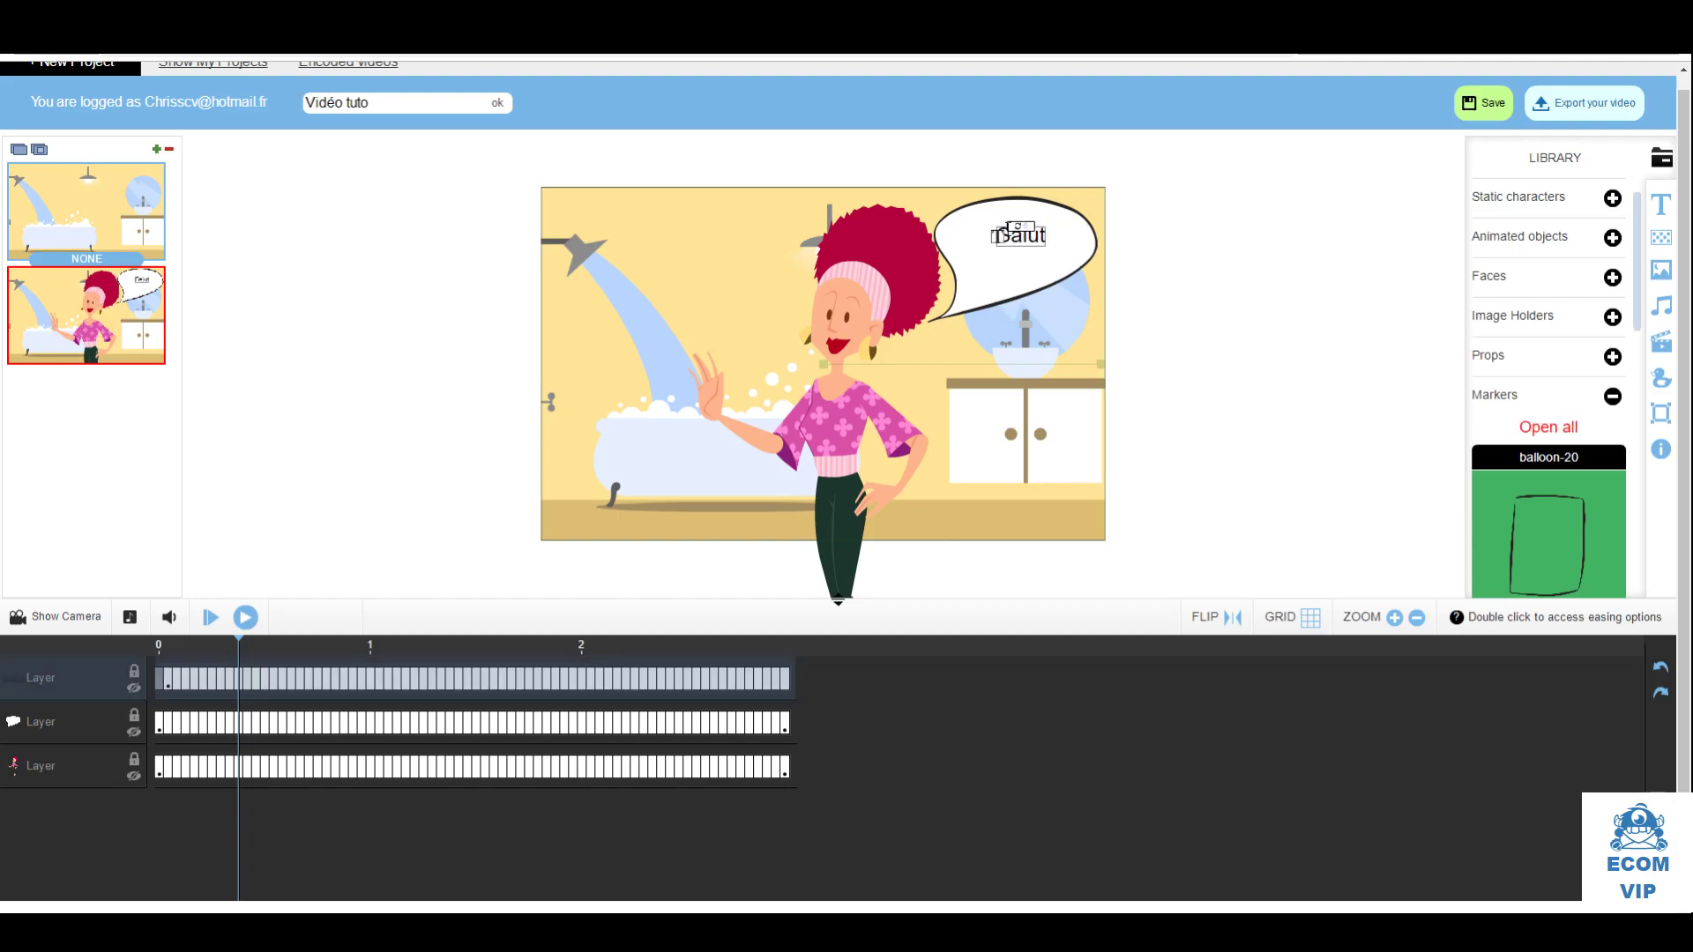
{"action": "double_click", "coordinate": [1015, 234]}
{"action": "key", "text": "BackSpace"}
{"action": "key", "text": "BackSpace"}
{"action": "key", "text": "BackSpace"}
{"action": "key", "text": "BackSpace"}
{"action": "key", "text": "BackSpace"}
{"action": "type", "text": "Je suis "}
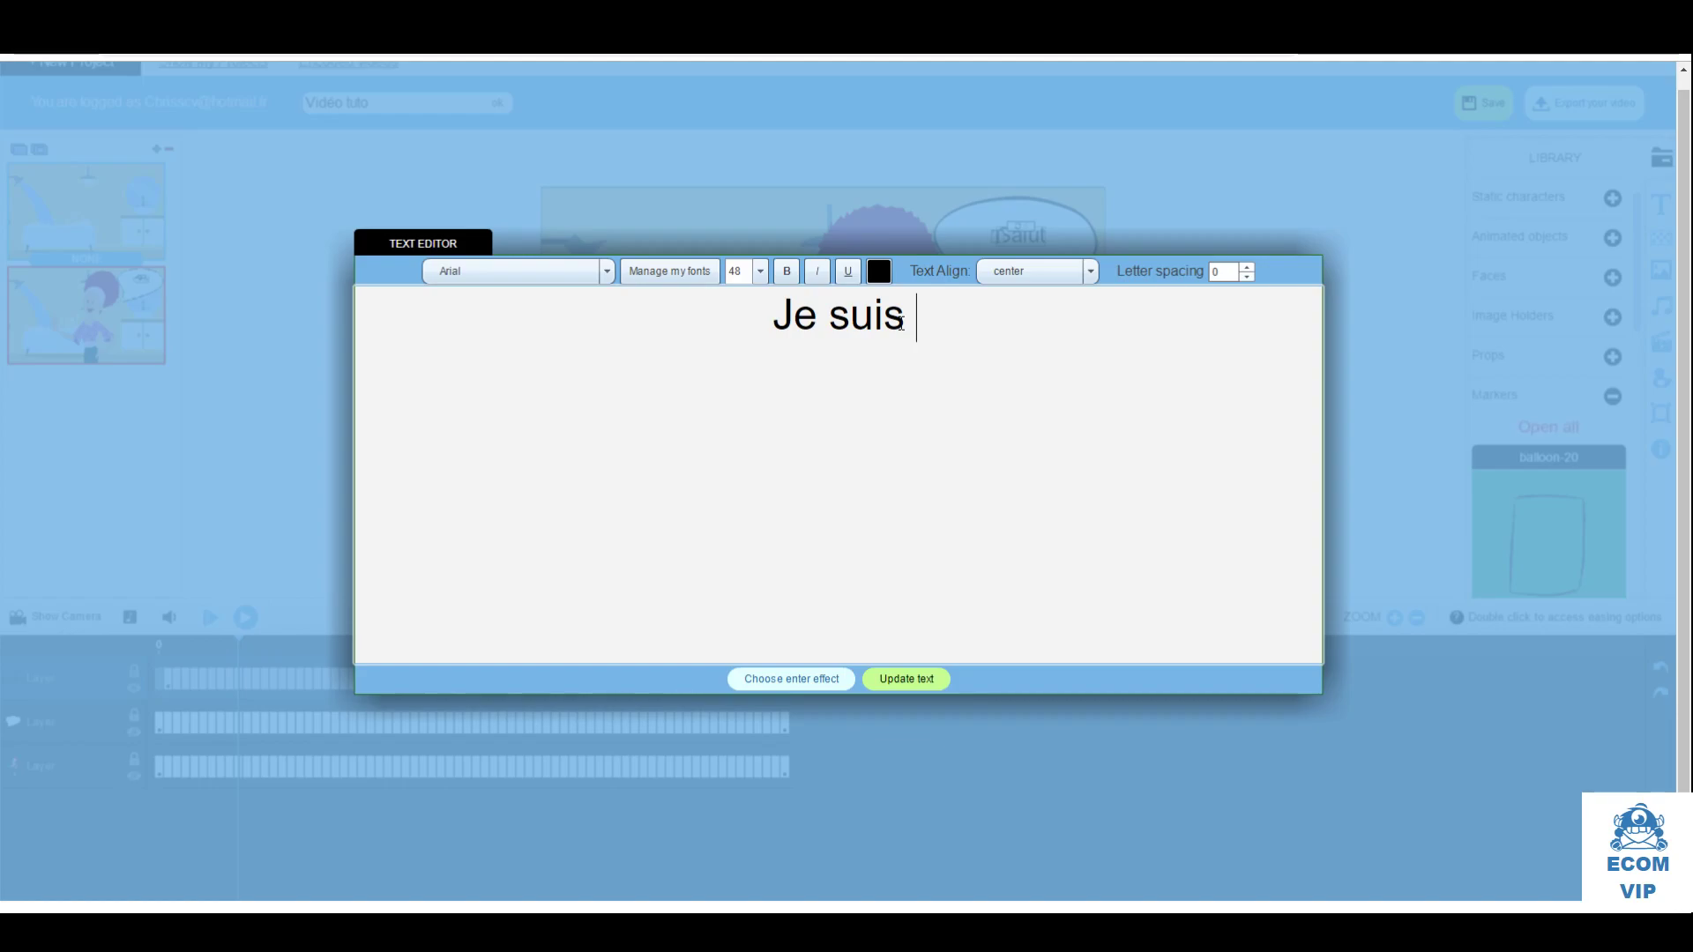
{"action": "type", "text": "Léa"}
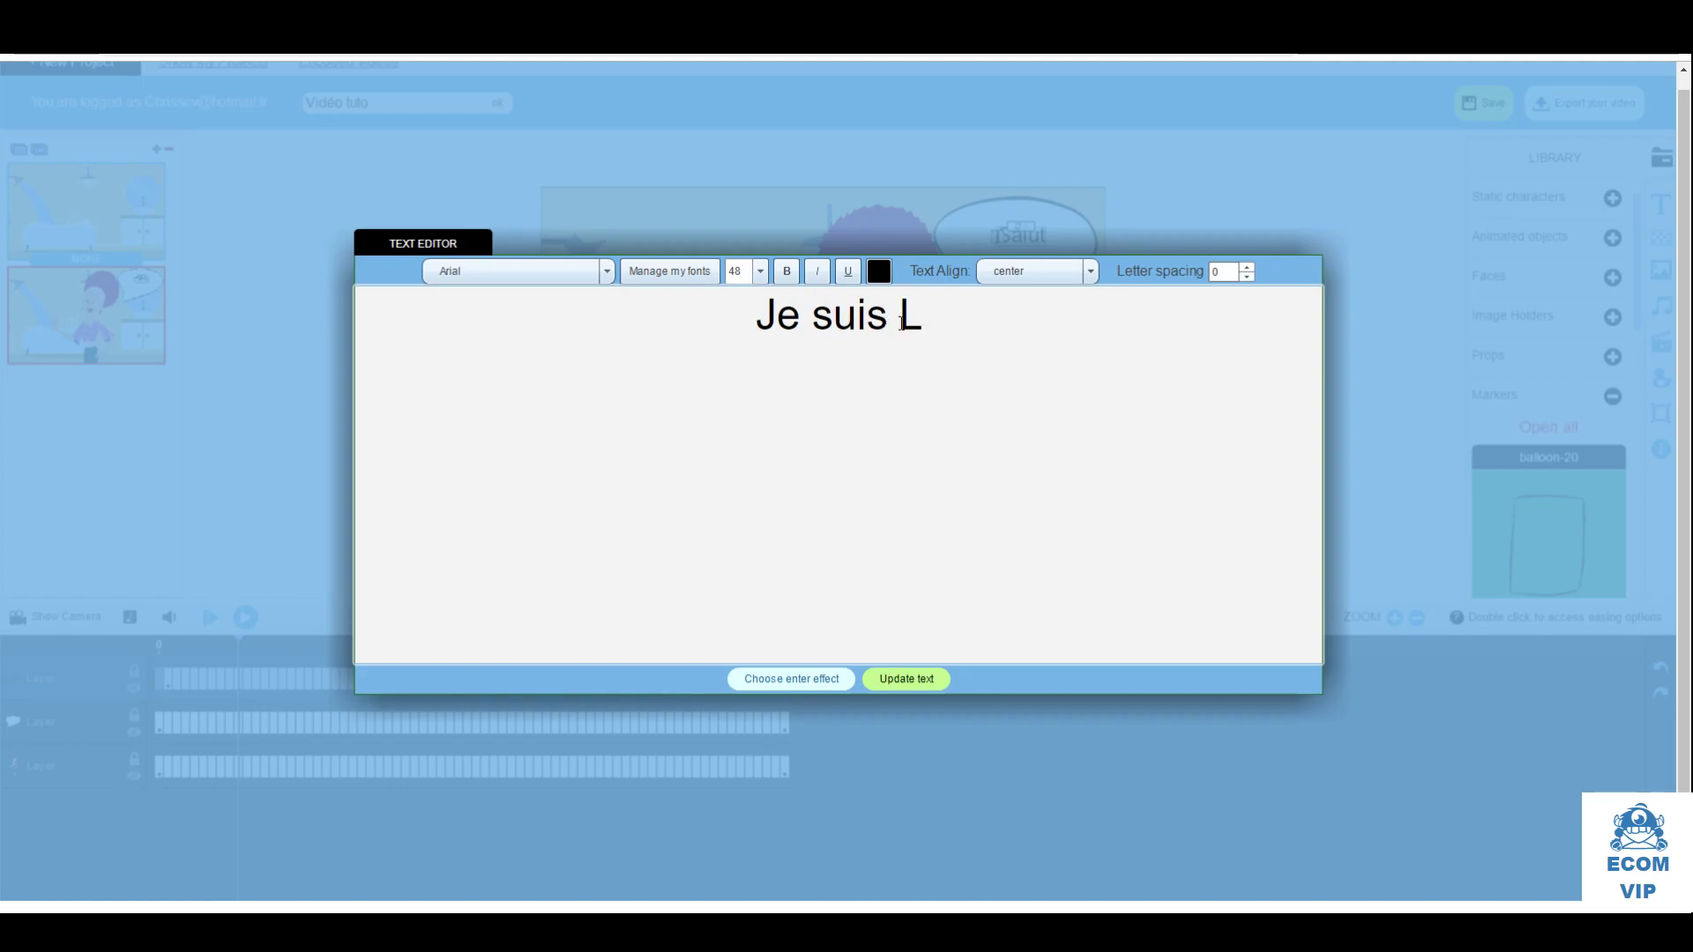
{"action": "left_click", "coordinate": [915, 686]}
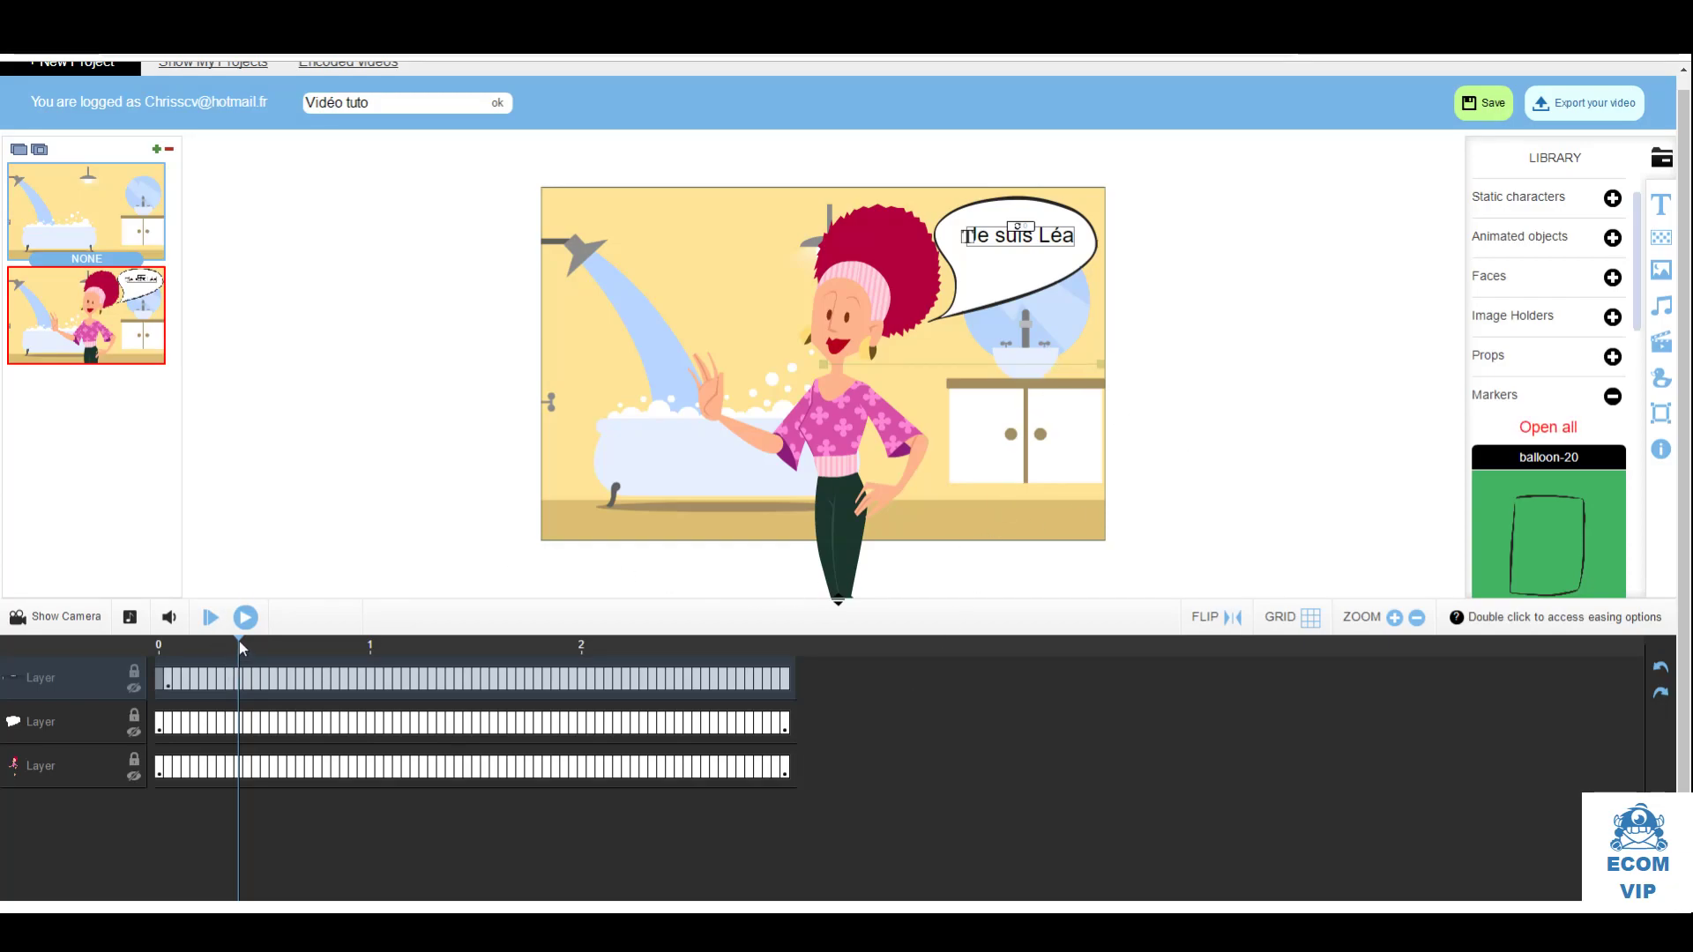
Return the second scene to 0 seconds and play the video from the start of the first scene
{"action": "left_click_drag", "start_coordinate": [240, 642], "coordinate": [161, 663]}
{"action": "left_click", "coordinate": [77, 222]}
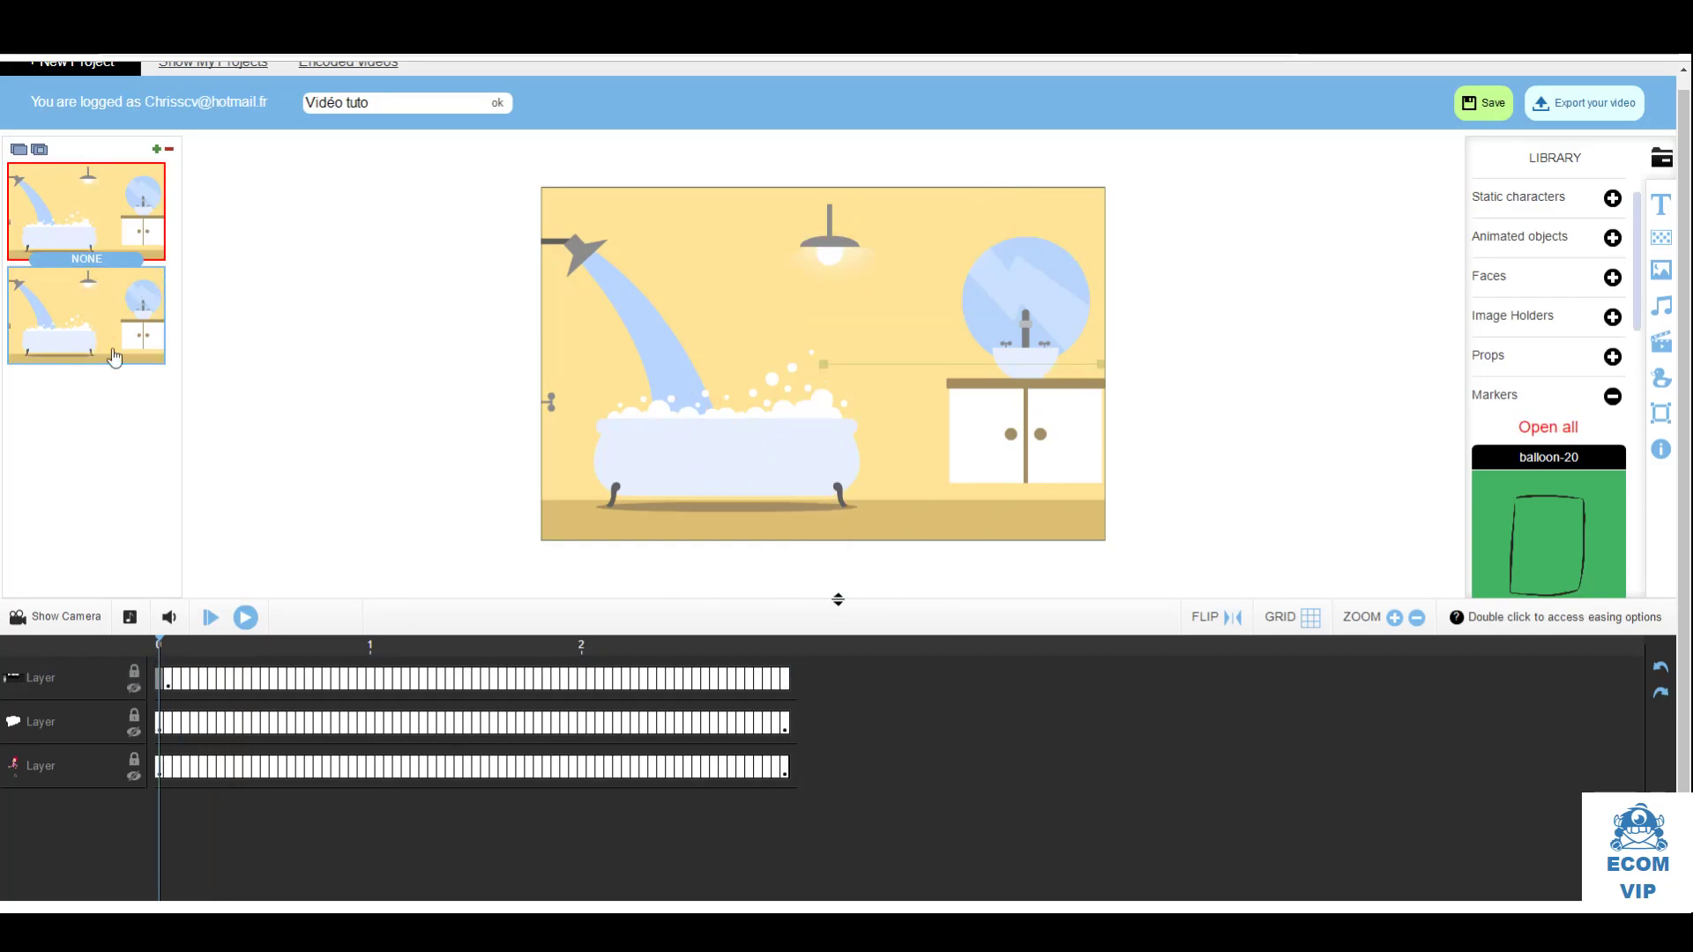
{"action": "left_click", "coordinate": [71, 323]}
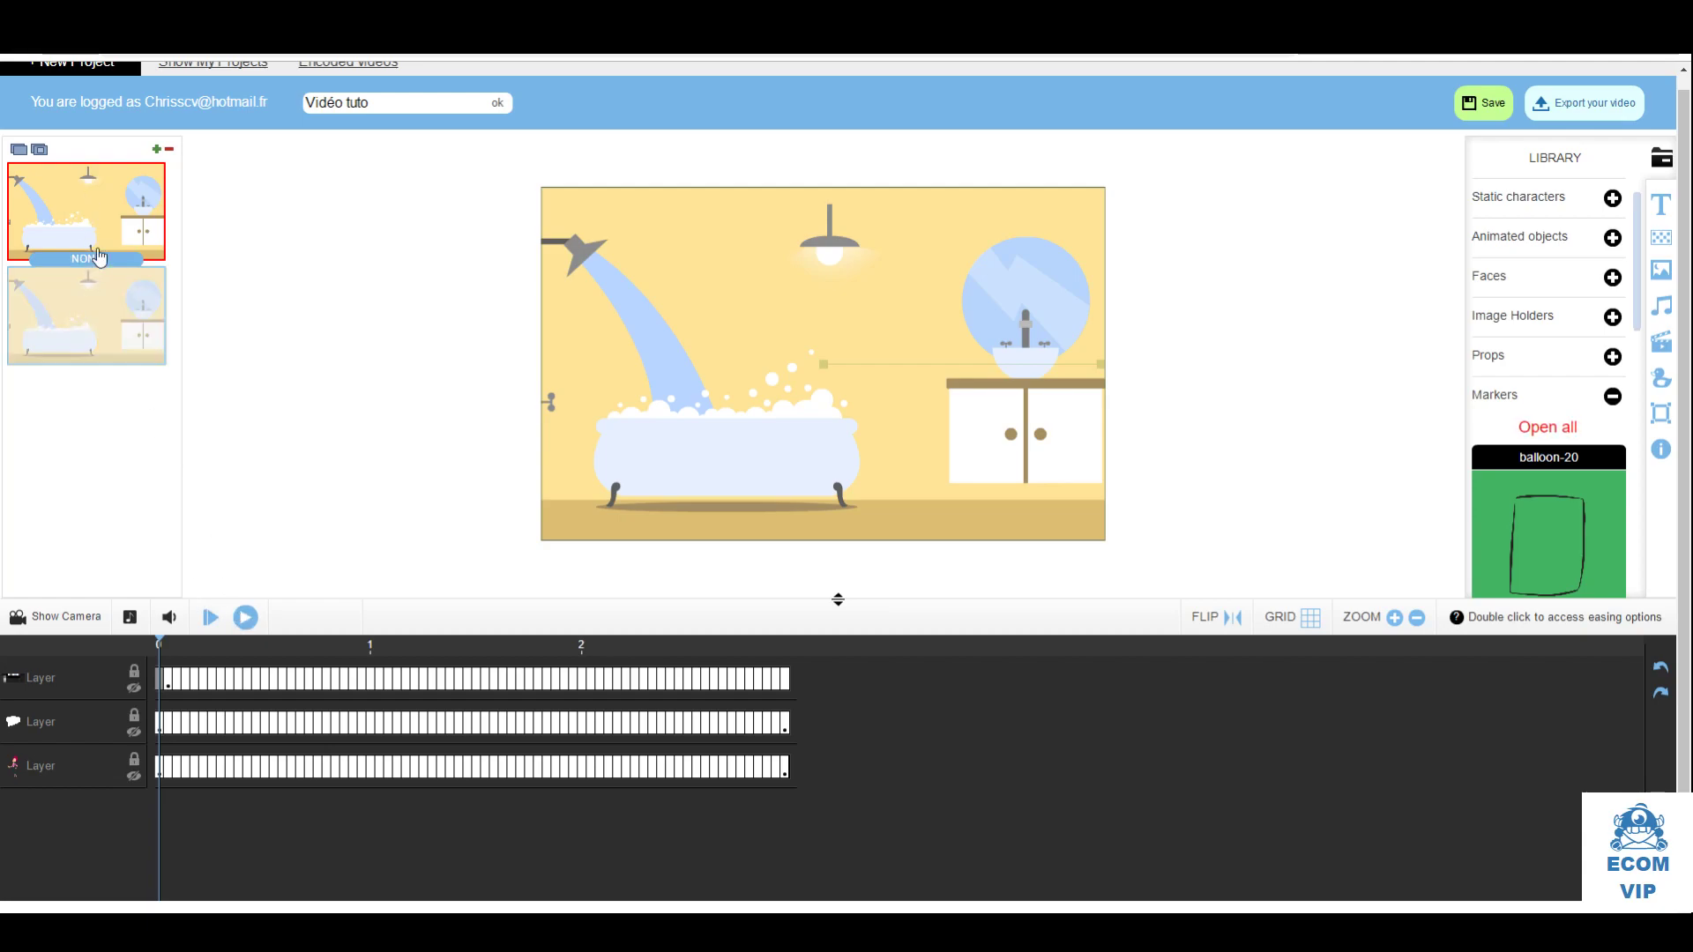
{"action": "left_click", "coordinate": [245, 624]}
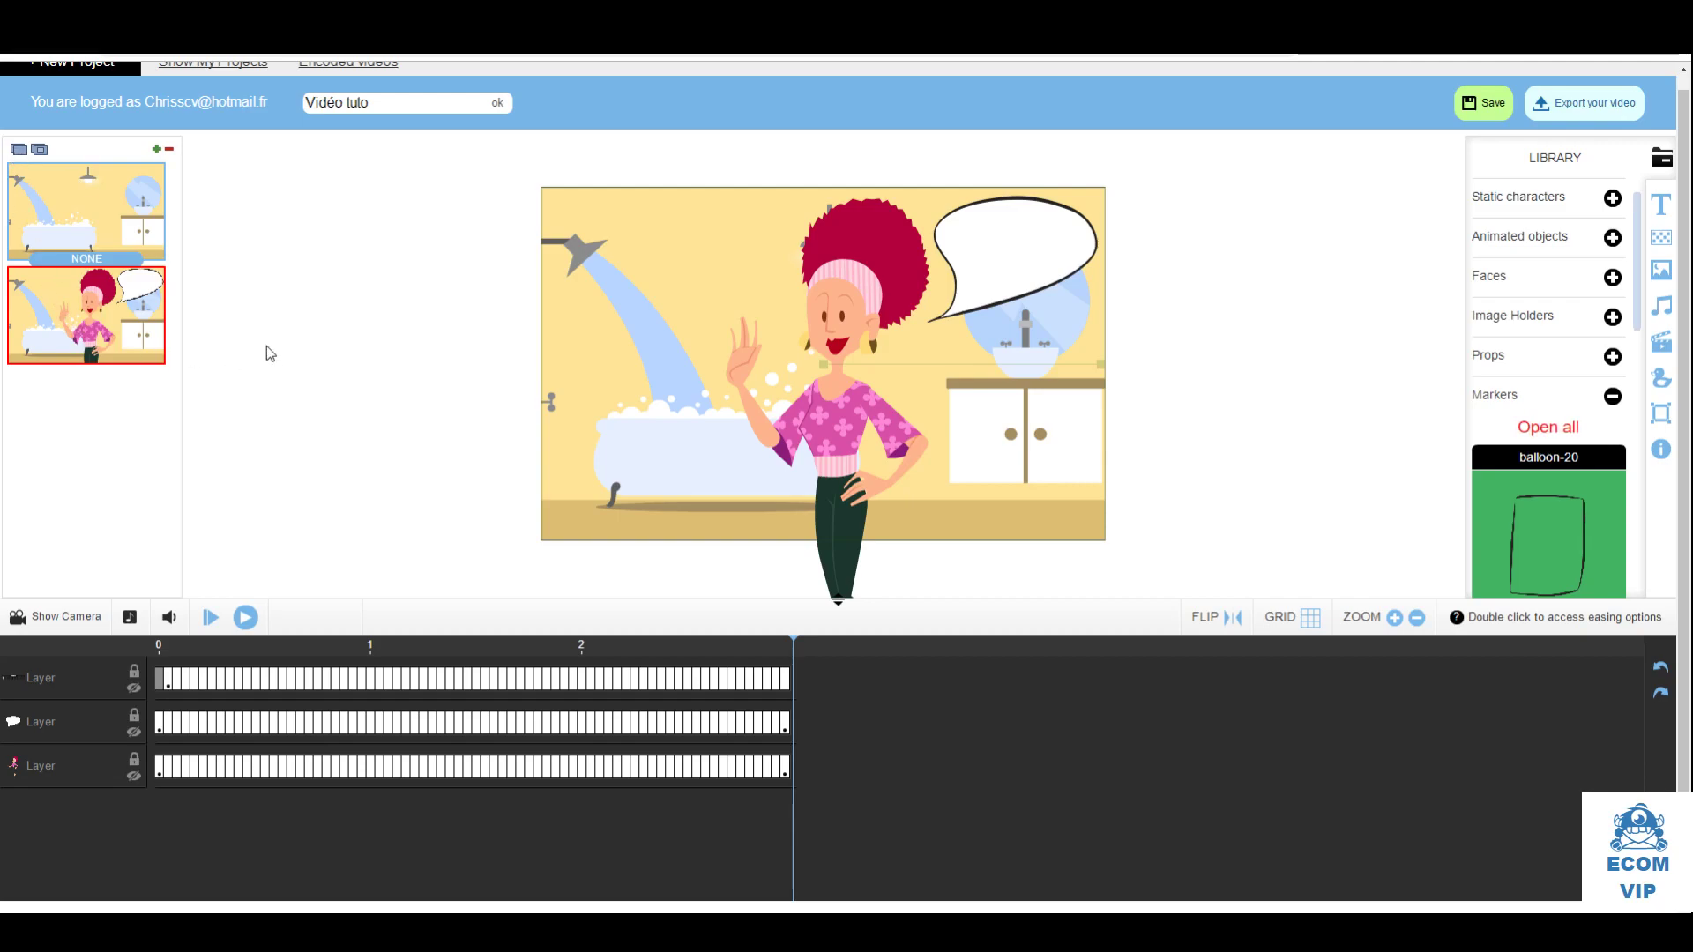
Duplicate the second scene as a third and add the balloon-11 marker over the shower head in its upper-left area
{"action": "left_click", "coordinate": [18, 151]}
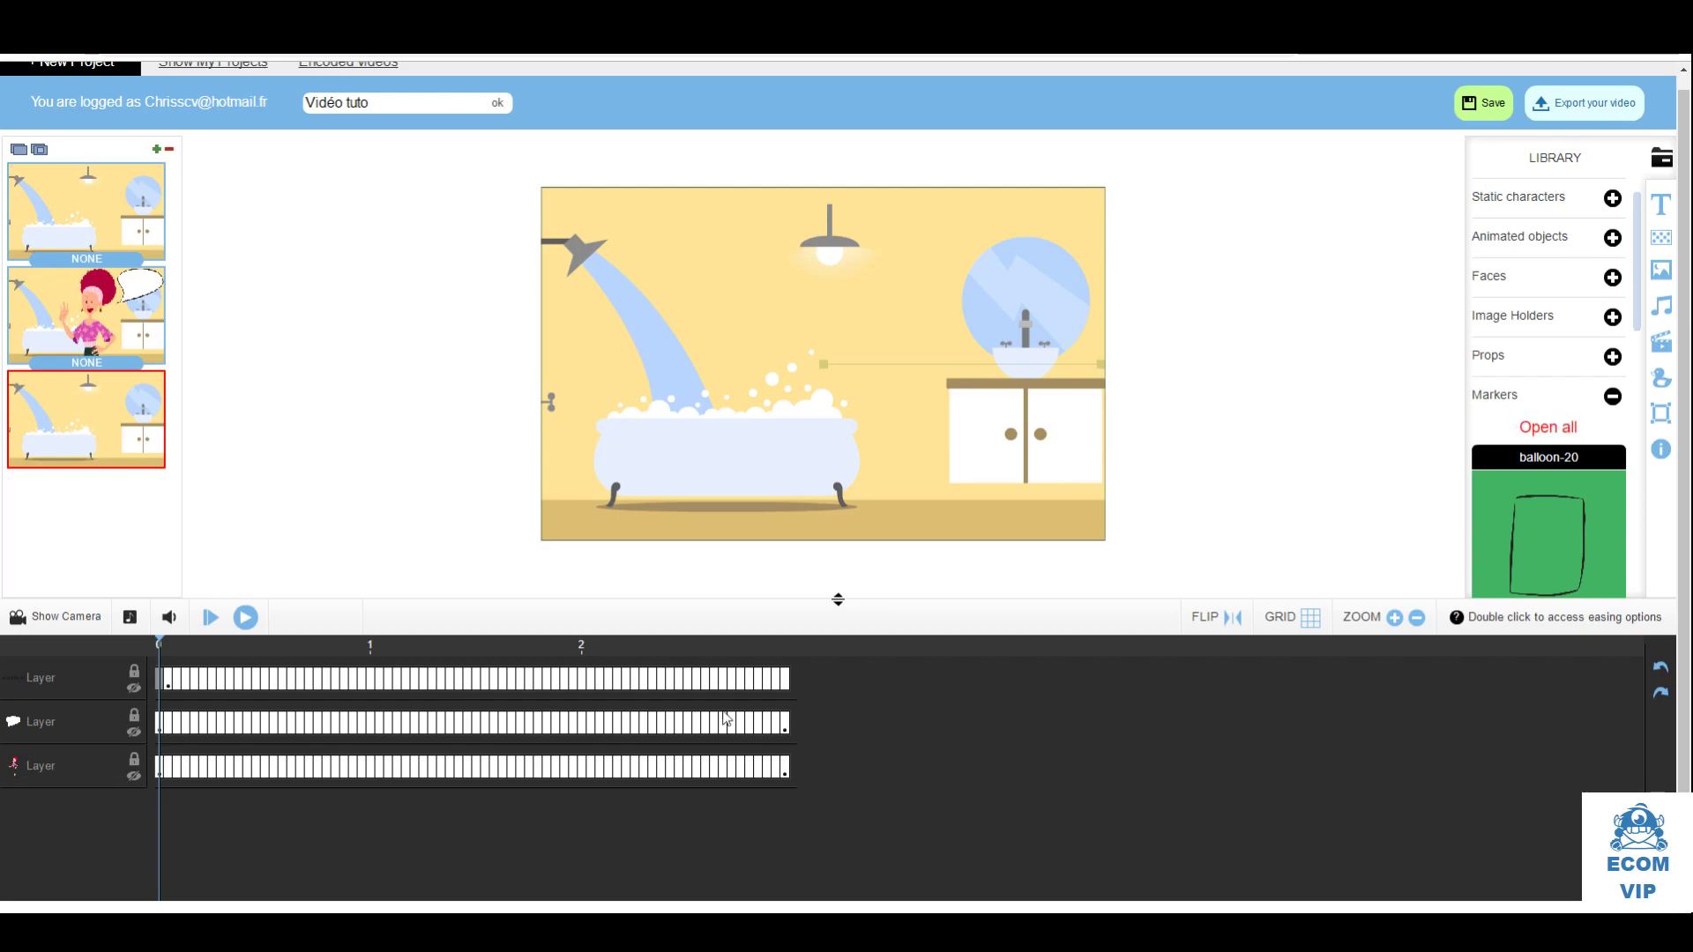
{"action": "scroll", "coordinate": [1574, 476], "scroll_direction": "down", "scroll_amount": 5}
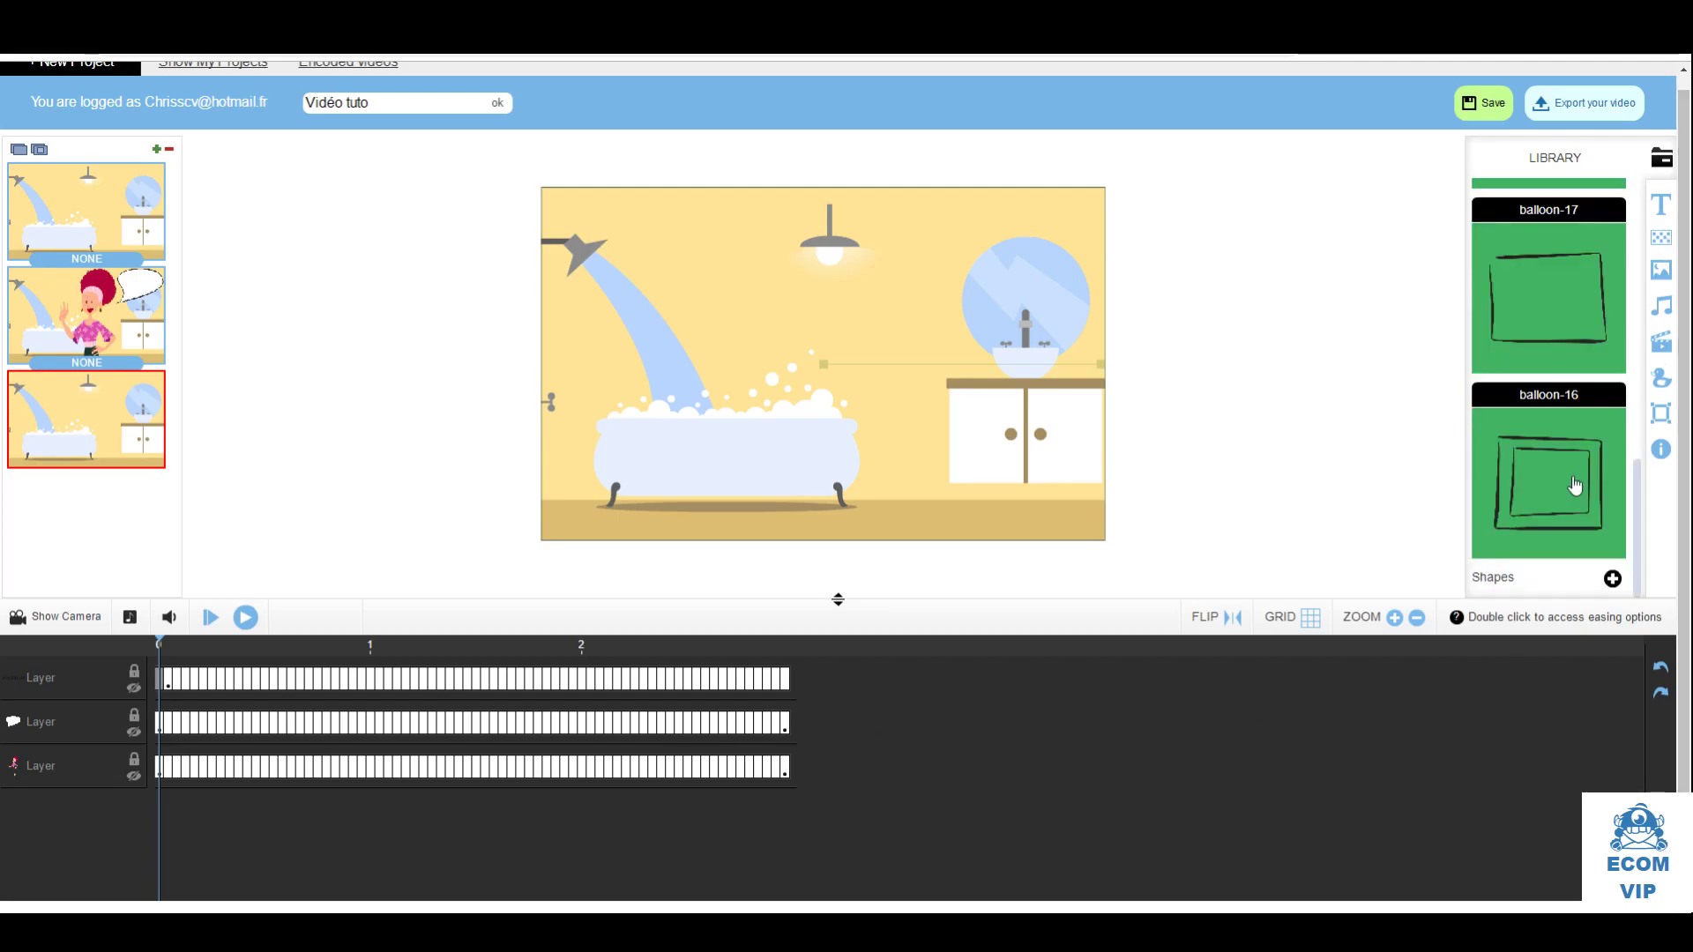
{"action": "scroll", "coordinate": [1573, 483], "scroll_direction": "up", "scroll_amount": 8}
{"action": "scroll", "coordinate": [1574, 483], "scroll_direction": "down", "scroll_amount": 5}
{"action": "scroll", "coordinate": [1565, 440], "scroll_direction": "up", "scroll_amount": 4}
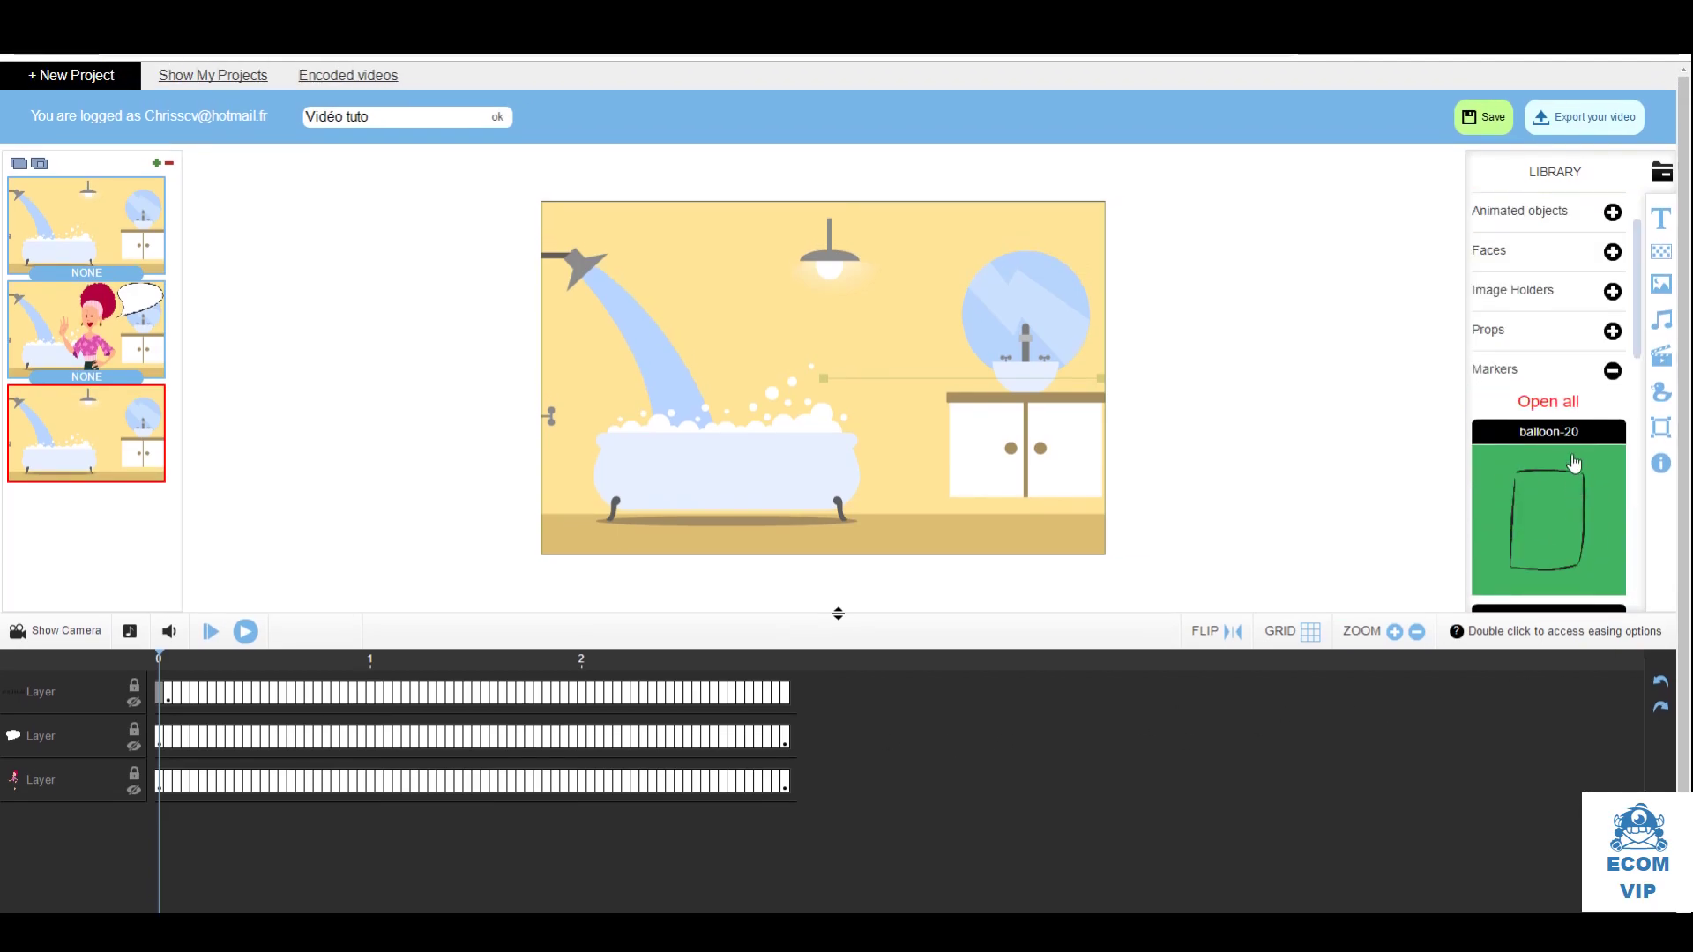
{"action": "left_click", "coordinate": [1560, 404]}
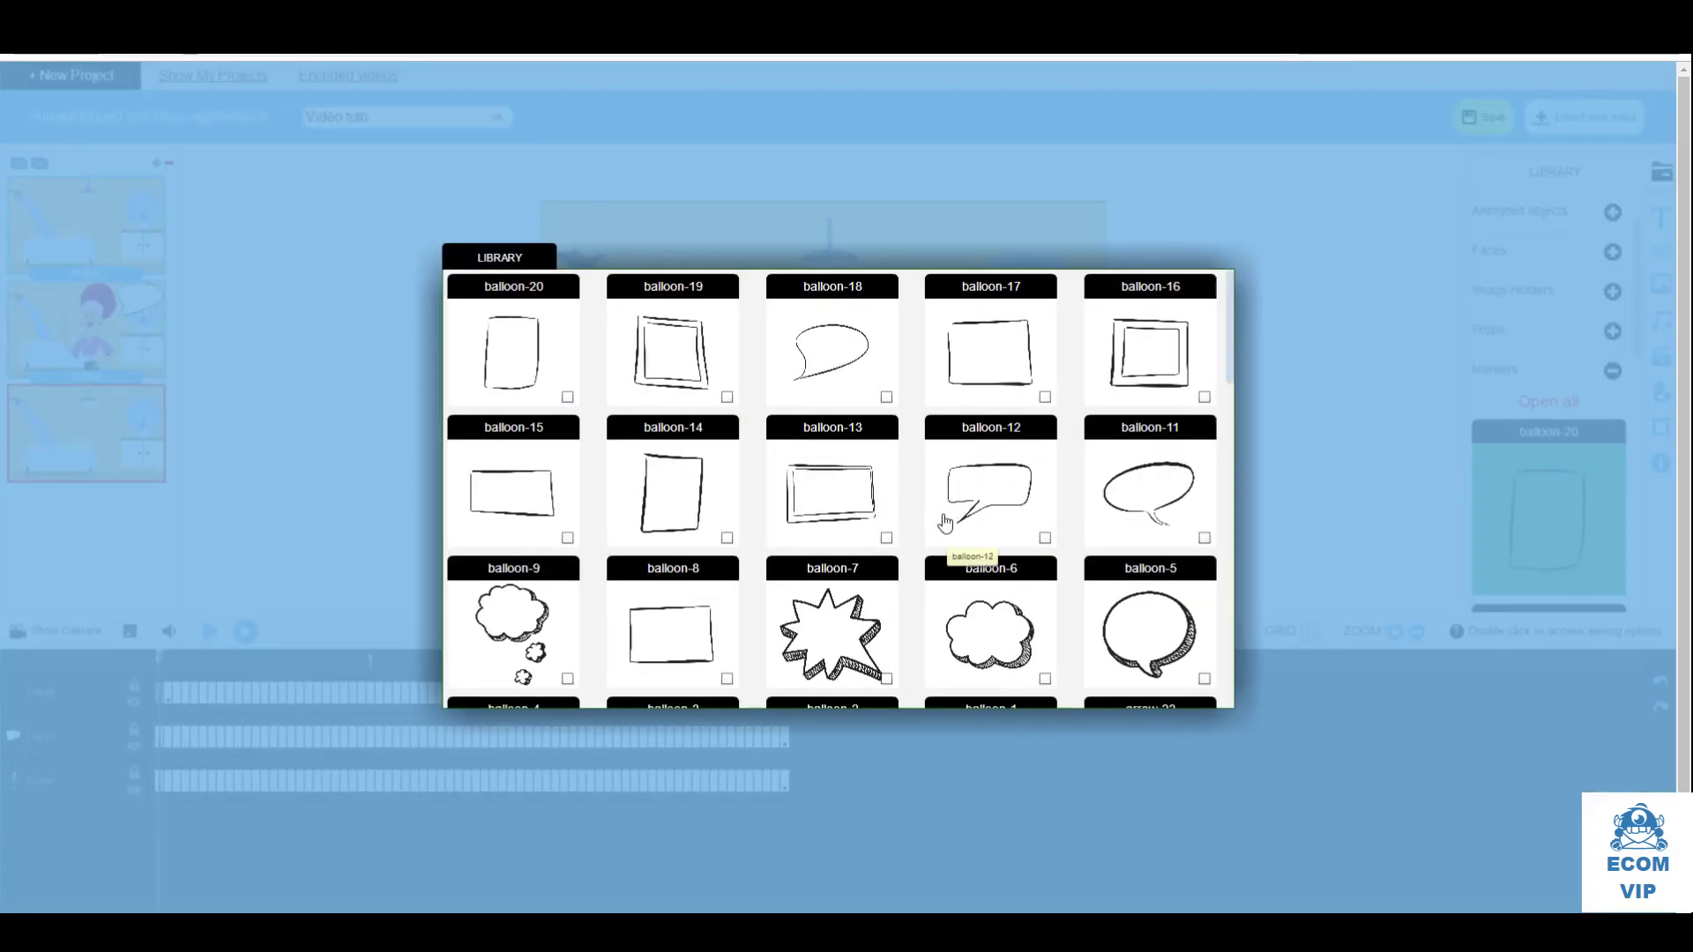
{"action": "scroll", "coordinate": [785, 511], "scroll_direction": "down", "scroll_amount": 10}
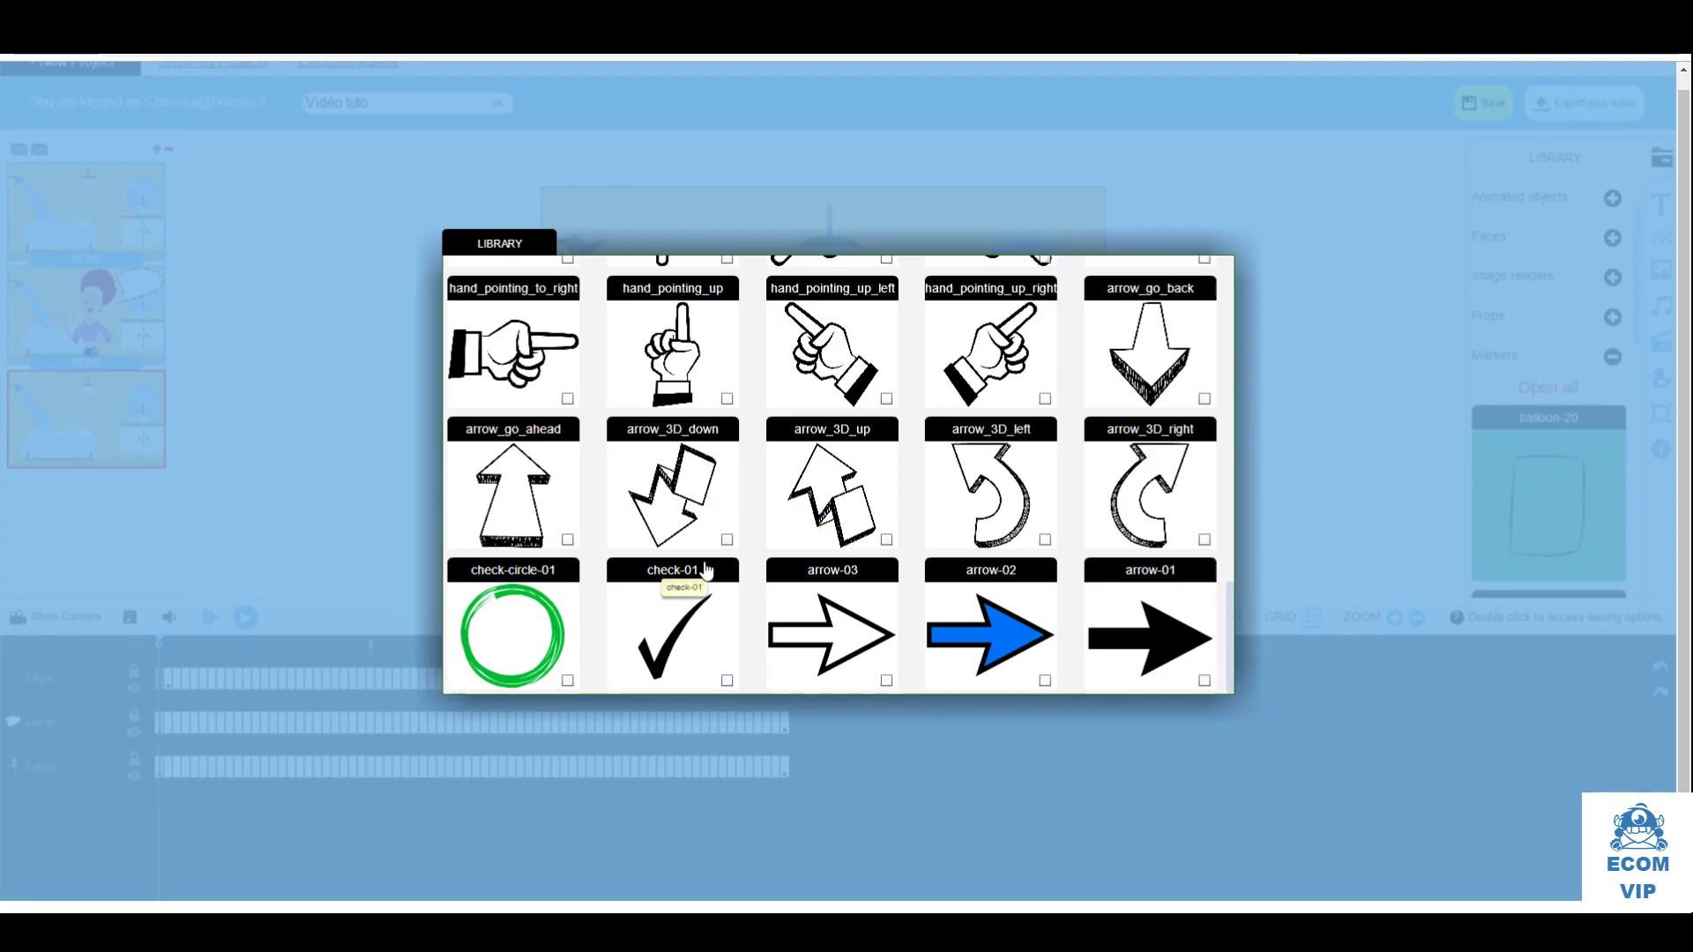
{"action": "scroll", "coordinate": [943, 553], "scroll_direction": "up", "scroll_amount": 10}
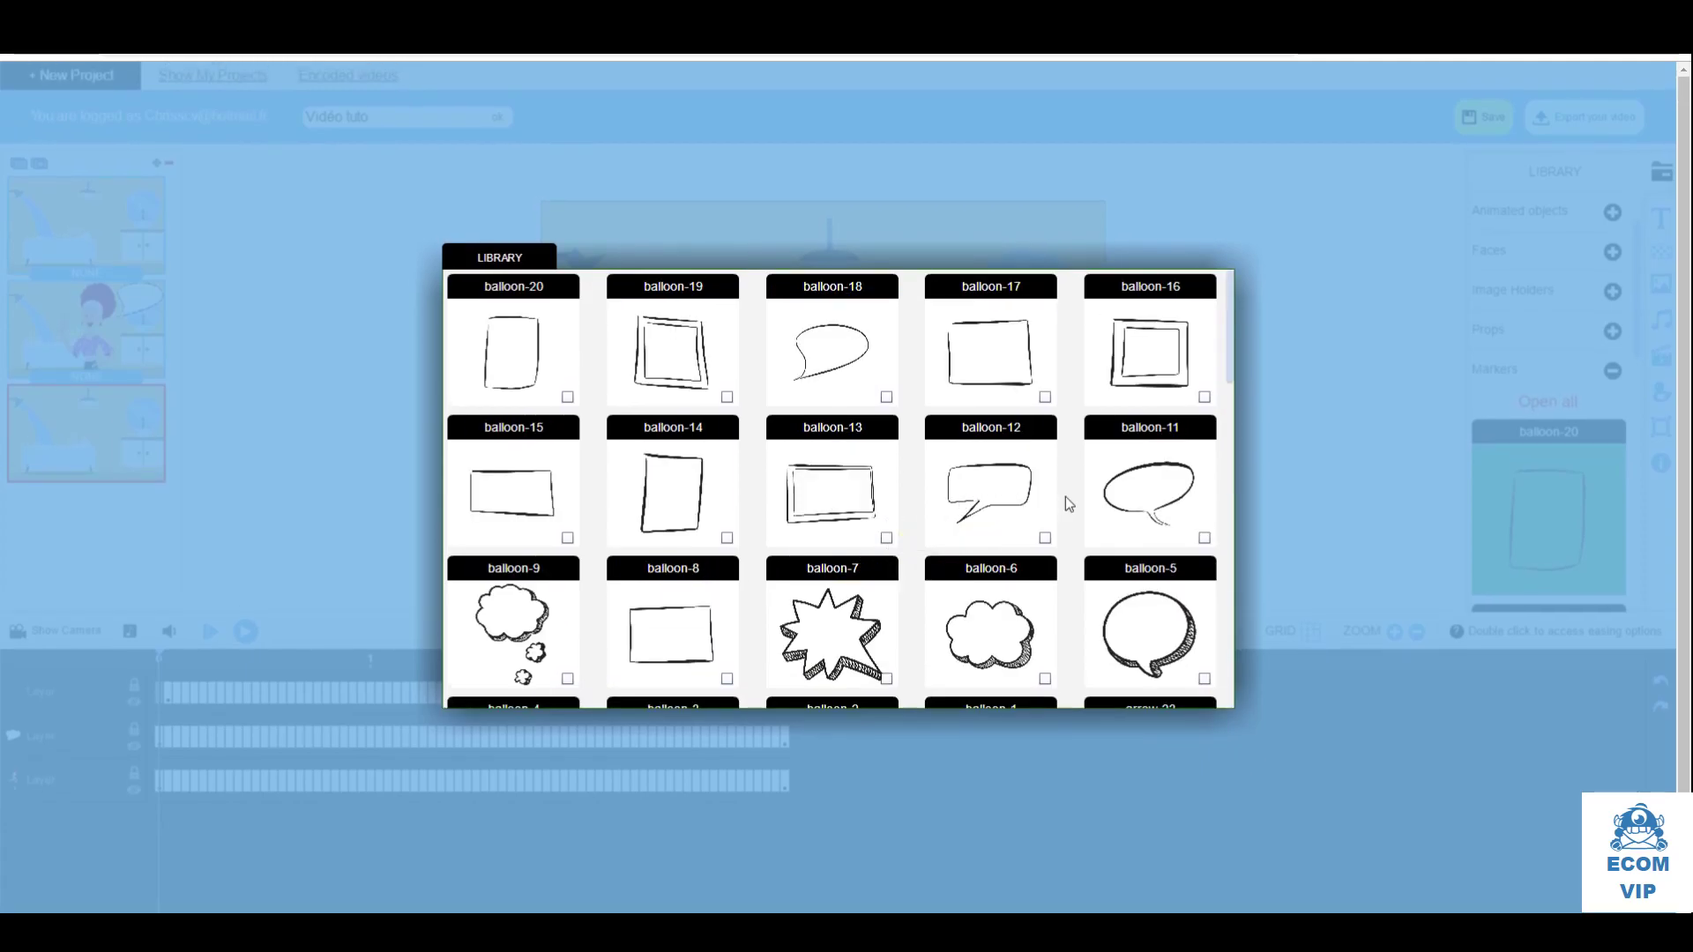
{"action": "left_click", "coordinate": [1117, 501]}
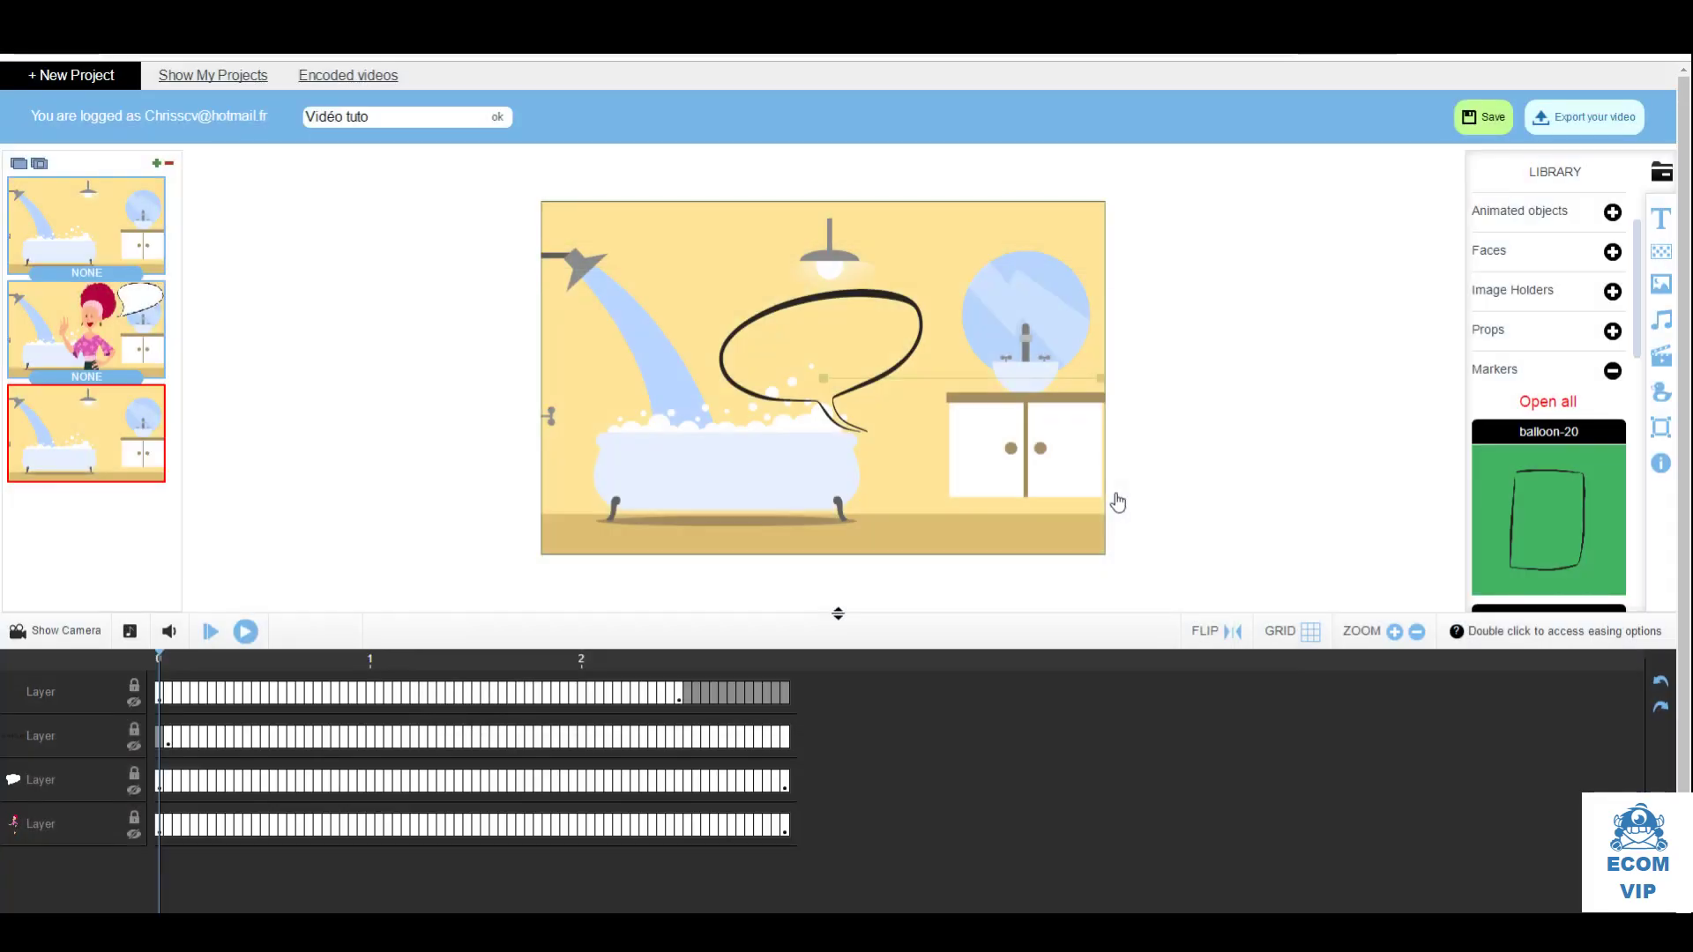
{"action": "left_click_drag", "start_coordinate": [827, 311], "coordinate": [657, 239]}
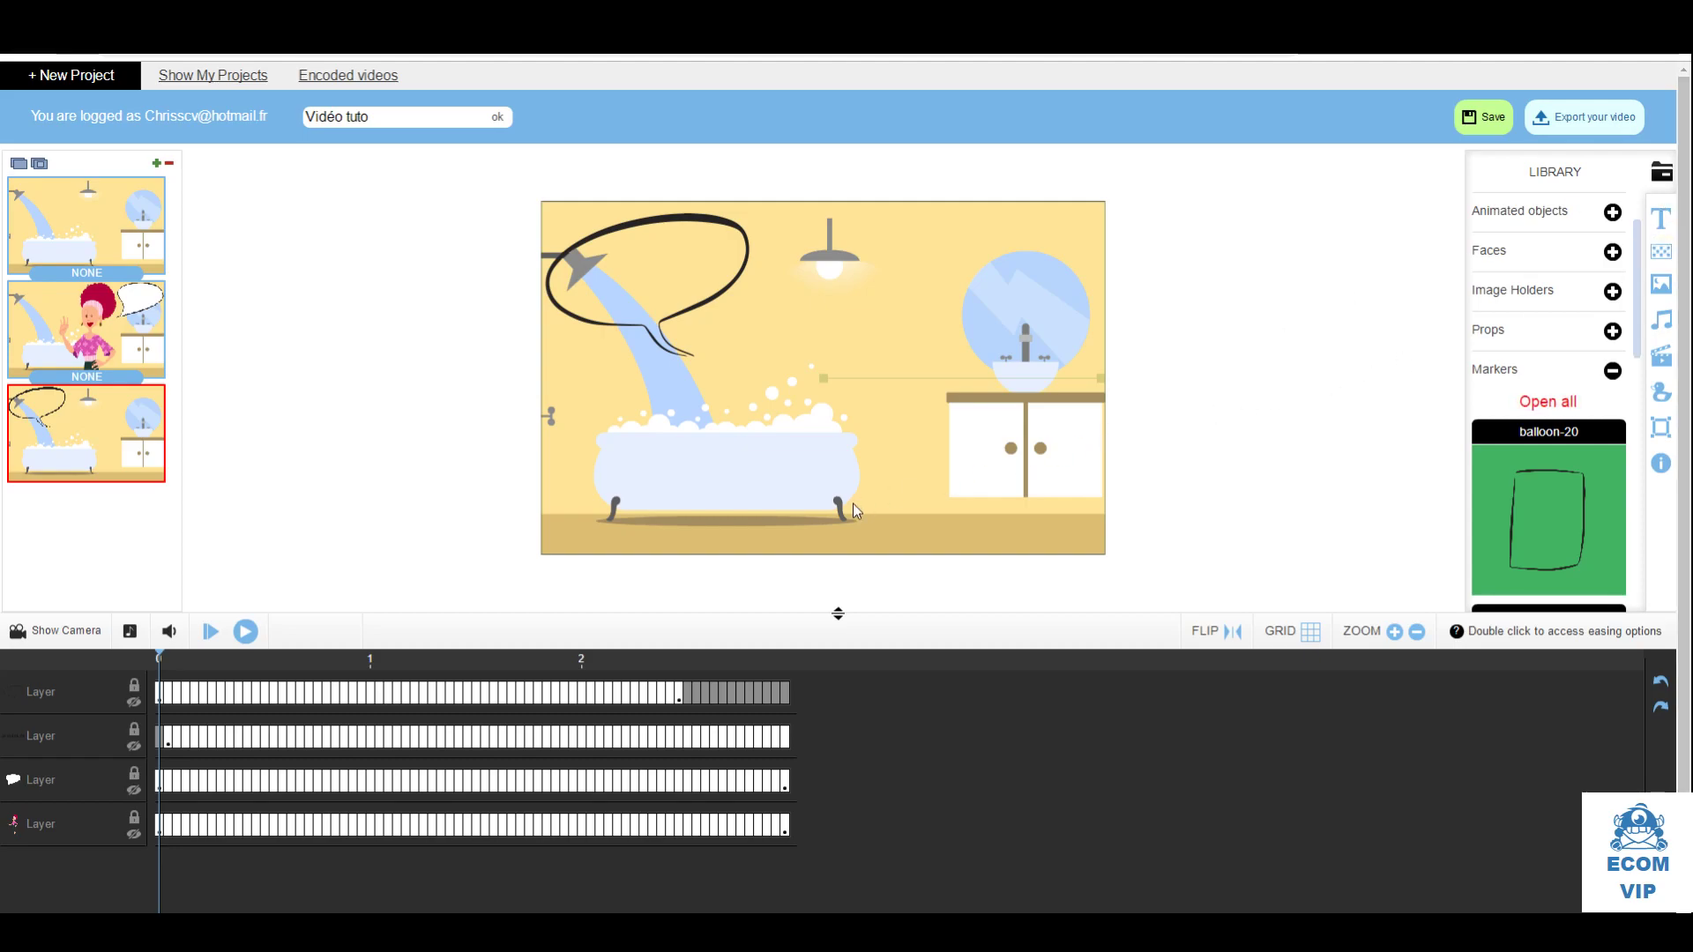
Insert a new text reading "Builderall" in the third scene
{"action": "left_click", "coordinate": [1660, 219]}
{"action": "left_click_drag", "start_coordinate": [1027, 330], "coordinate": [612, 332]}
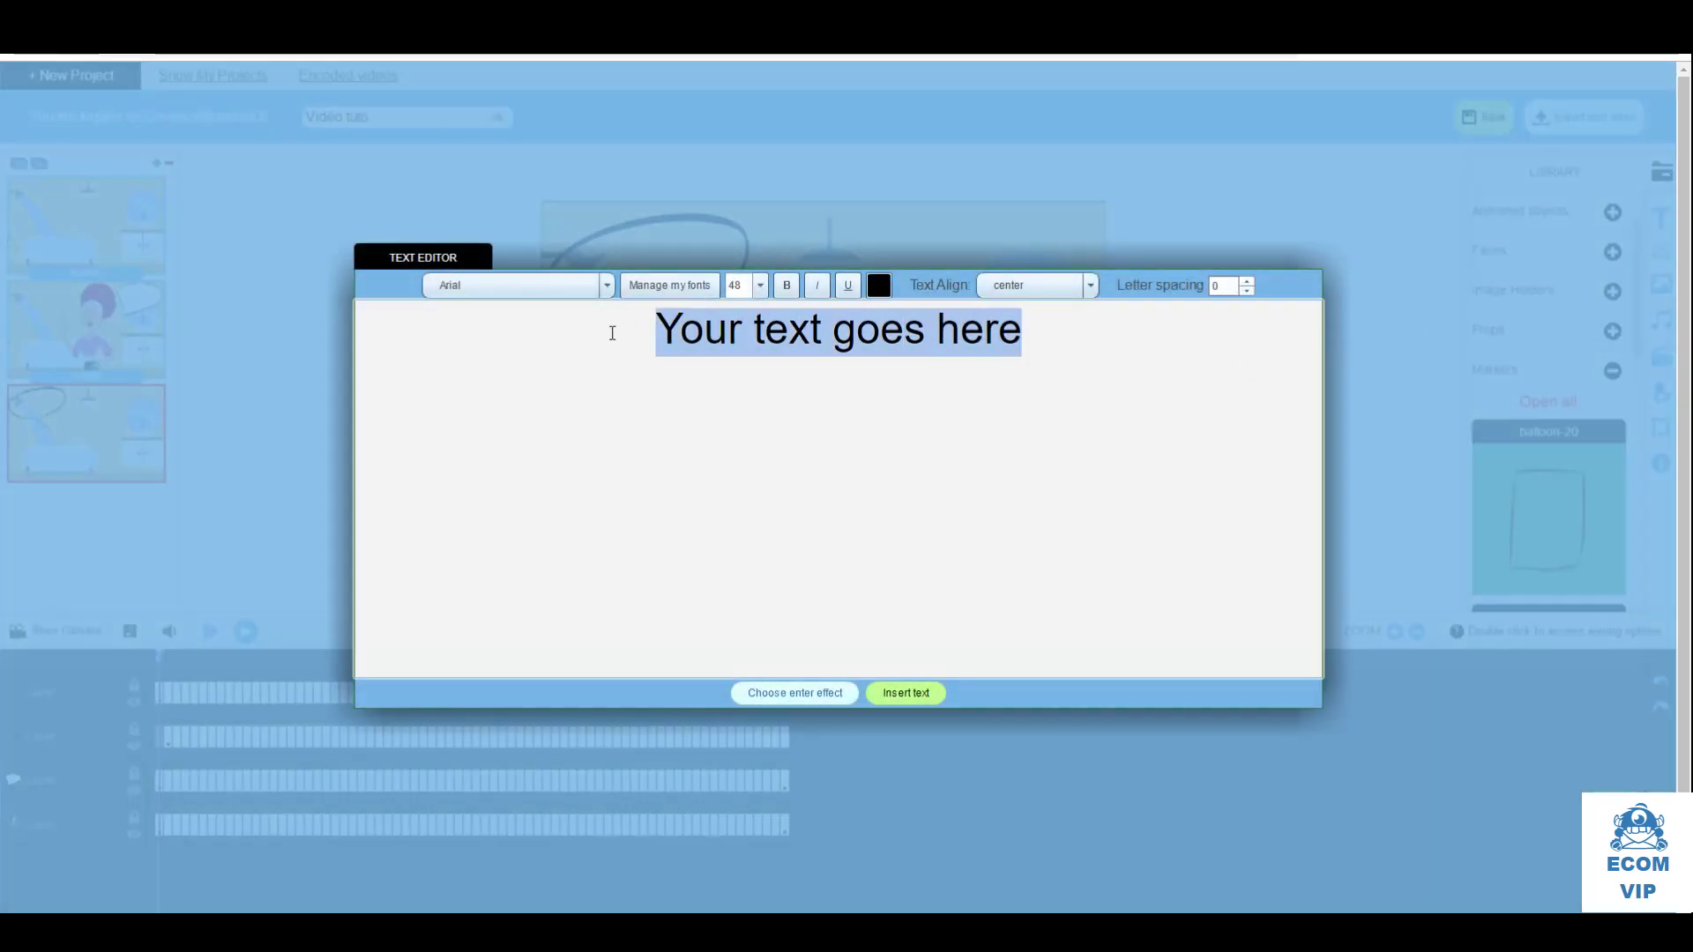
{"action": "type", "text": "Builderall"}
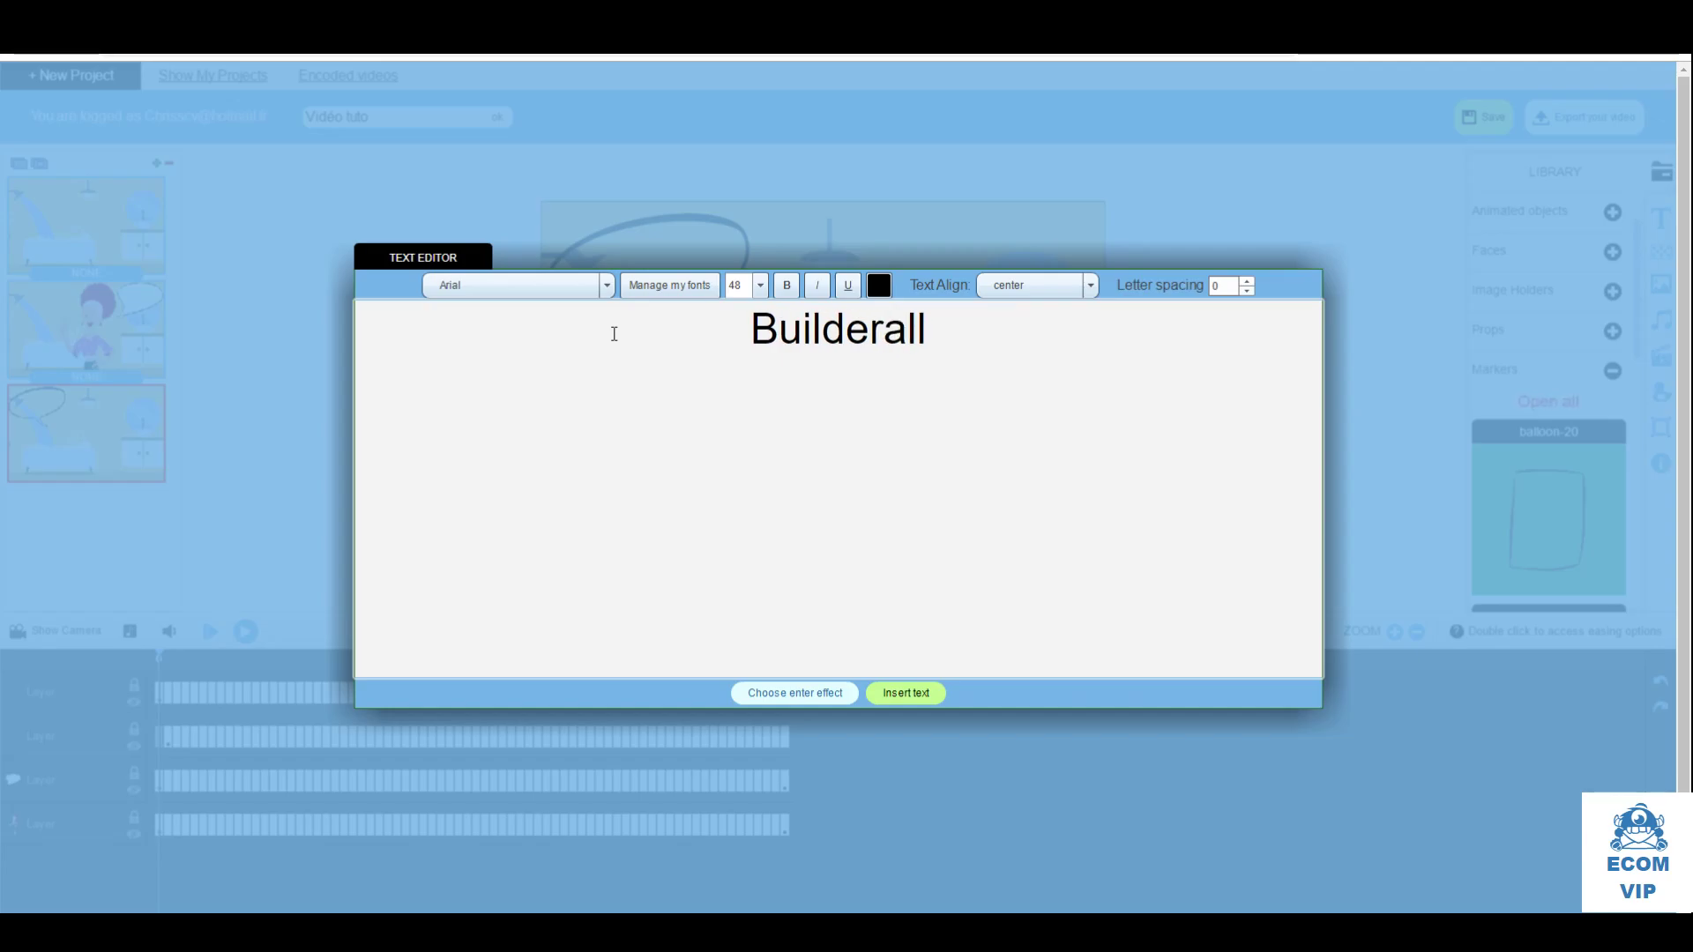
{"action": "left_click", "coordinate": [921, 693]}
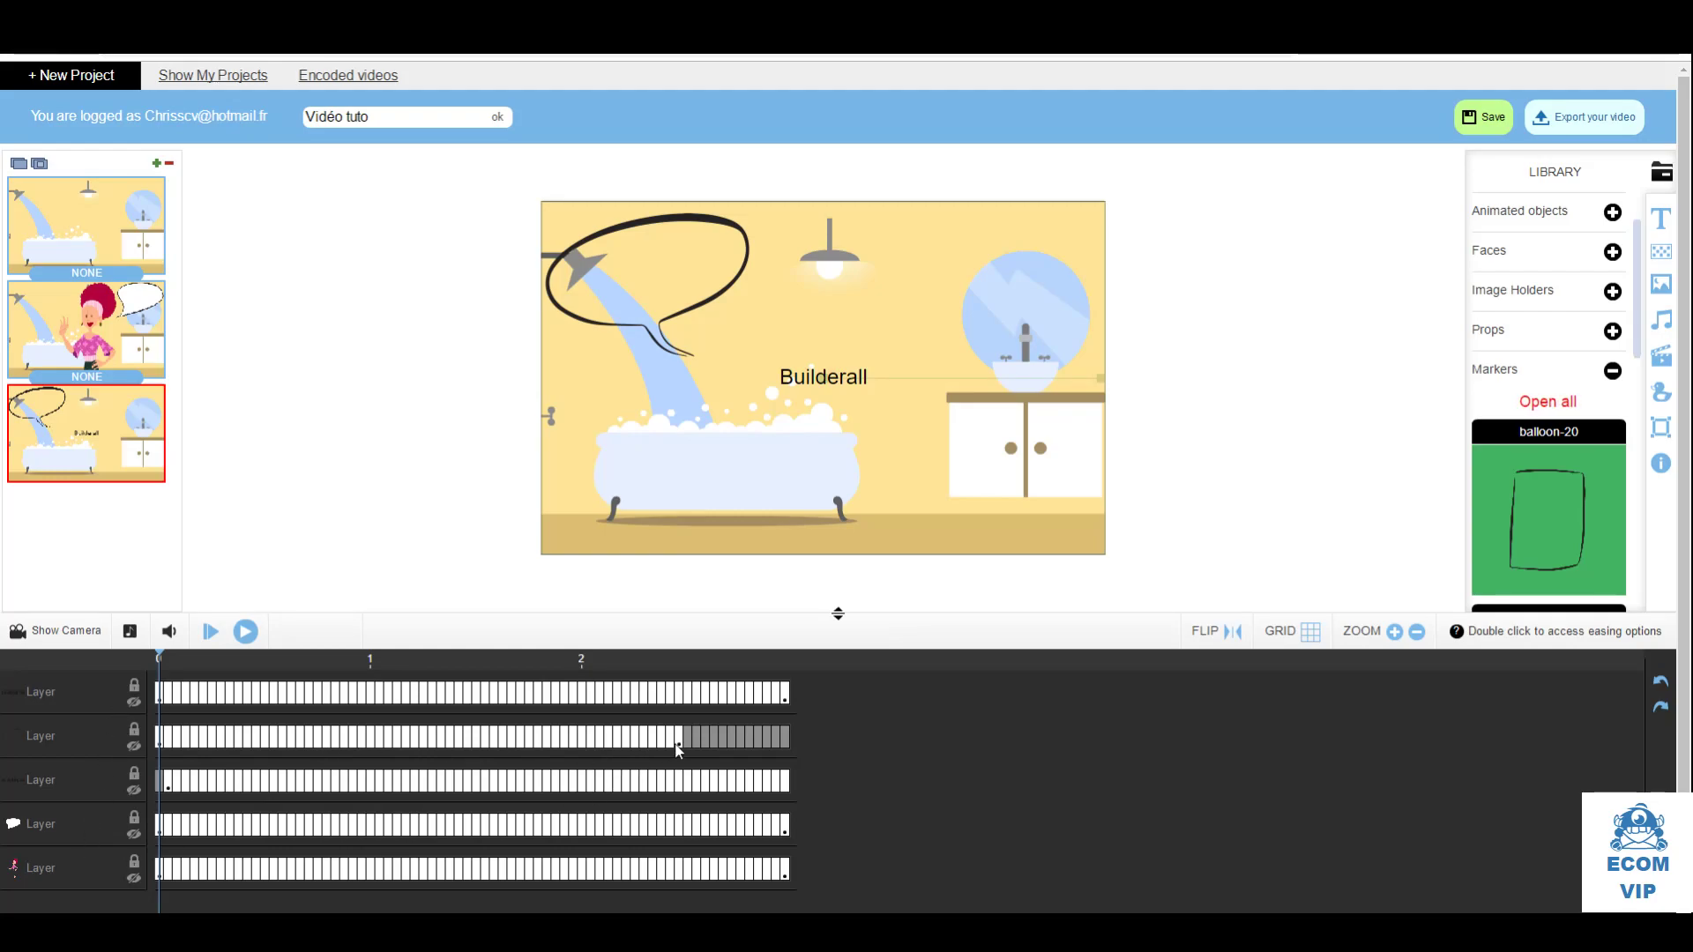
Extend the balloon-11 layer to the end of the scene's timeline and move the "Builderall" text over the shower head
{"action": "left_click", "coordinate": [784, 741]}
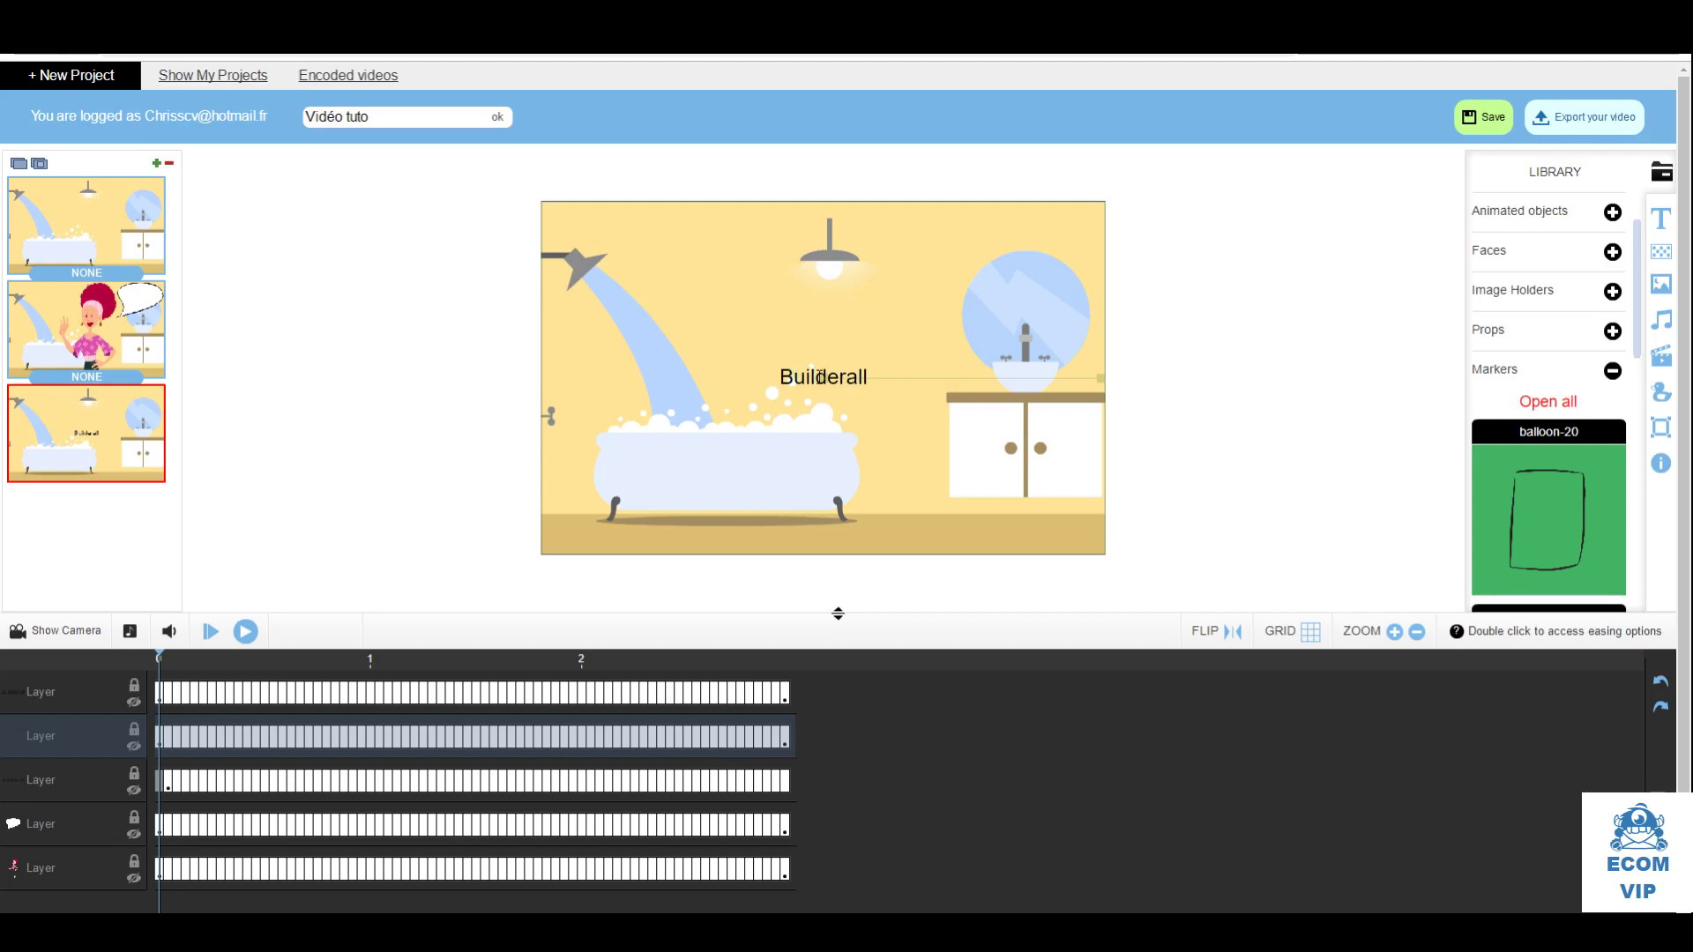
{"action": "left_click", "coordinate": [780, 377]}
{"action": "left_click_drag", "start_coordinate": [842, 380], "coordinate": [641, 265]}
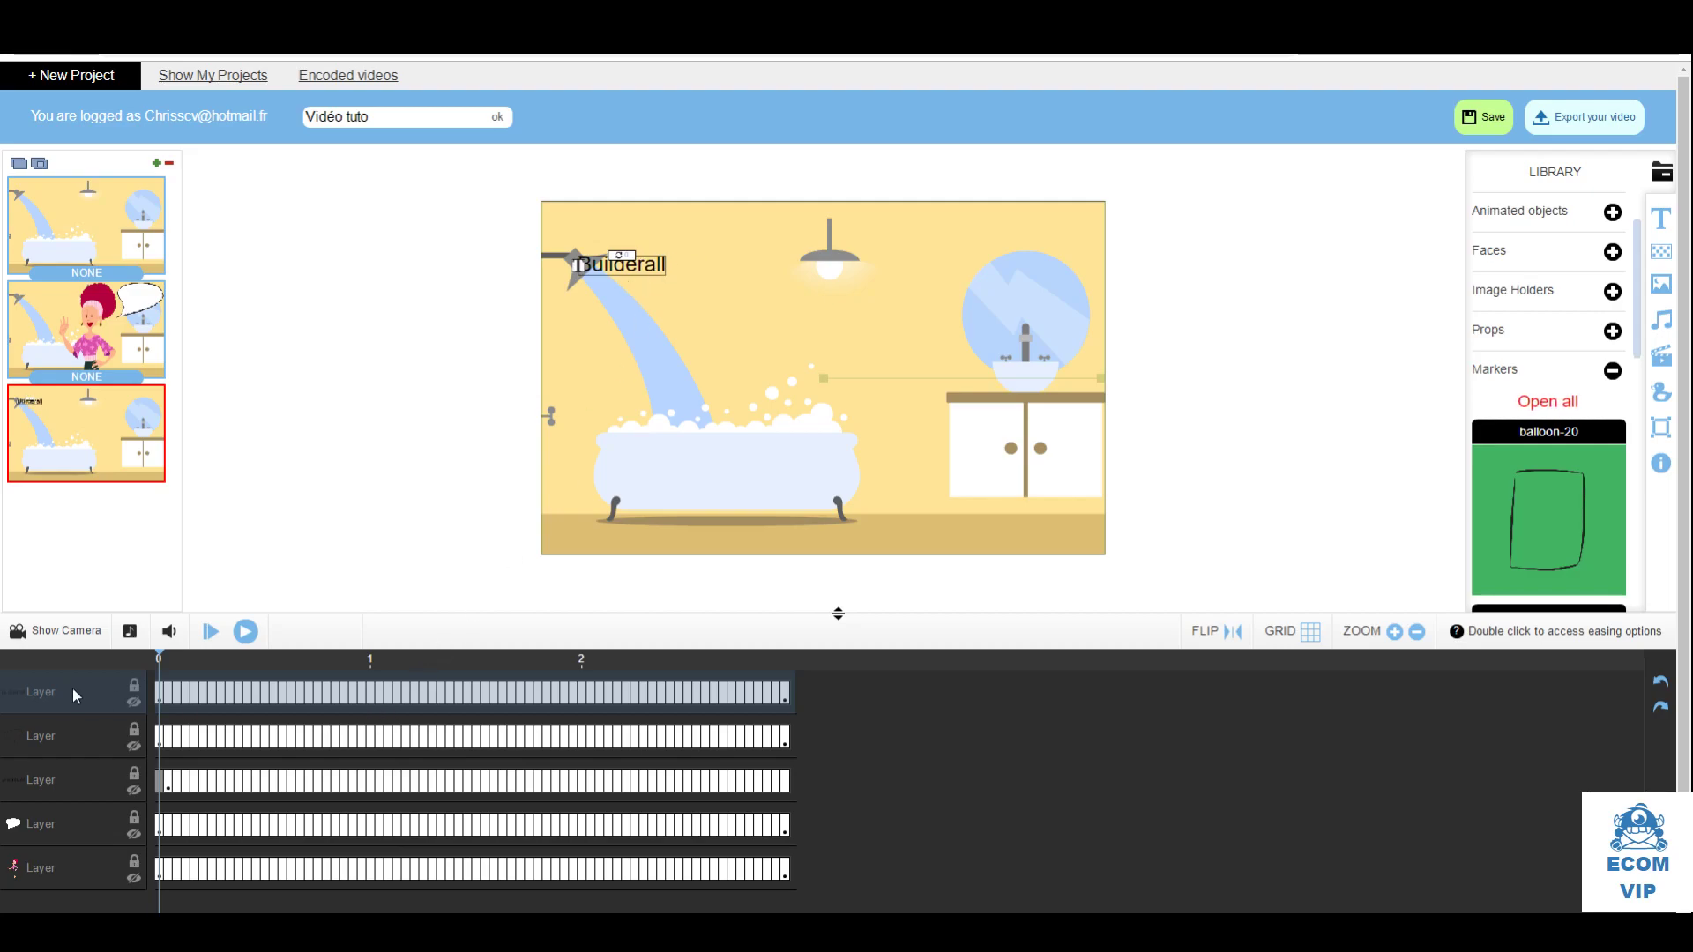
Delay the start of the "Builderall" text layer by one frame in the third scene
{"action": "double_click", "coordinate": [157, 696]}
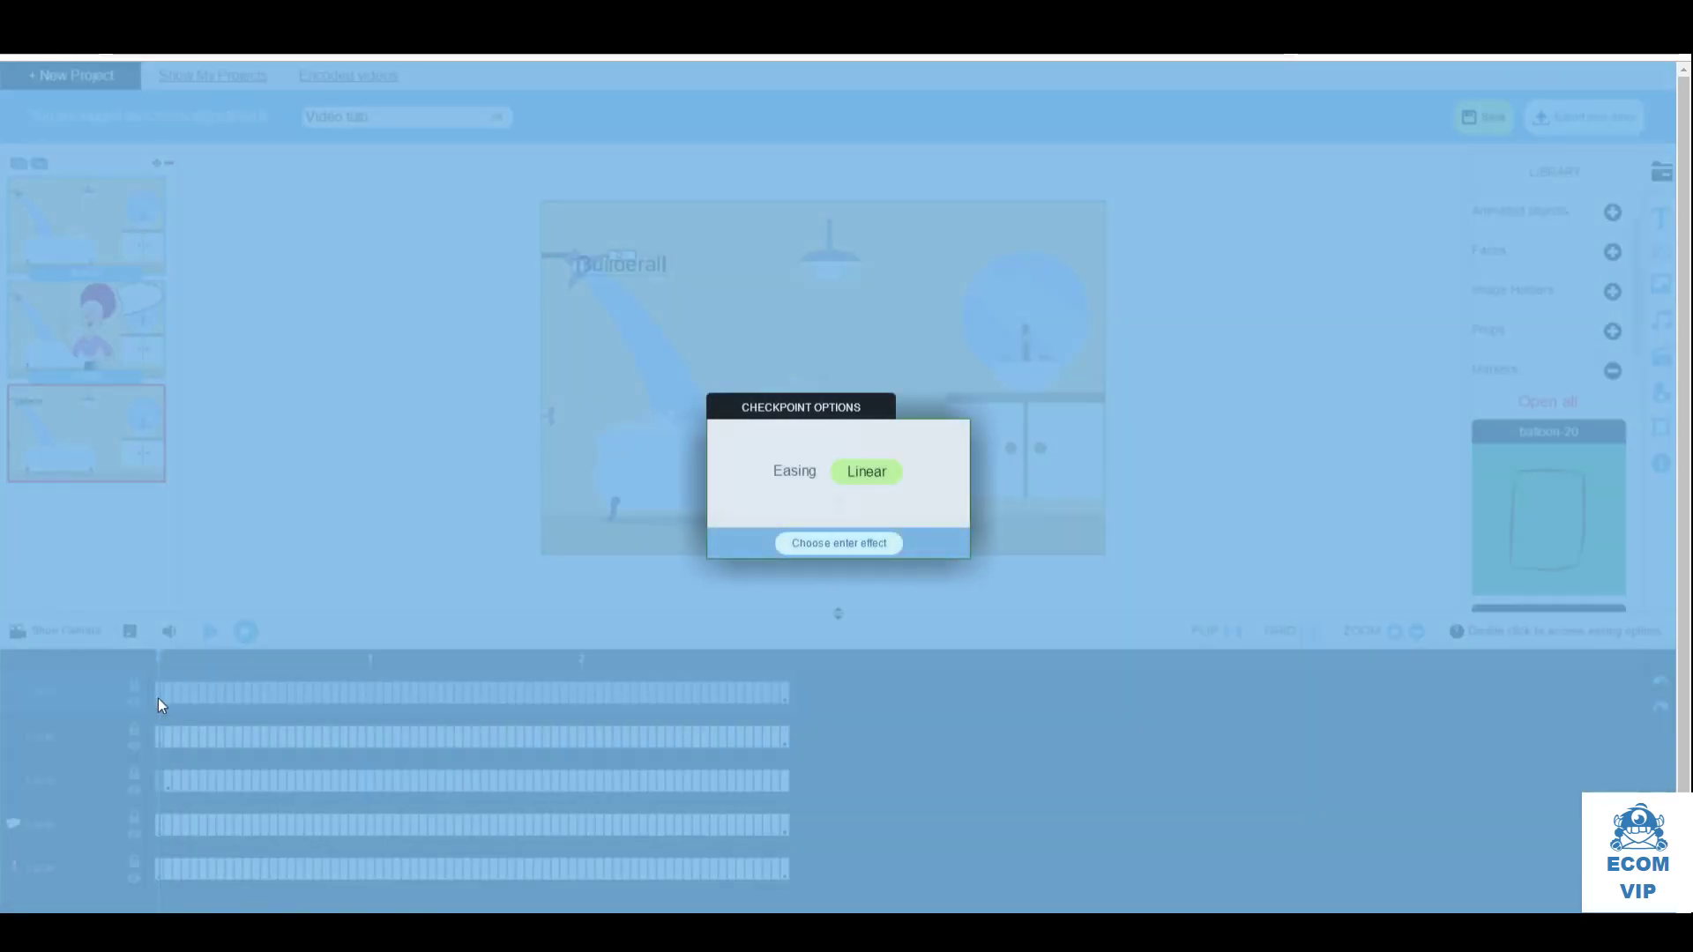
{"action": "left_click", "coordinate": [785, 596]}
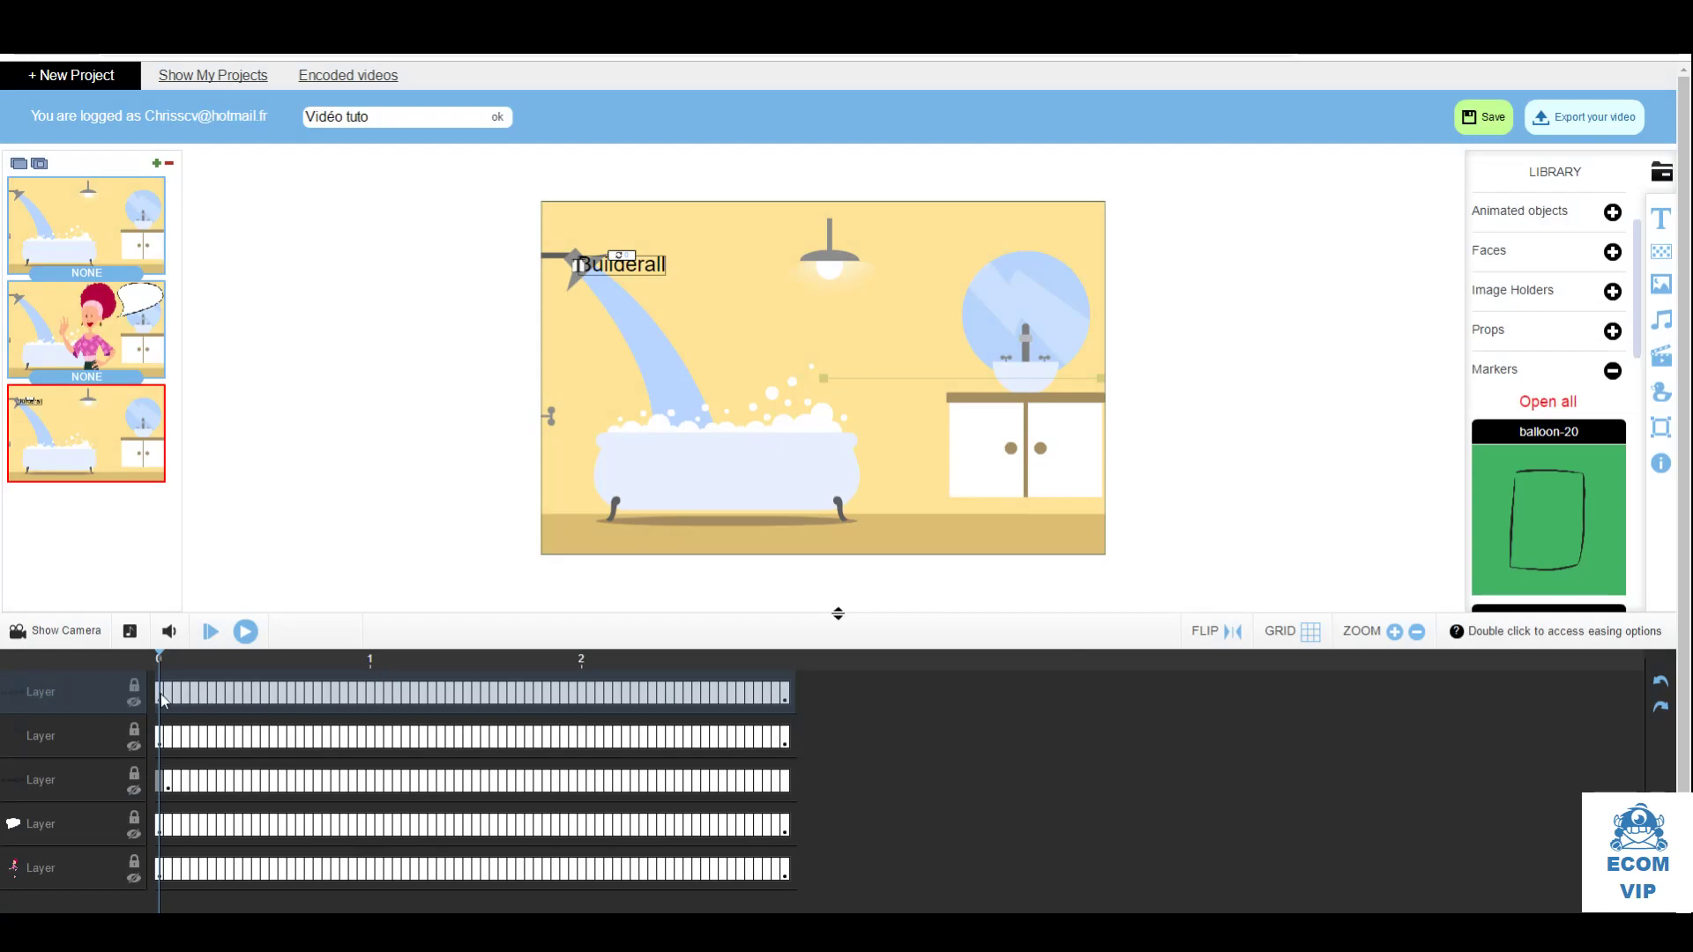
{"action": "left_click_drag", "start_coordinate": [166, 692], "coordinate": [167, 692]}
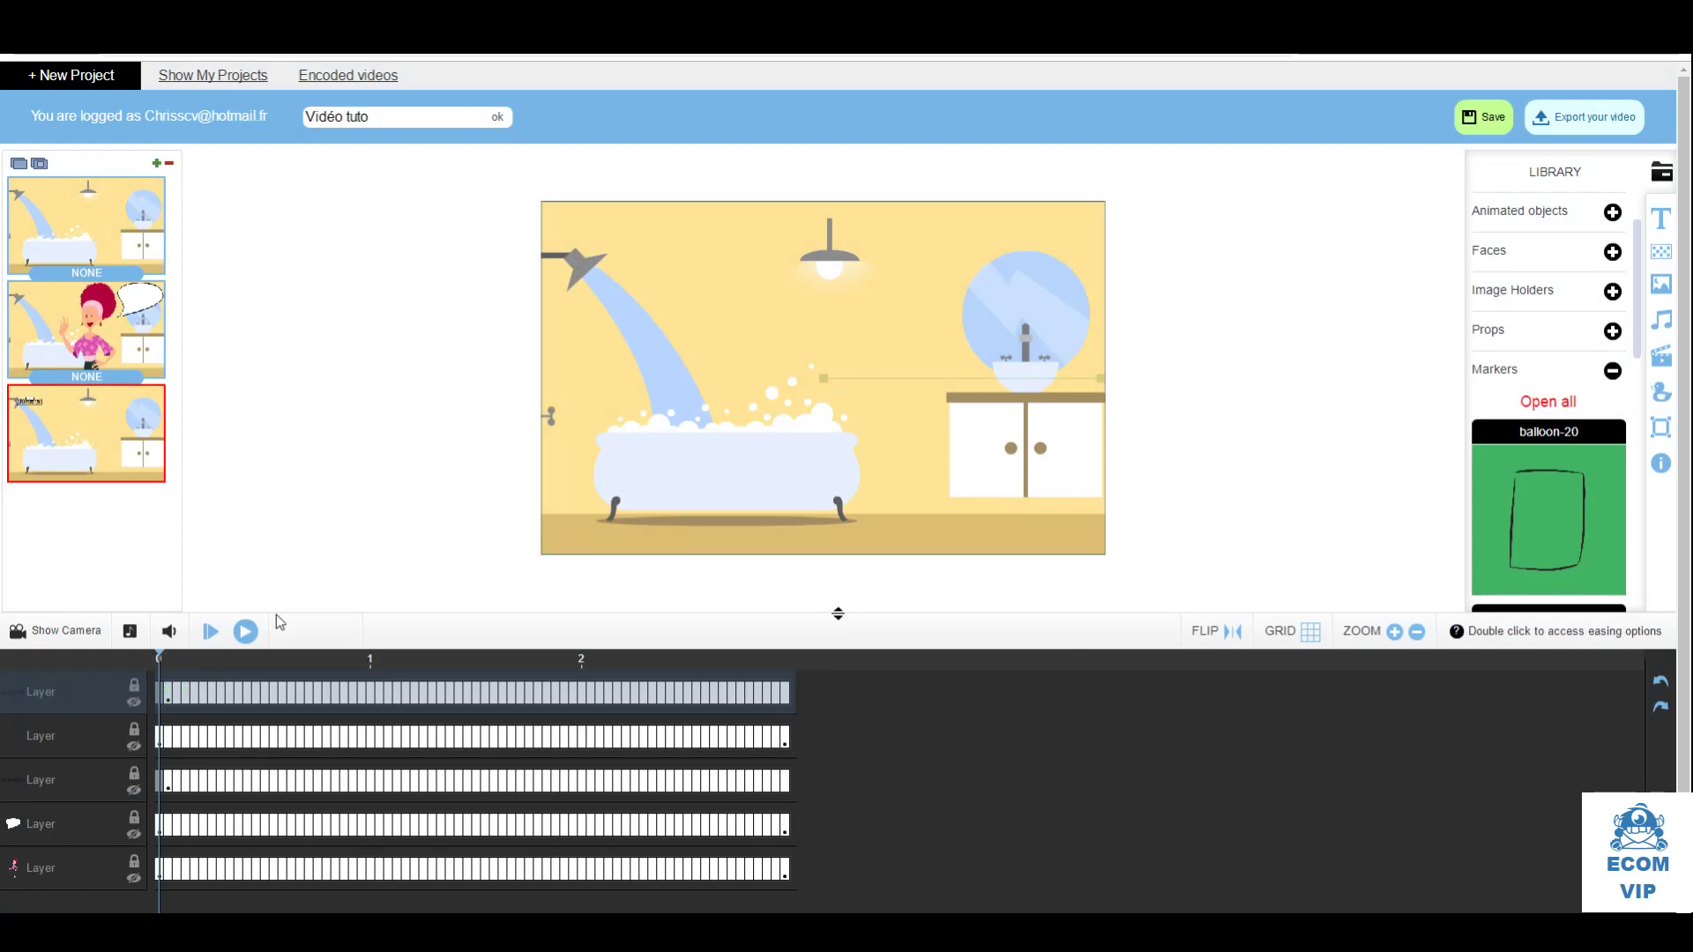
Play the video from the first scene into the third scene and pause it at about 1.5 seconds
{"action": "left_click", "coordinate": [101, 231]}
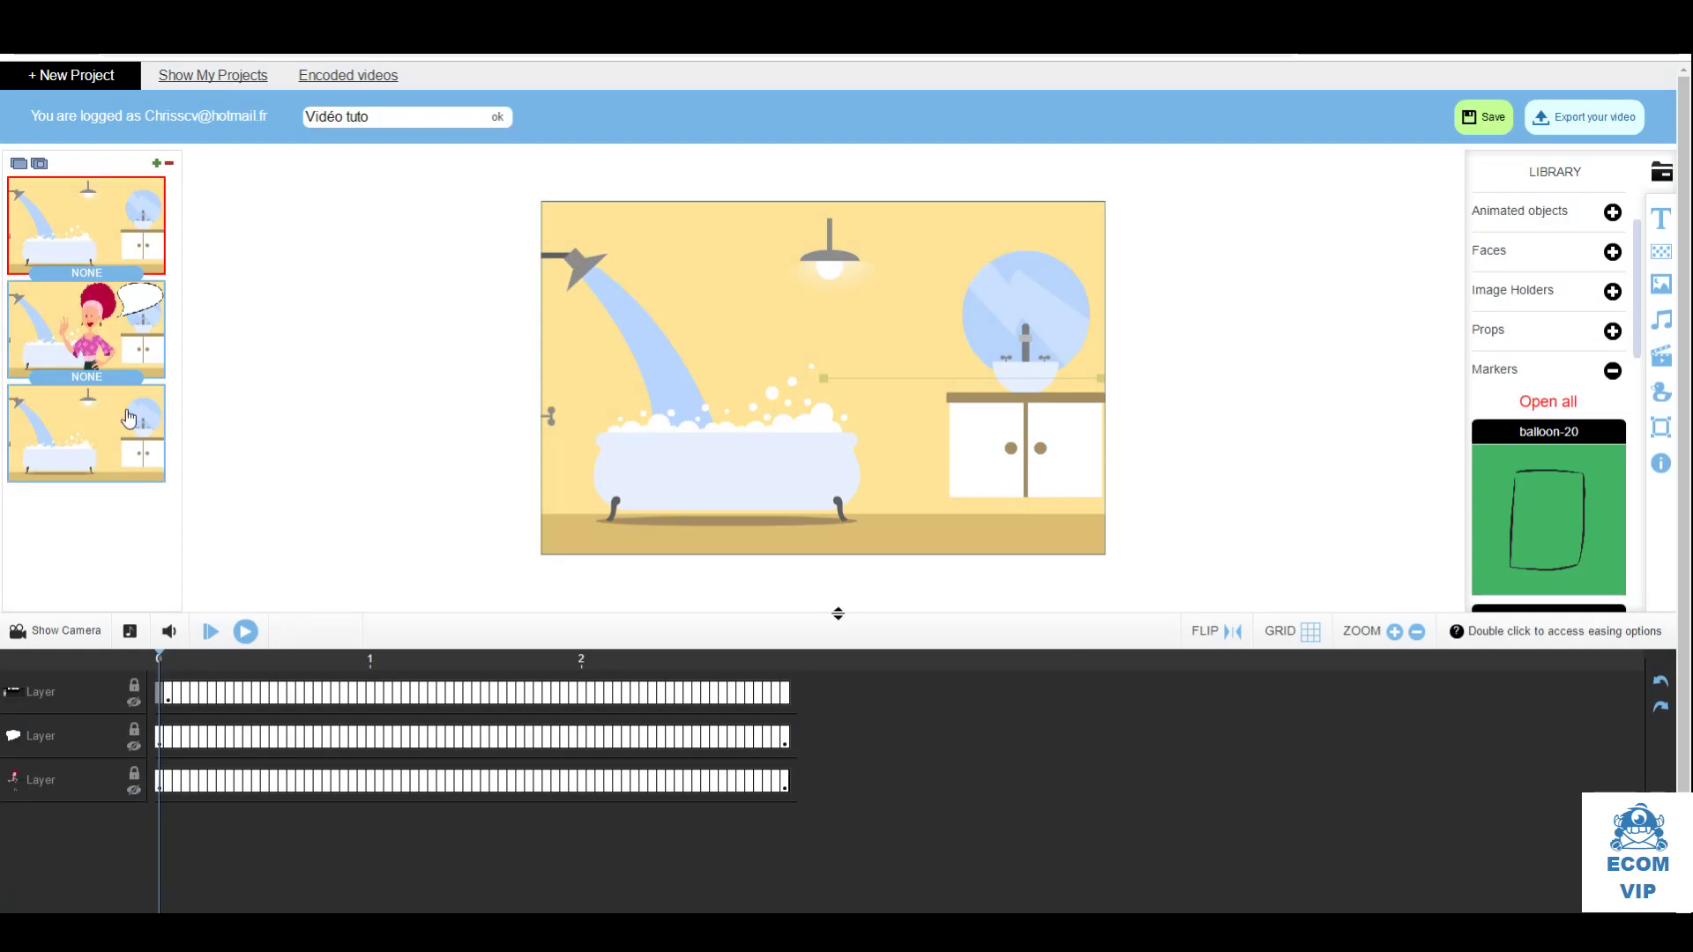
{"action": "left_click", "coordinate": [246, 635]}
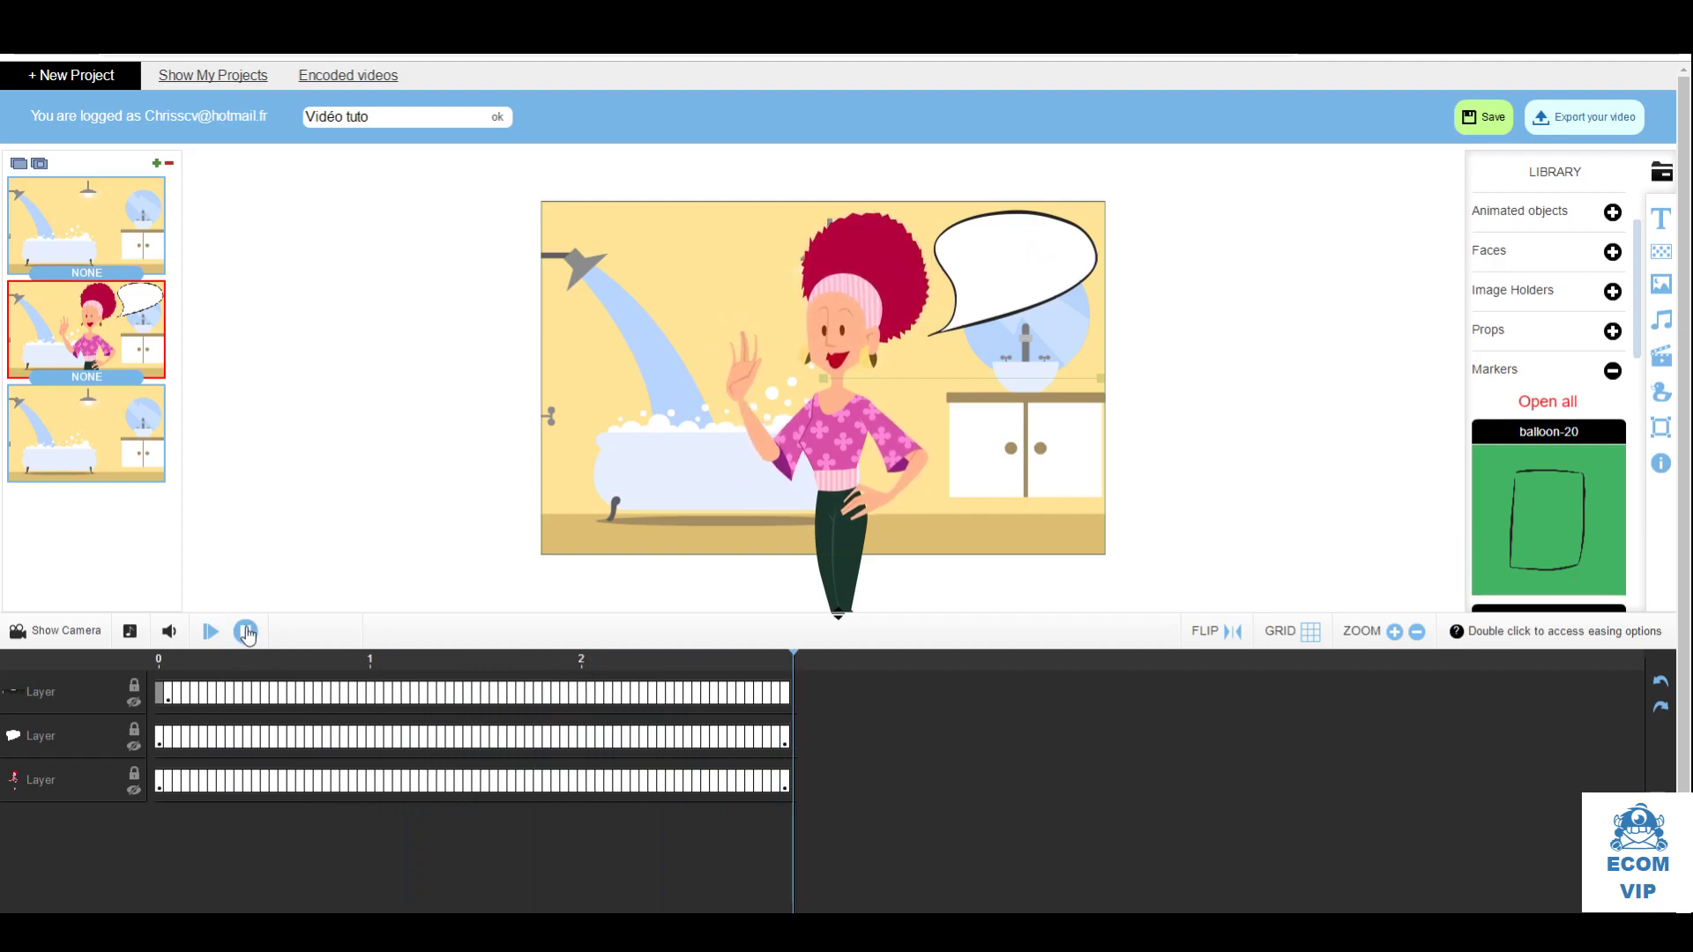
{"action": "left_click", "coordinate": [246, 632]}
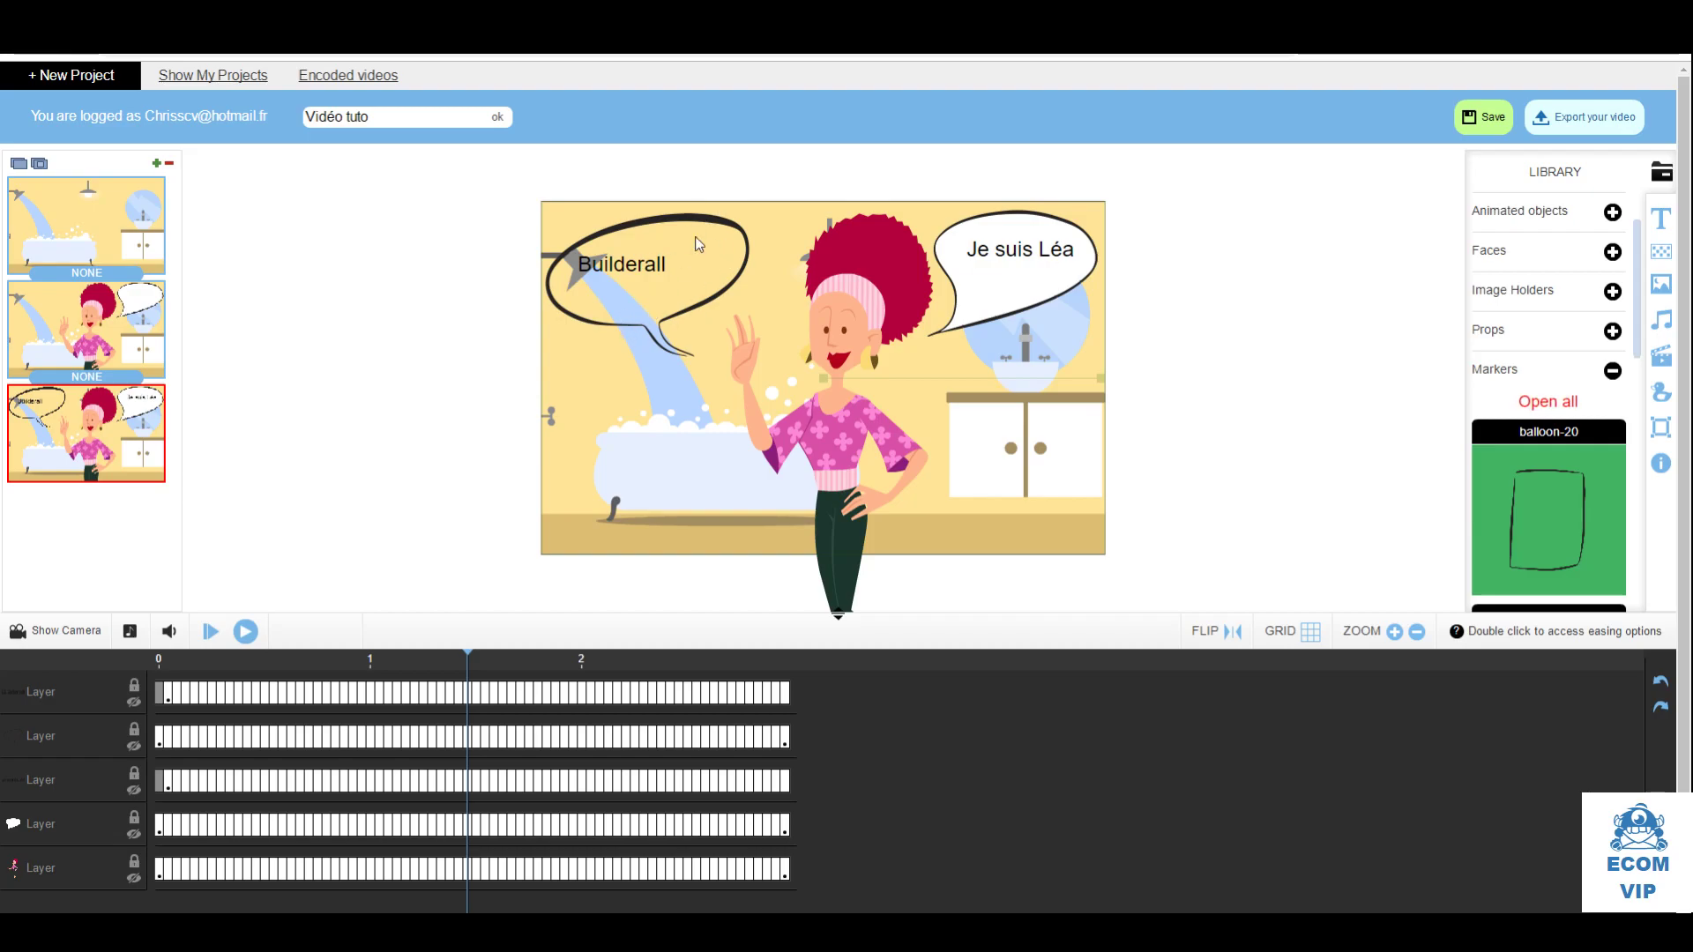
Start the white speech bubble and its text at about 1.4 seconds in the third scene and replay the scene
{"action": "left_click", "coordinate": [465, 651]}
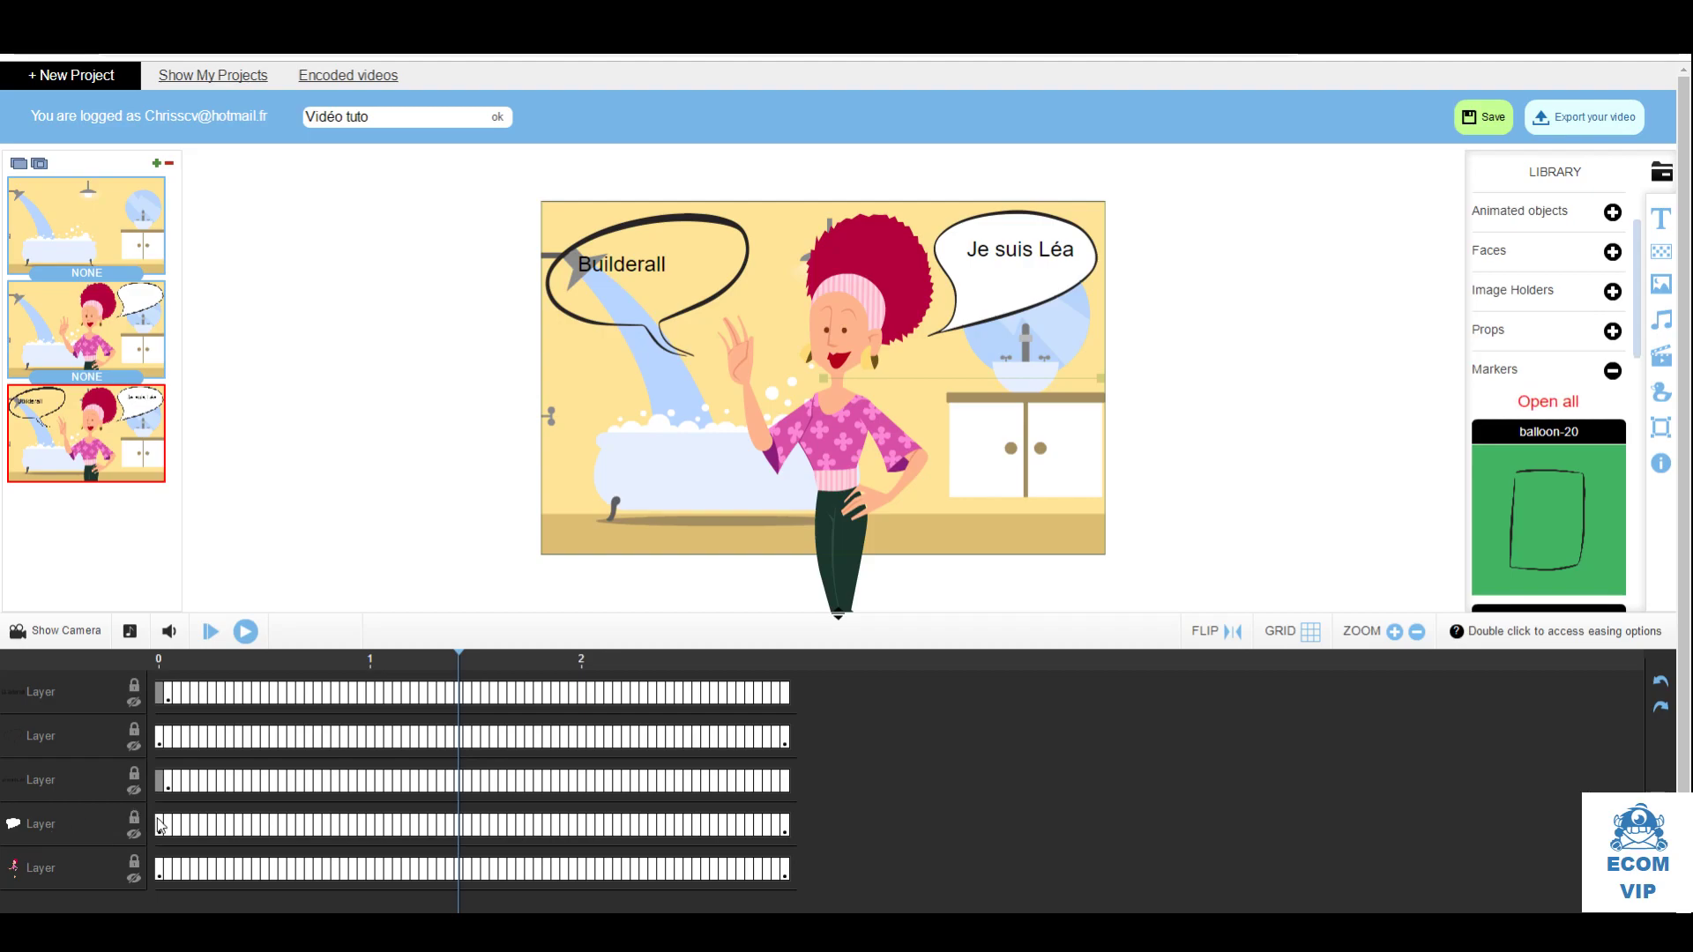
{"action": "left_click_drag", "start_coordinate": [160, 826], "coordinate": [462, 831]}
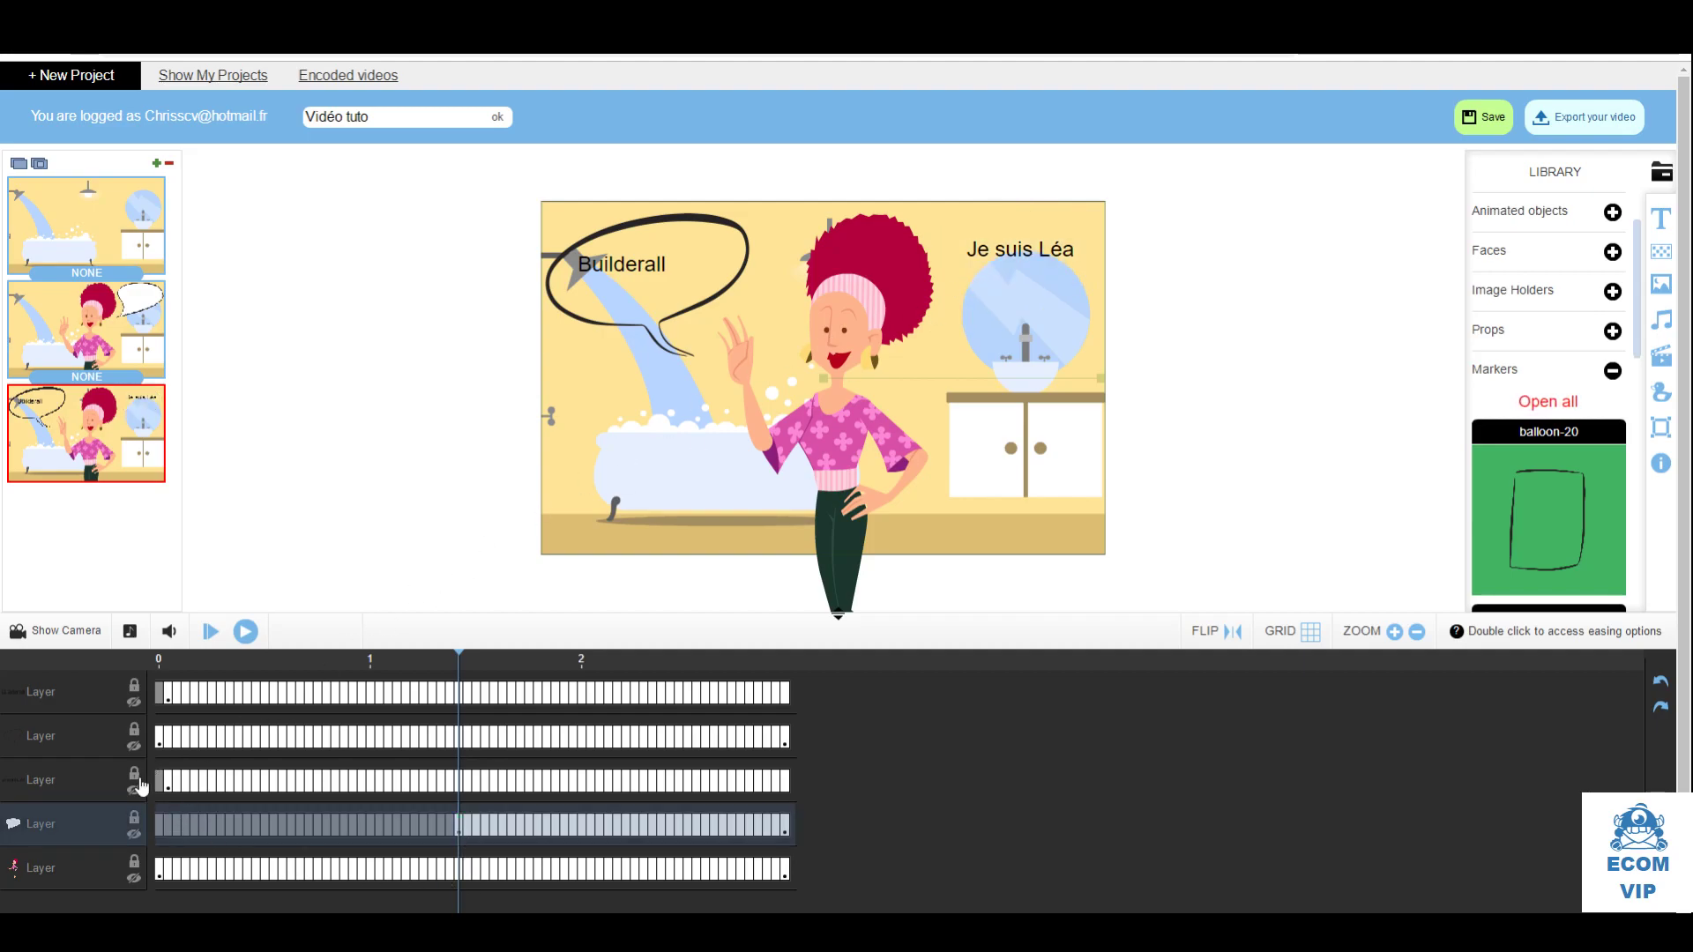
{"action": "double_click", "coordinate": [168, 781]}
{"action": "left_click", "coordinate": [1033, 767]}
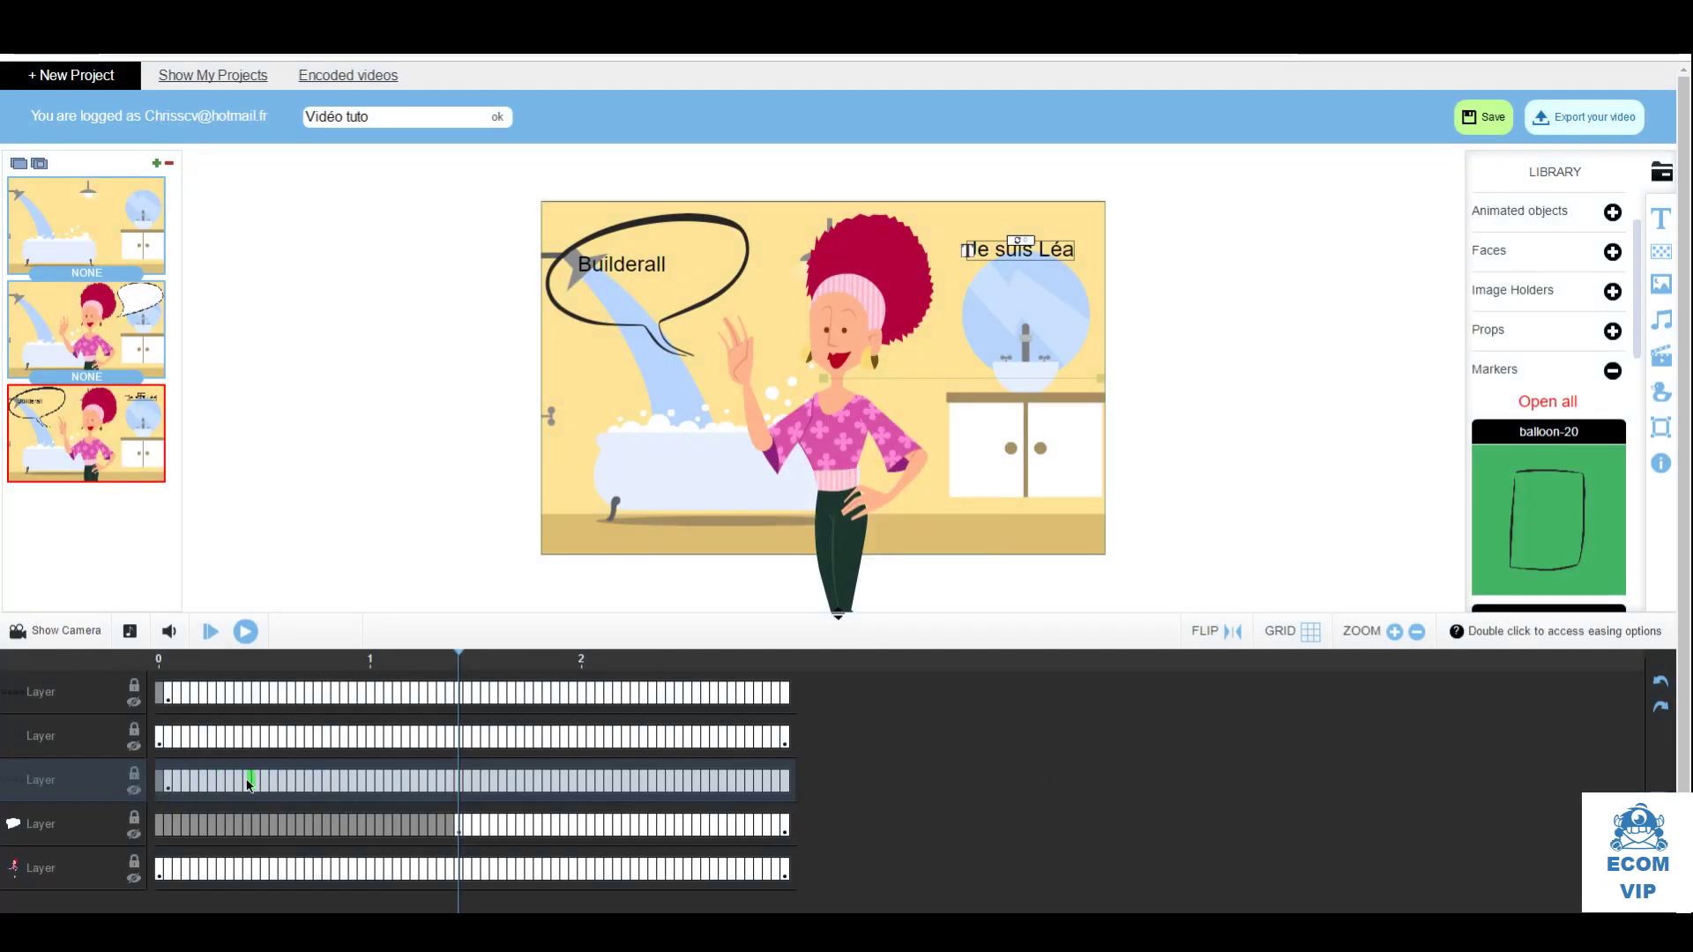
{"action": "left_click", "coordinate": [458, 780]}
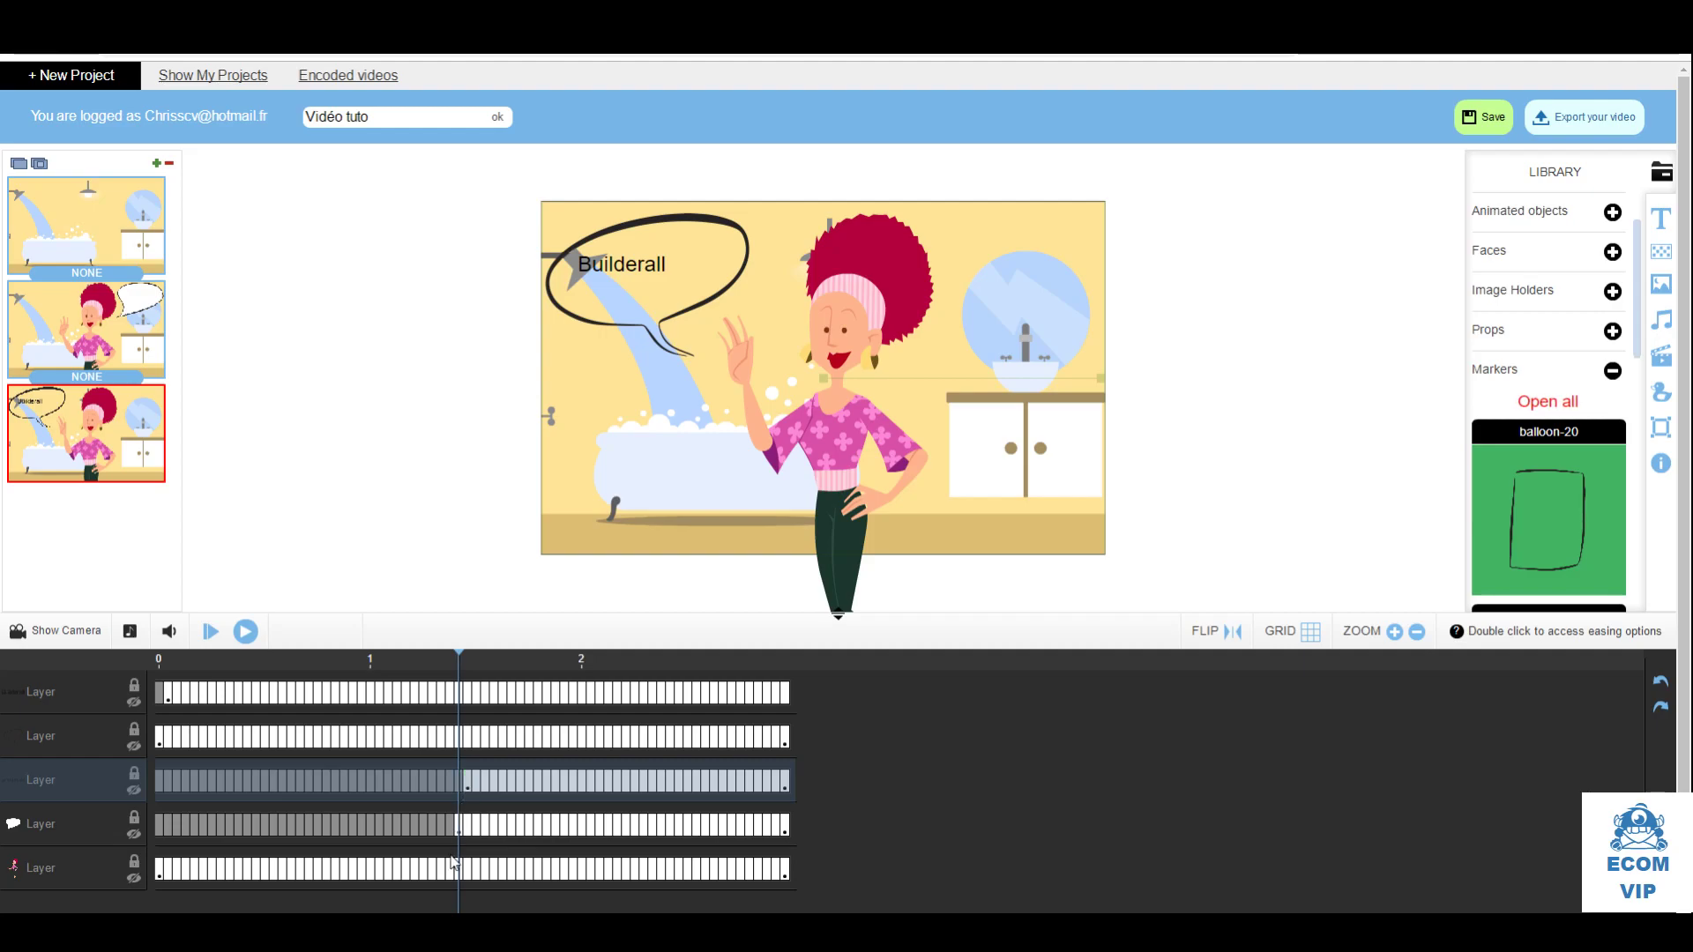
{"action": "left_click_drag", "start_coordinate": [458, 663], "coordinate": [159, 660]}
{"action": "left_click", "coordinate": [245, 631]}
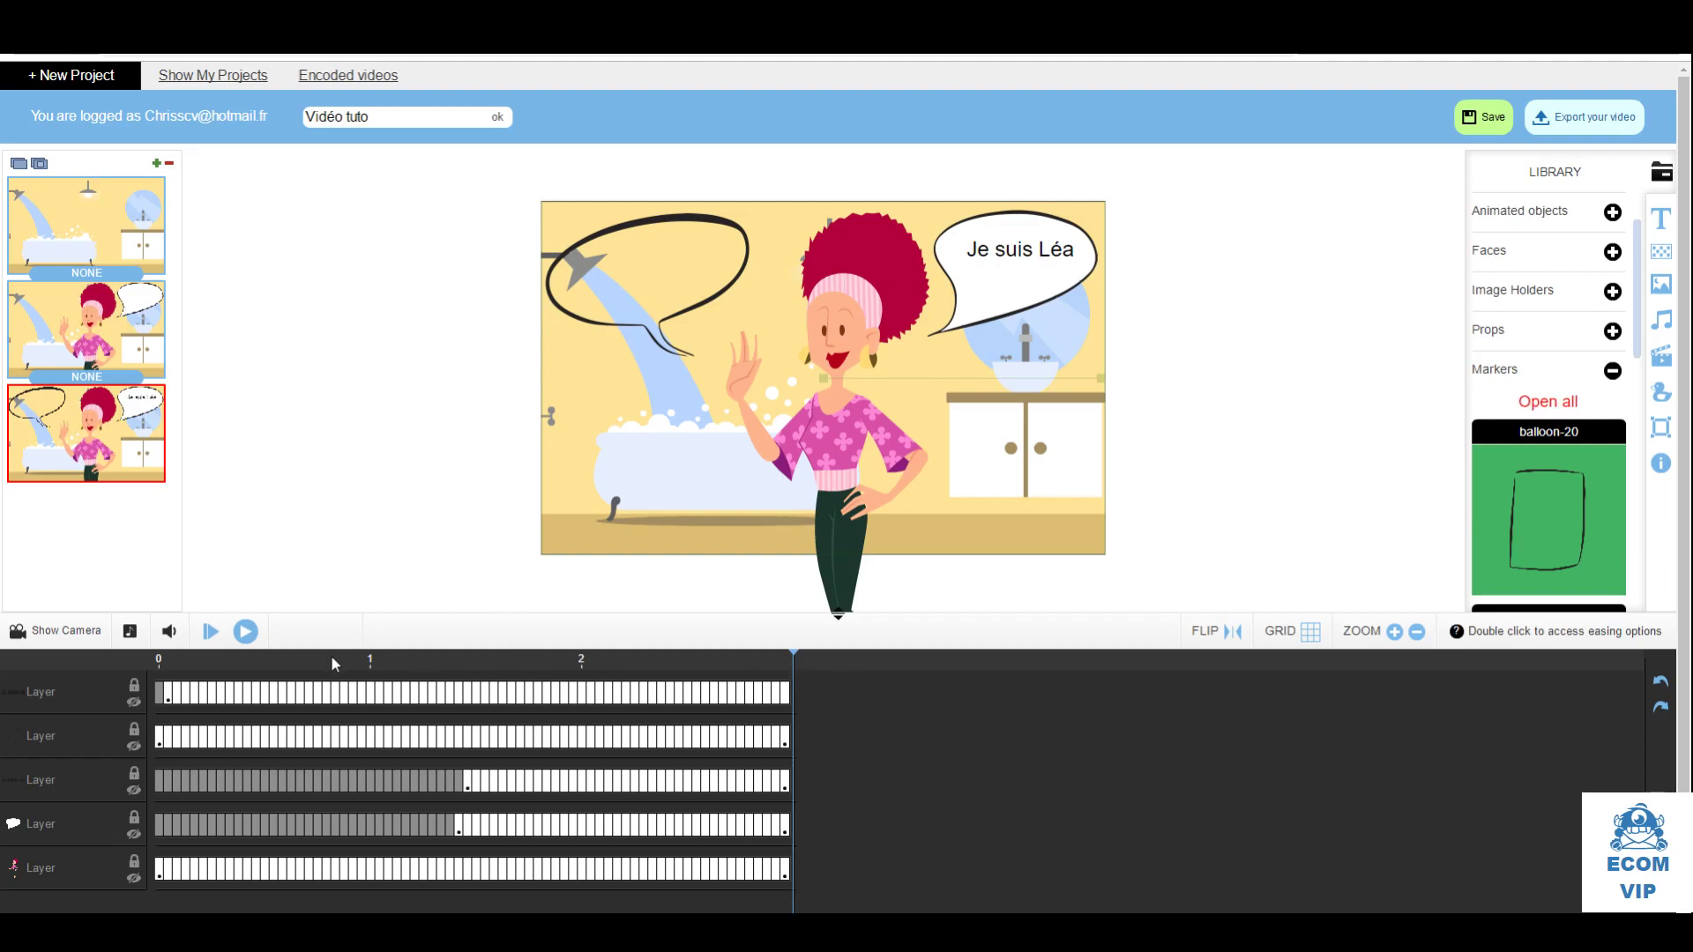
Duplicate the third scene as a fourth and change its background to the living room with red sofa and armchair
{"action": "left_click", "coordinate": [19, 162]}
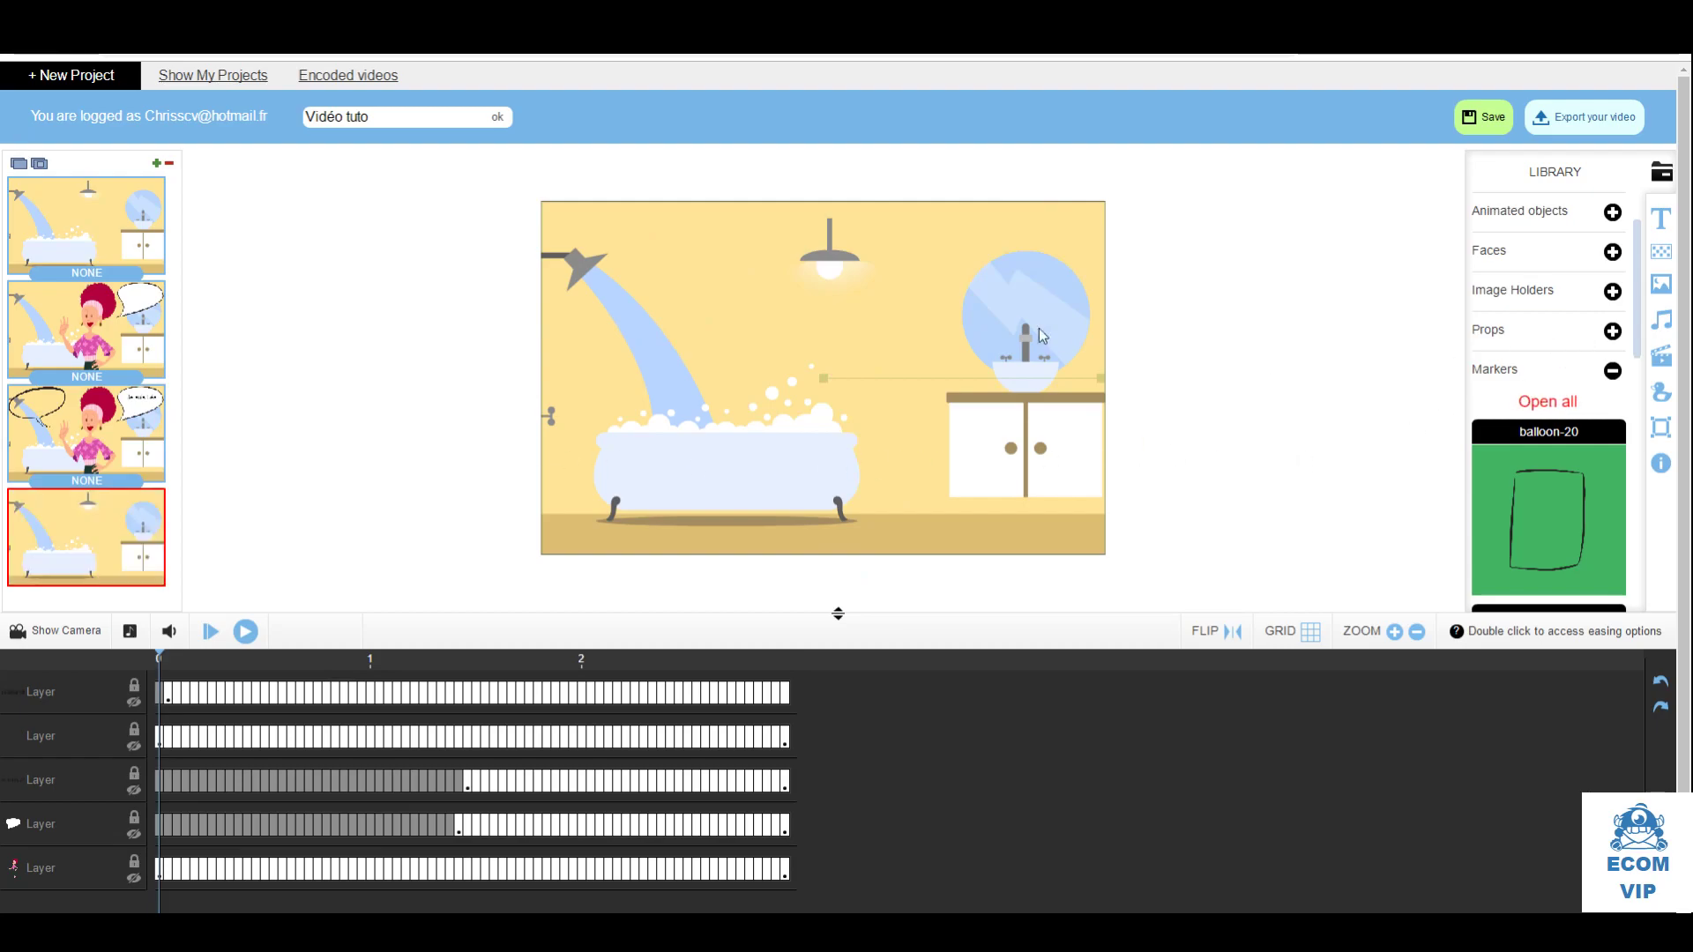
{"action": "left_click", "coordinate": [1662, 253]}
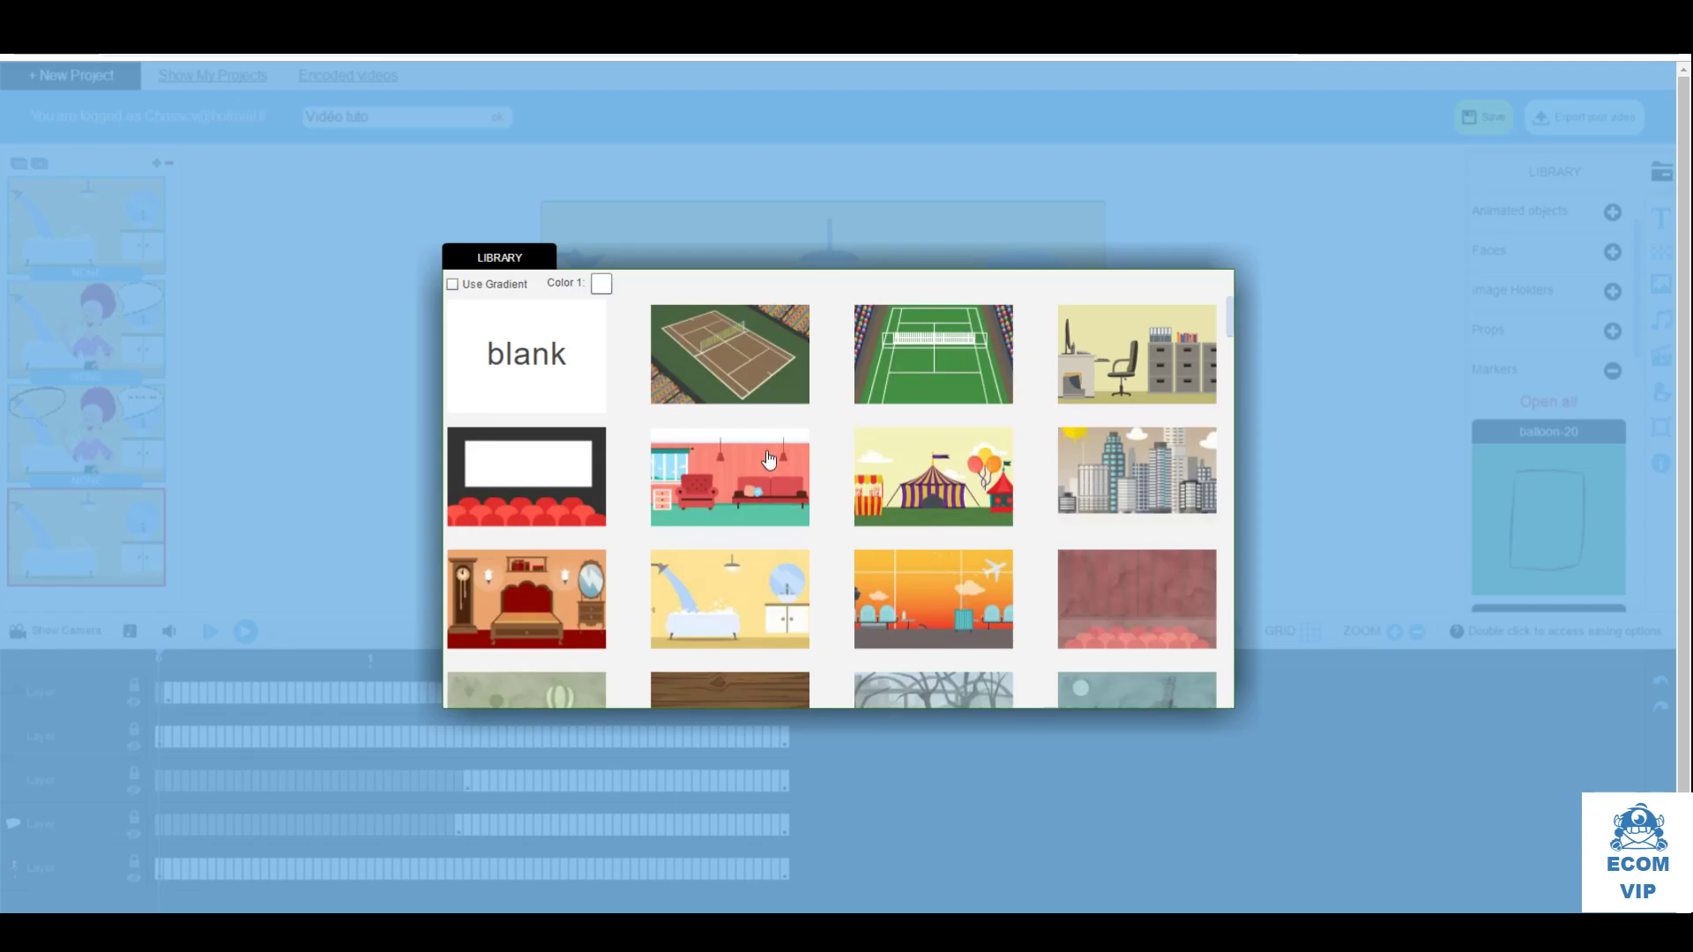
{"action": "left_click", "coordinate": [766, 452]}
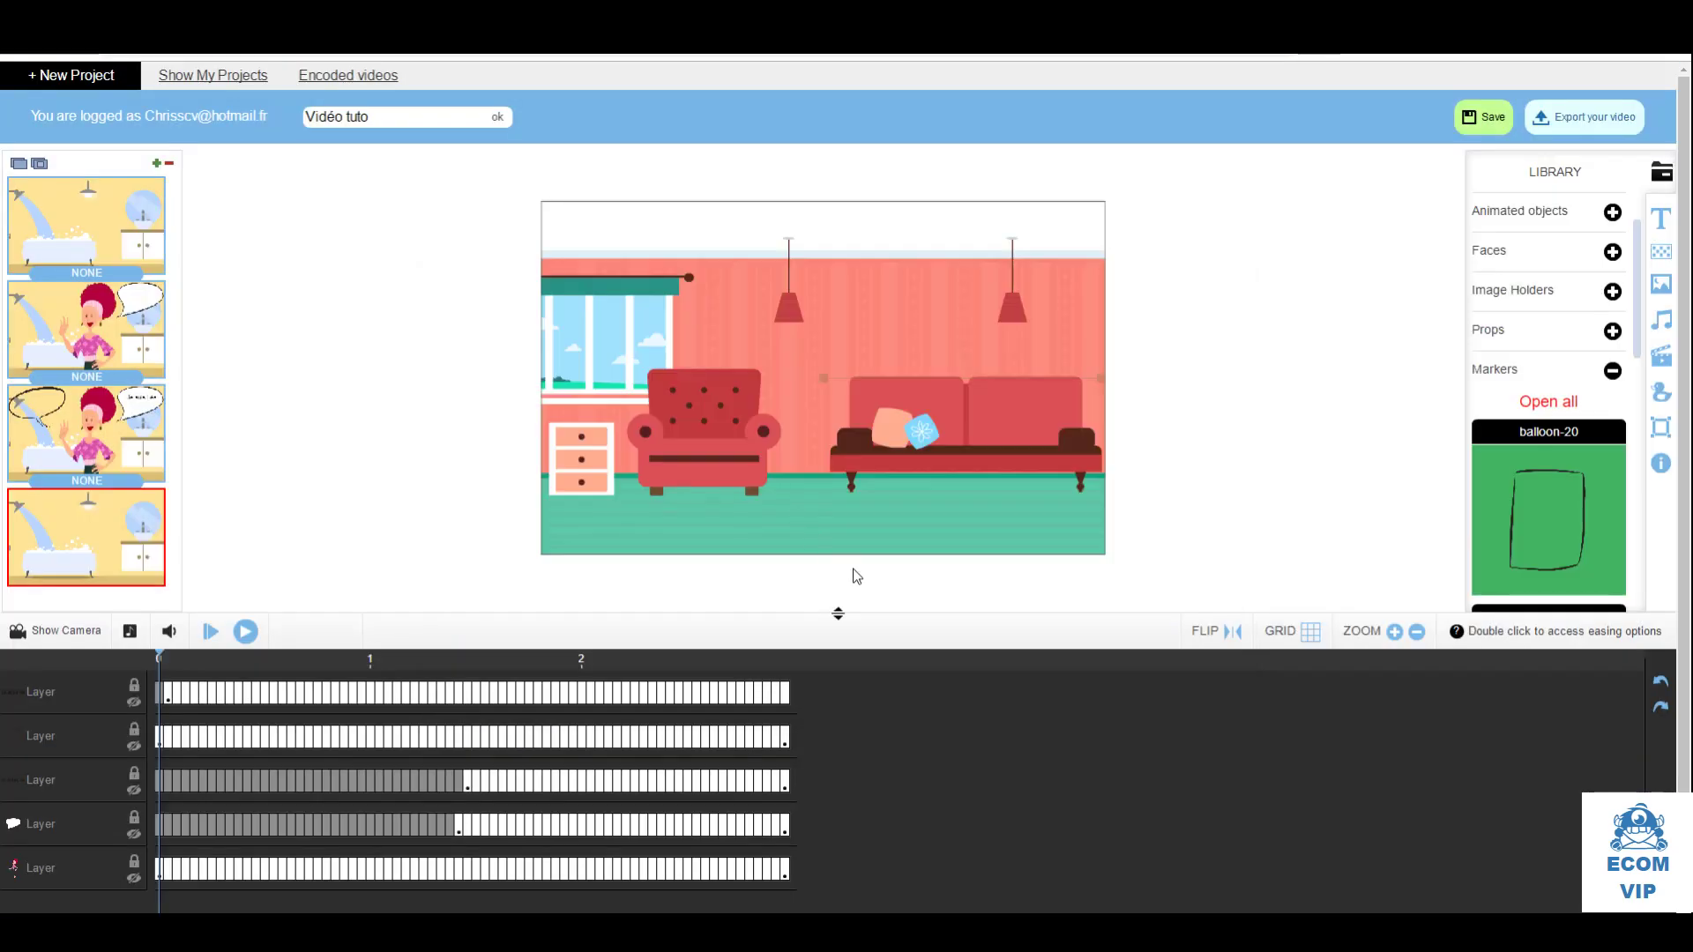
Try to resize the woman at about 2.3 seconds in the fourth scene and delete the extra checkpoint on the white bubble's layer
{"action": "left_click", "coordinate": [247, 632]}
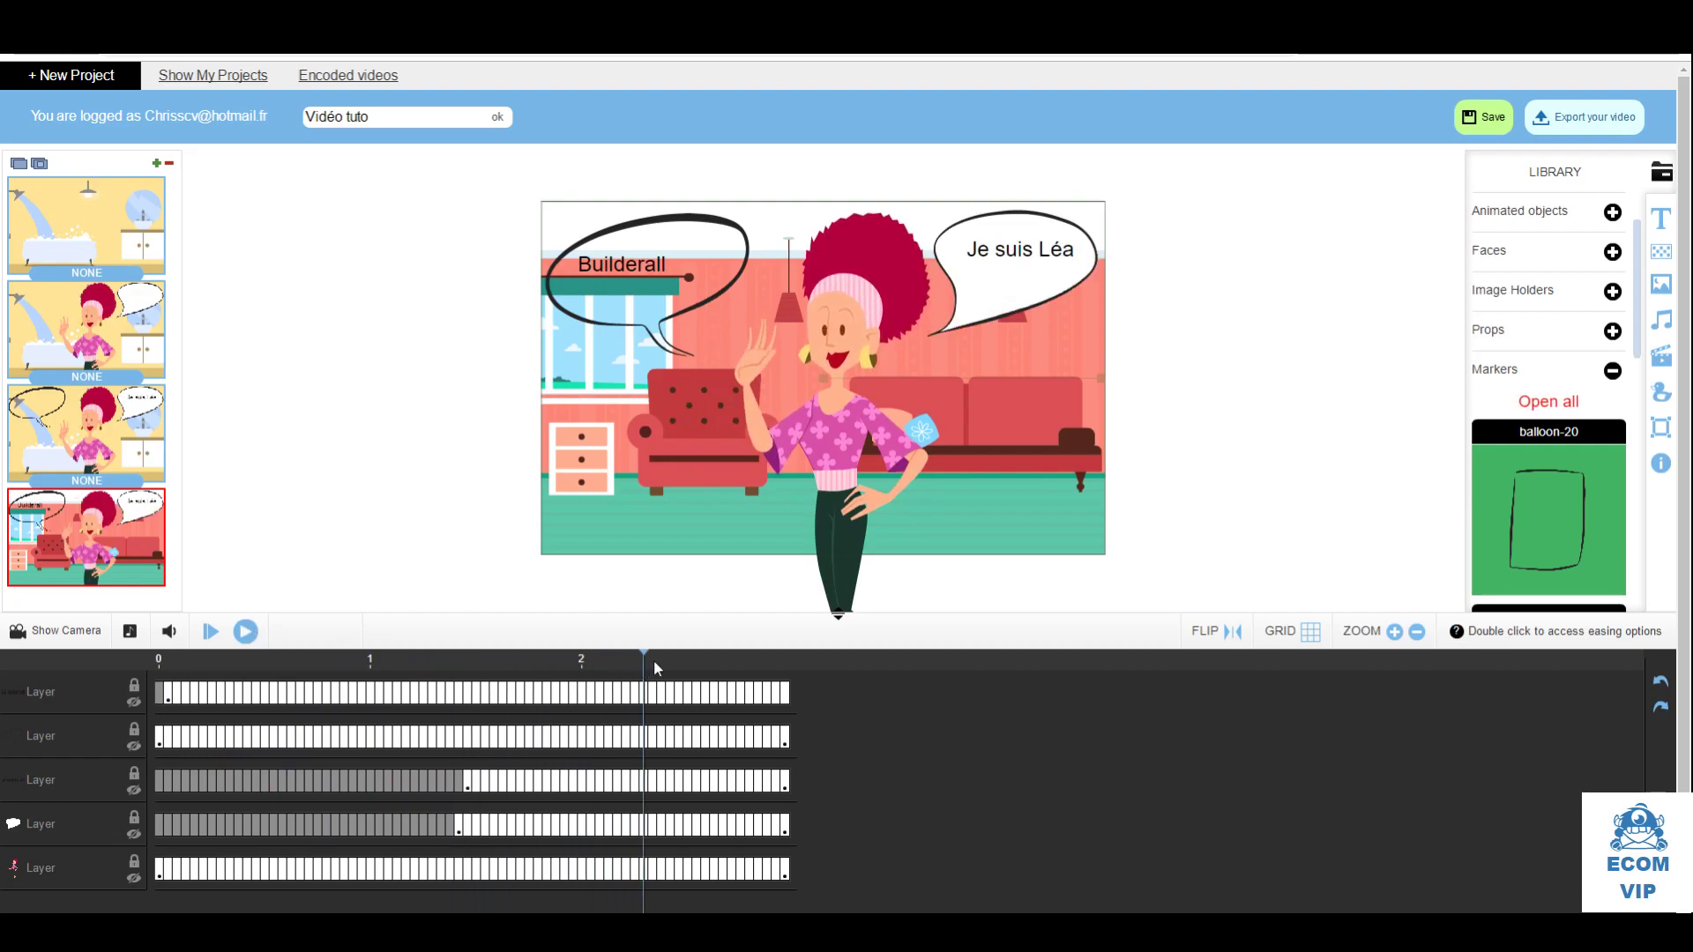
{"action": "left_click", "coordinate": [850, 516]}
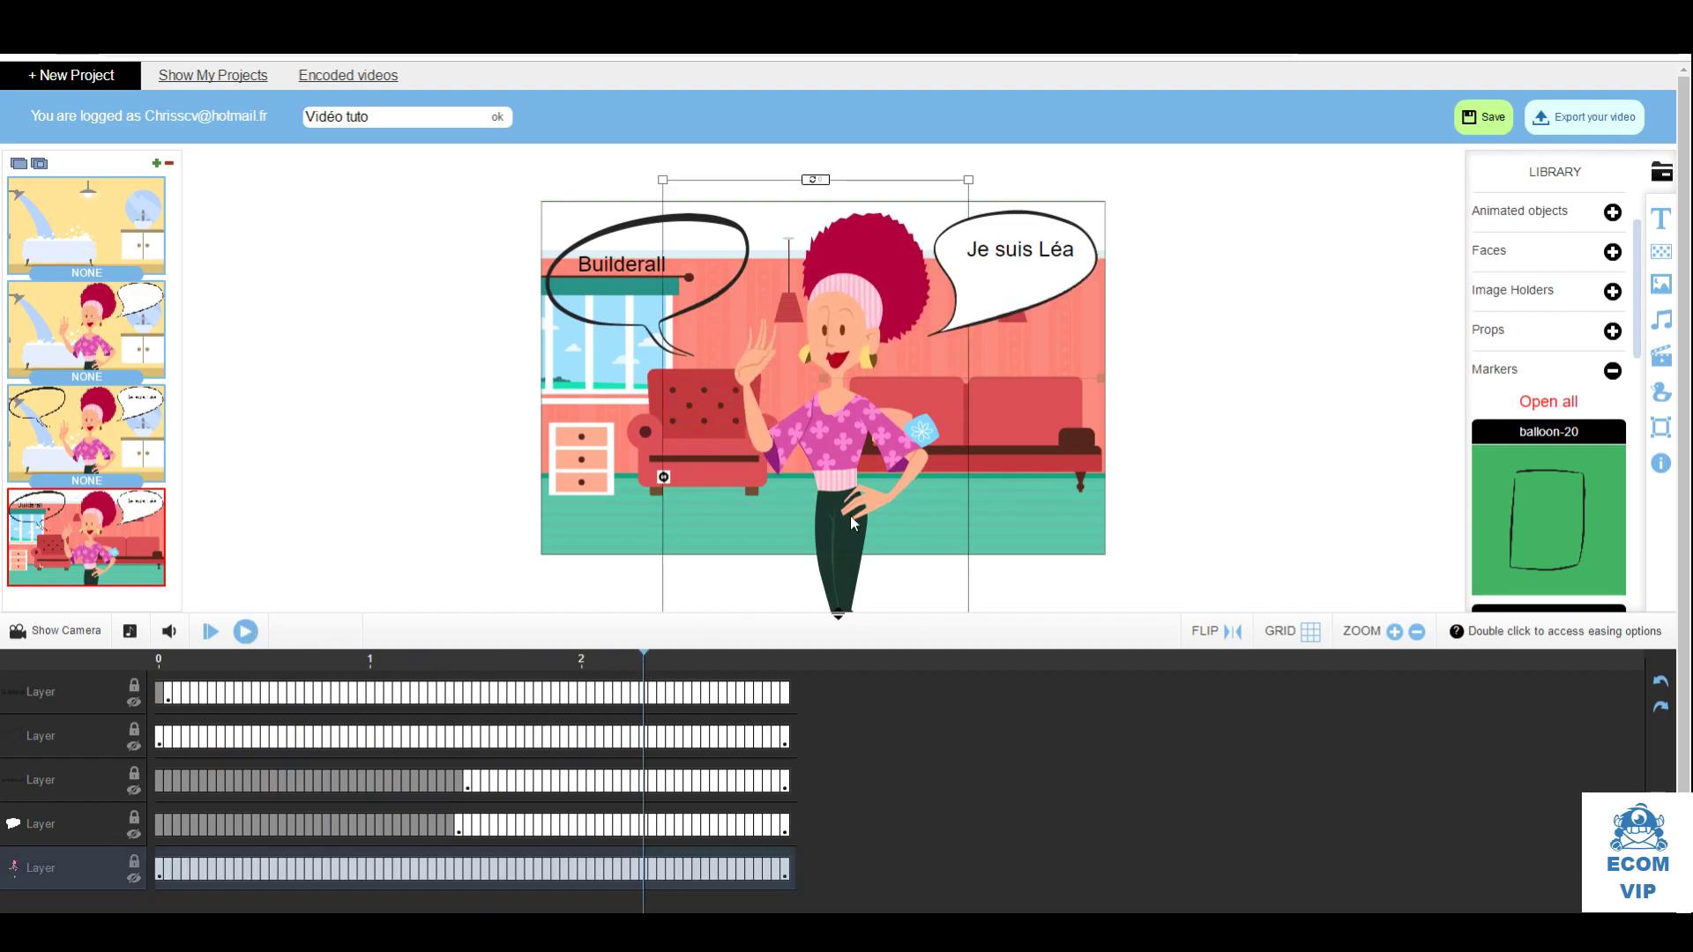
{"action": "mouse_move", "coordinate": [967, 179]}
{"action": "left_mouse_down"}
{"action": "mouse_move", "coordinate": [891, 282]}
{"action": "mouse_move", "coordinate": [934, 262]}
{"action": "mouse_move", "coordinate": [982, 171]}
{"action": "left_mouse_up"}
{"action": "left_click", "coordinate": [982, 171]}
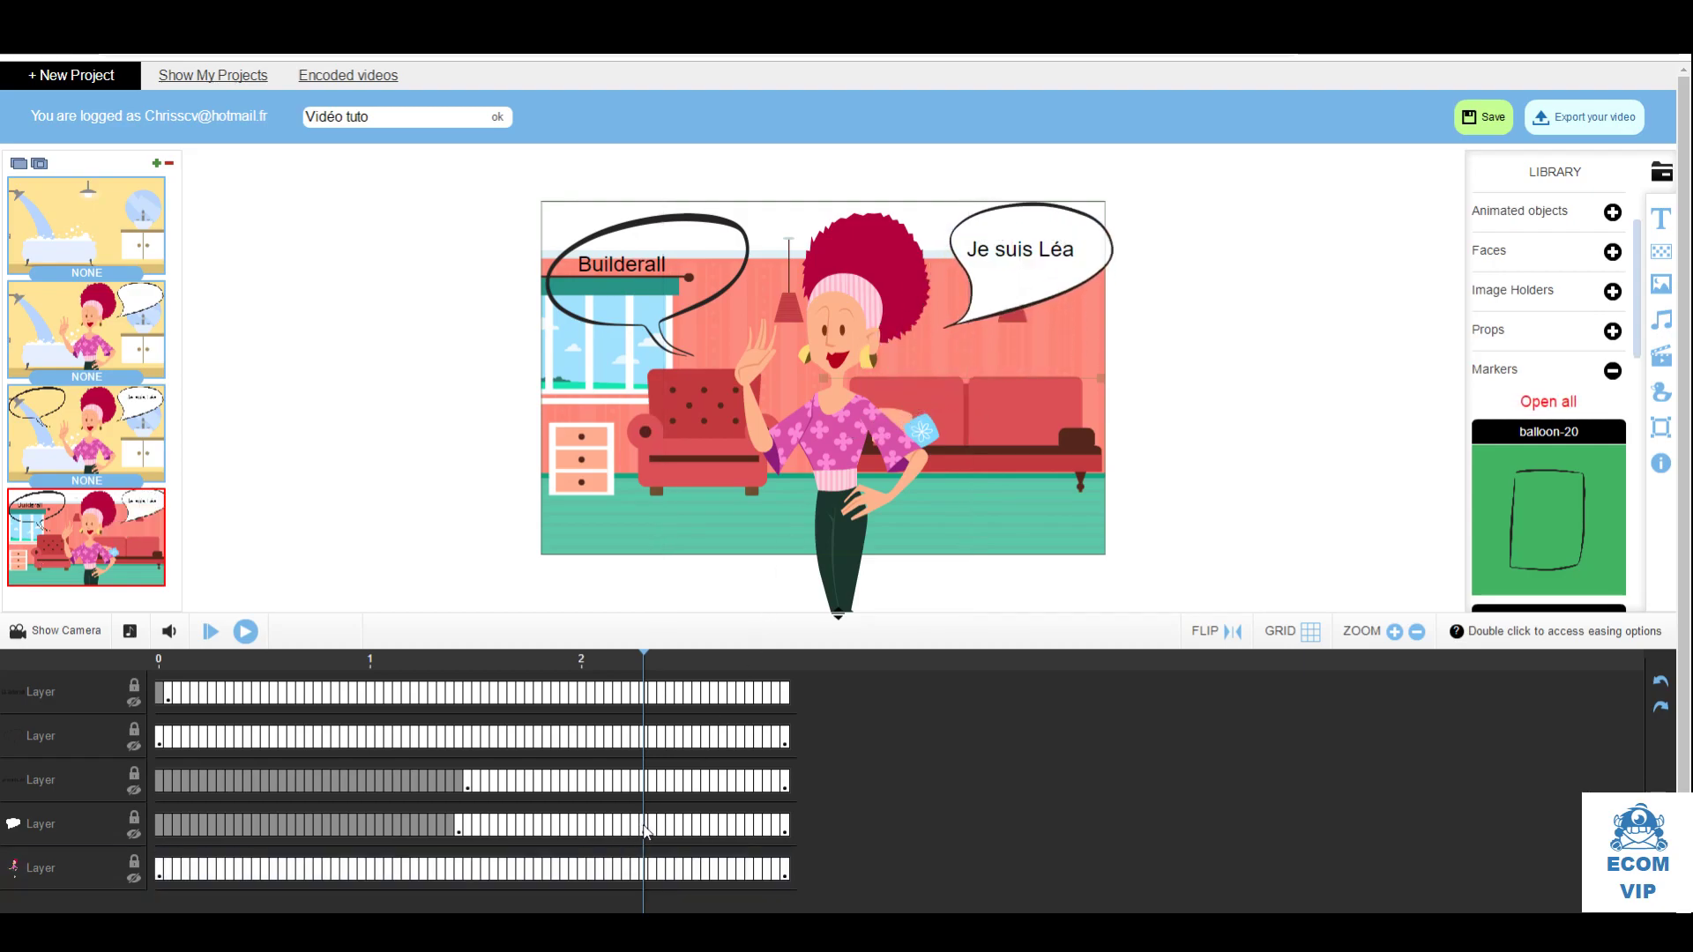
{"action": "double_click", "coordinate": [644, 827]}
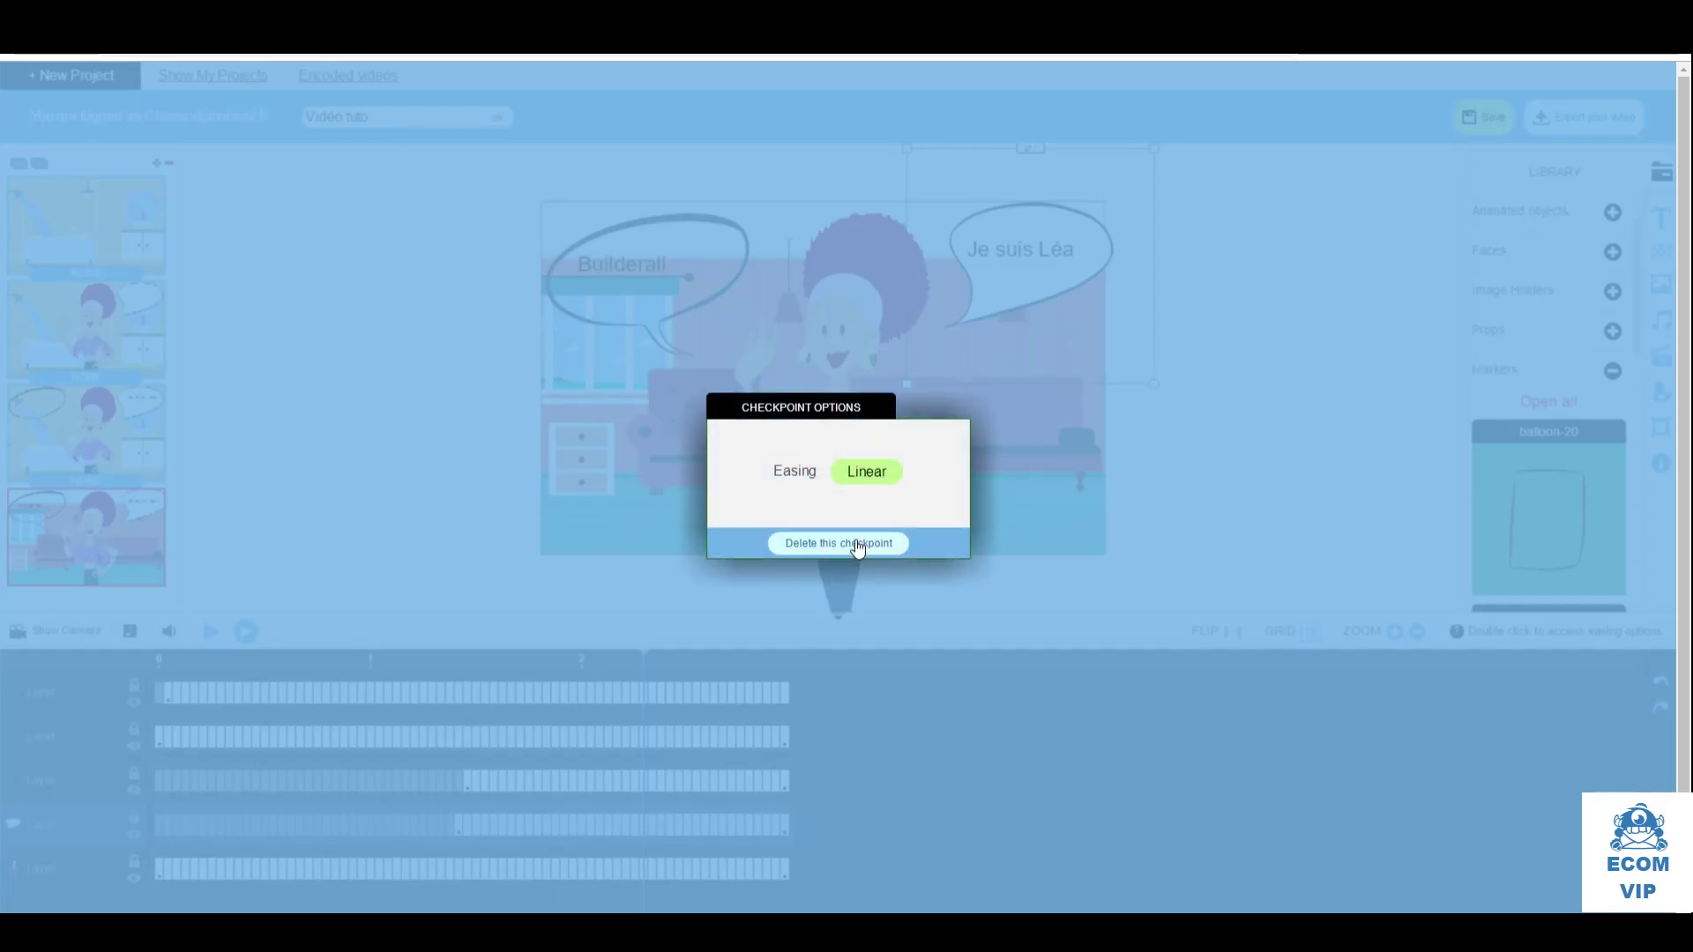
{"action": "left_click", "coordinate": [858, 545]}
{"action": "left_click", "coordinate": [812, 520]}
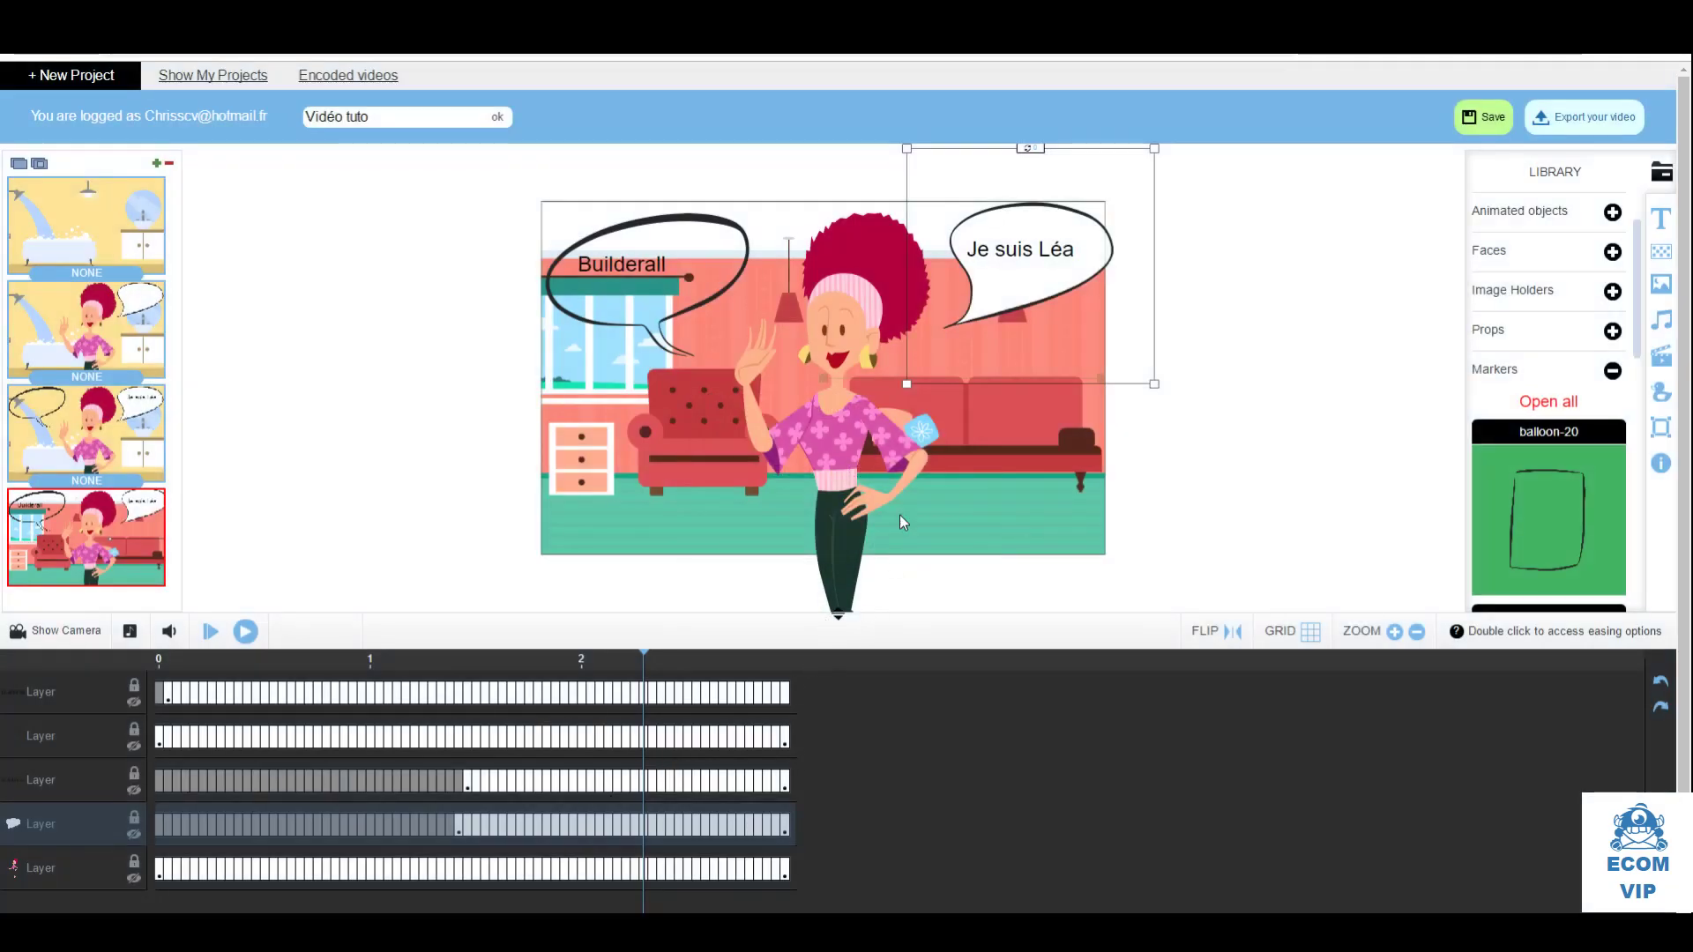
Nudge the woman and both speech bubbles slightly at about 2.3 seconds, then replay the fourth scene
{"action": "left_click", "coordinate": [836, 289]}
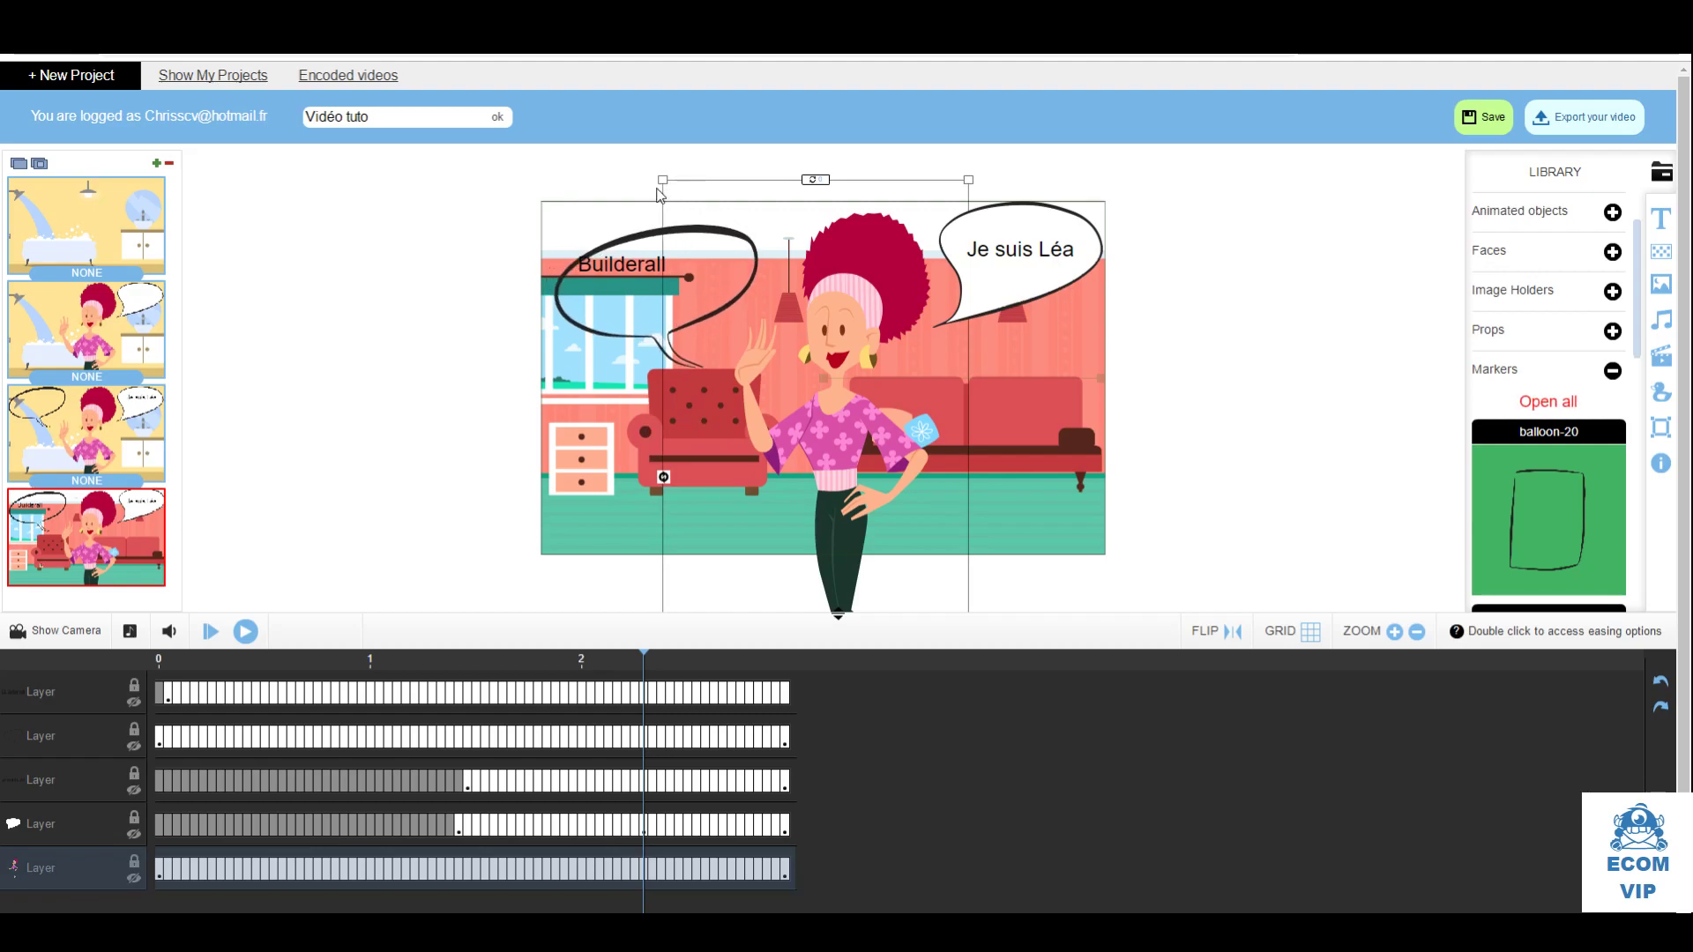
{"action": "left_click", "coordinate": [666, 180]}
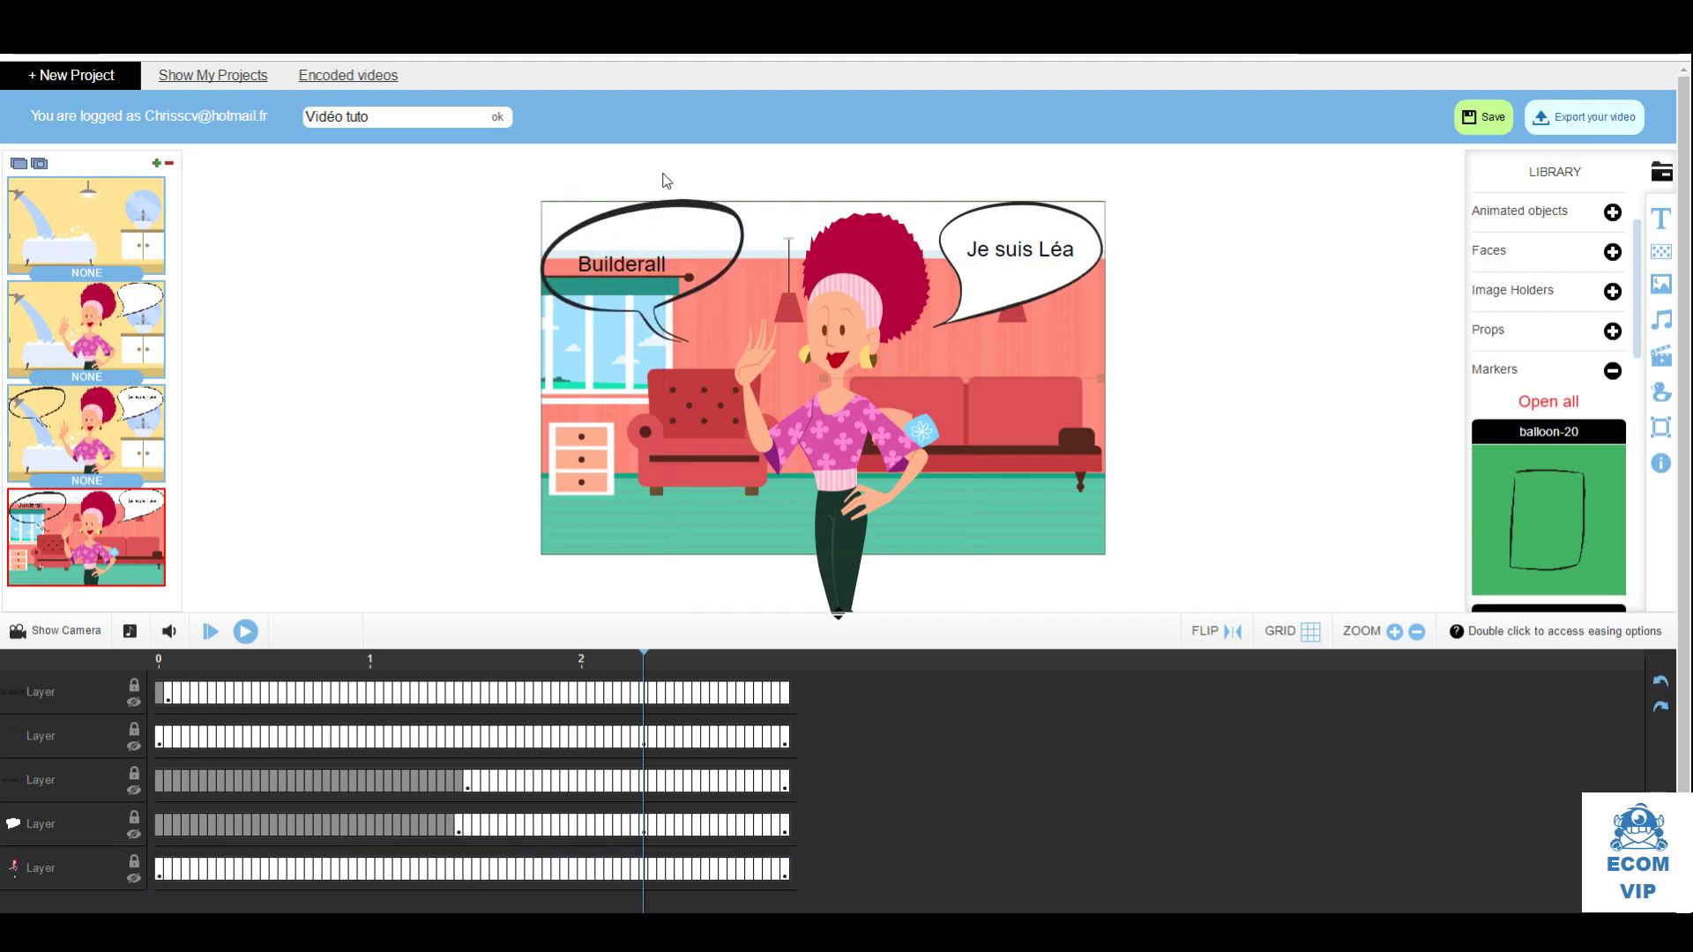
{"action": "left_click", "coordinate": [834, 372]}
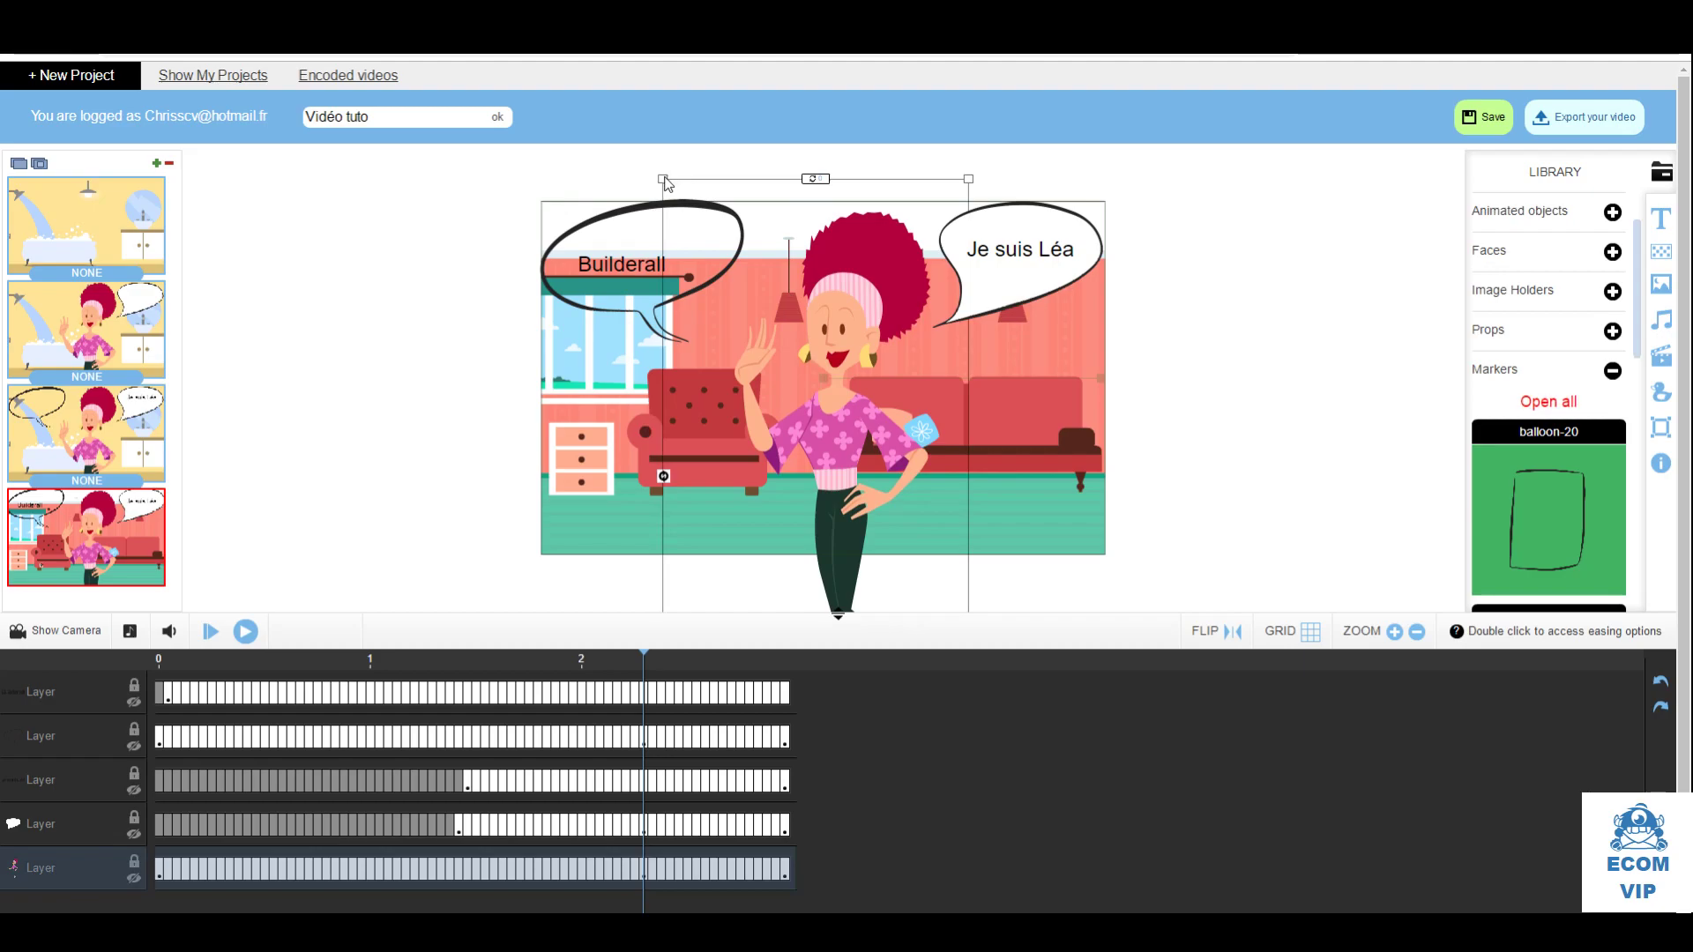
{"action": "mouse_move", "coordinate": [821, 306]}
{"action": "left_mouse_down"}
{"action": "mouse_move", "coordinate": [832, 220]}
{"action": "mouse_move", "coordinate": [805, 321]}
{"action": "mouse_move", "coordinate": [772, 313]}
{"action": "mouse_move", "coordinate": [776, 268]}
{"action": "mouse_move", "coordinate": [962, 273]}
{"action": "mouse_move", "coordinate": [796, 321]}
{"action": "left_mouse_up"}
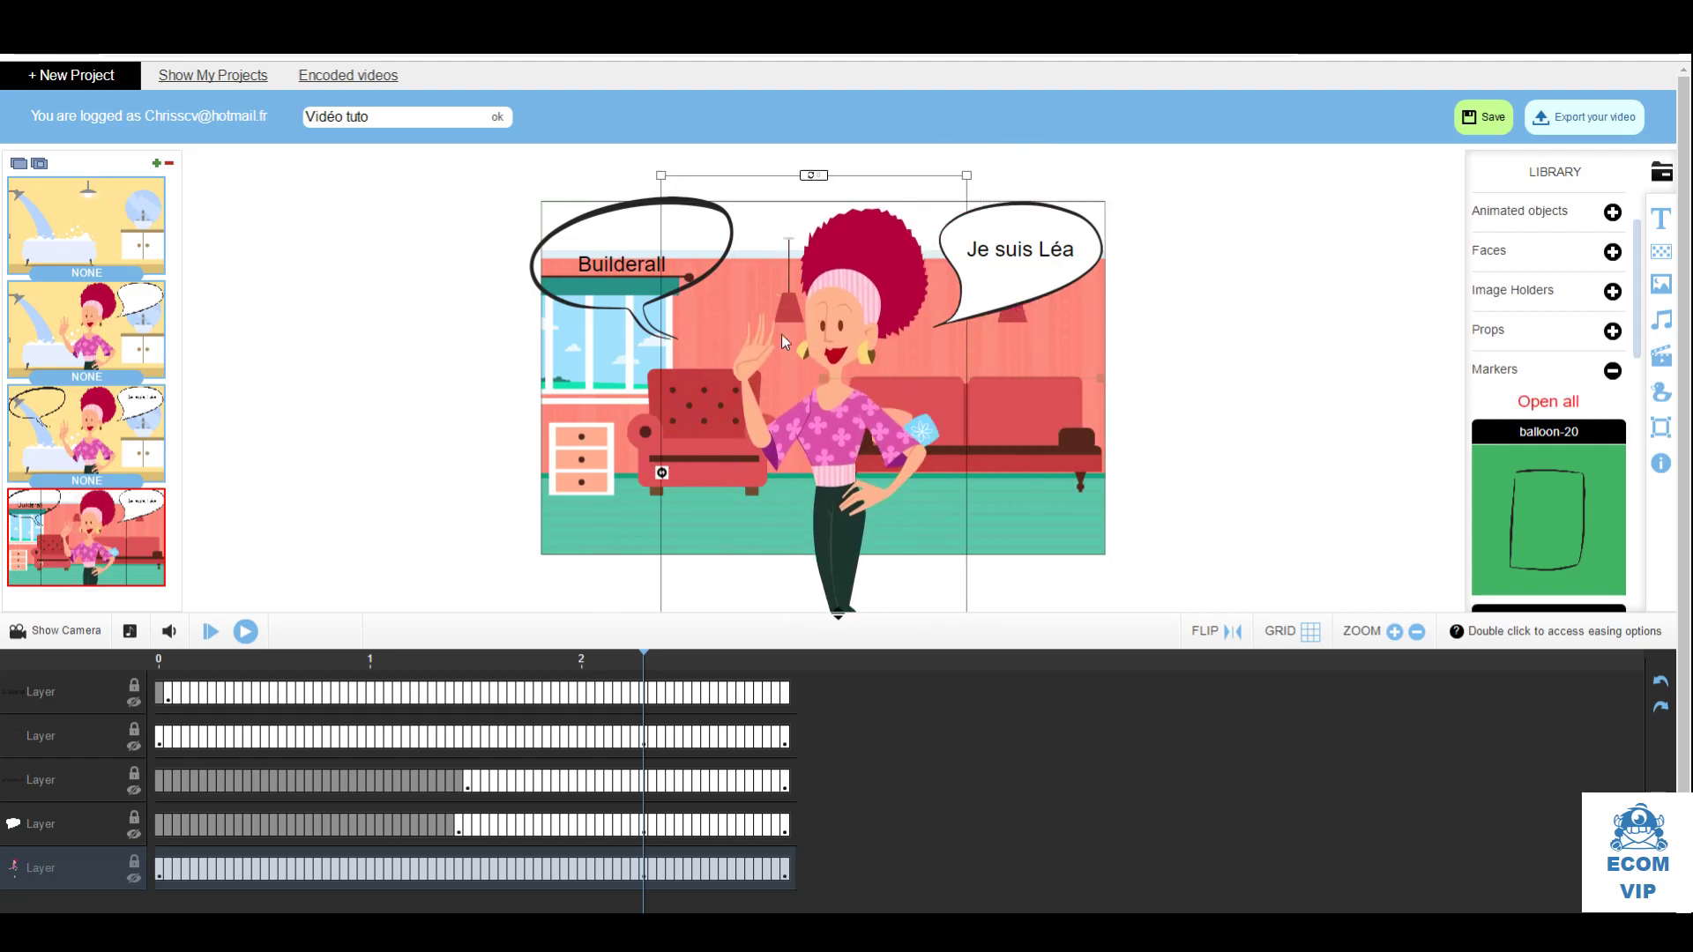
{"action": "left_click", "coordinate": [241, 633]}
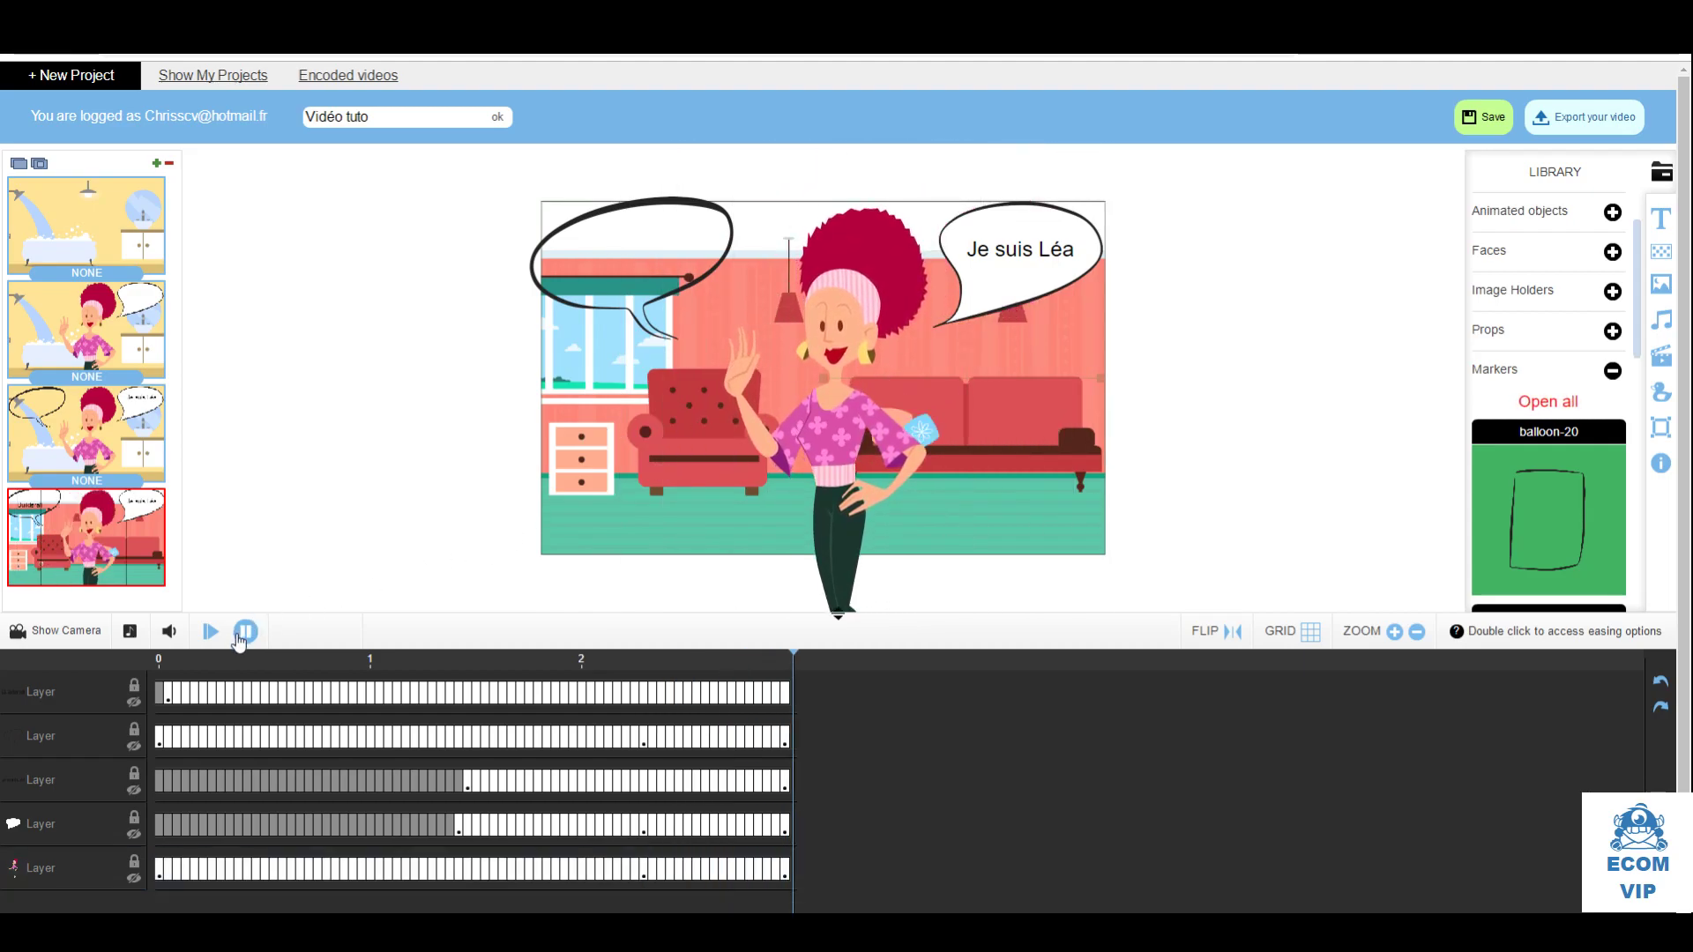
{"action": "left_click_drag", "start_coordinate": [791, 662], "coordinate": [141, 666]}
{"action": "left_click", "coordinate": [243, 633]}
Delete the woman's checkpoint at about 2.3 seconds and replay the fourth scene from 0 seconds
{"action": "double_click", "coordinate": [646, 870]}
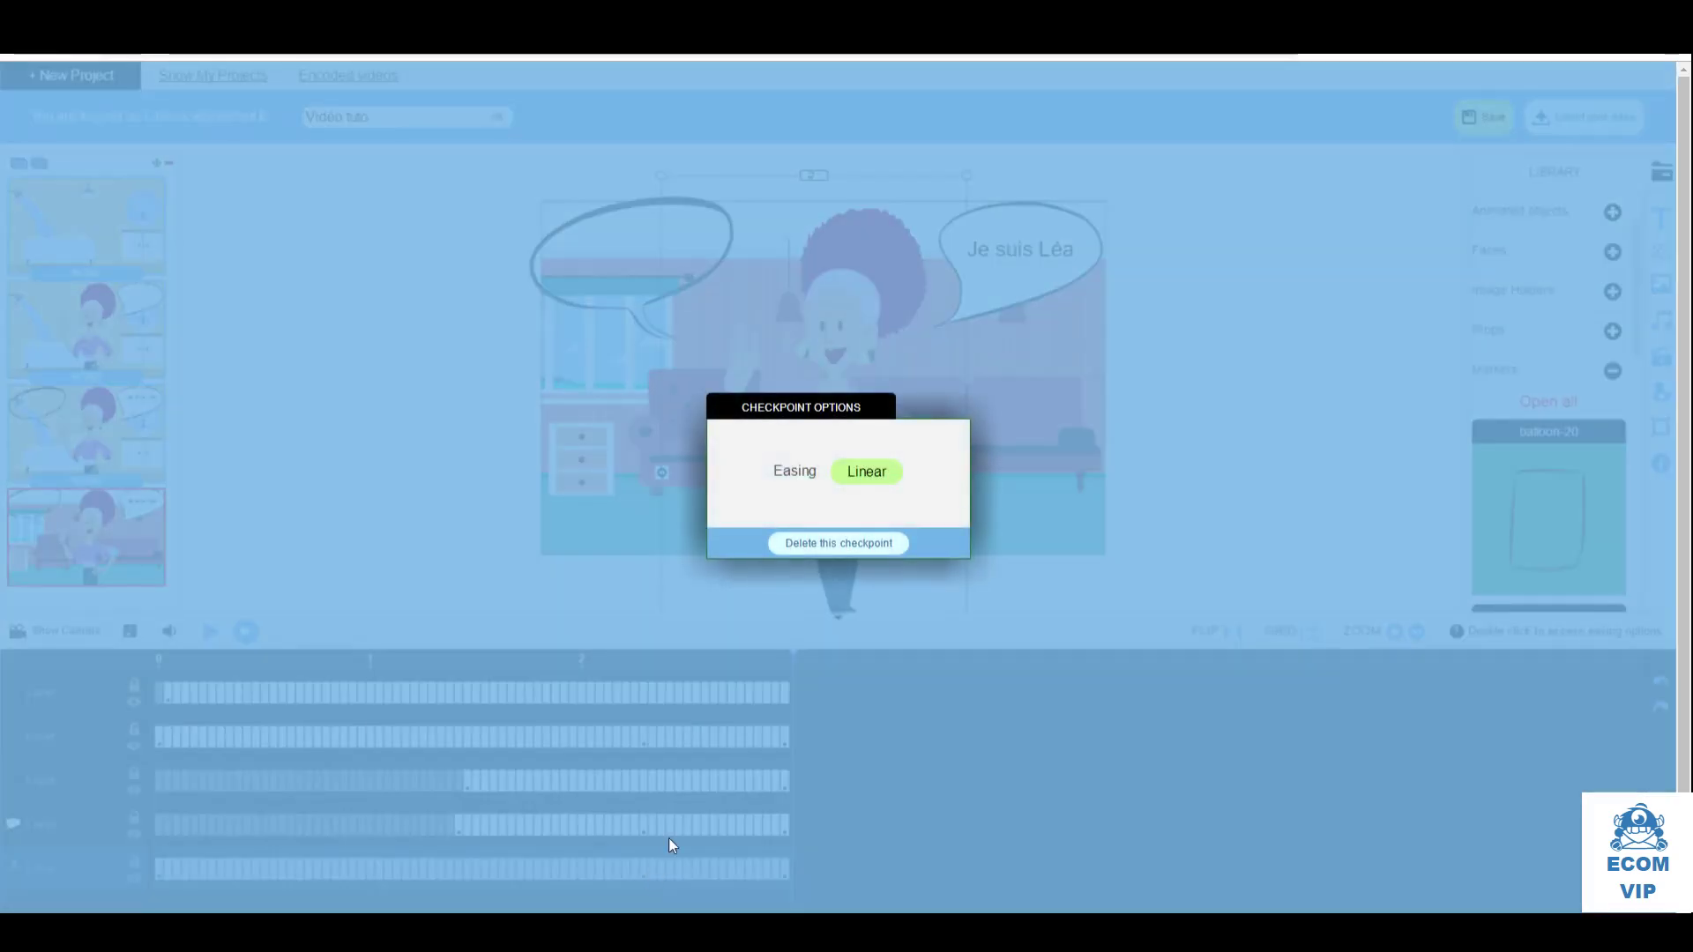
{"action": "left_click", "coordinate": [873, 544]}
{"action": "left_click", "coordinate": [808, 518]}
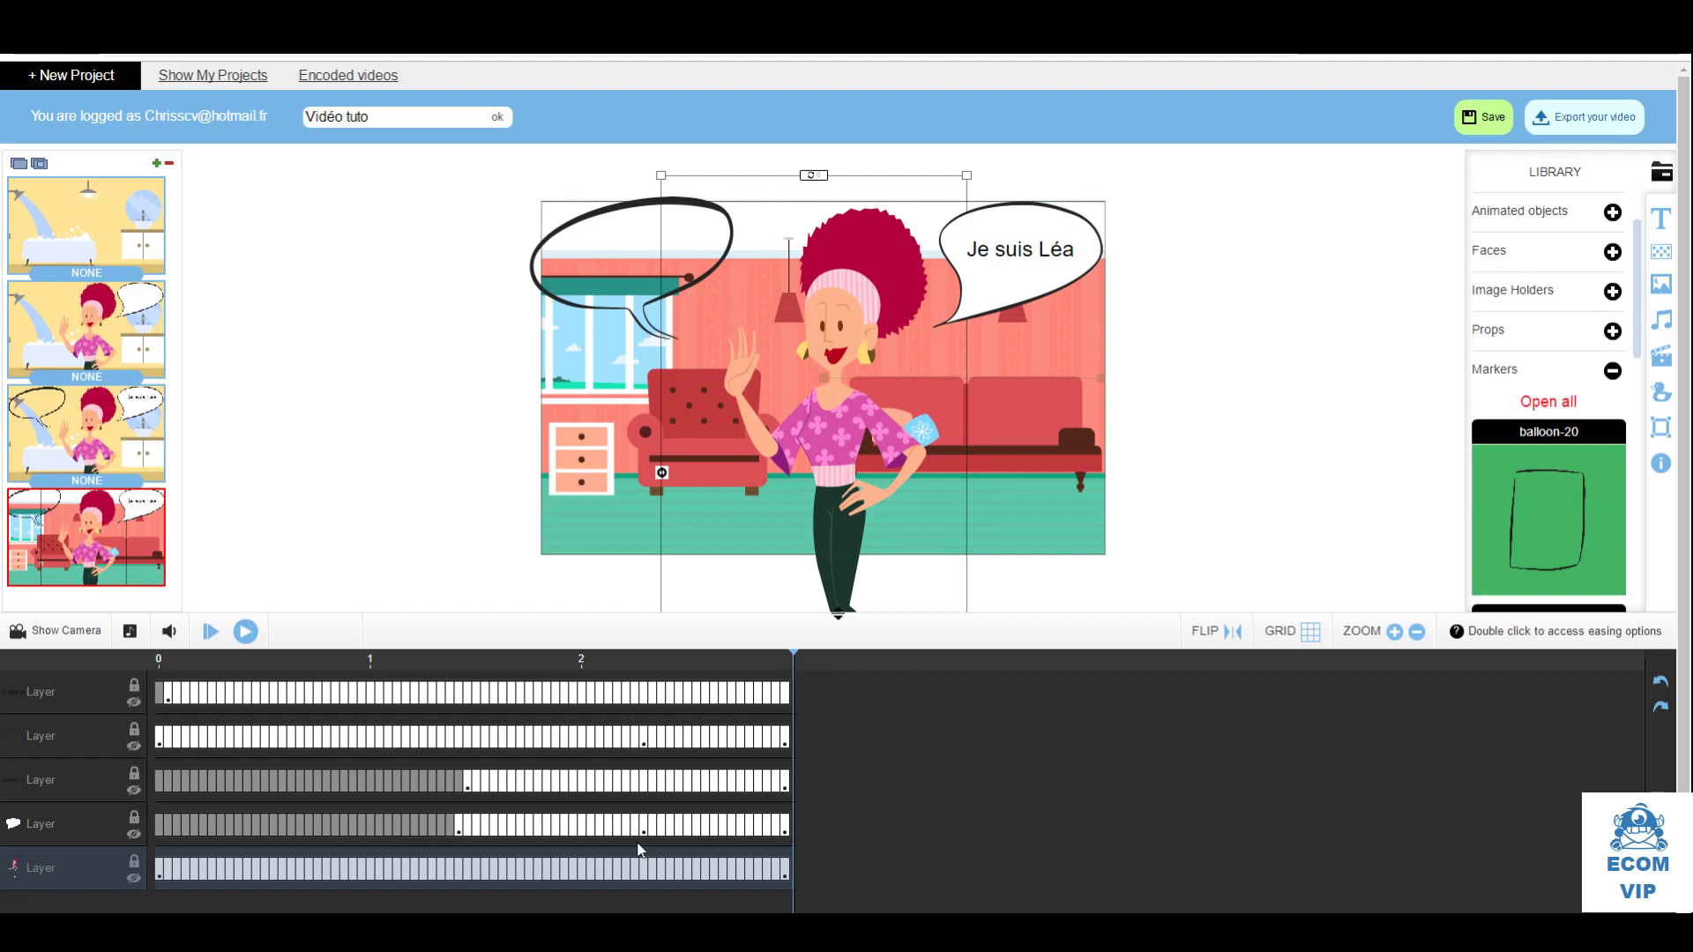
{"action": "left_click_drag", "start_coordinate": [792, 656], "coordinate": [106, 676]}
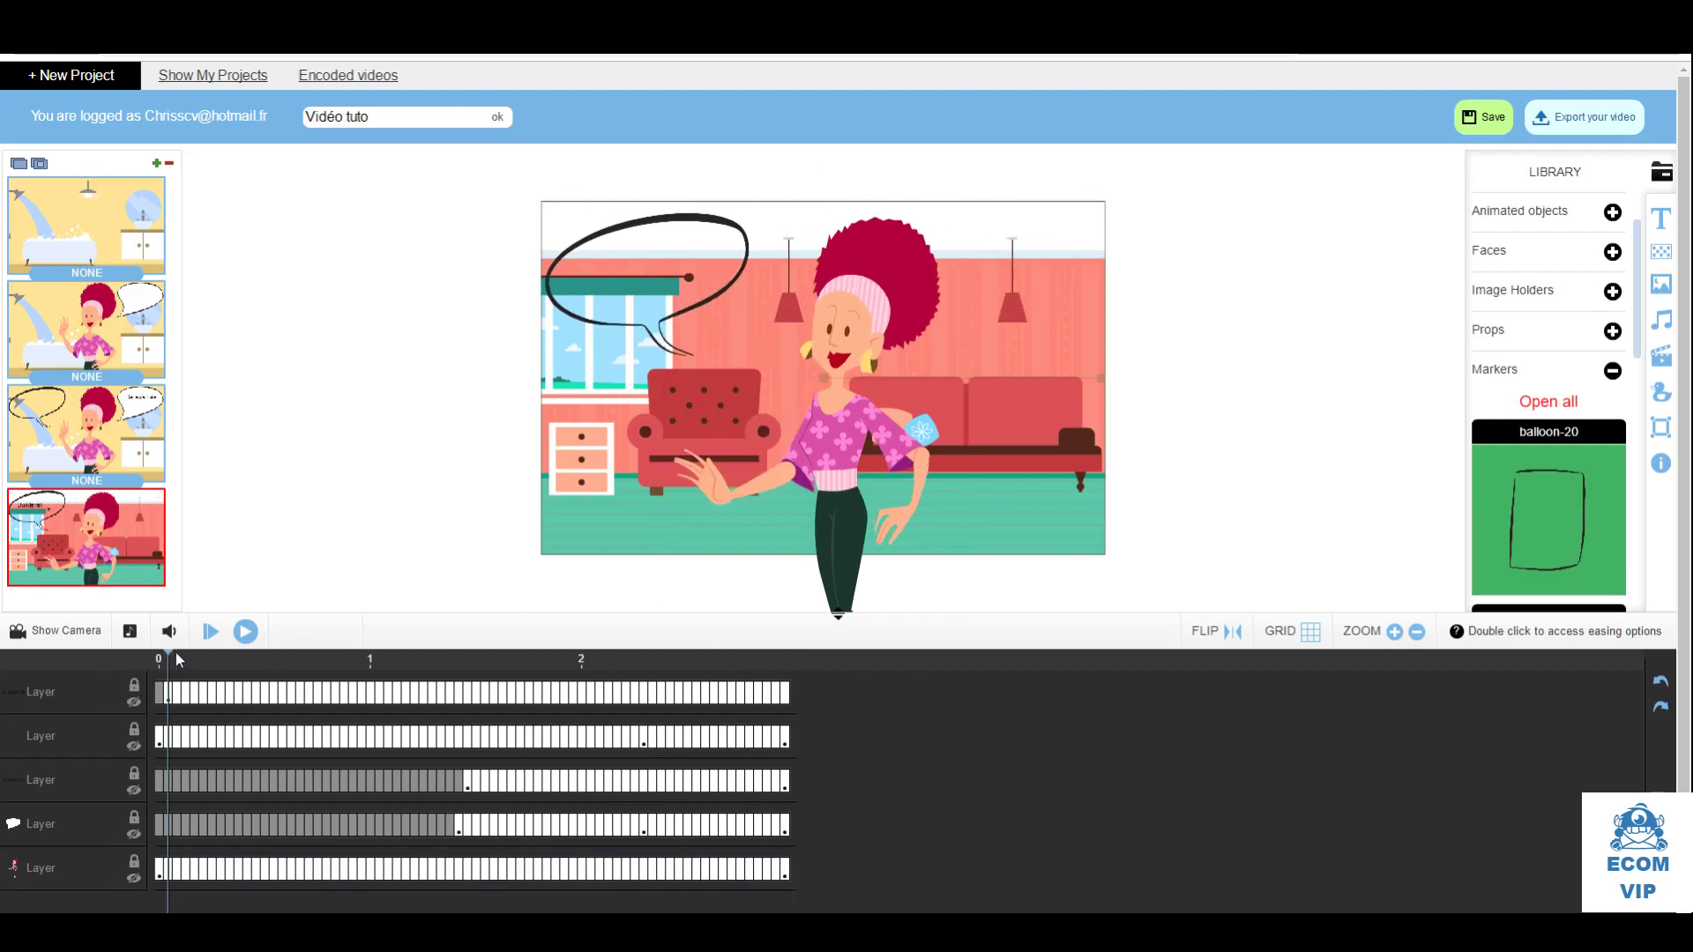
{"action": "left_click_drag", "start_coordinate": [186, 664], "coordinate": [145, 670]}
{"action": "left_click", "coordinate": [243, 631]}
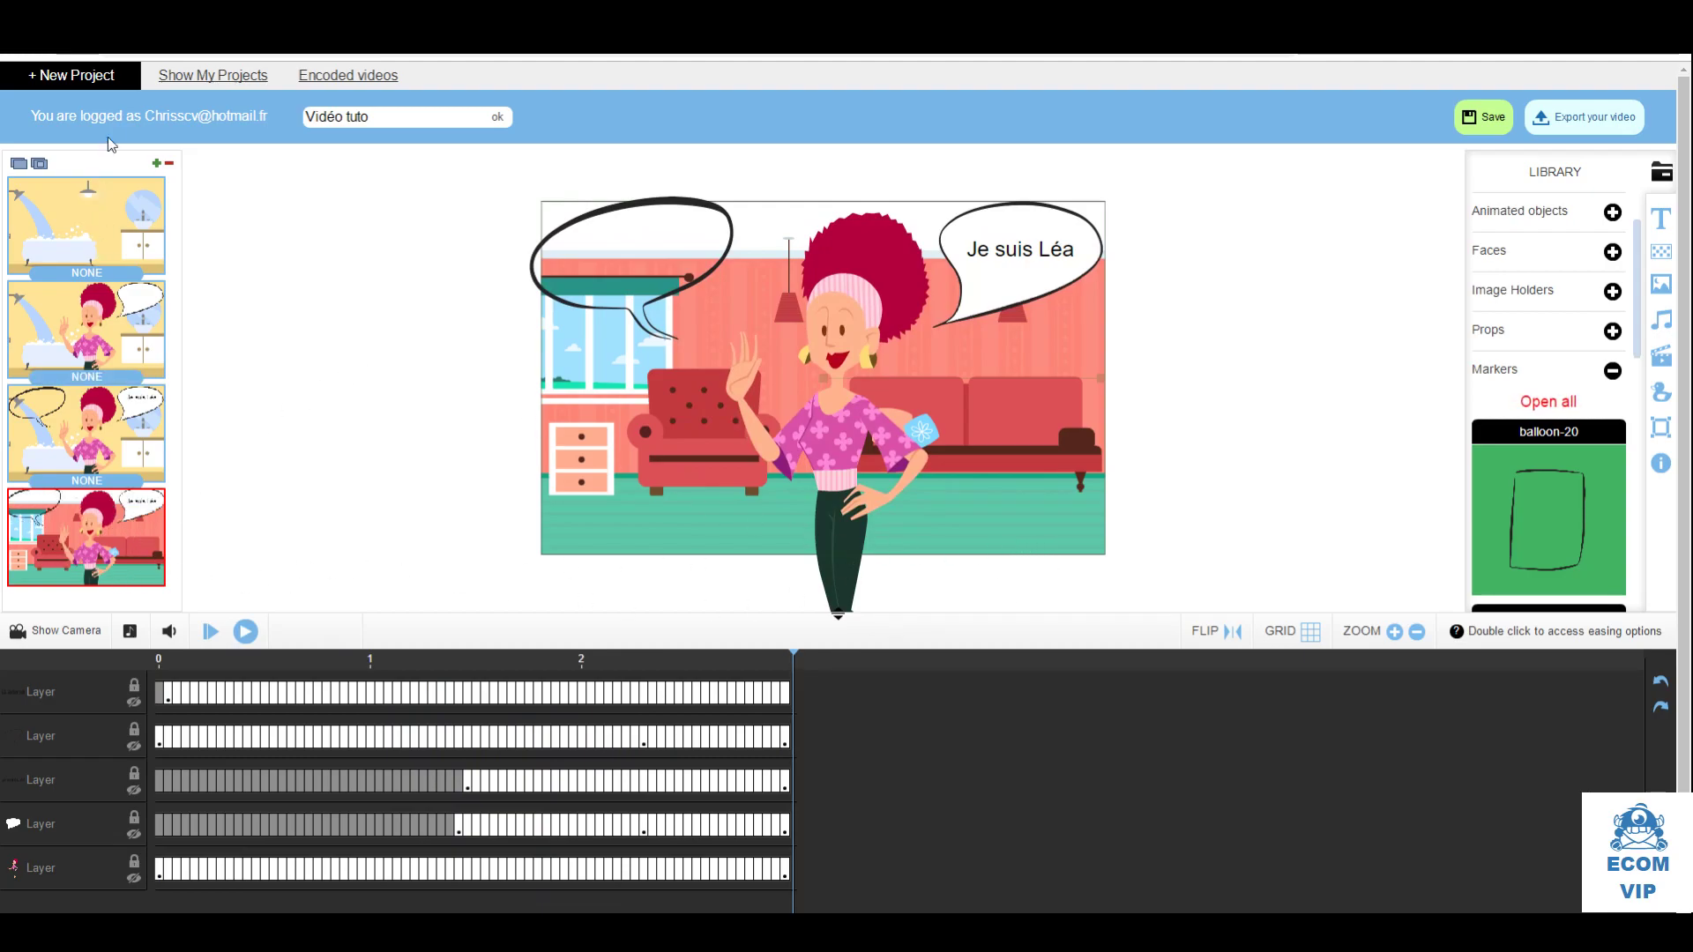
{"action": "left_click", "coordinate": [18, 163]}
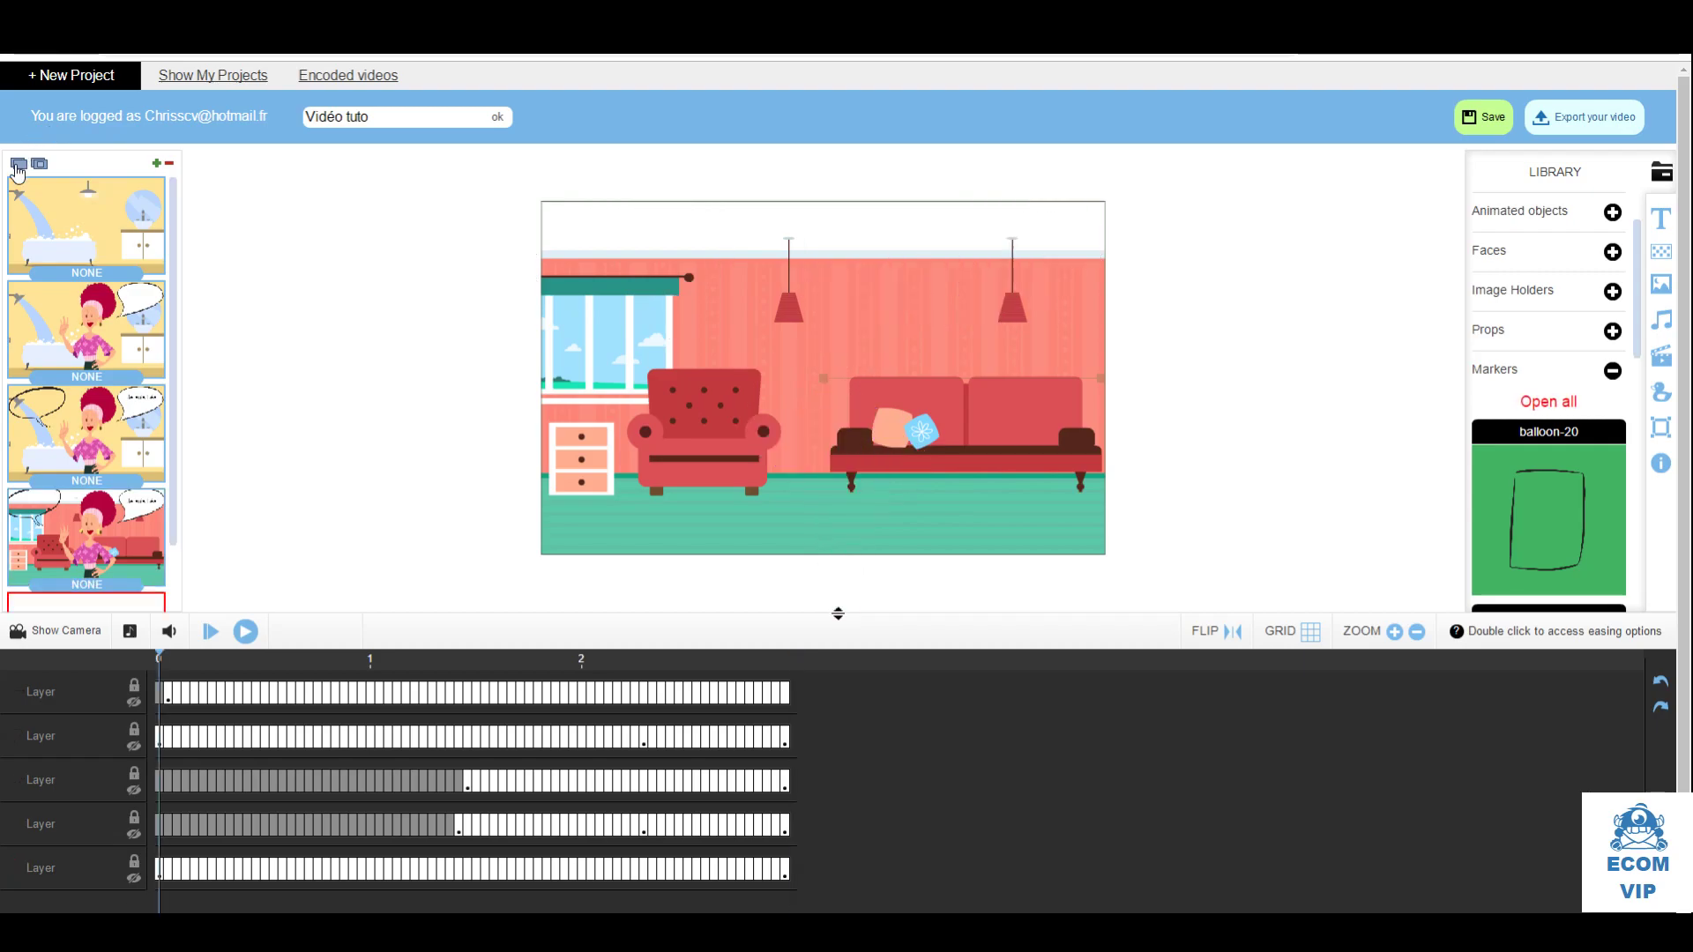
{"action": "scroll", "coordinate": [146, 535], "scroll_direction": "down", "scroll_amount": 2}
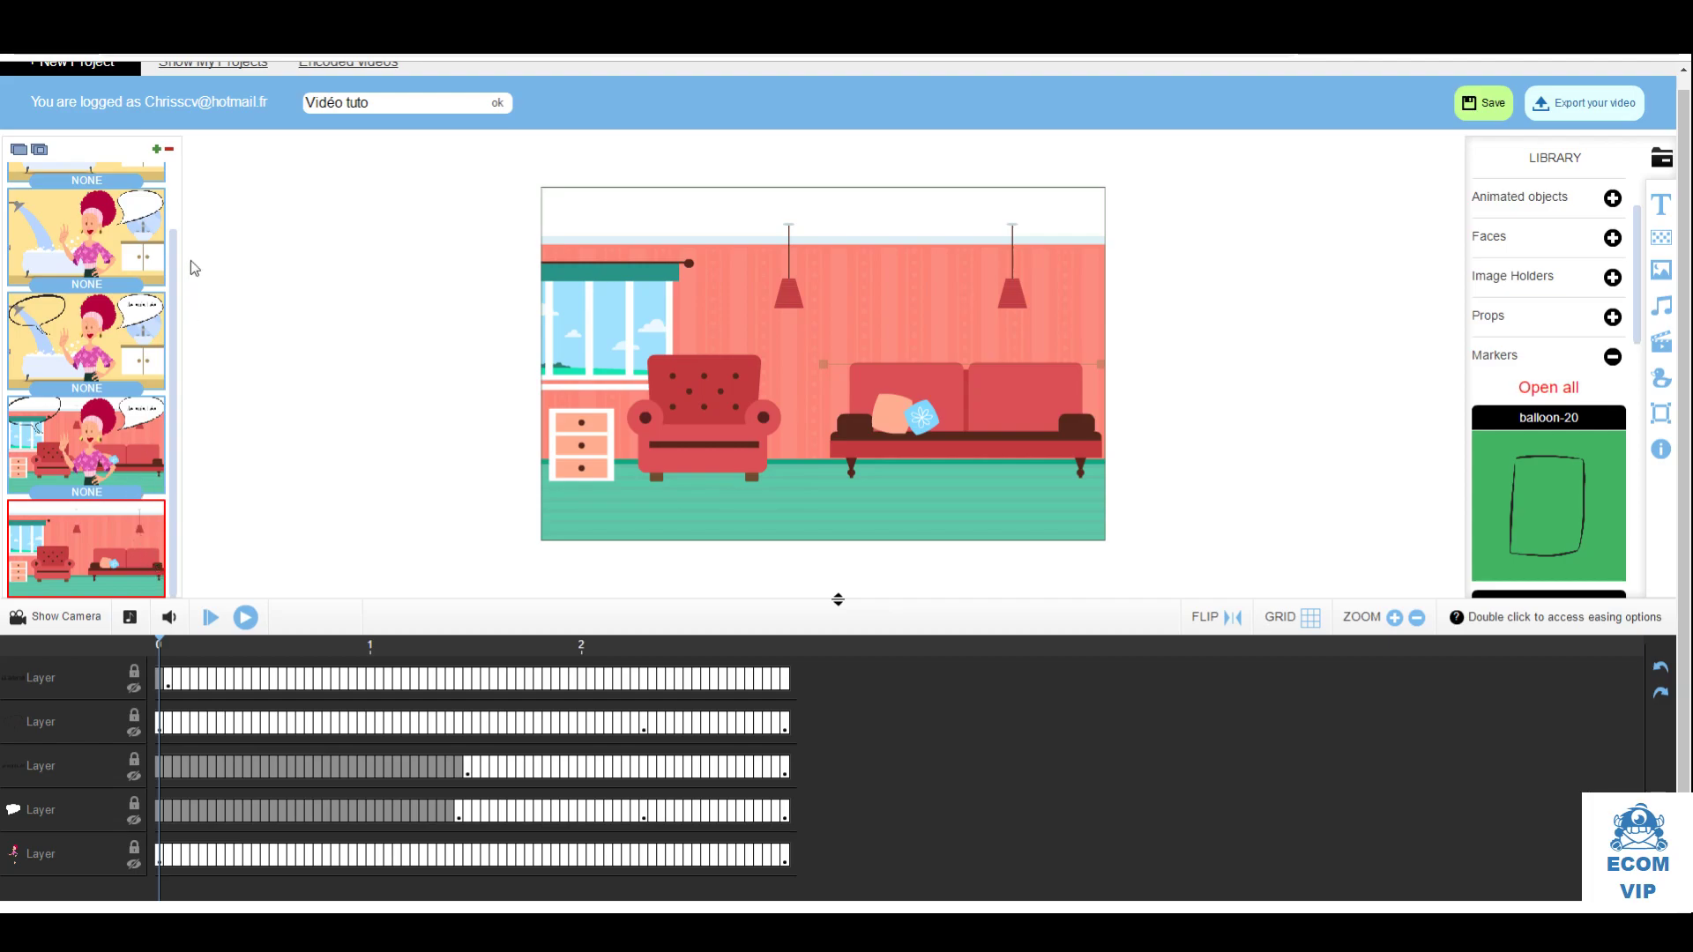
{"action": "left_click", "coordinate": [169, 150]}
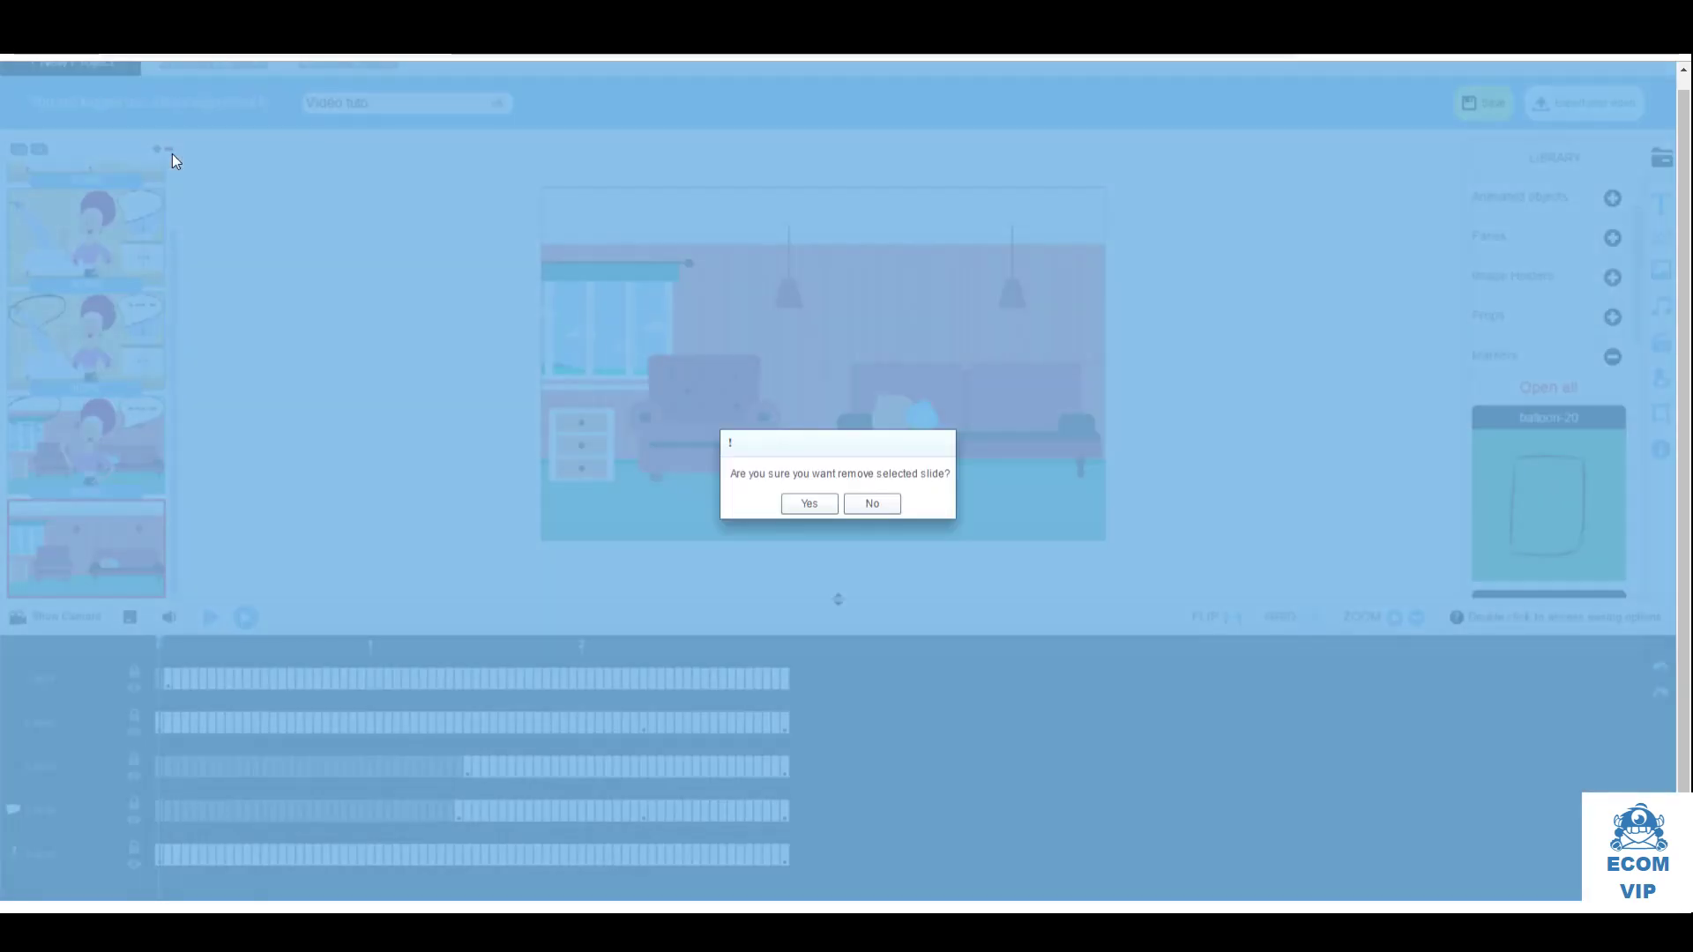
{"action": "left_click", "coordinate": [807, 503]}
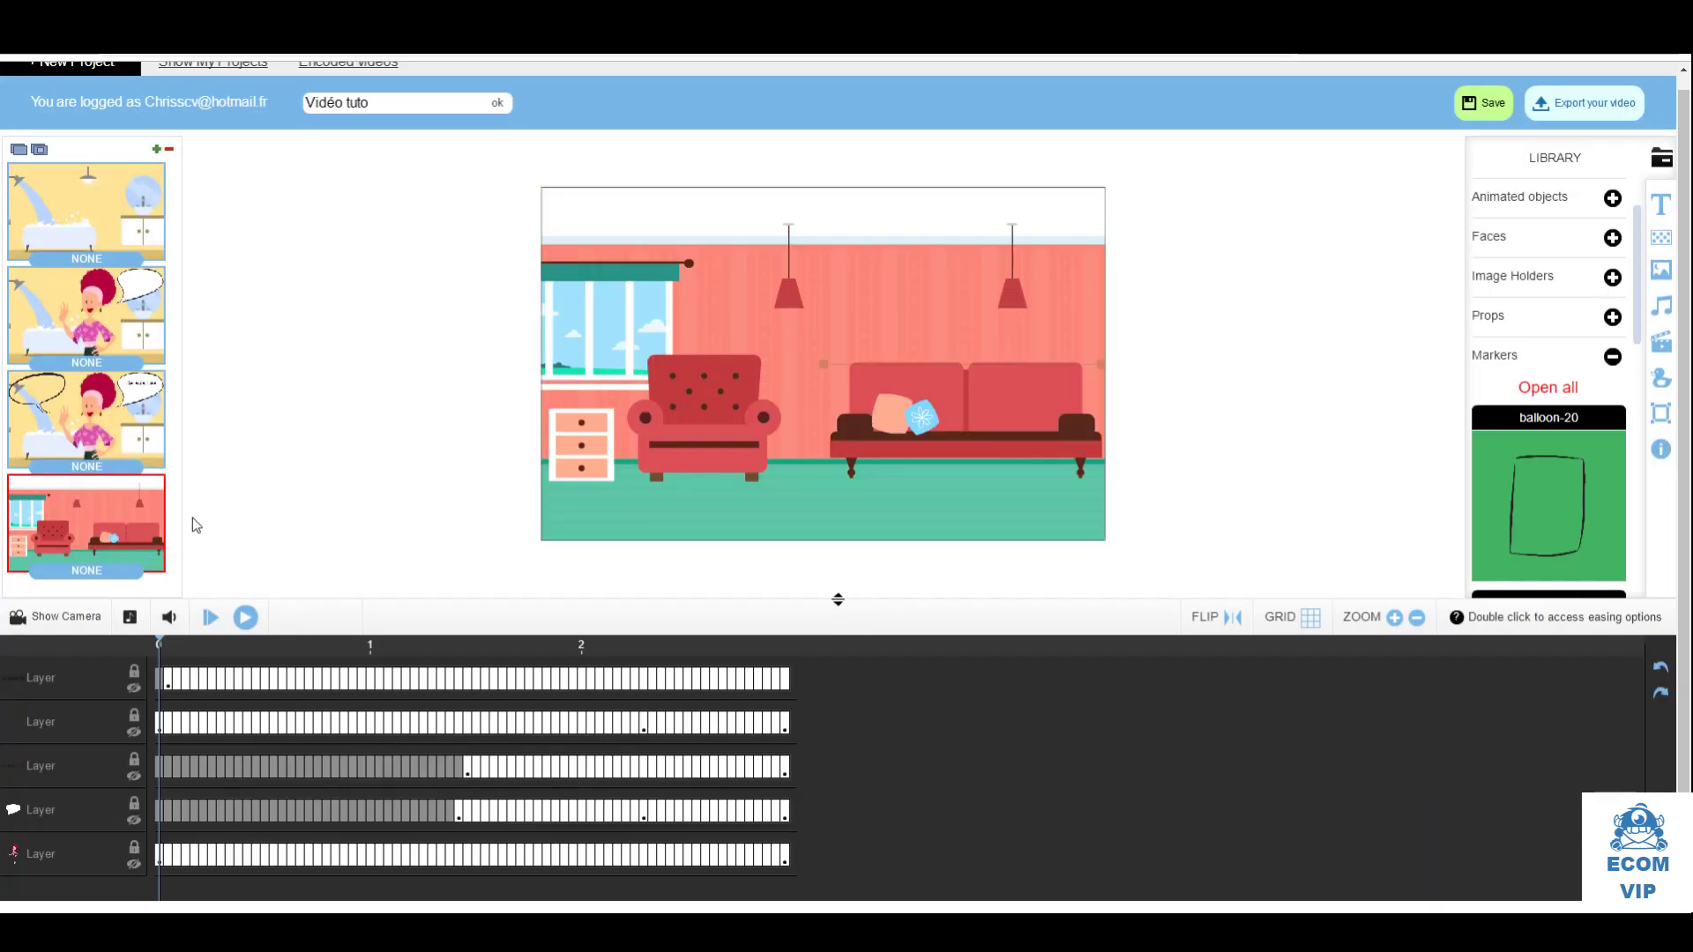
Delete the waving woman from the fourth scene and add the water-gun animated object at about 0.4 seconds
{"action": "left_click", "coordinate": [247, 618]}
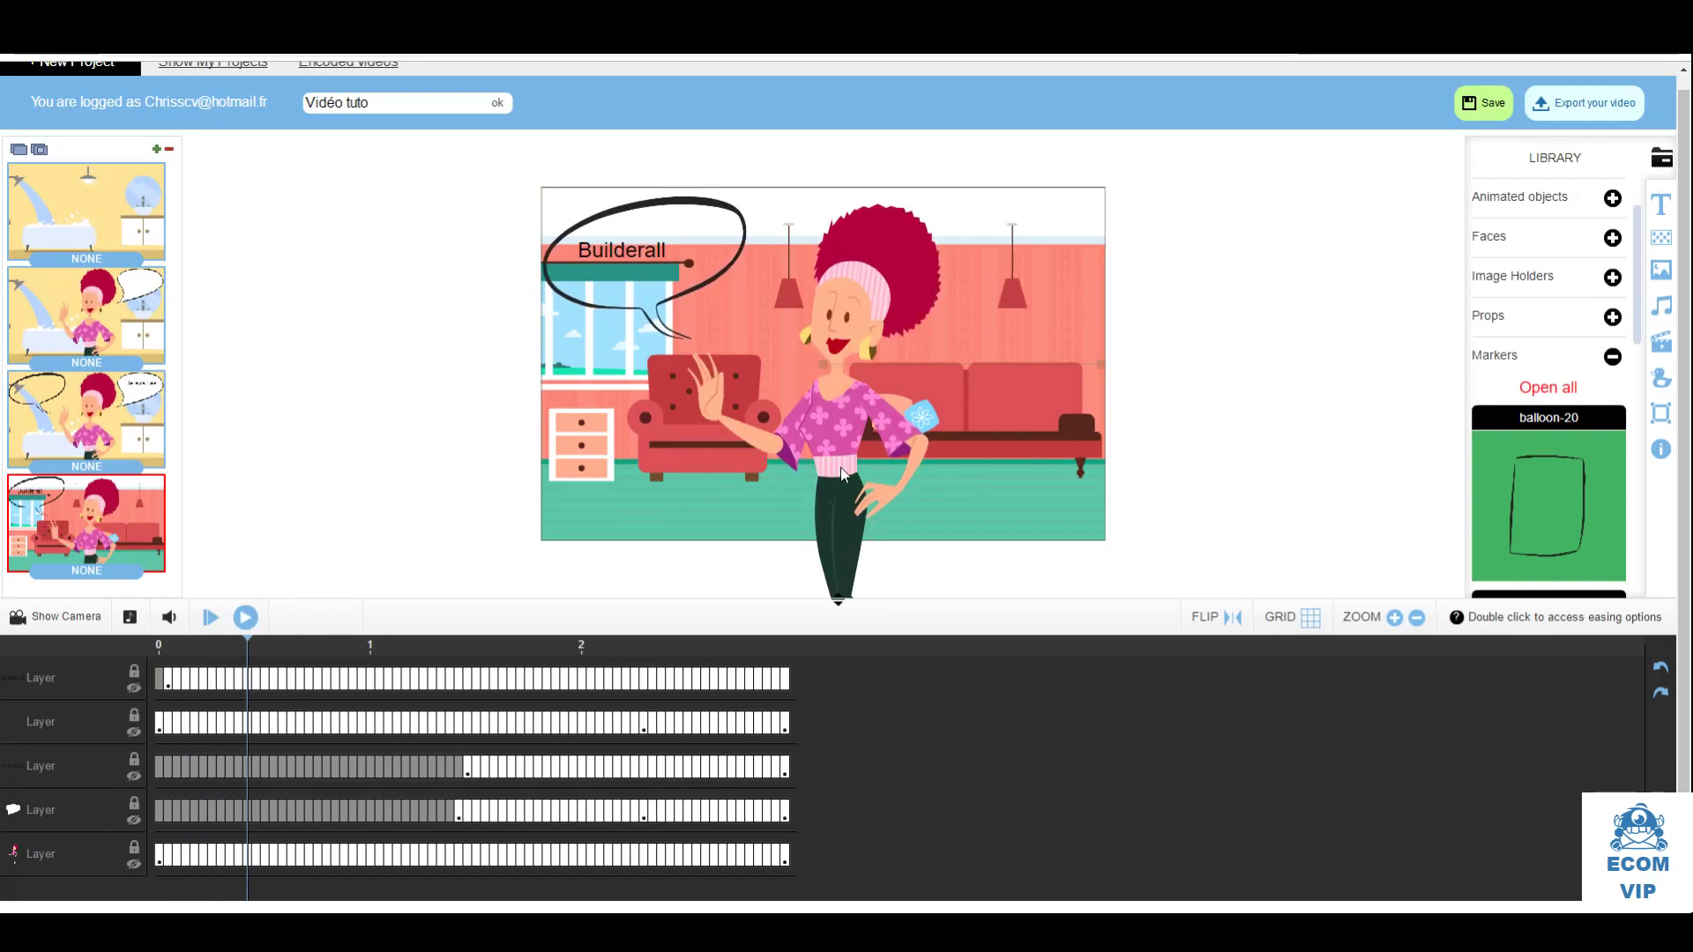
{"action": "left_click", "coordinate": [785, 502]}
{"action": "key", "text": "Delete"}
{"action": "left_click", "coordinate": [1613, 198]}
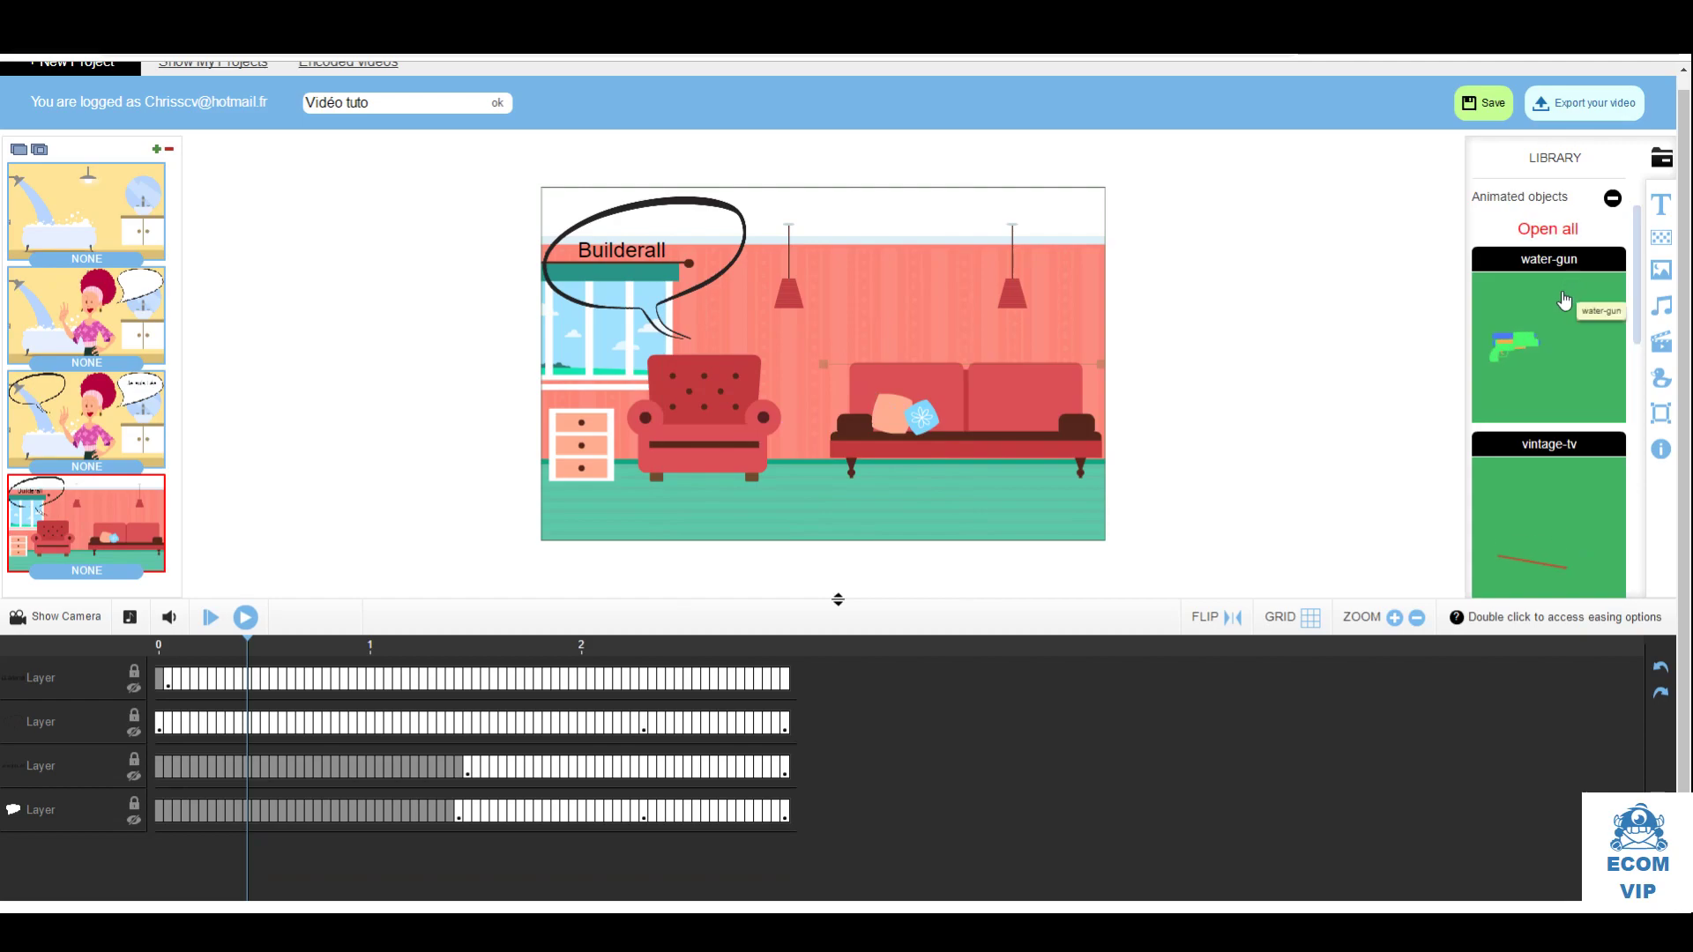
{"action": "left_click", "coordinate": [1555, 353]}
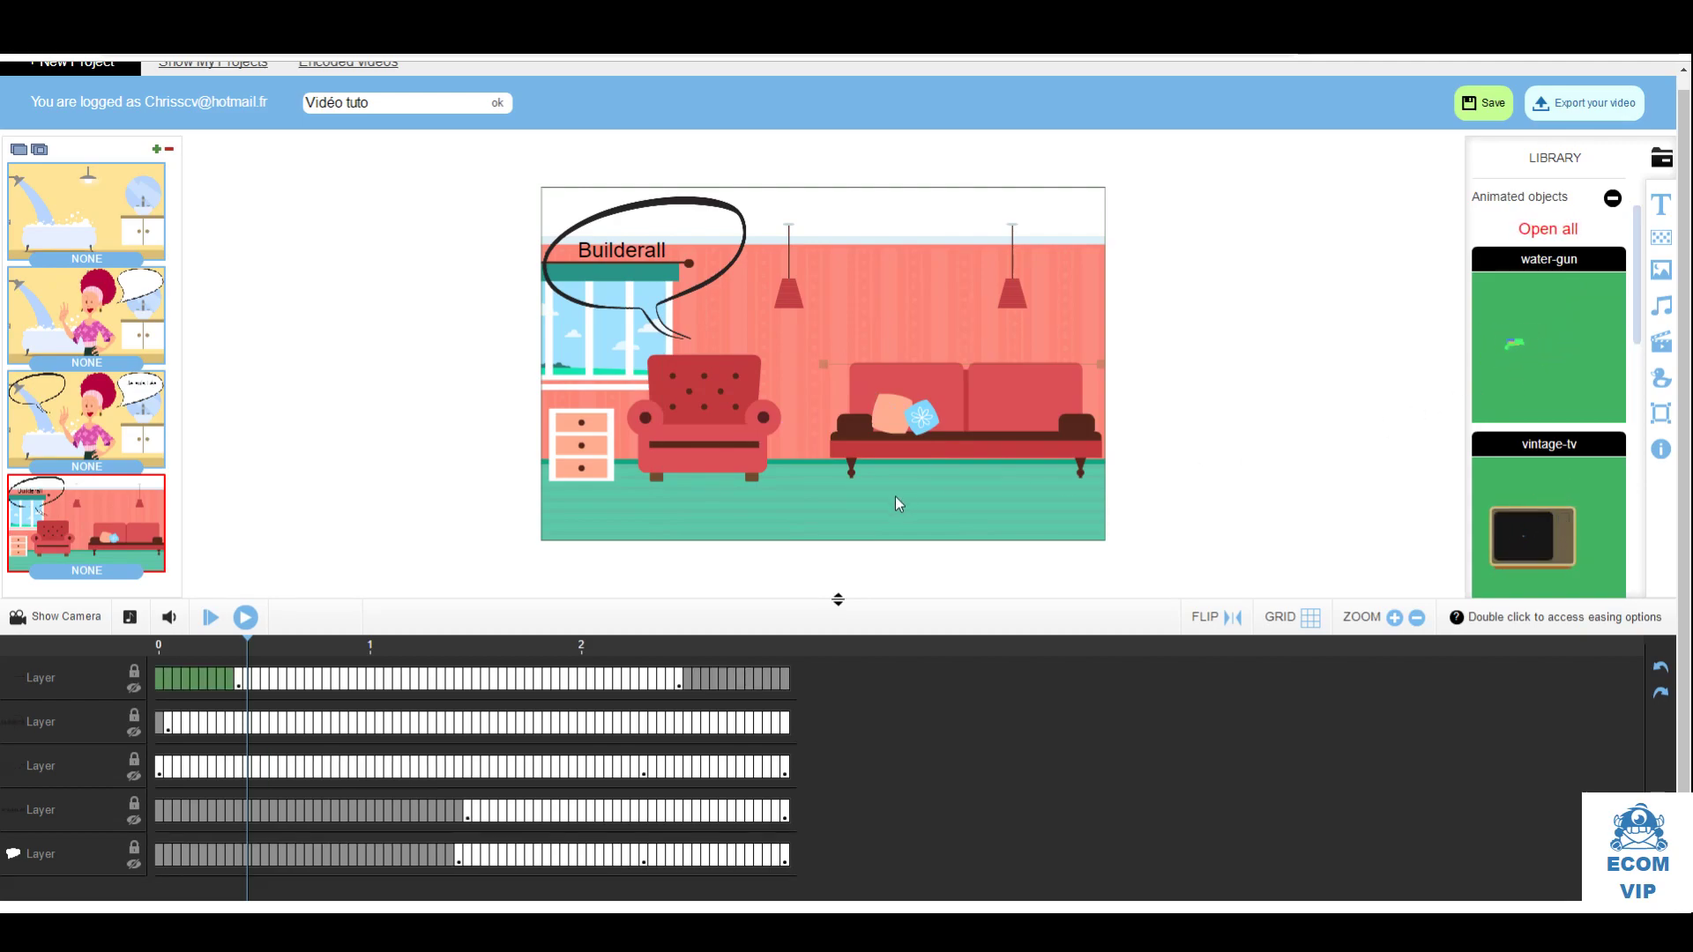
Add a second water-gun animated object at 0 seconds in the fourth scene and play the scene to about 1.2 seconds
{"action": "left_click_drag", "start_coordinate": [246, 638], "coordinate": [132, 661]}
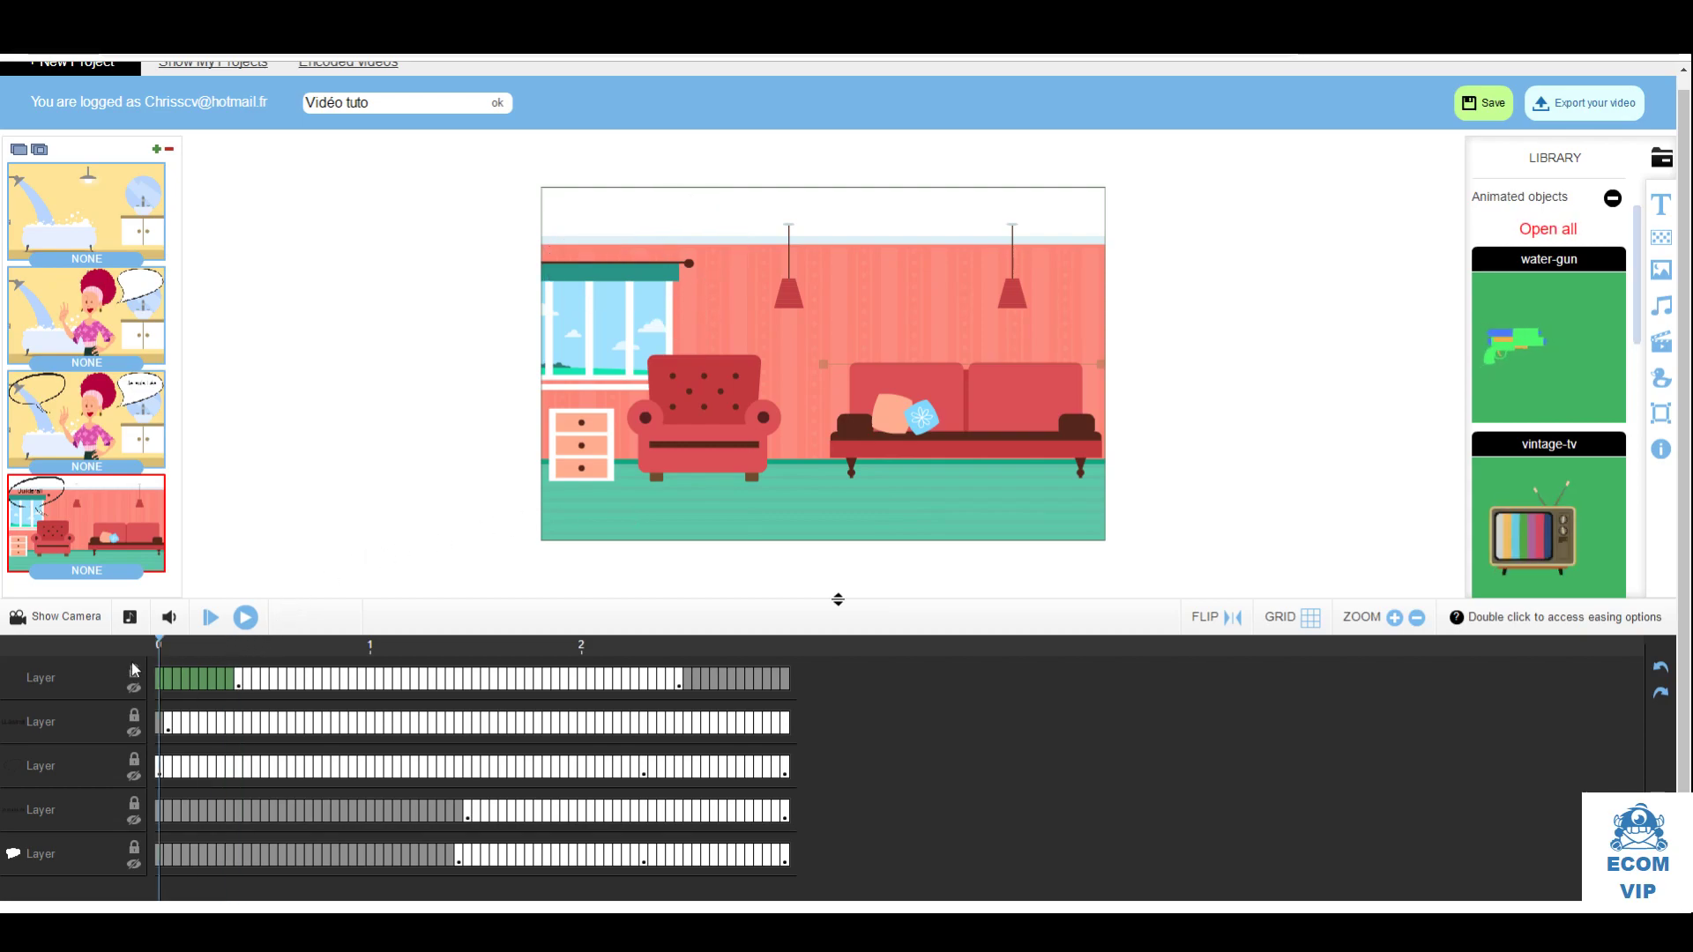
{"action": "left_click", "coordinate": [1518, 404]}
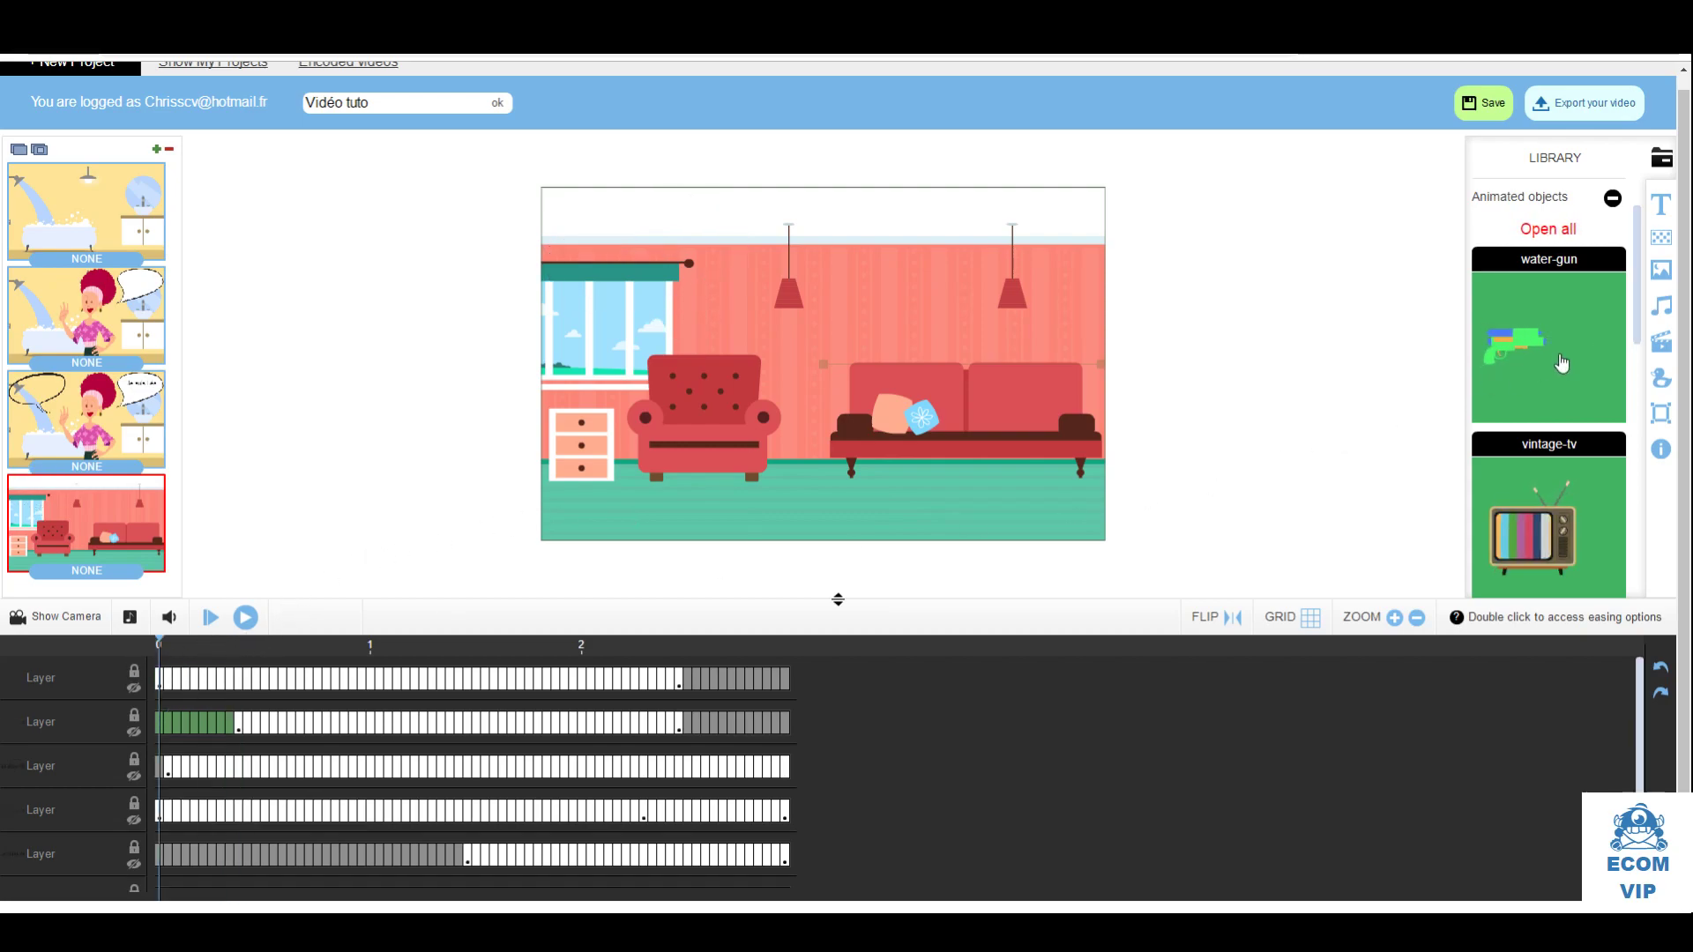
{"action": "left_click", "coordinate": [246, 618]}
{"action": "left_click", "coordinate": [247, 620]}
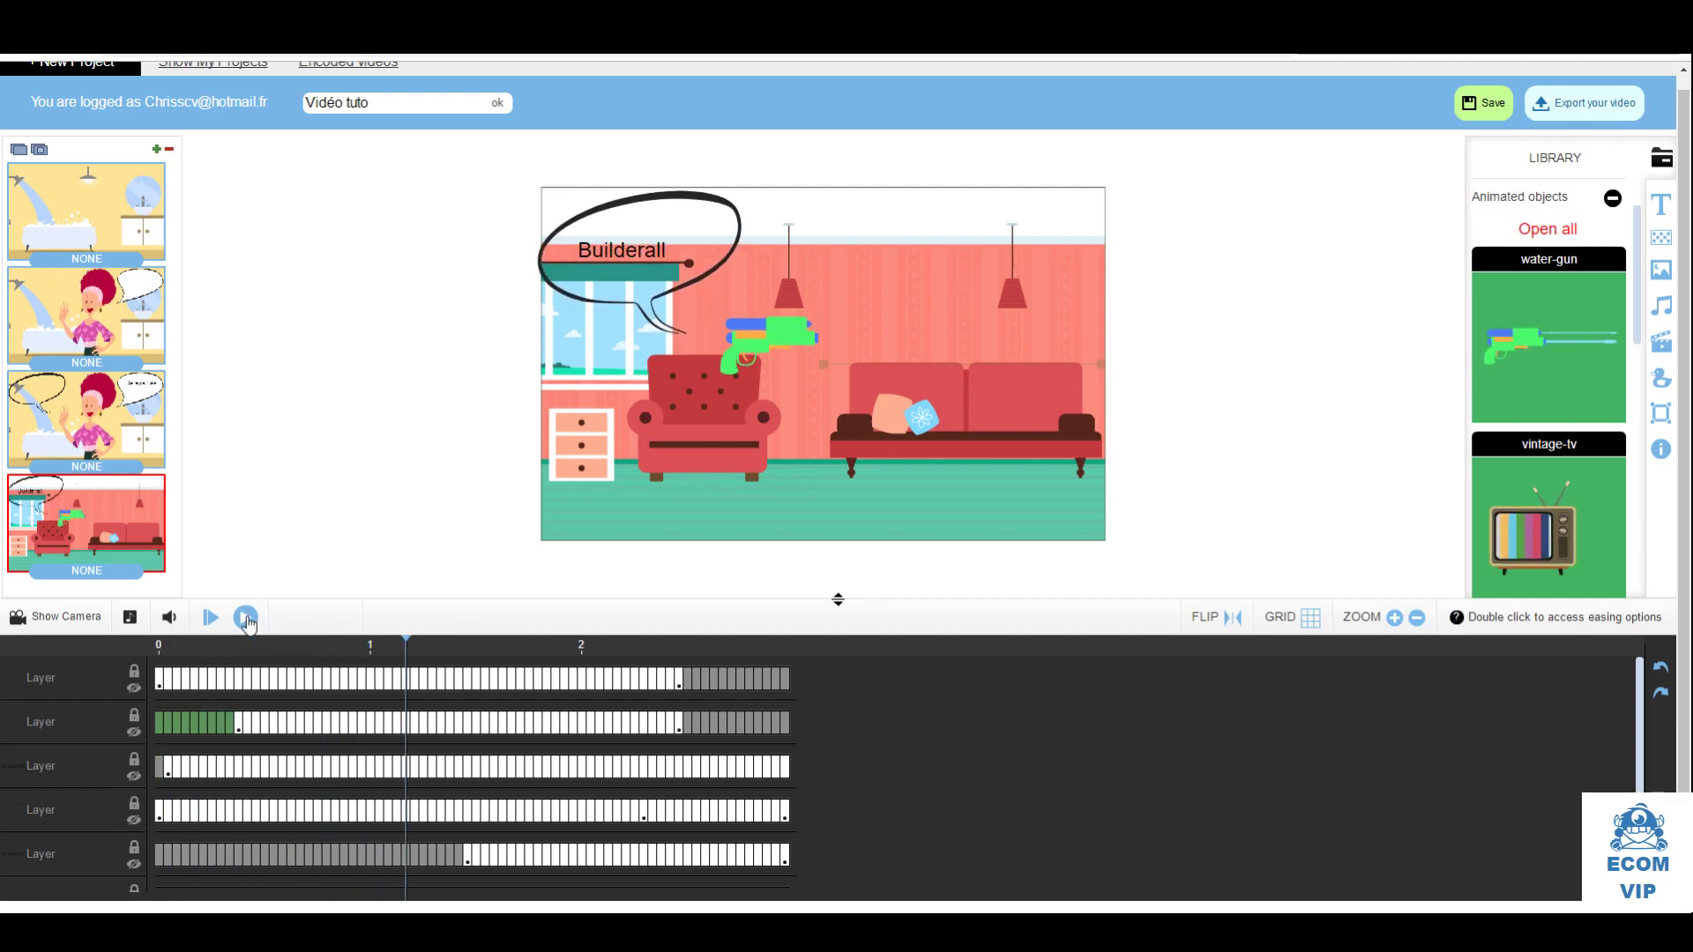
At about 1.2 seconds, move one water gun onto the armchair's base and the other over the right-hand ceiling lamp, then replay the scene
{"action": "left_click", "coordinate": [750, 331]}
{"action": "left_click_drag", "start_coordinate": [763, 344], "coordinate": [660, 455]}
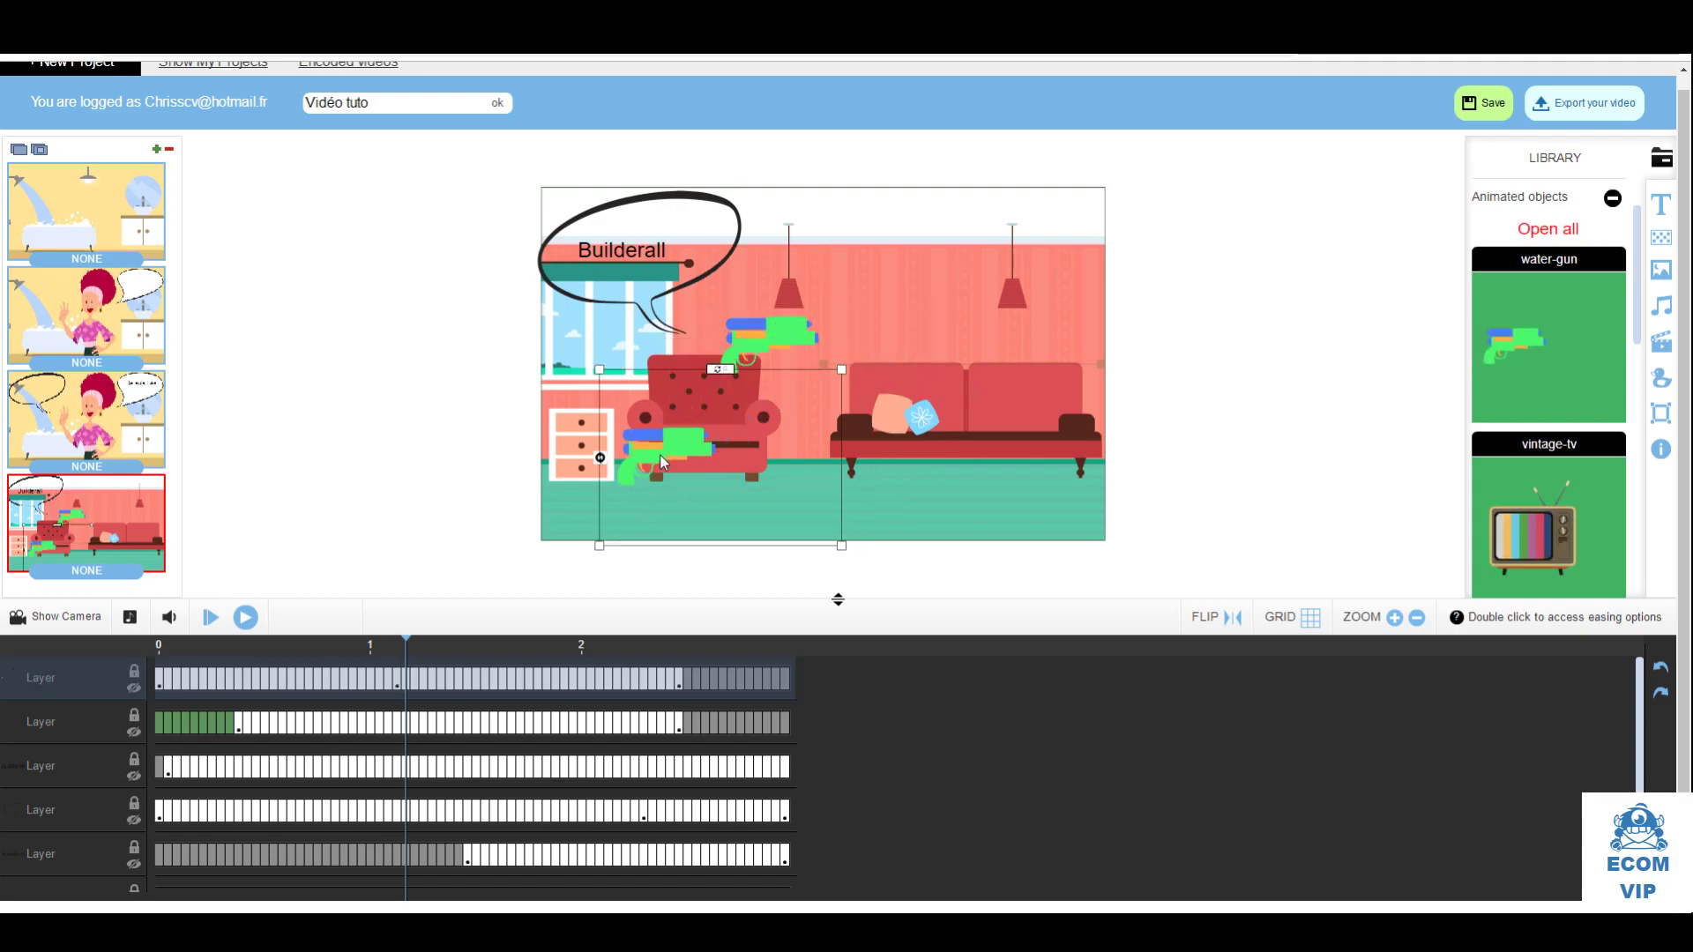
{"action": "left_click", "coordinate": [779, 332]}
{"action": "left_click_drag", "start_coordinate": [780, 330], "coordinate": [1013, 243]}
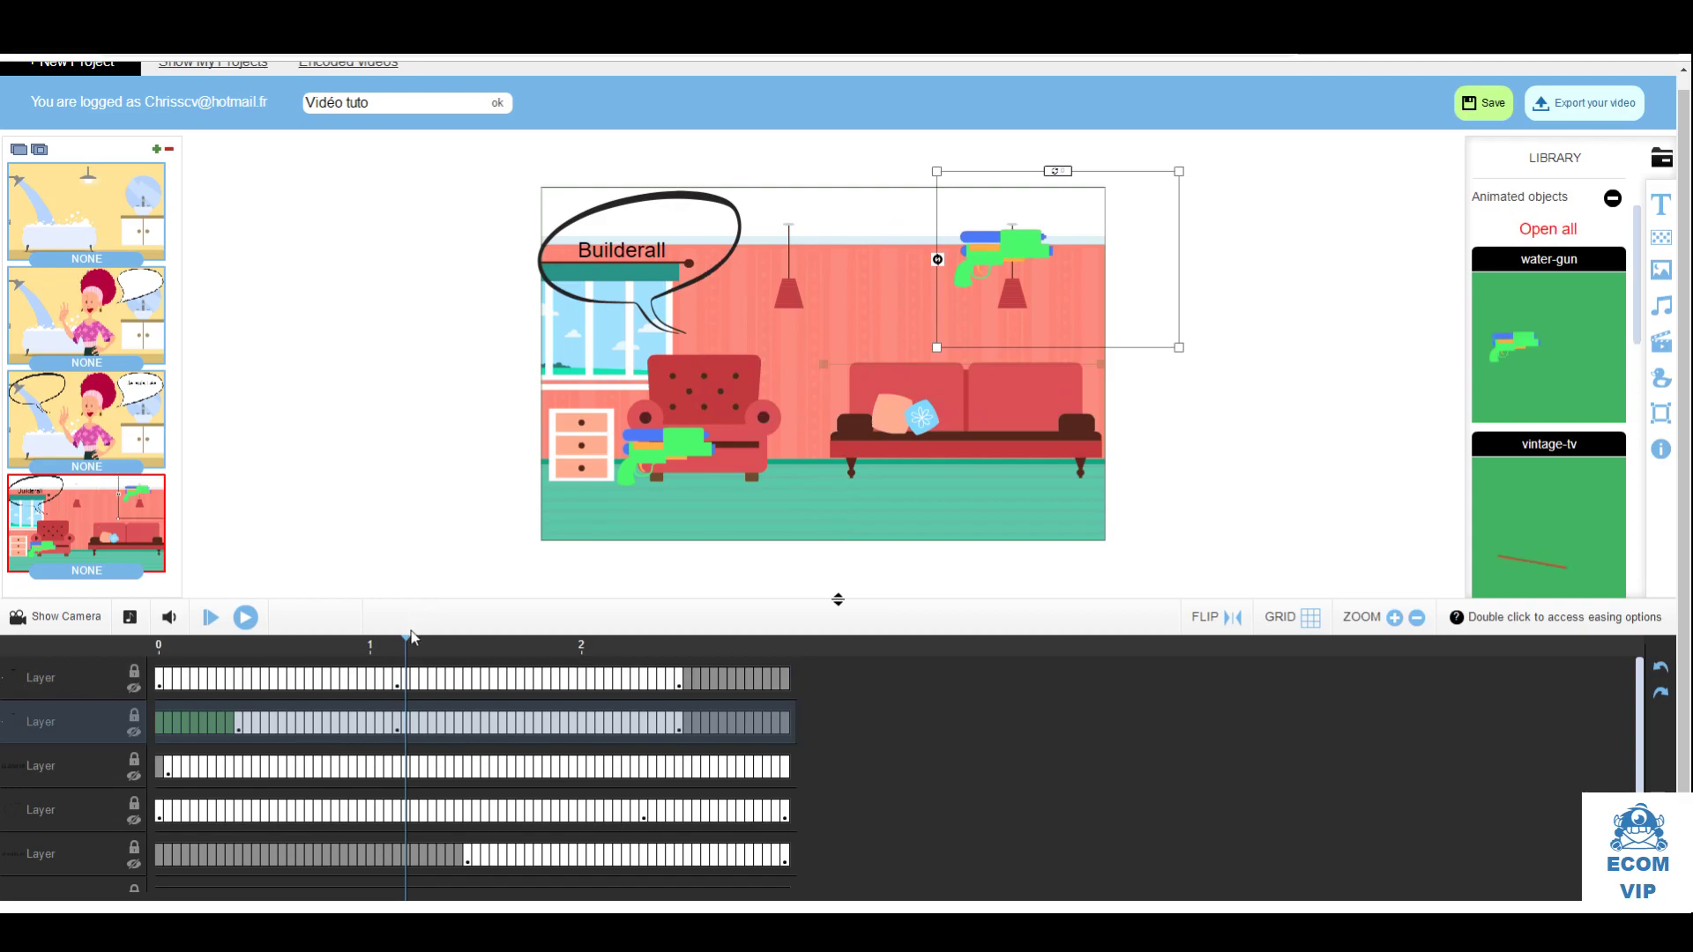
{"action": "left_click_drag", "start_coordinate": [405, 638], "coordinate": [212, 643]}
{"action": "left_click", "coordinate": [245, 617]}
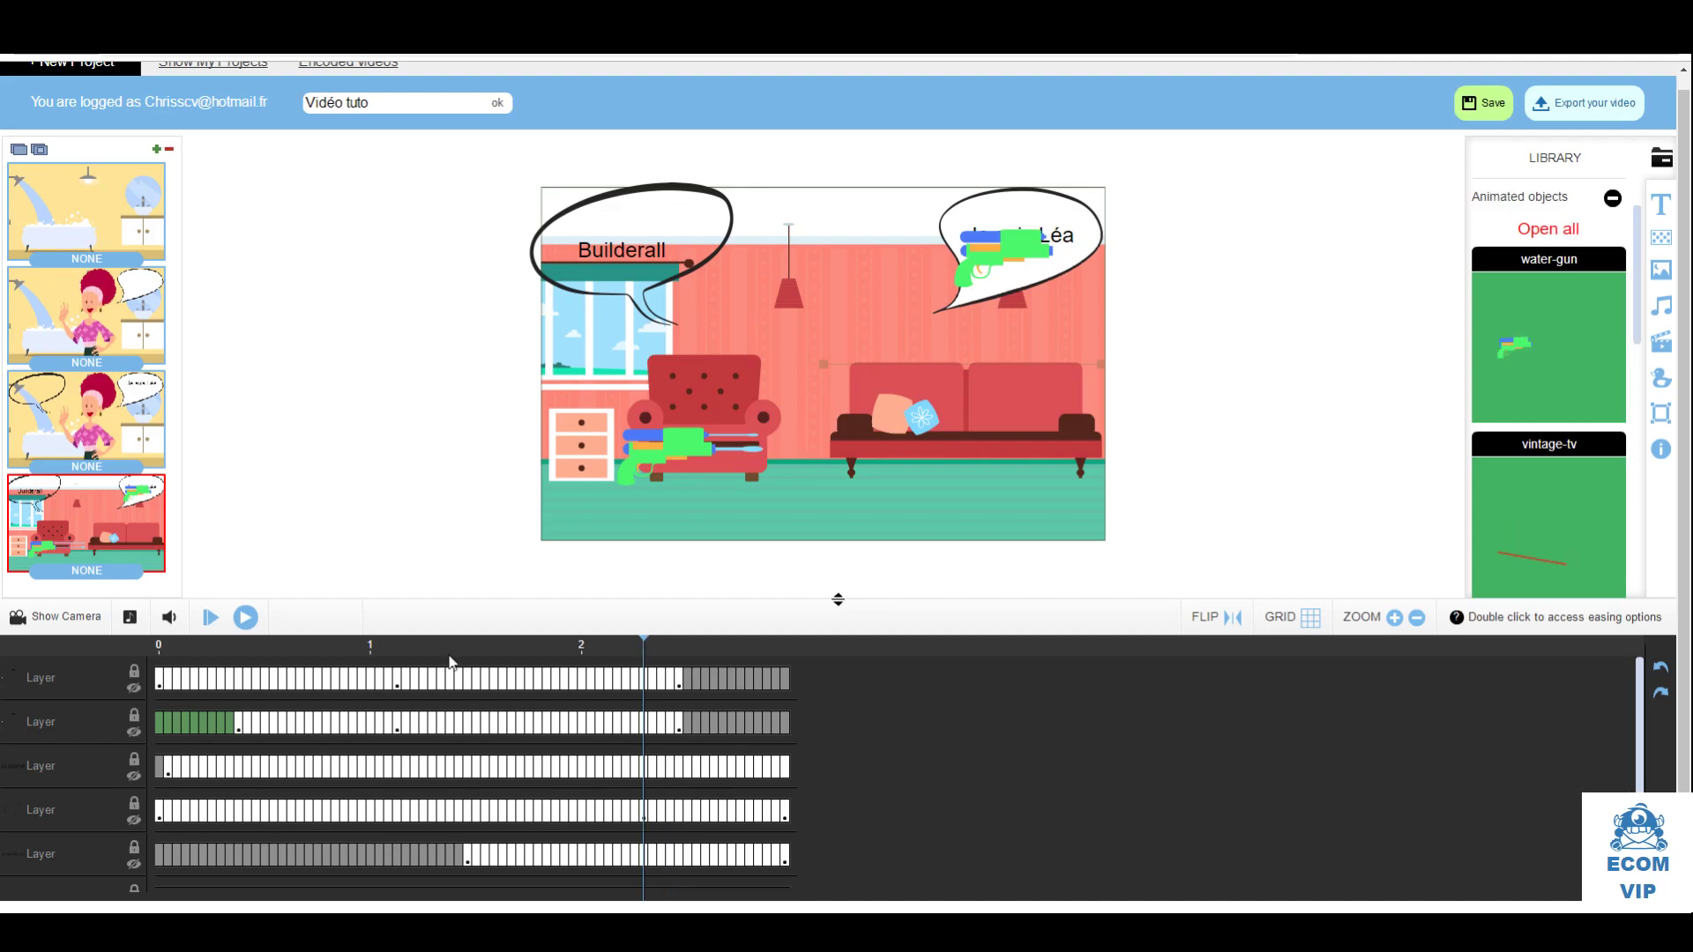
Add the woman-running-01 animated character between the armchair and the sofa at 0 seconds, then play the fourth scene
{"action": "left_click_drag", "start_coordinate": [669, 643], "coordinate": [109, 657]}
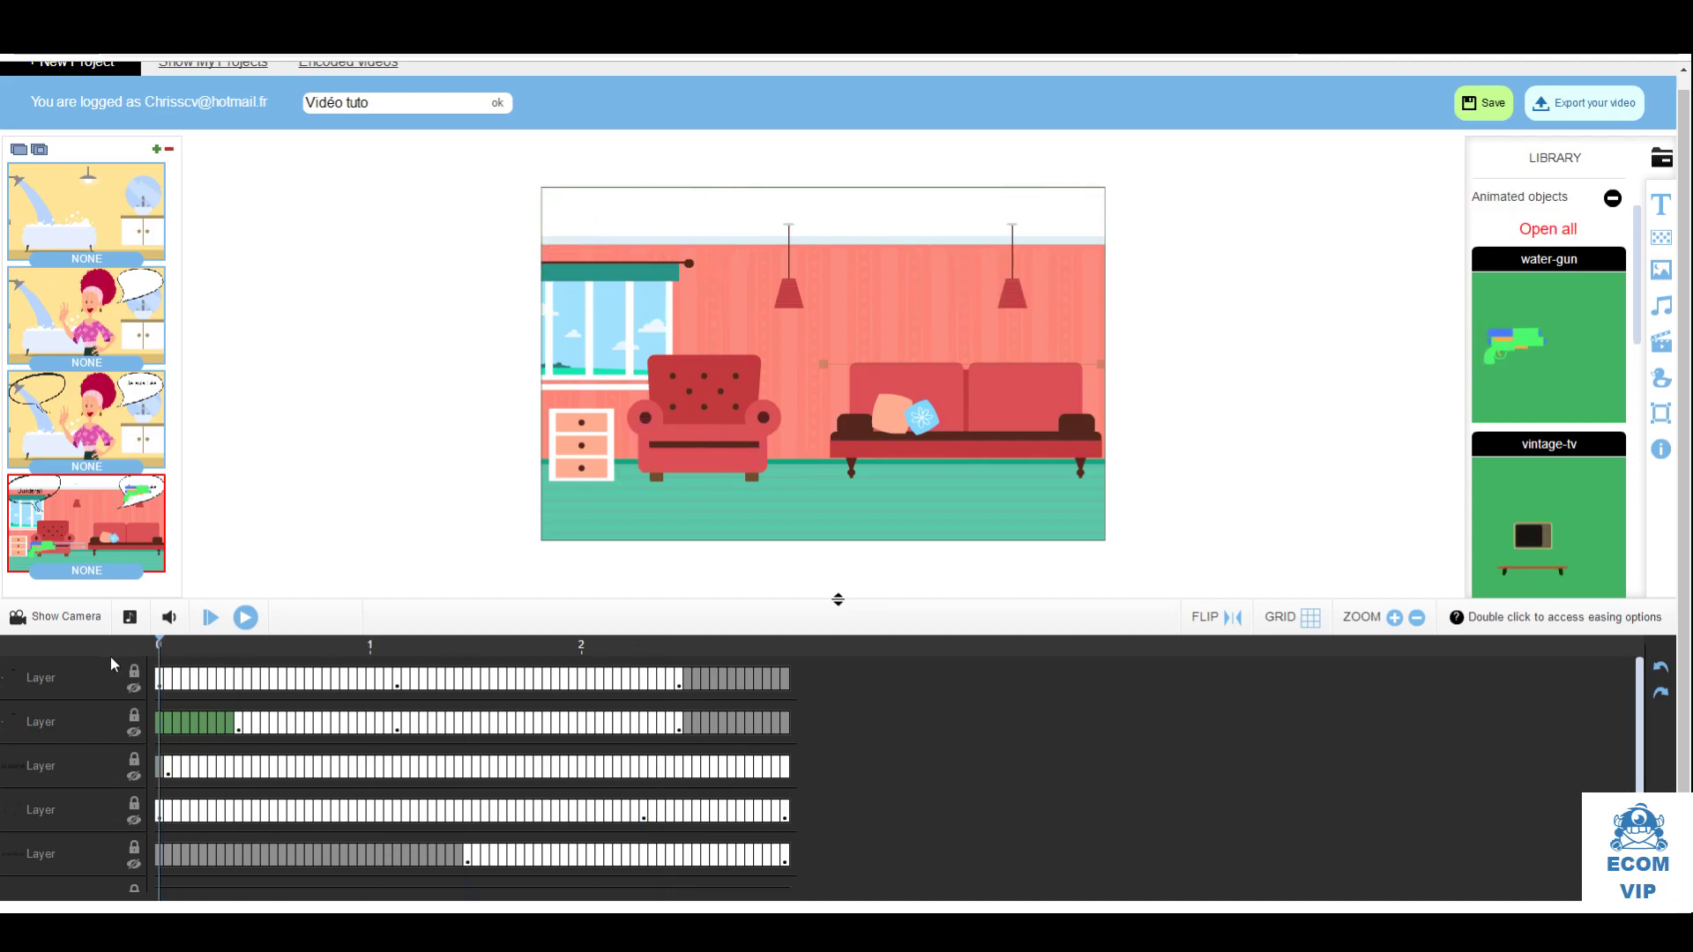
{"action": "left_click", "coordinate": [1612, 198]}
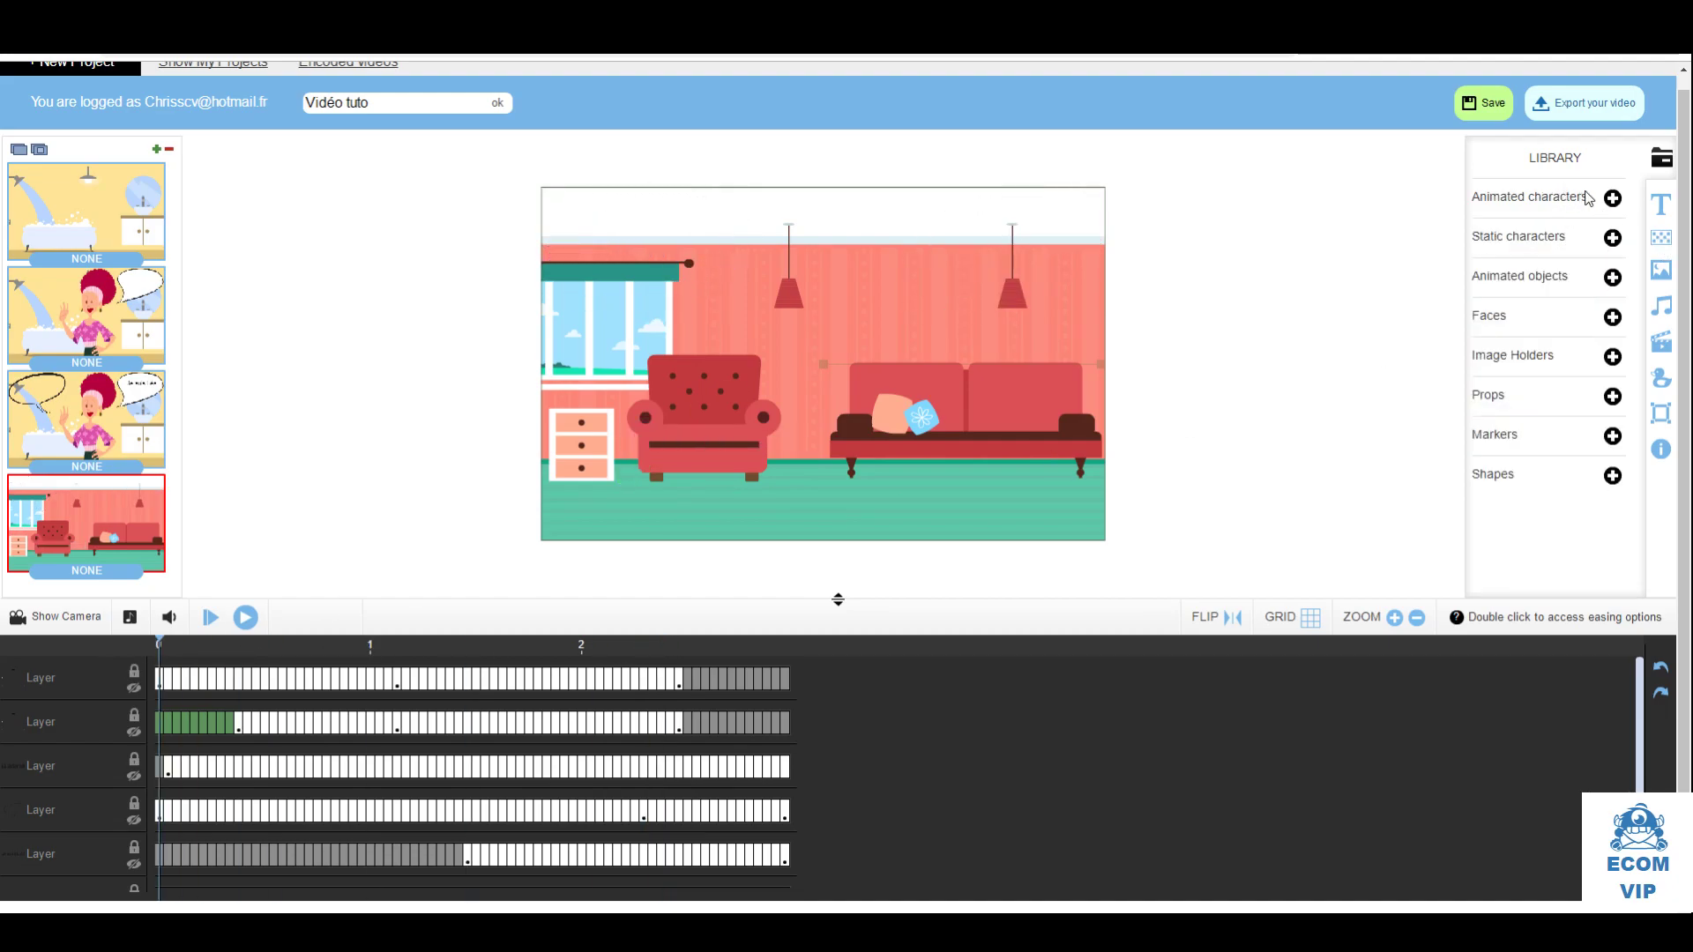
{"action": "left_click", "coordinate": [1612, 198]}
{"action": "left_click_drag", "start_coordinate": [1517, 542], "coordinate": [829, 413]}
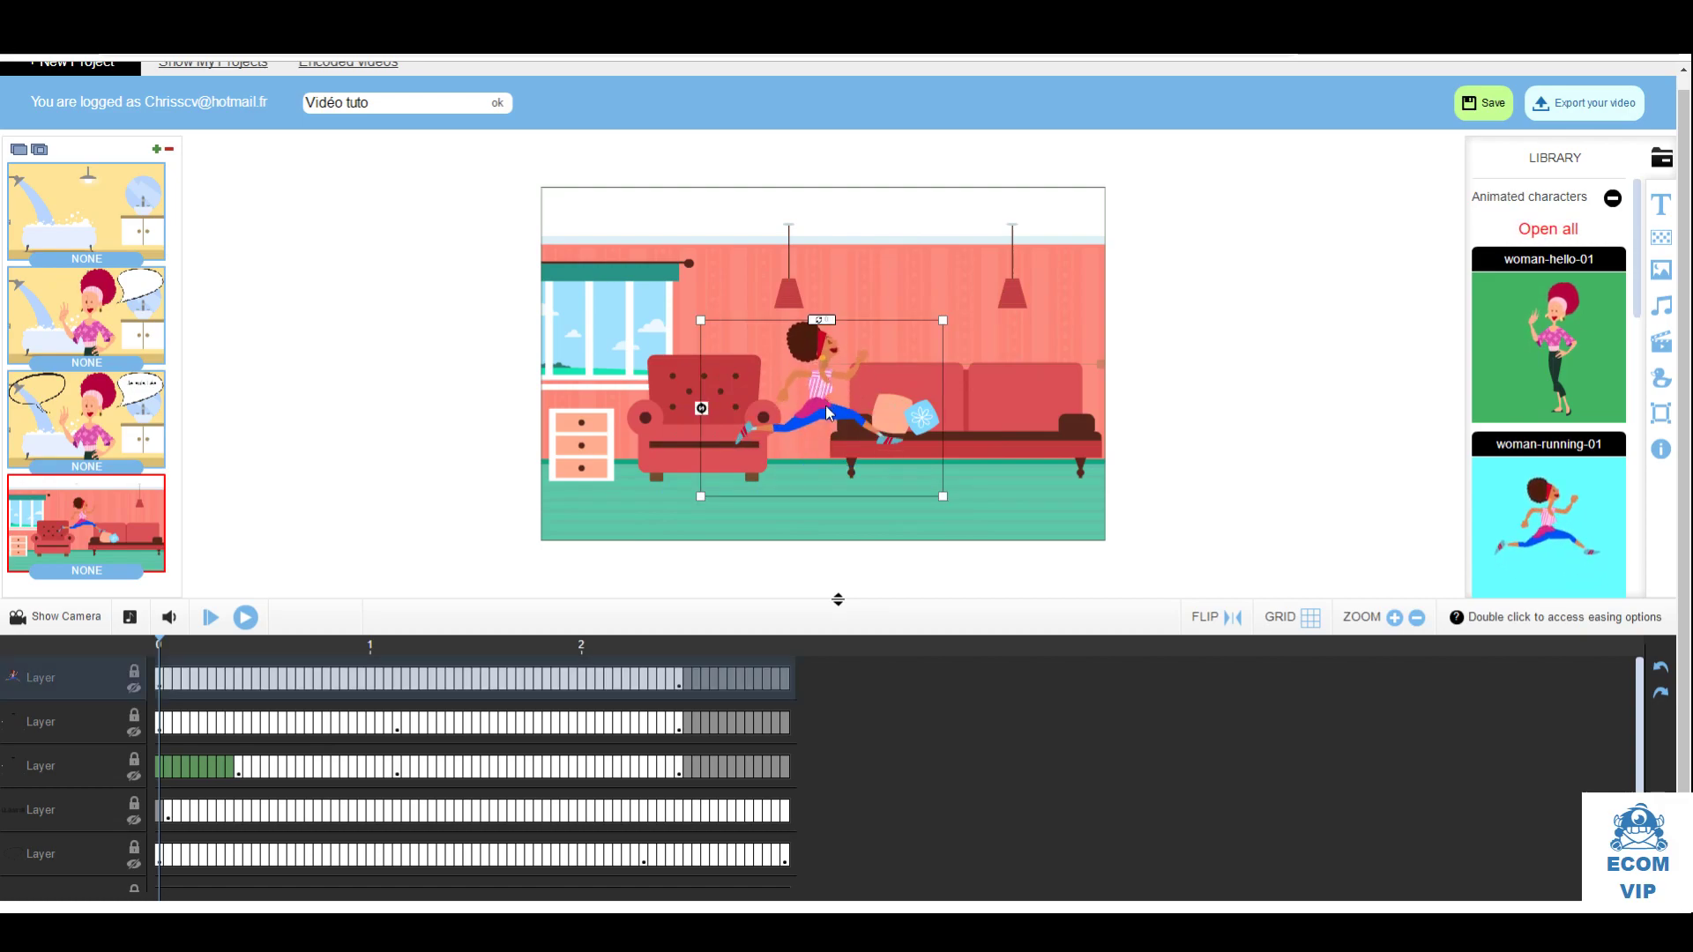
{"action": "left_click", "coordinate": [248, 620]}
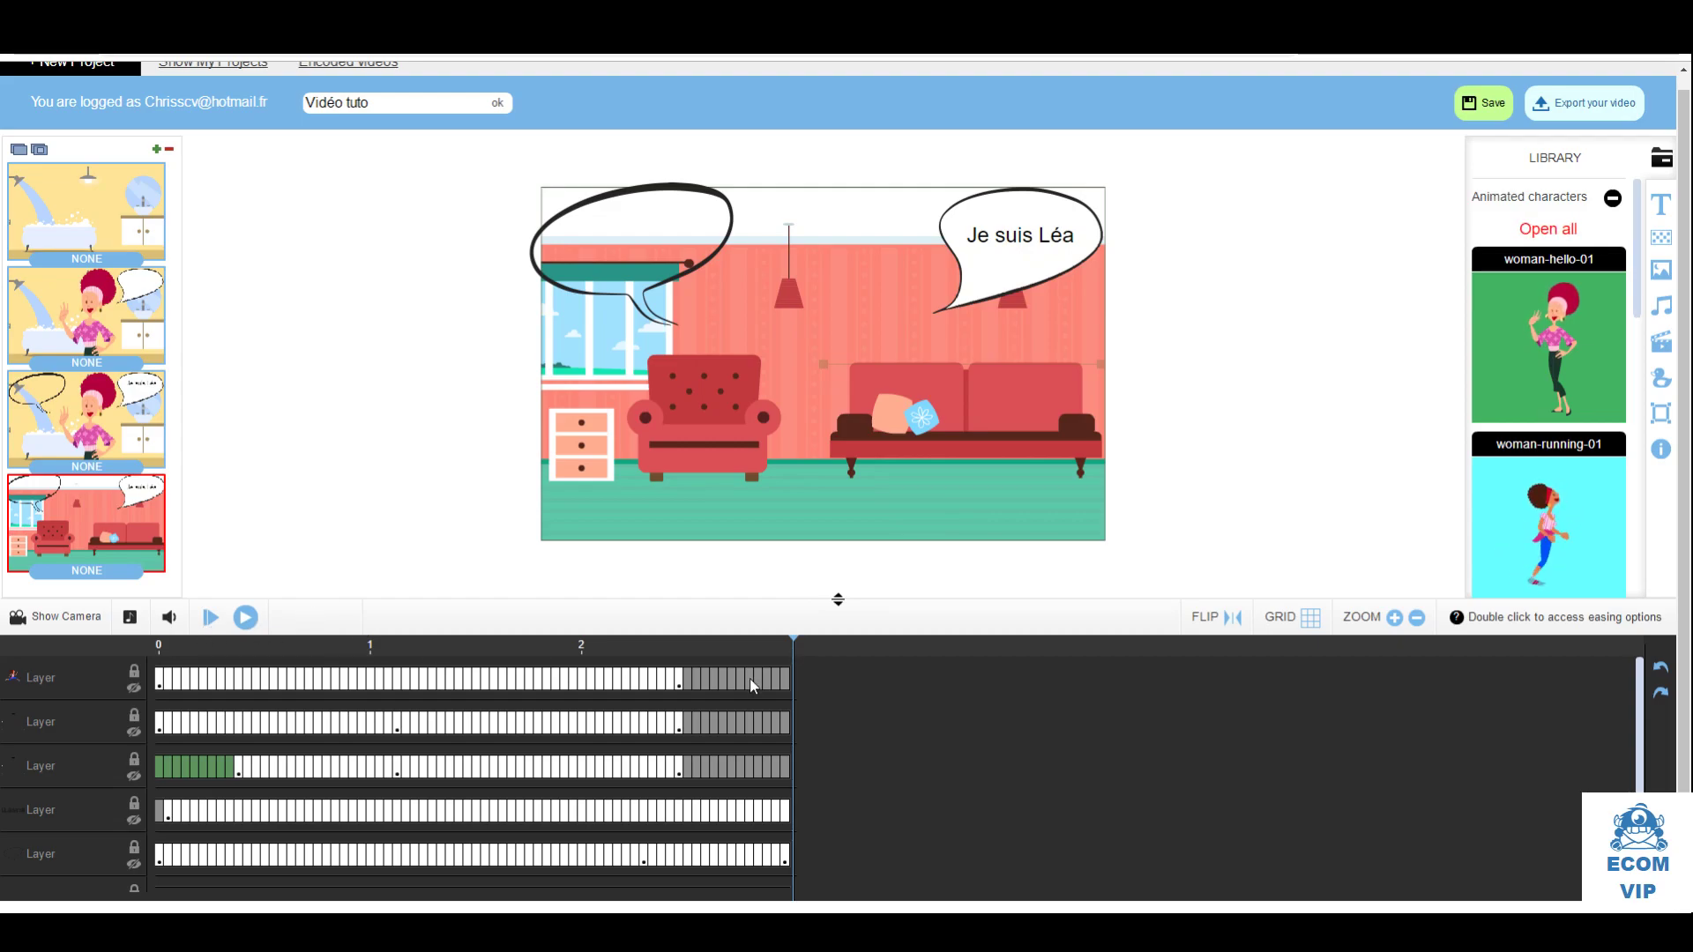
Add musique 4.mp3 as a background sound and lower its volume to about two thirds
{"action": "left_click", "coordinate": [130, 617]}
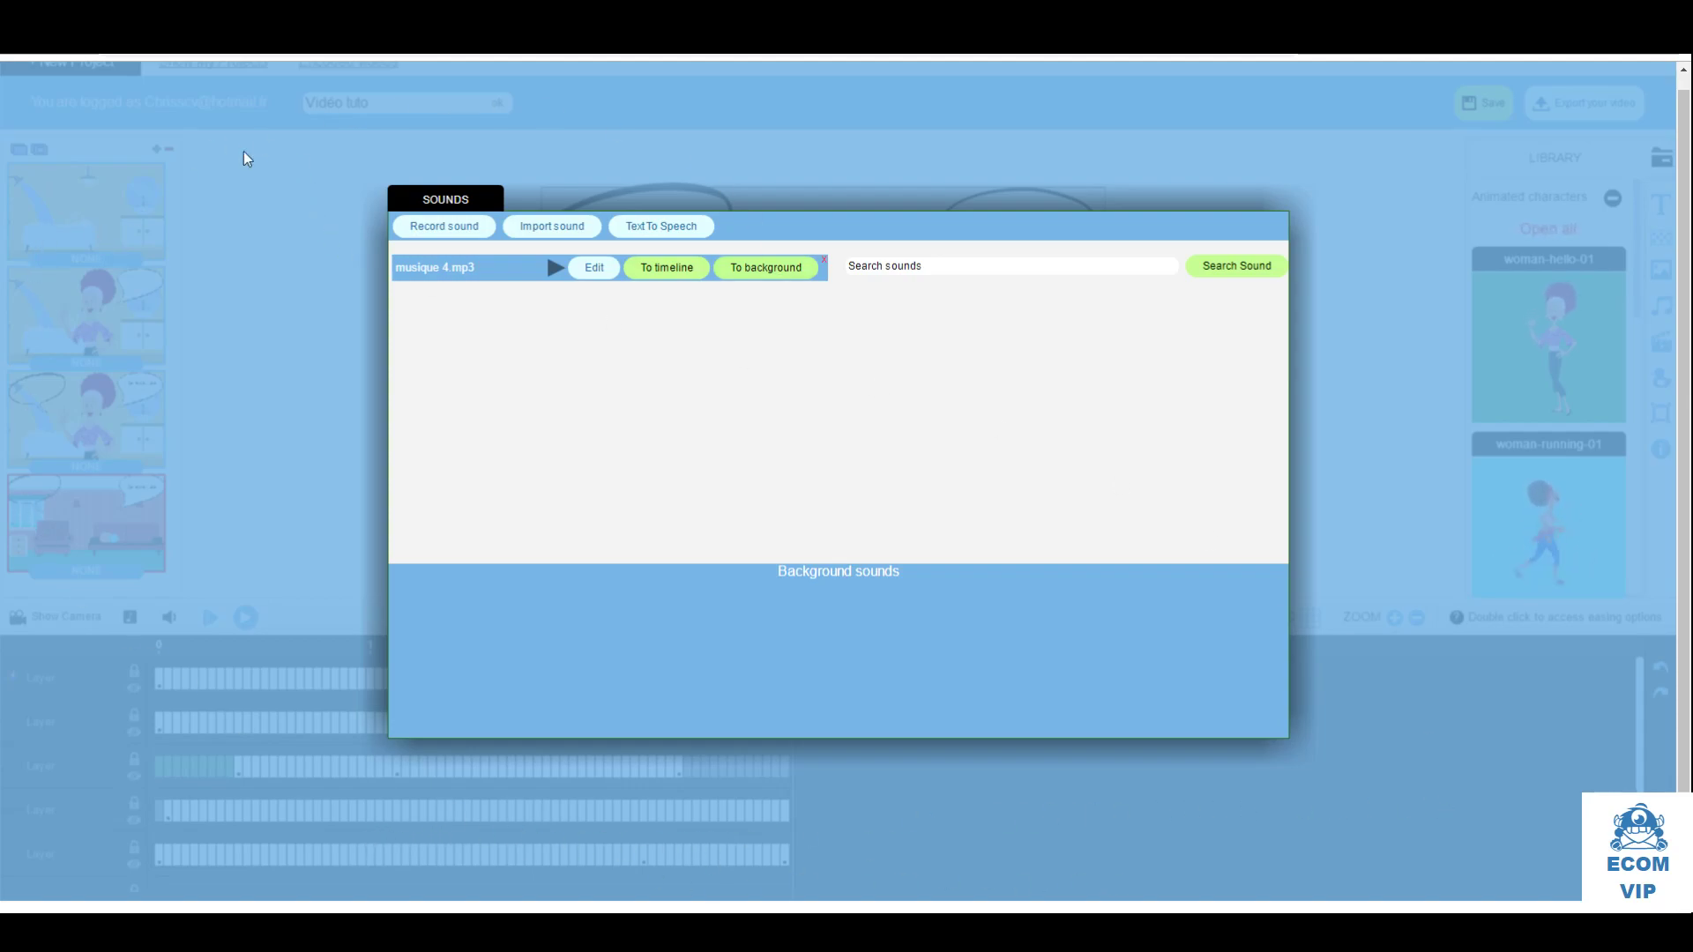
{"action": "left_click", "coordinate": [754, 269]}
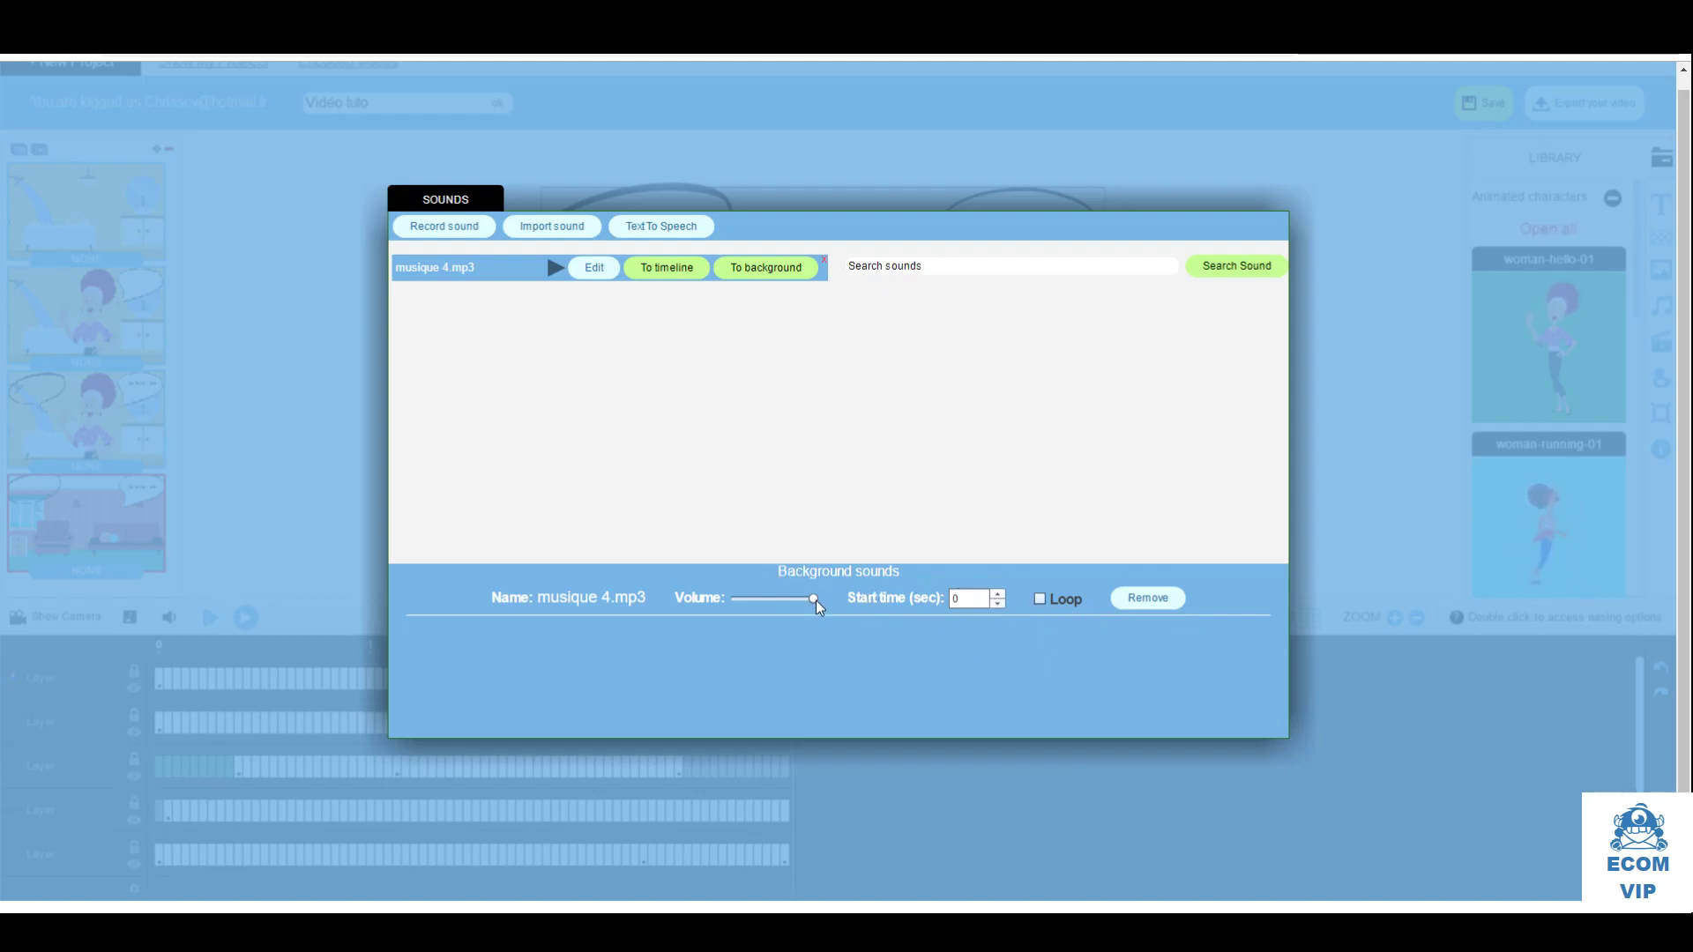
{"action": "left_click_drag", "start_coordinate": [813, 604], "coordinate": [803, 608]}
Search the sound library for "motivational" and look through the listed sounds
{"action": "left_click", "coordinate": [1011, 270]}
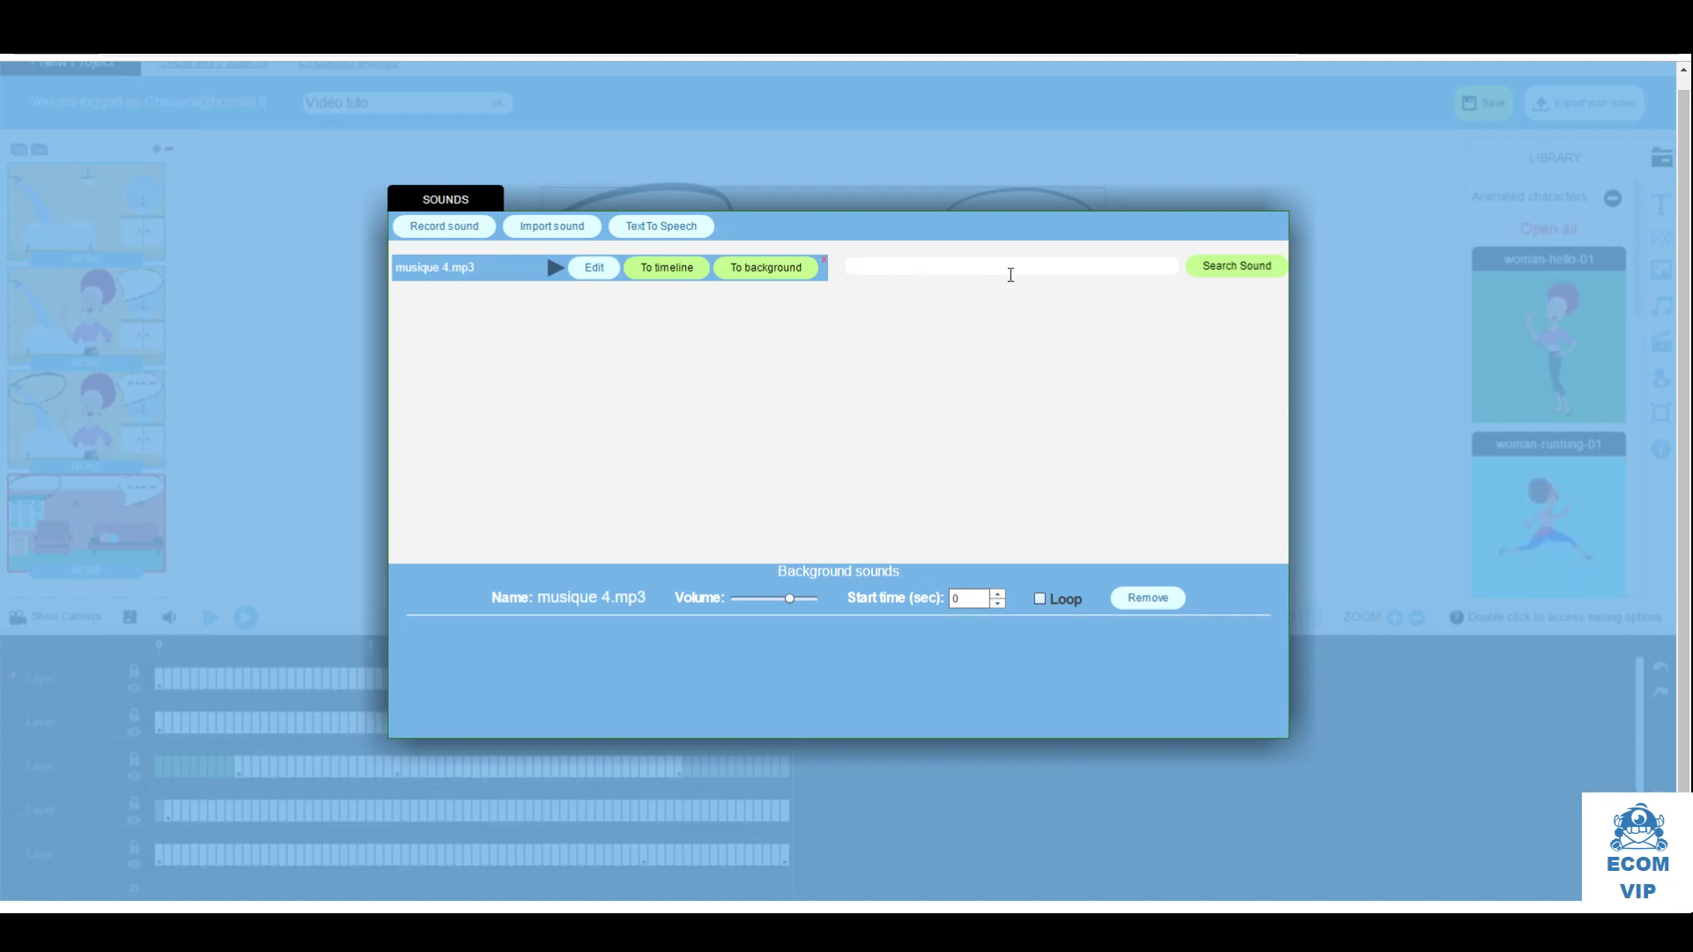
{"action": "type", "text": "motivational"}
{"action": "left_click", "coordinate": [1243, 271]}
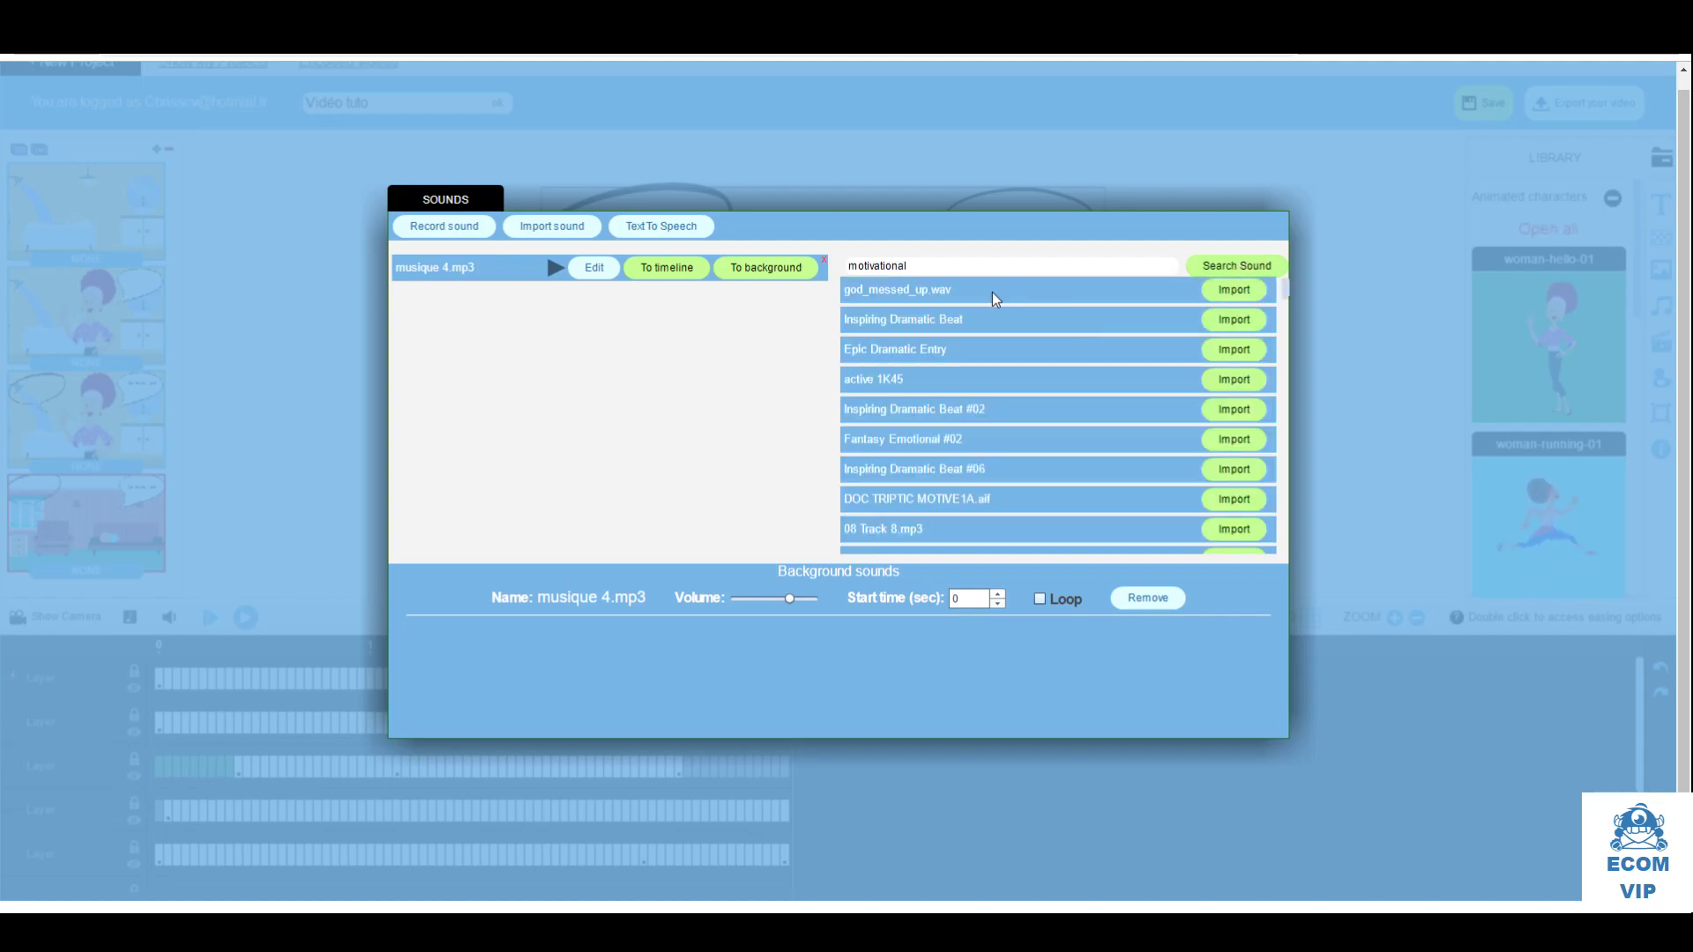
{"action": "scroll", "coordinate": [1013, 458], "scroll_direction": "down", "scroll_amount": 10}
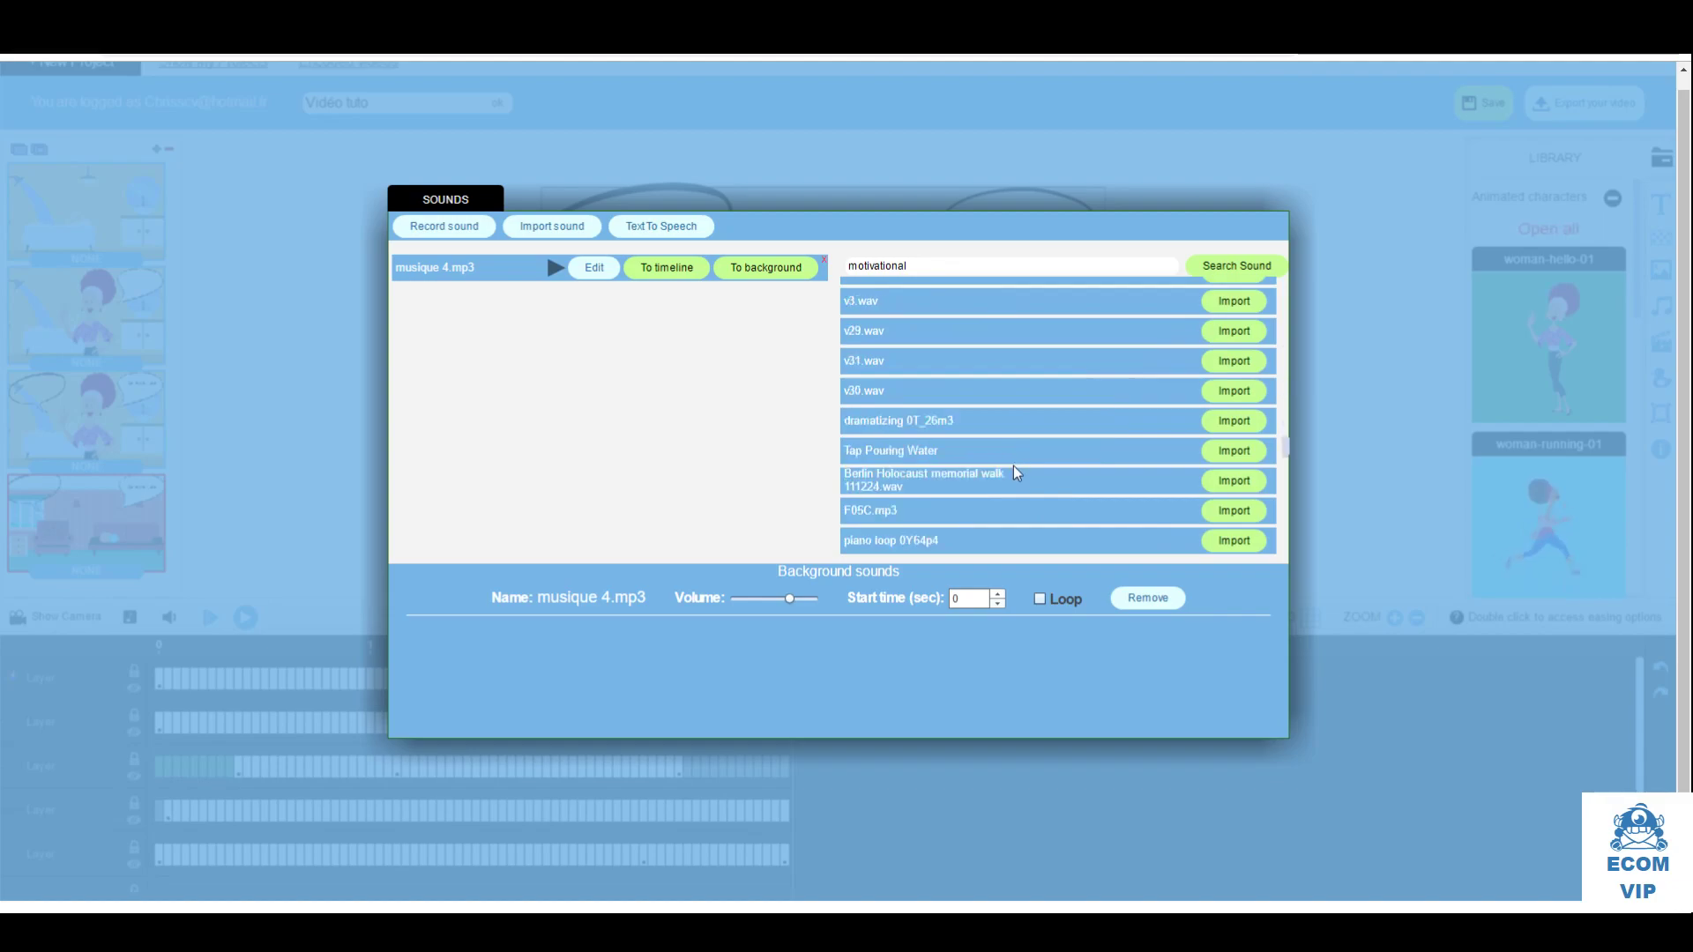
{"action": "scroll", "coordinate": [1018, 472], "scroll_direction": "up", "scroll_amount": 10}
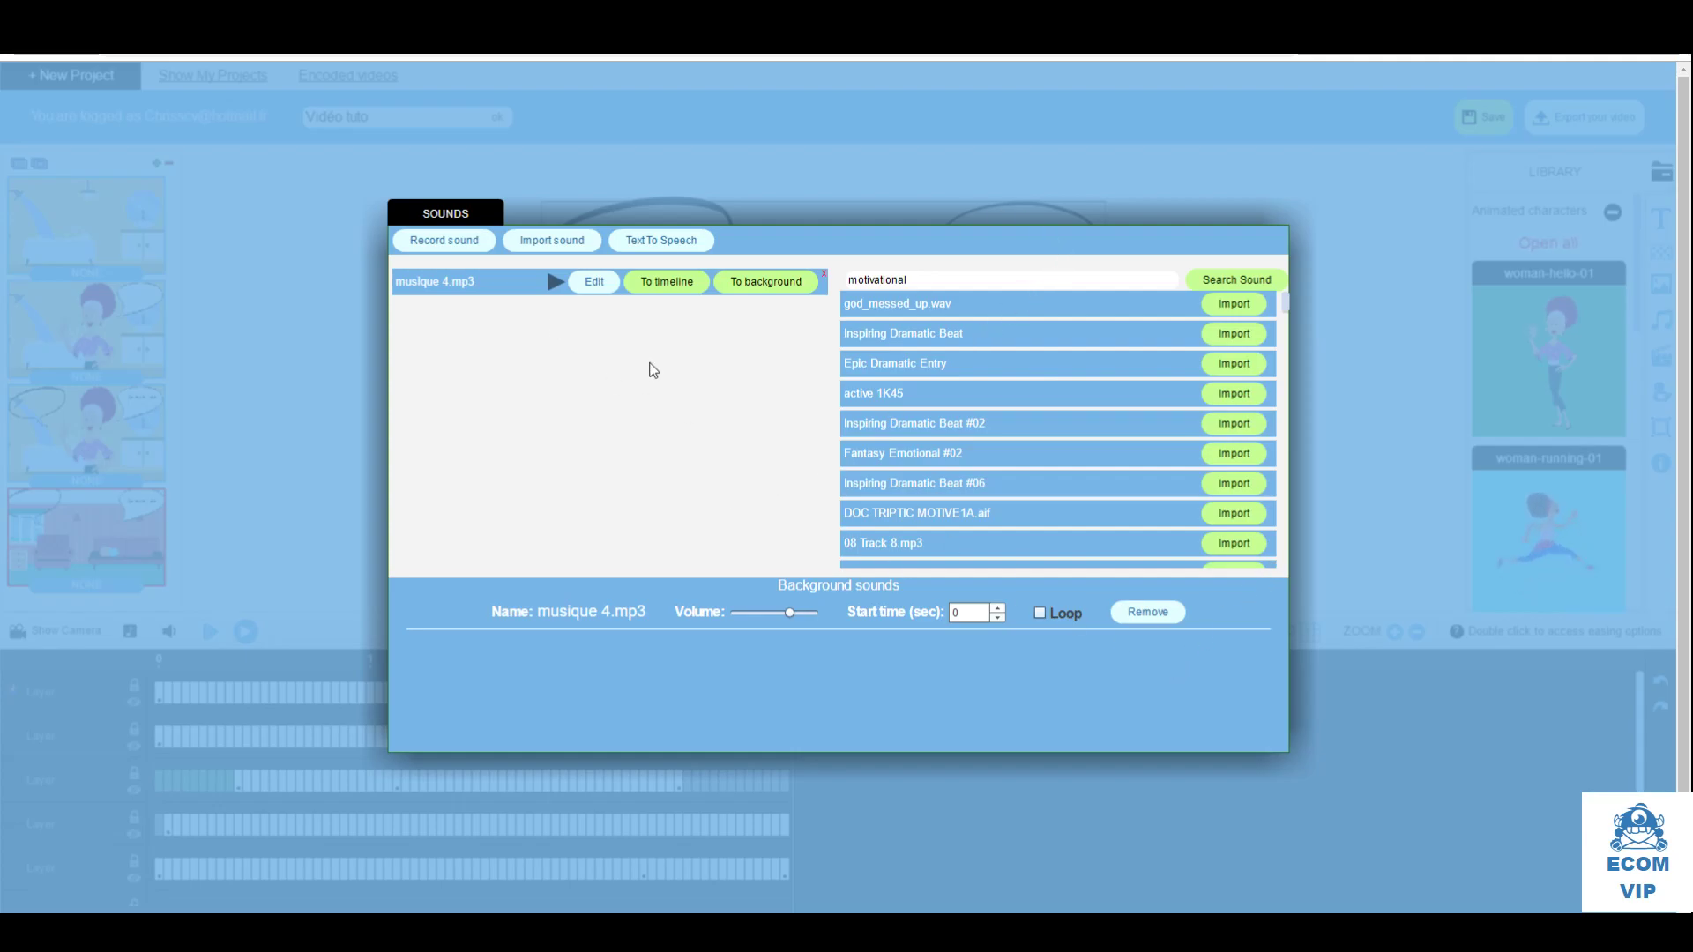
Close the sound settings and play the first scene from 0 seconds
{"action": "left_click", "coordinate": [994, 187]}
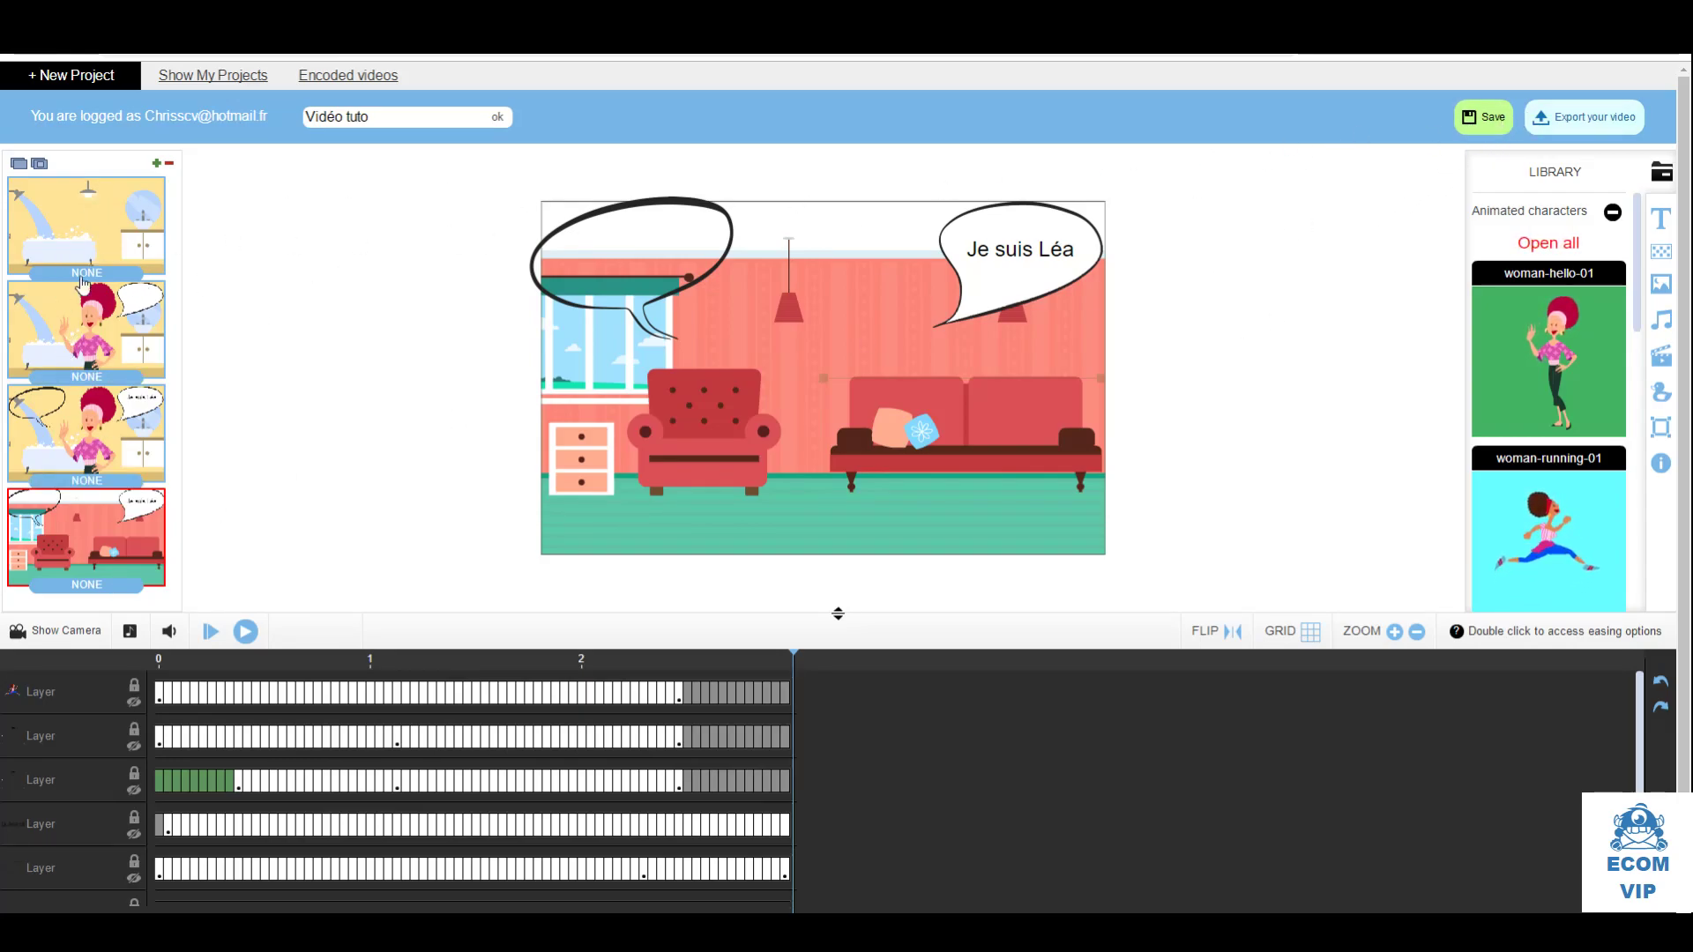
{"action": "left_click", "coordinate": [60, 230]}
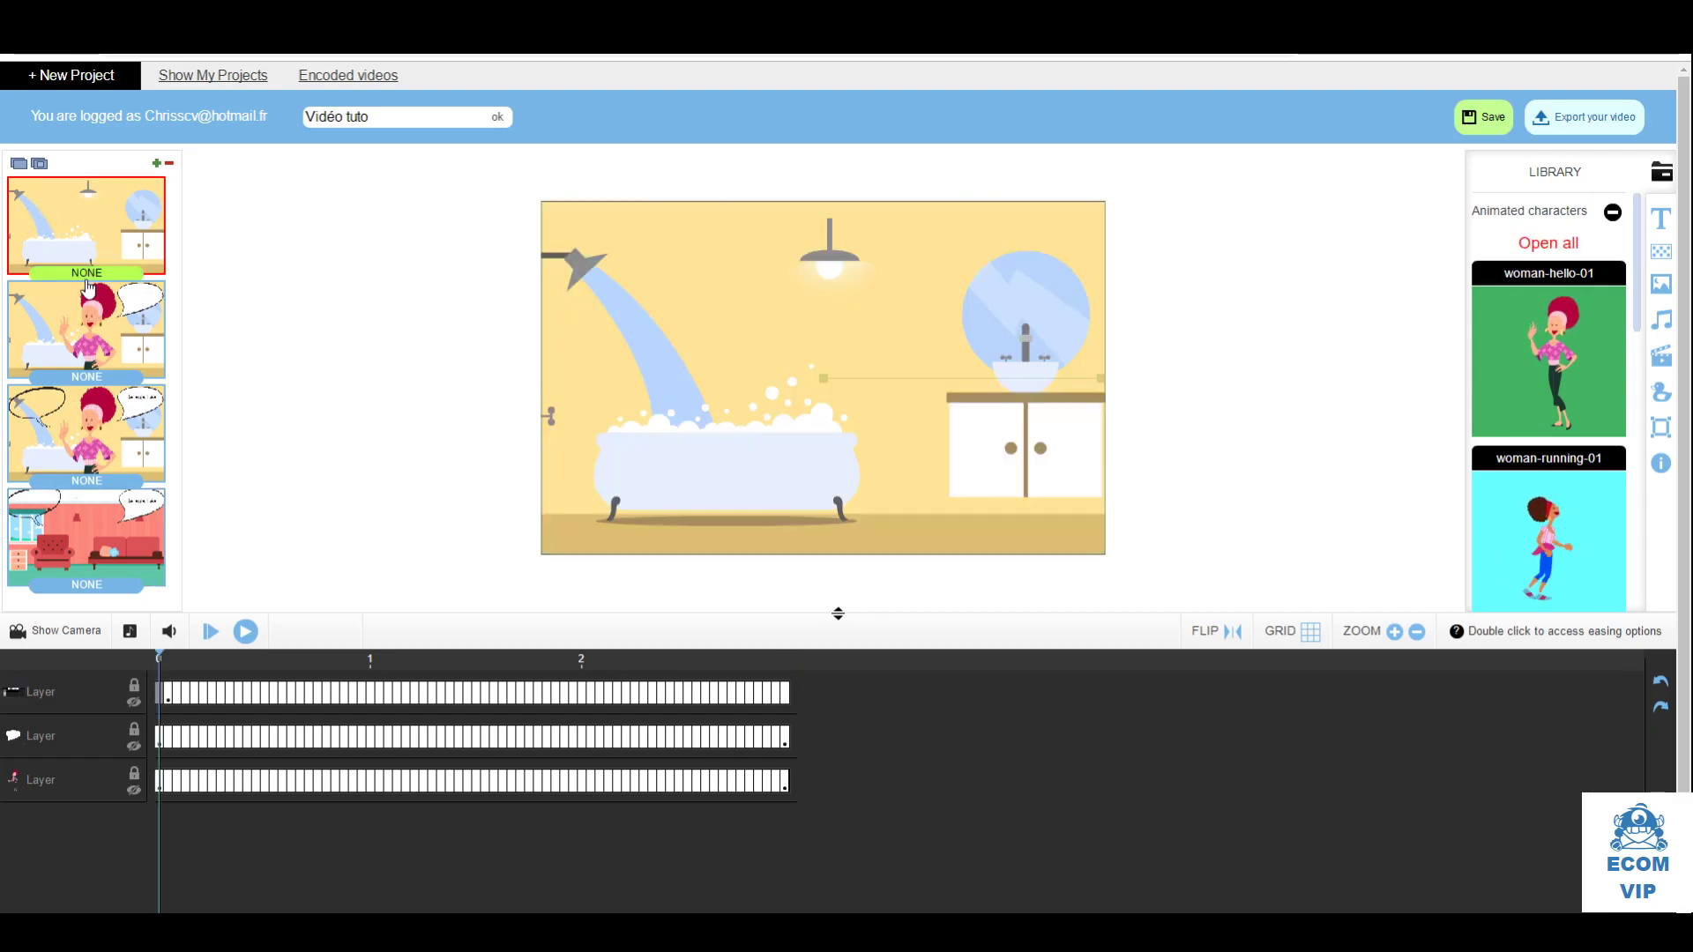
{"action": "left_click", "coordinate": [245, 631]}
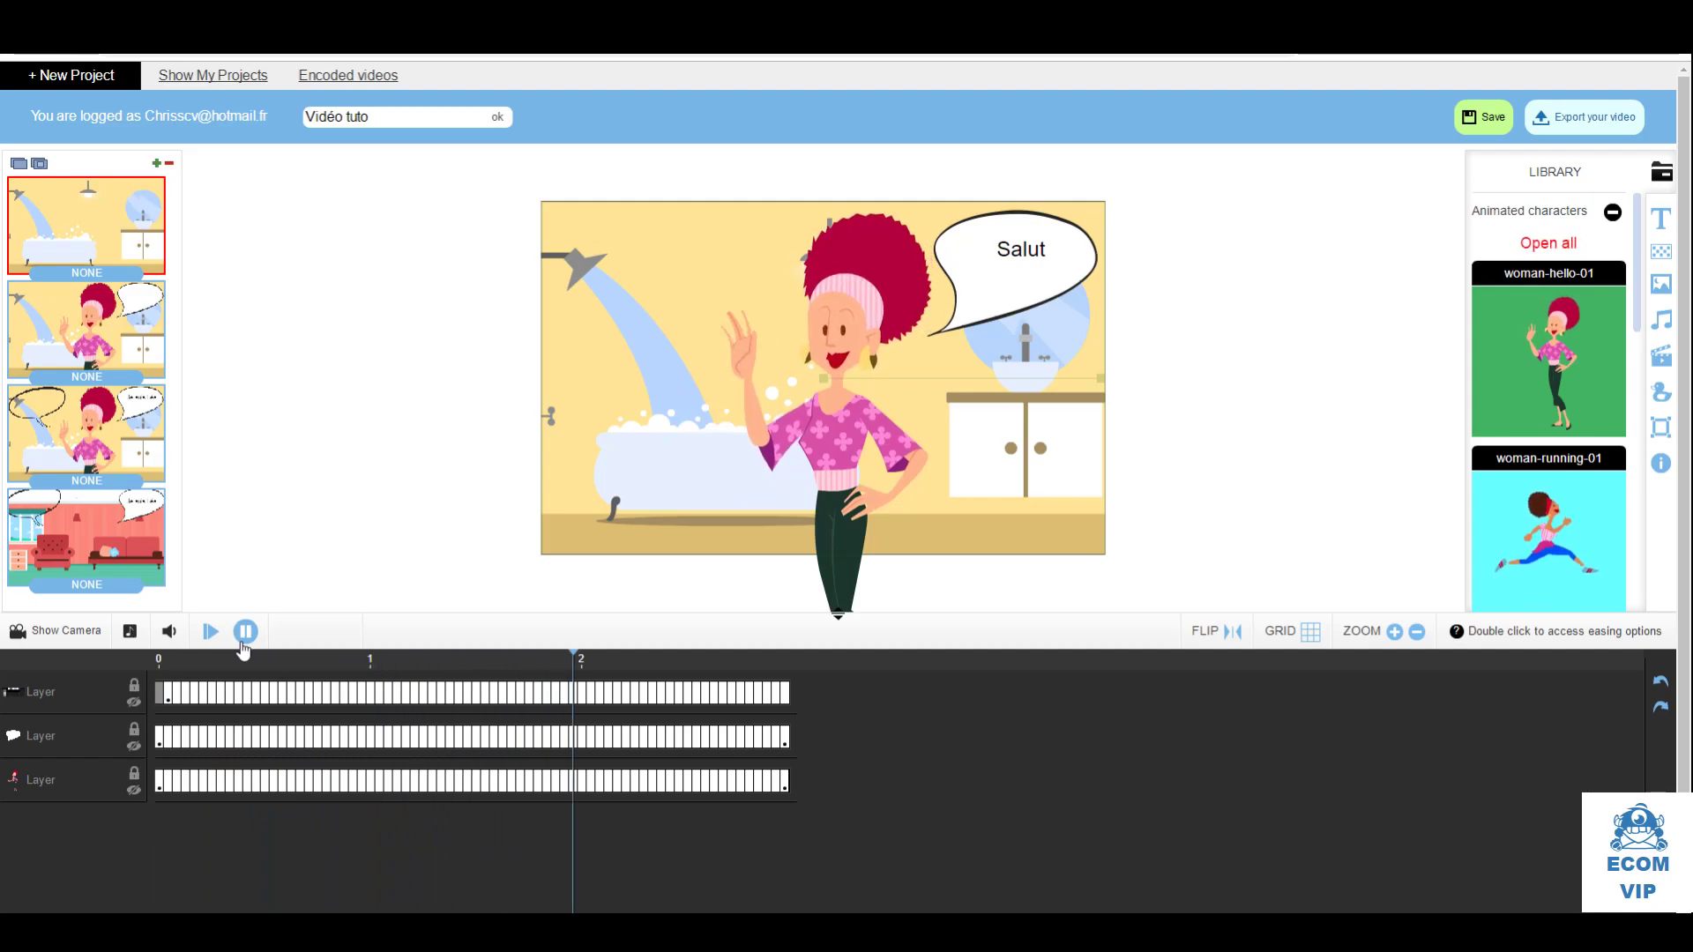